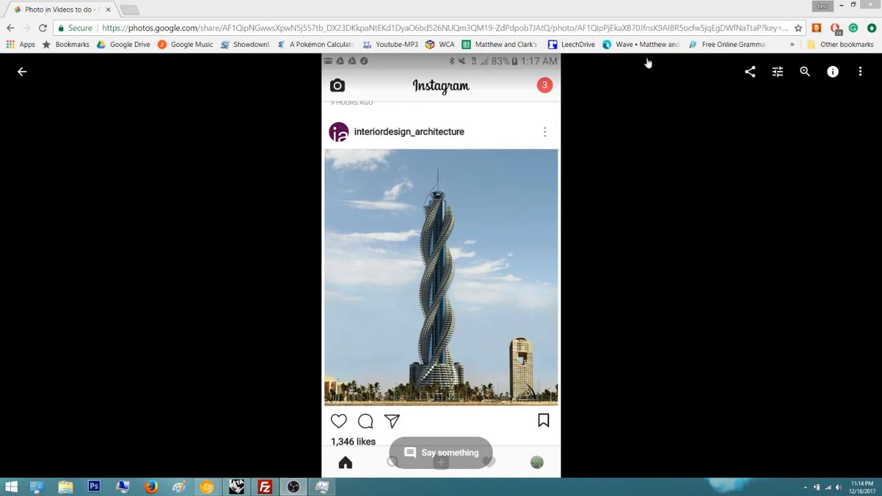
Zoom in on the twisted tower reference photo and examine it from base to spire
left_click(805, 71)
scroll(393, 258, "down", 3)
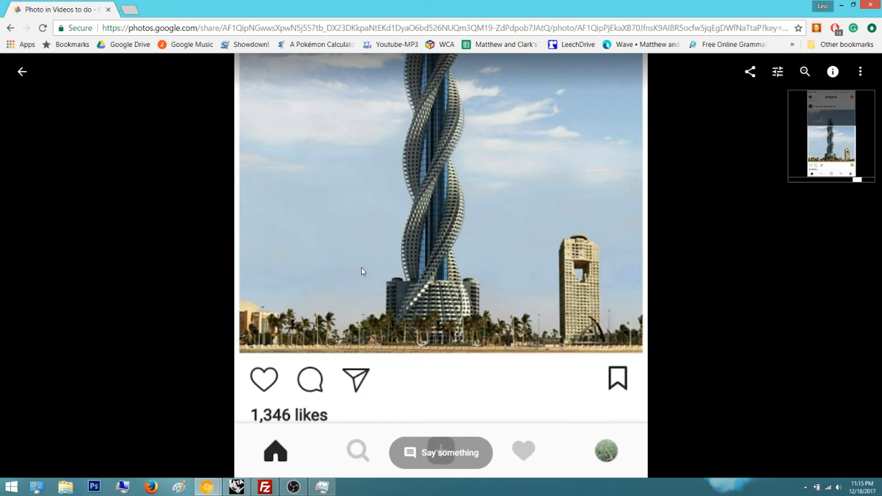
scroll(367, 211, "up", 2)
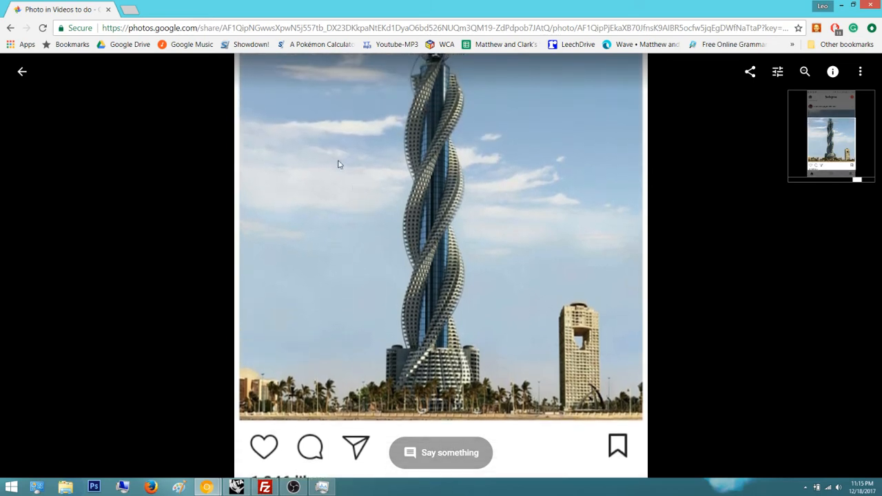
scroll(366, 90, "up", 2)
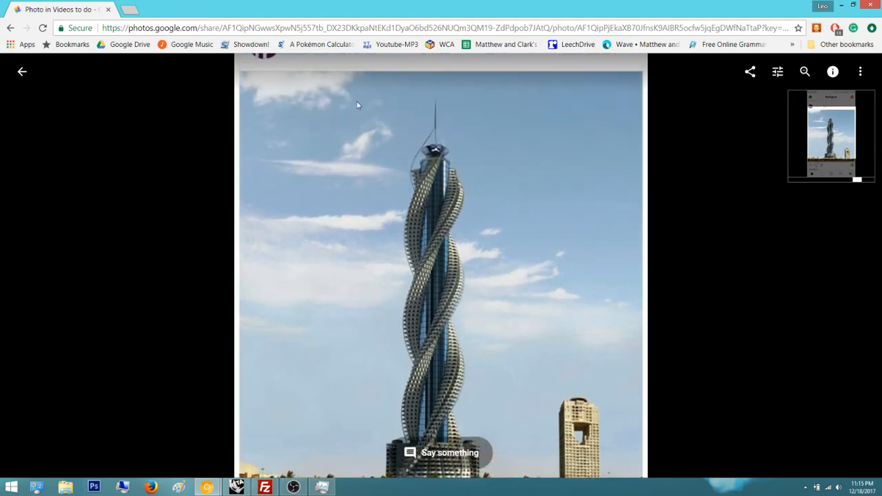
scroll(355, 284, "down", 3)
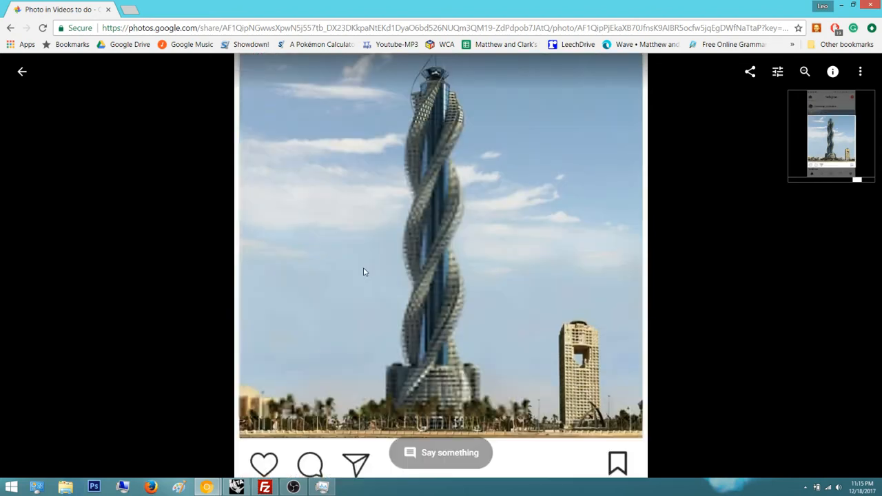
scroll(357, 234, "up", 2)
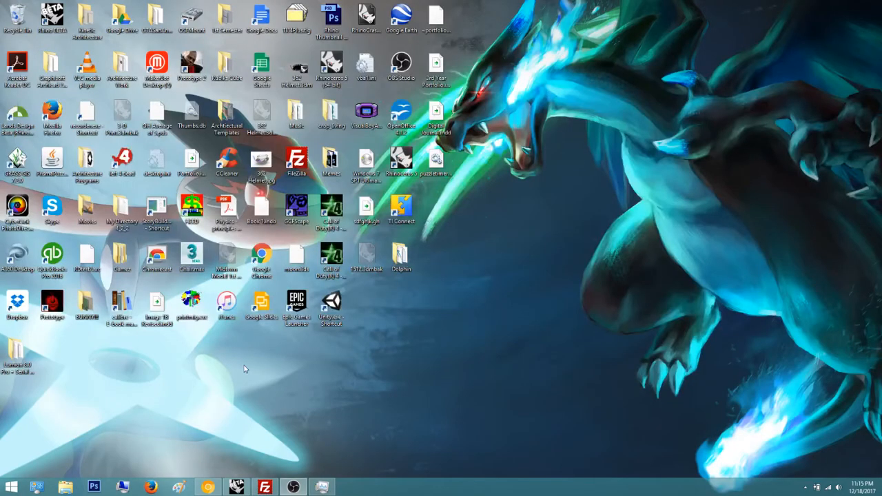
Switch to Rhino and place the Grasshopper window side by side with the Rhino window
left_click(238, 487)
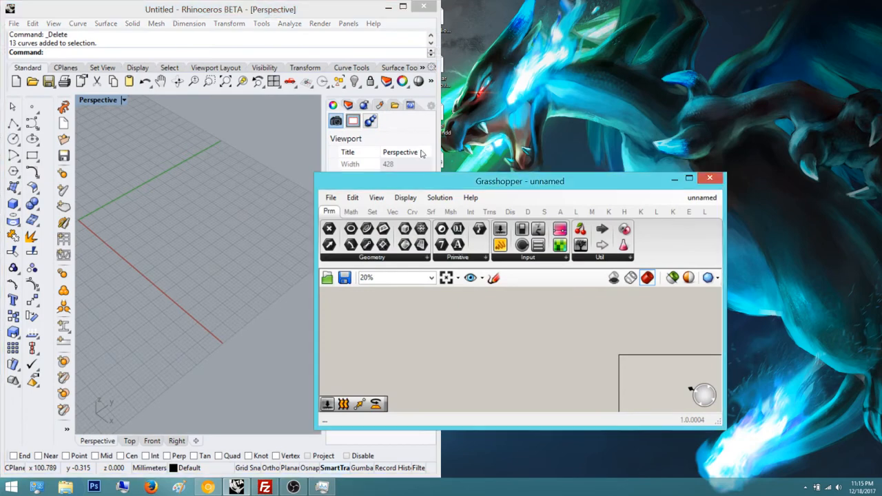
key("super+Right")
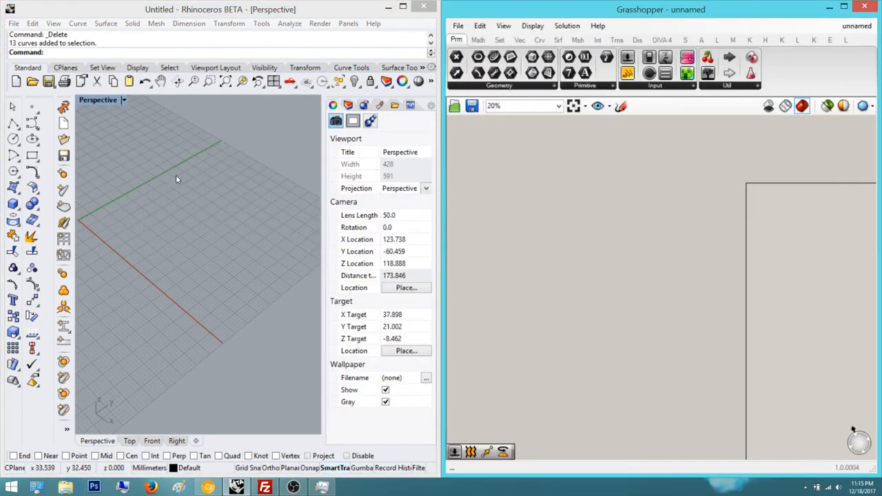
right_click_drag(177, 180, 173, 226)
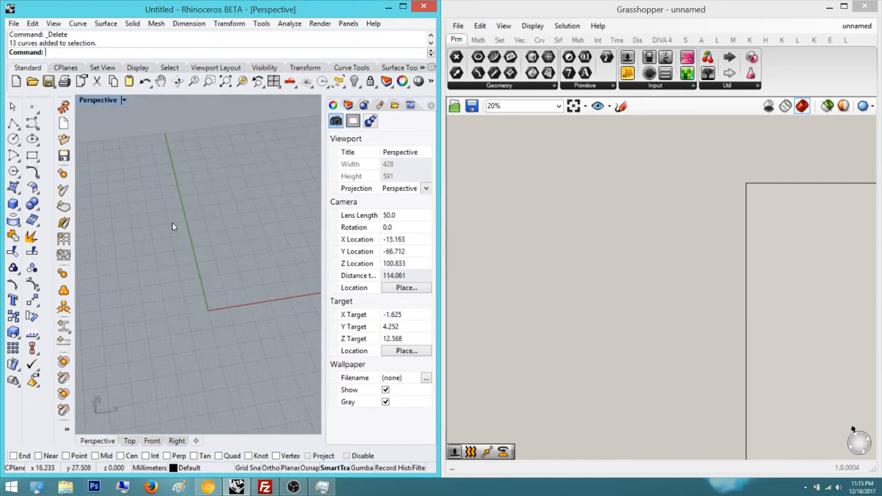
scroll(482, 204, "down", 3)
Set the Rhino document's model units to Feet in the options
left_click(182, 46)
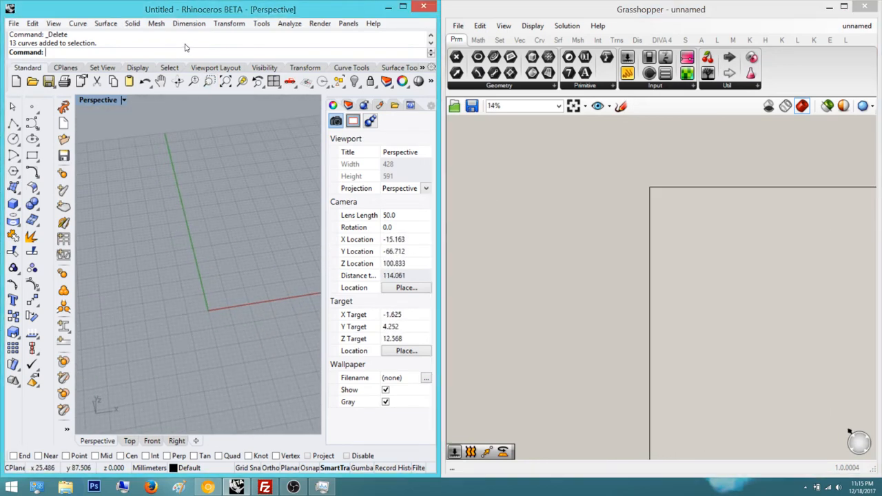
type("Options")
key("Return")
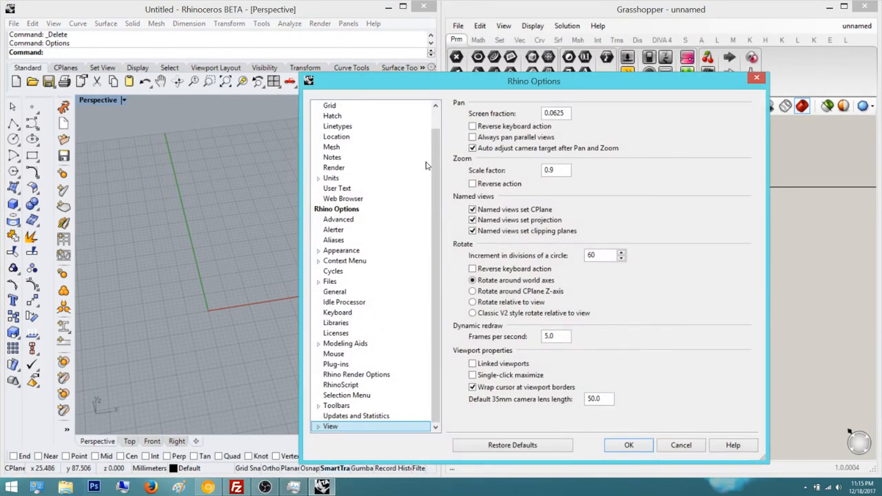
left_click(337, 178)
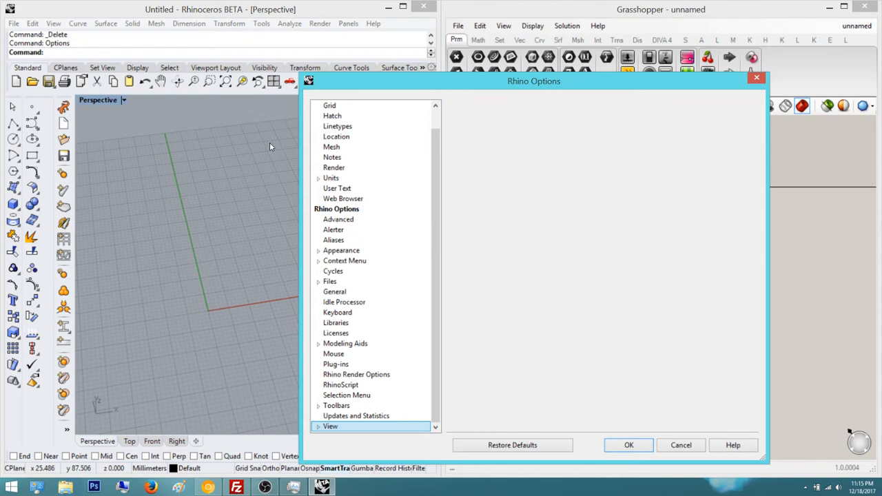
left_click(588, 125)
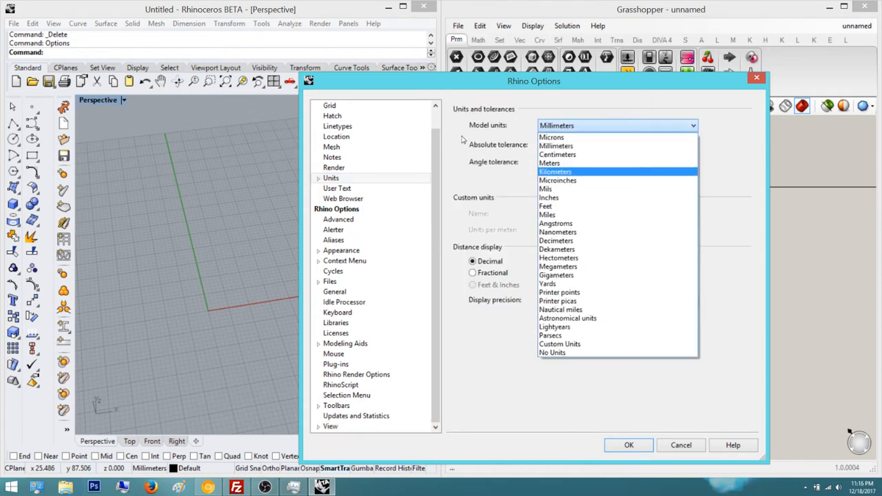
left_click(566, 198)
left_click(582, 125)
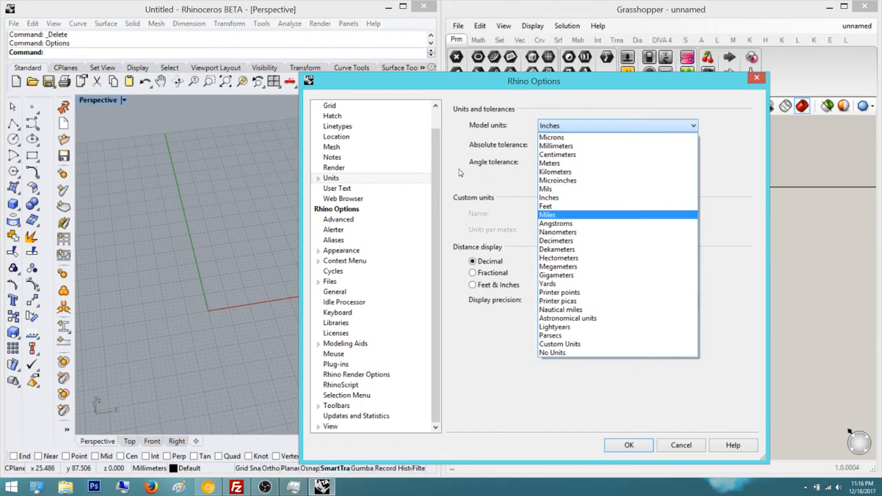
left_click(558, 206)
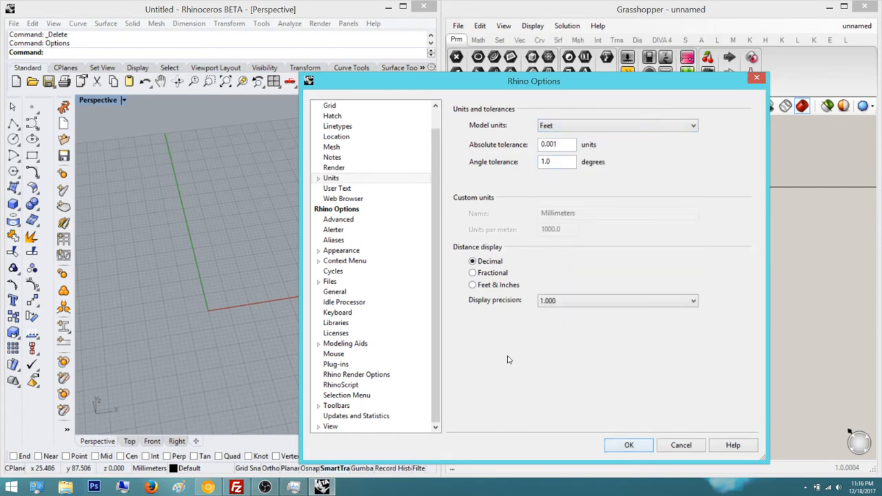
left_click(630, 445)
left_click(400, 288)
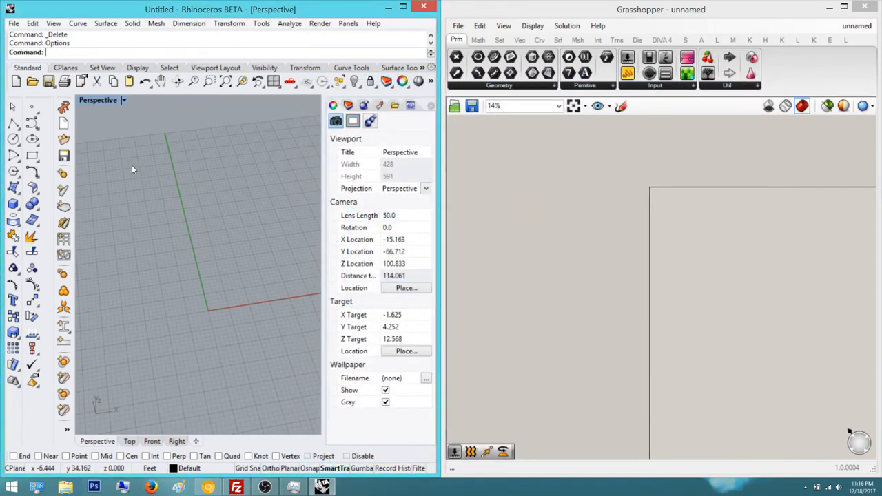
Add a Polygon component near the start of the empty Grasshopper canvas
right_click_drag(132, 167, 161, 232)
scroll(147, 210, "up", 10)
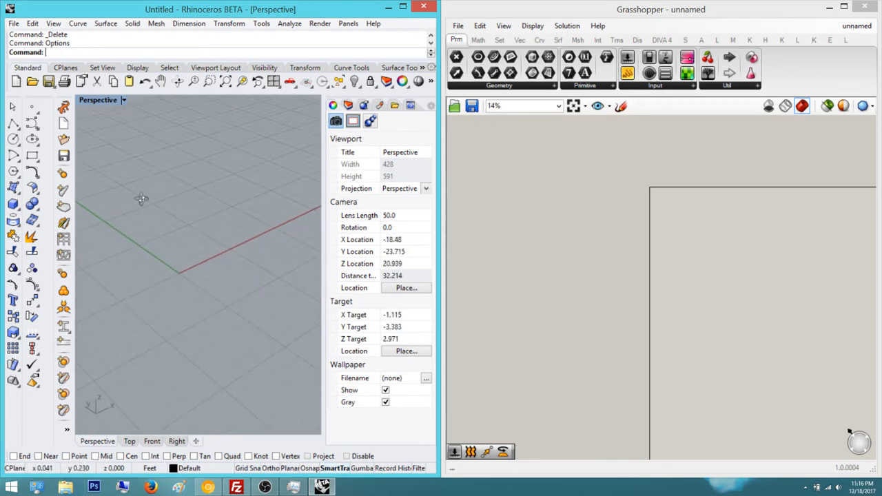
scroll(540, 216, "up", 8)
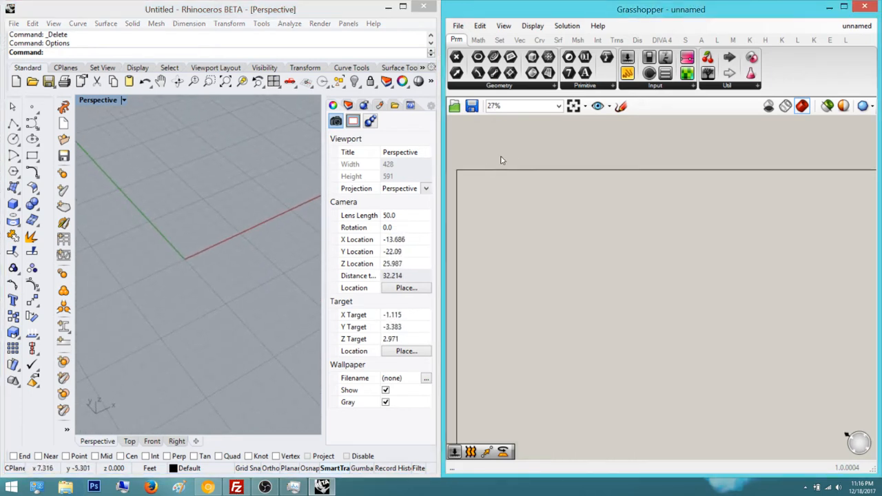
right_click_drag(538, 202, 542, 205)
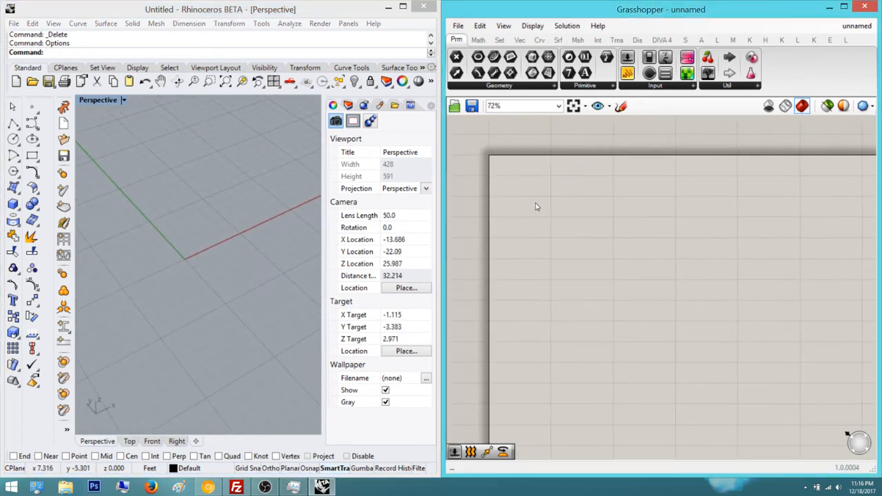
double_click(463, 148)
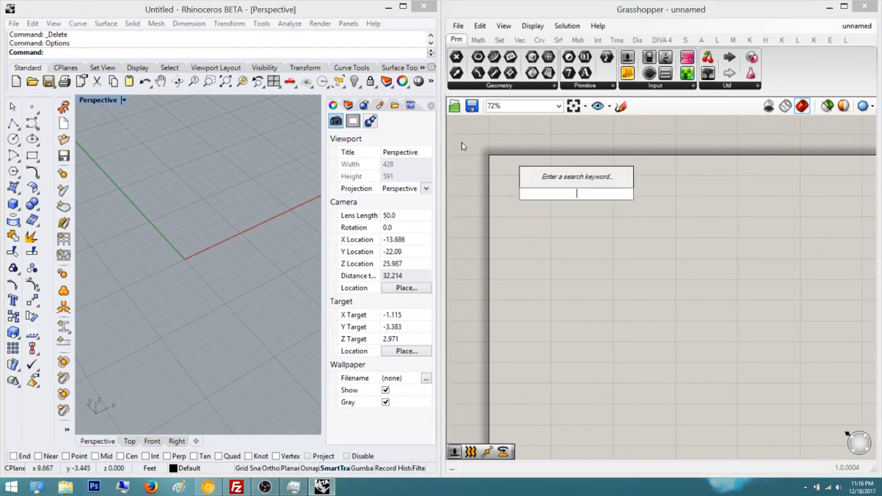
type("pol")
key("Up")
key("Up")
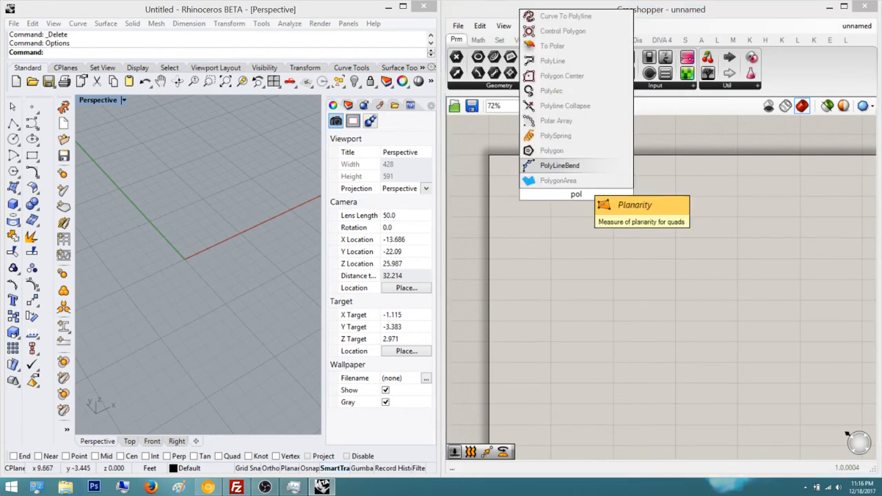
key("Return")
Move the Polygon component further down the canvas to leave free space above it
mouse_move(484, 201)
right_mouse_down()
mouse_move(467, 183)
mouse_move(485, 193)
right_mouse_up()
left_click_drag(468, 198, 502, 222)
left_click(502, 222)
right_click_drag(499, 229, 469, 167)
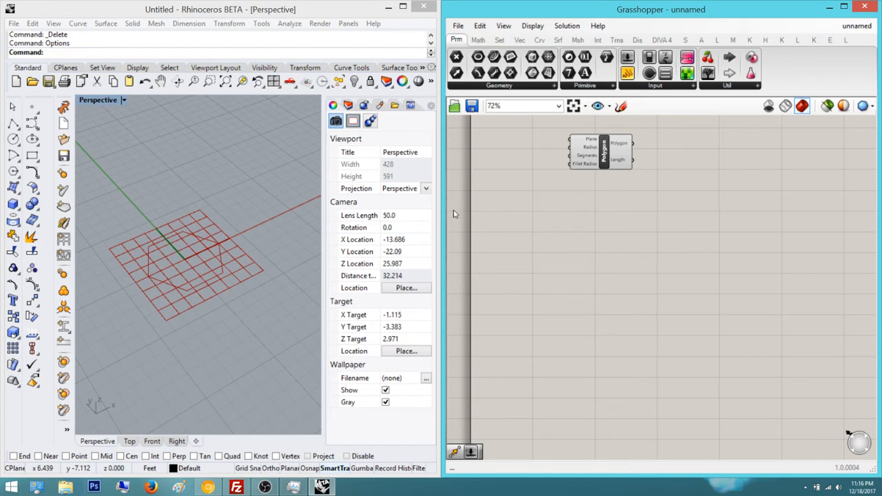
right_click_drag(456, 221, 487, 301)
left_click_drag(516, 157, 517, 293)
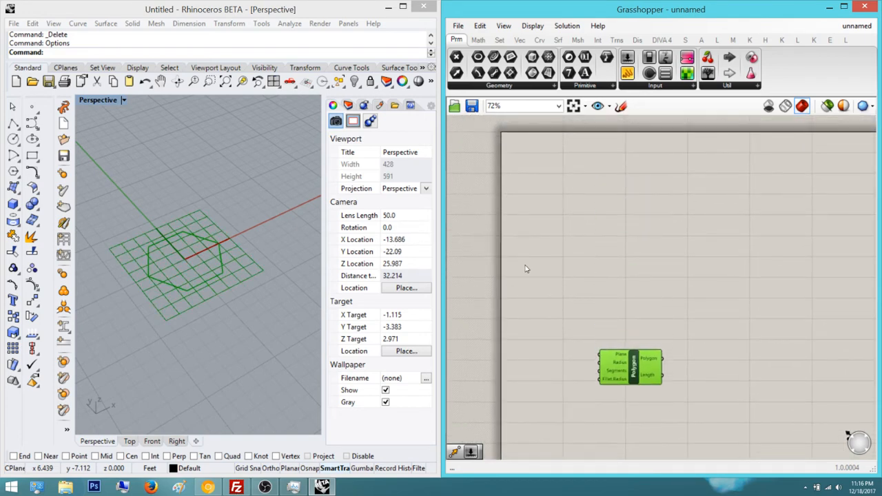
left_click(525, 260)
Add a Cylinder component to the canvas above the Polygon component
right_click_drag(531, 203, 545, 207)
double_click(533, 166)
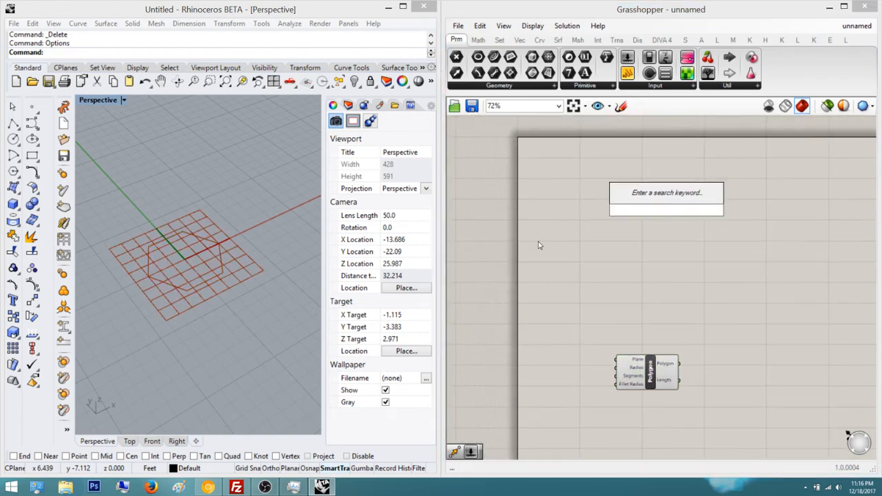
type("cyli")
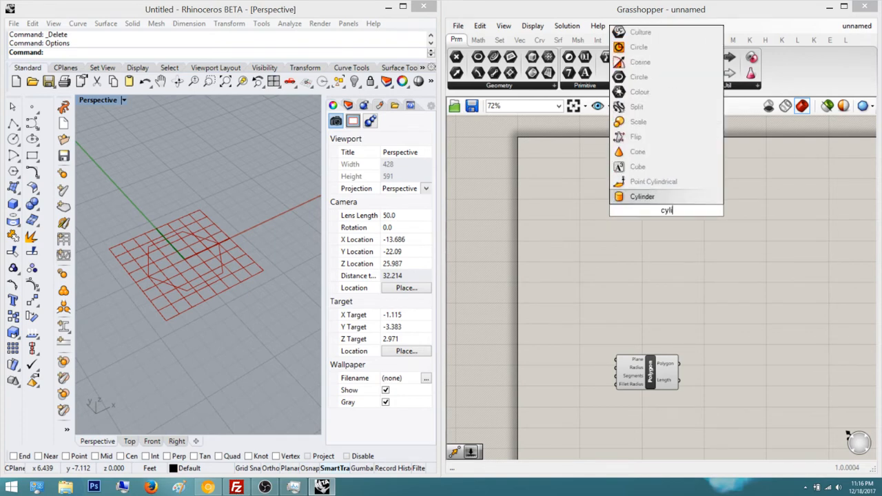
key("Return")
scroll(488, 228, "up", 3)
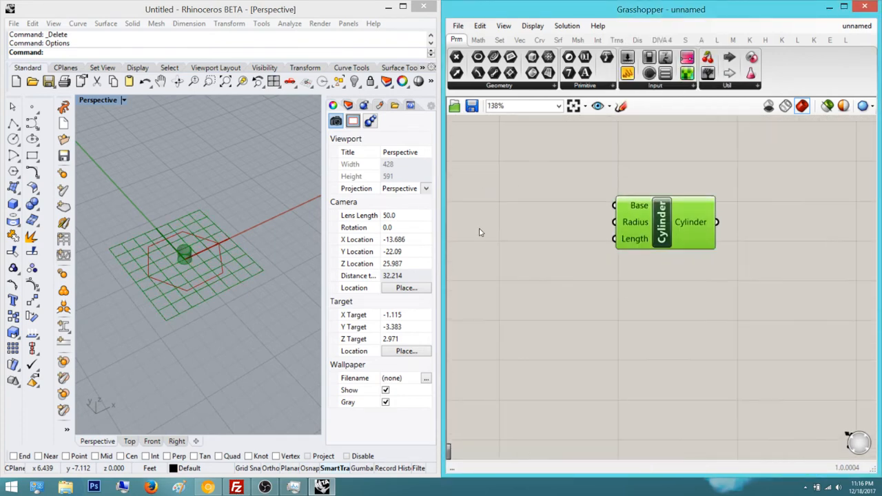
scroll(496, 186, "down", 5)
scroll(492, 177, "up", 5)
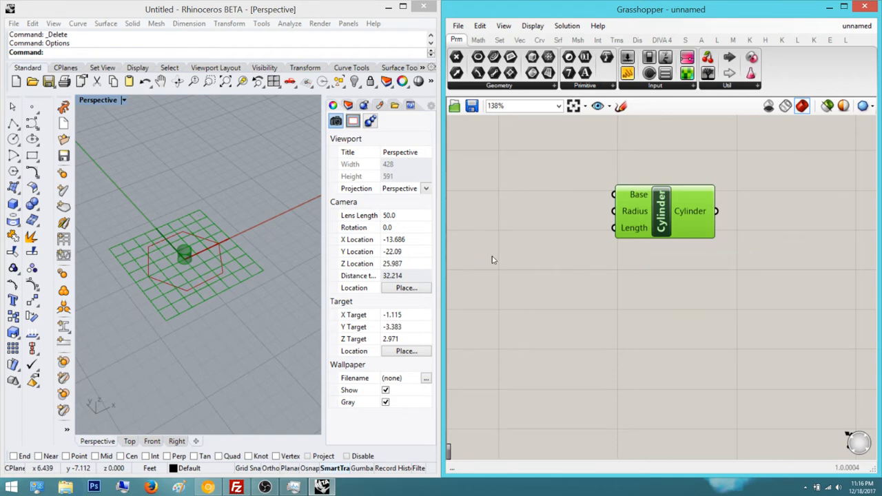
left_click(533, 208)
right_click_drag(537, 206, 509, 174)
scroll(491, 165, "down", 2)
scroll(488, 172, "up", 1)
left_click_drag(475, 142, 655, 214)
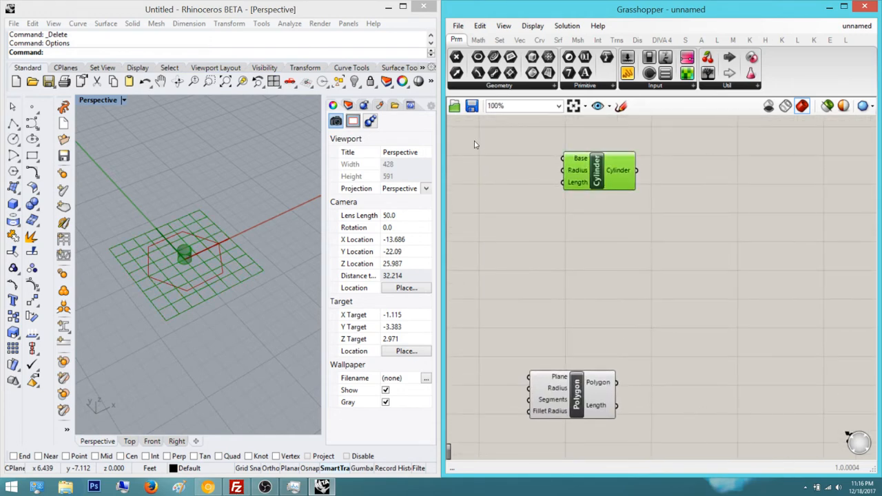
Add a number slider with the value 12 and connect it to the Cylinder's Radius input
double_click(470, 199)
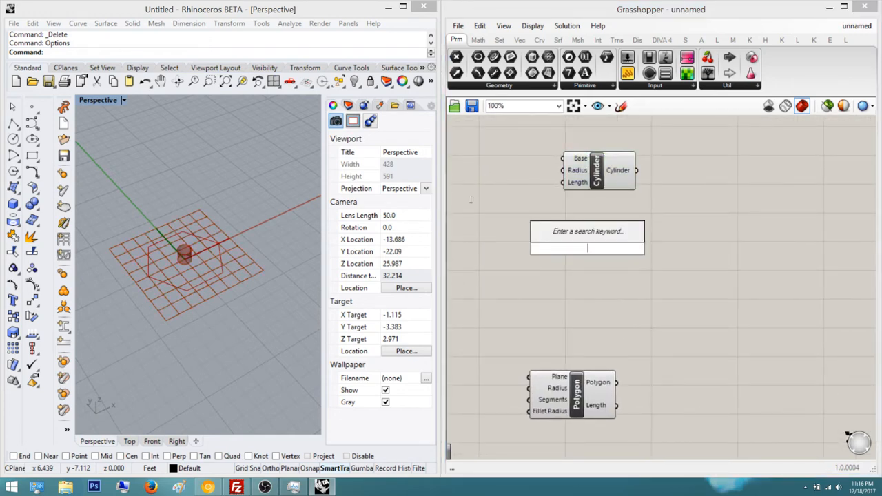
type("12")
key("Return")
right_click_drag(471, 184, 573, 191)
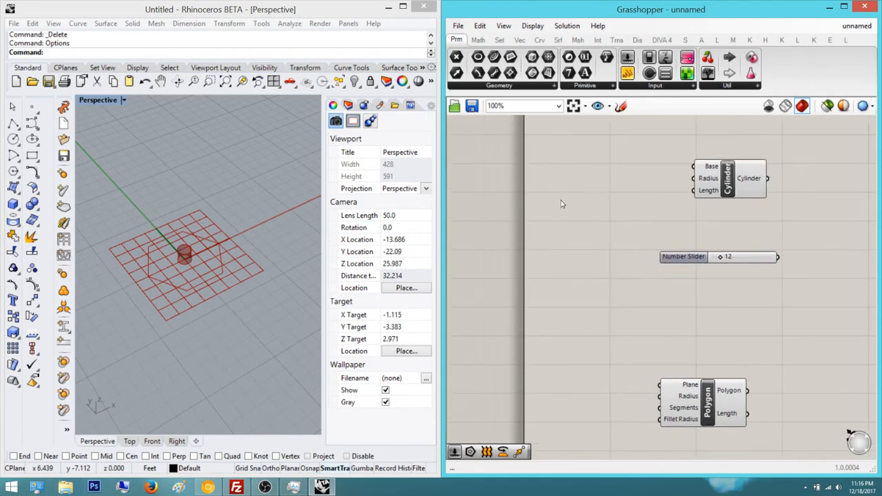
left_click_drag(552, 209, 436, 209)
left_click_drag(509, 208, 554, 150)
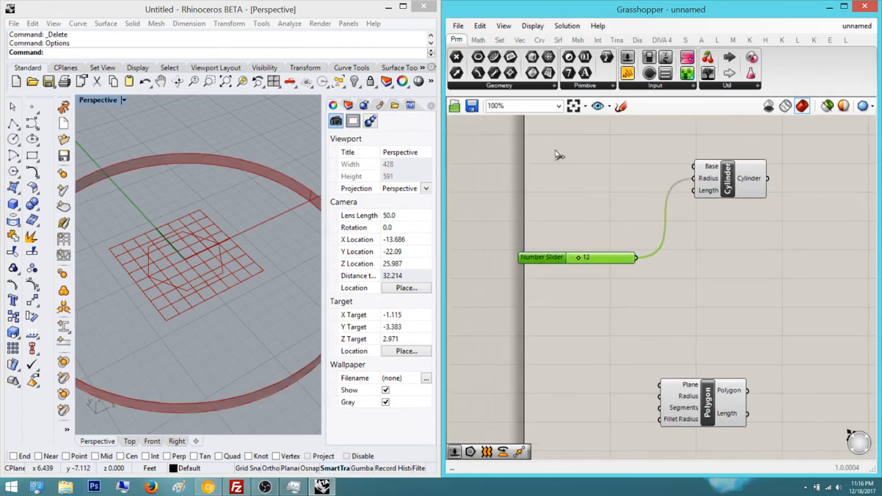
scroll(203, 227, "down", 8)
right_click_drag(203, 228, 121, 215)
right_click_drag(535, 212, 483, 214)
left_click(535, 243)
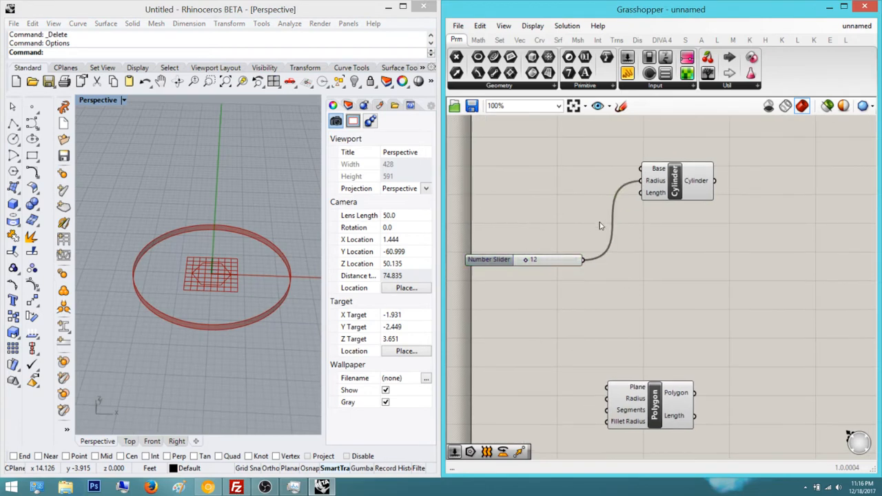
right_click_drag(532, 329, 531, 304)
double_click(542, 229)
left_click(571, 273)
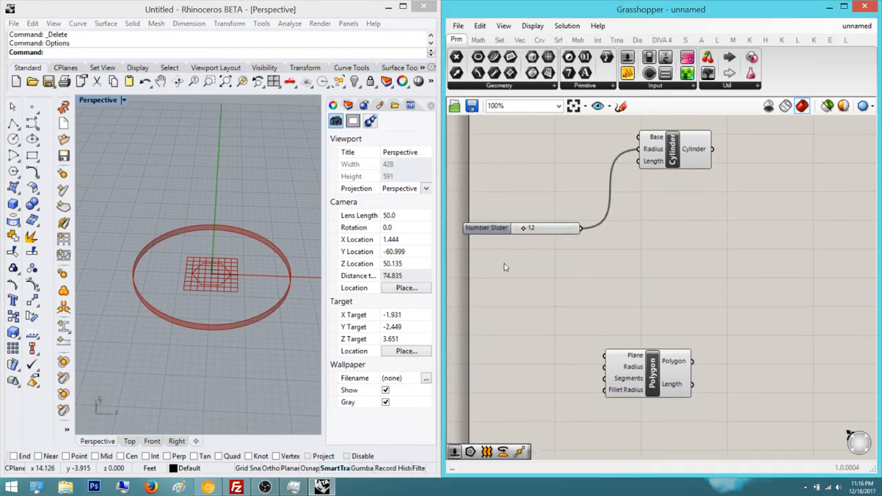
double_click(521, 261)
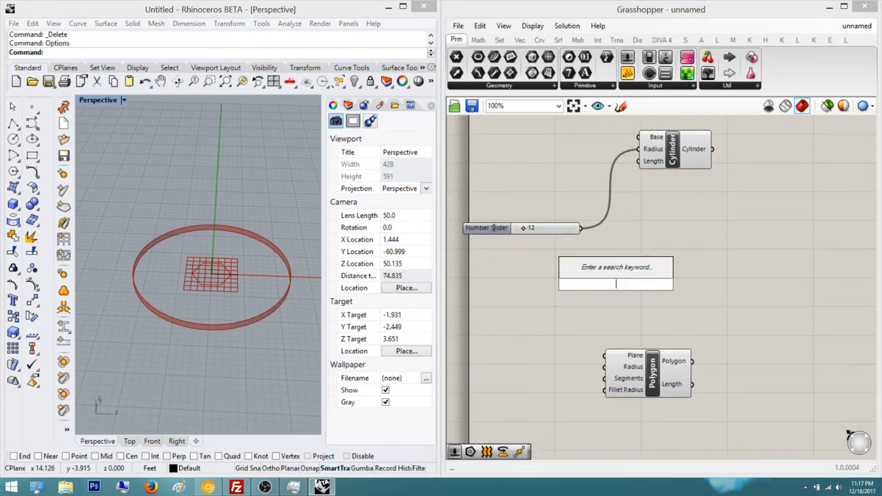
type("addi")
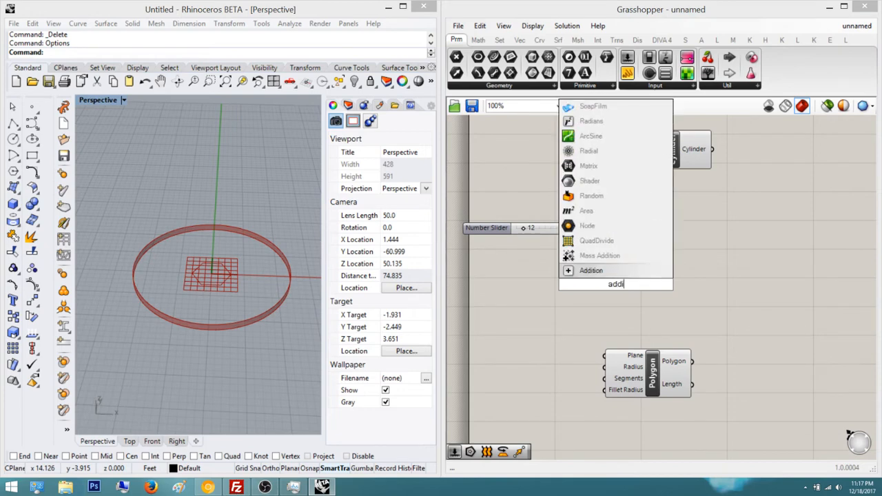
key("BackSpace")
key("BackSpace")
key("BackSpace")
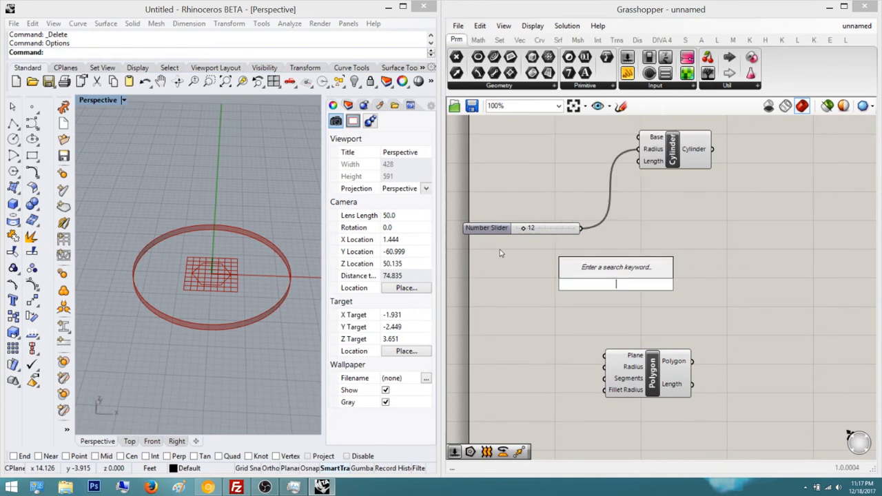
right_click_drag(516, 253, 480, 239)
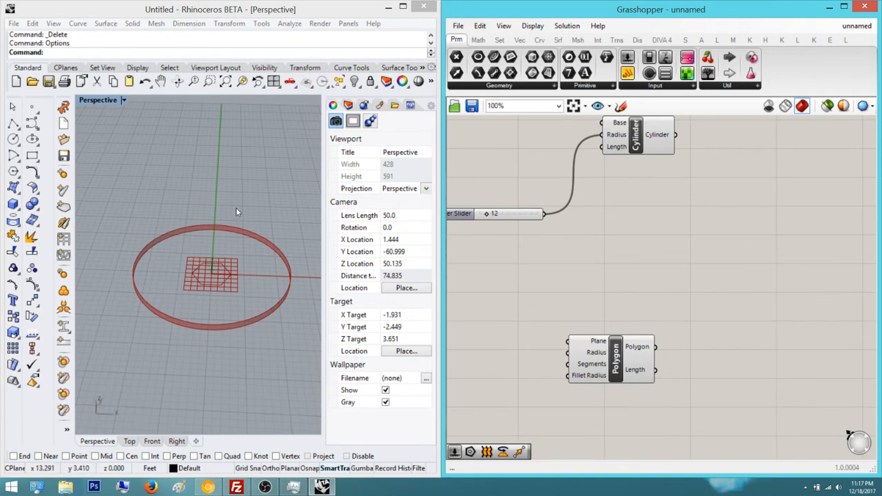
Shift the Polygon component aside and add an Addition component just above it
left_click_drag(633, 357, 669, 357)
left_click(660, 290)
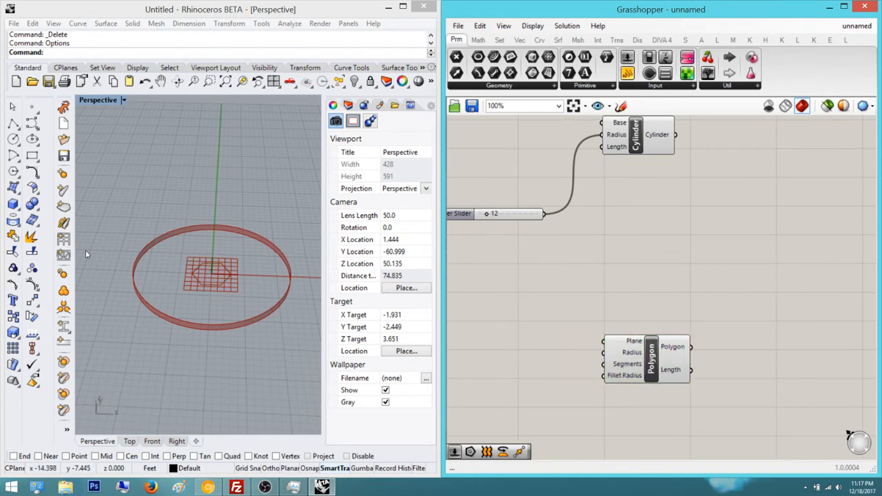
double_click(499, 254)
type("addition")
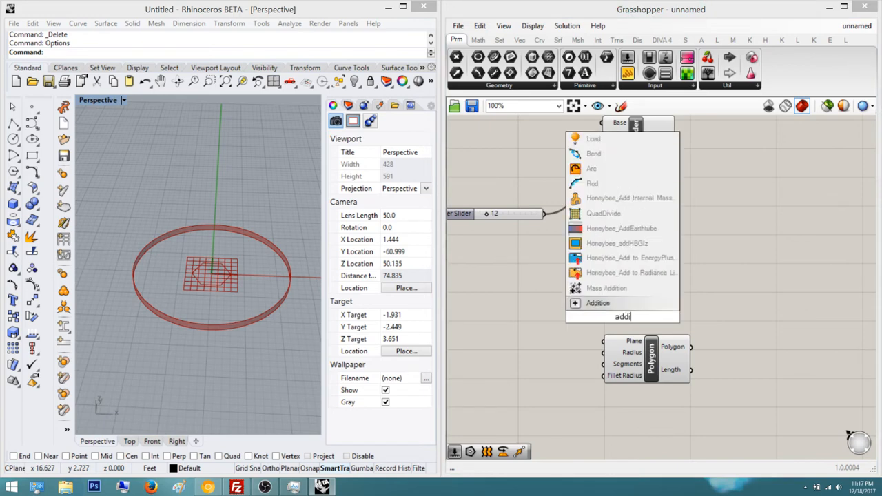
key("Return")
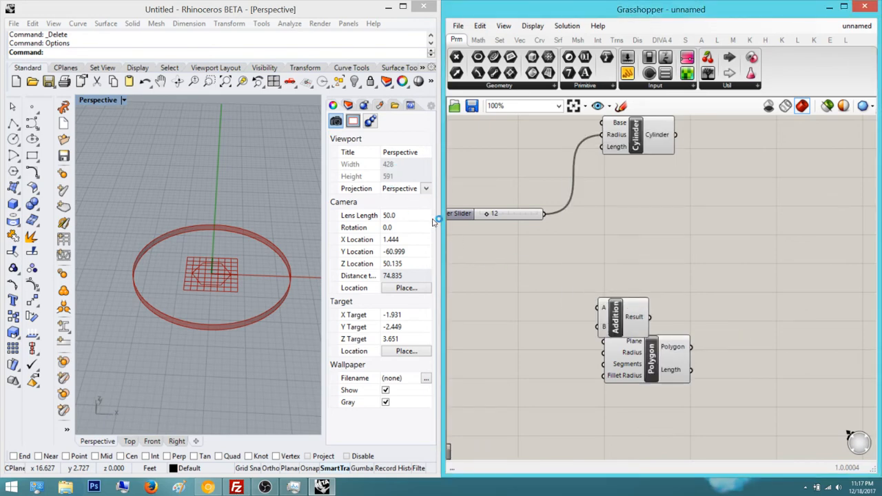
Add a number slider with the value 3 and connect the 12 and 3 sliders to the Addition's A and B inputs
double_click(541, 273)
type("3")
key("Return")
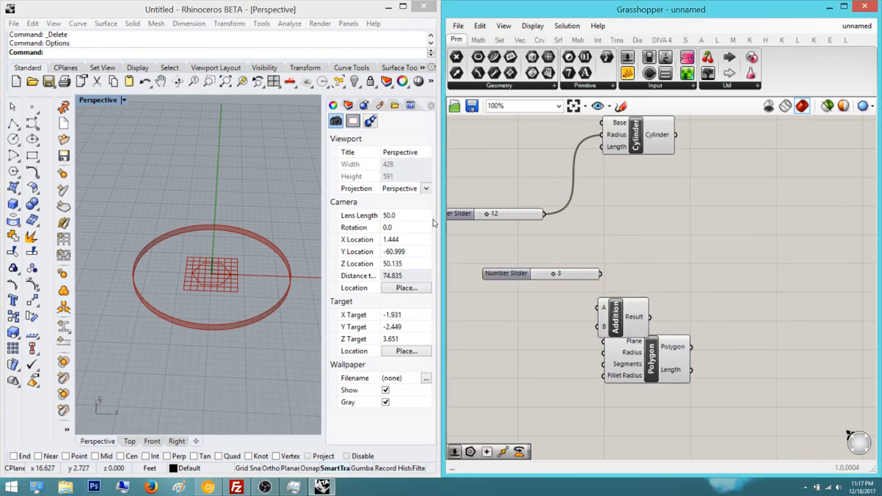
scroll(542, 274, "down", 1)
right_click_drag(543, 273, 683, 255)
scroll(696, 256, "up", 3)
left_click_drag(709, 256, 740, 237)
left_click_drag(677, 174, 714, 221)
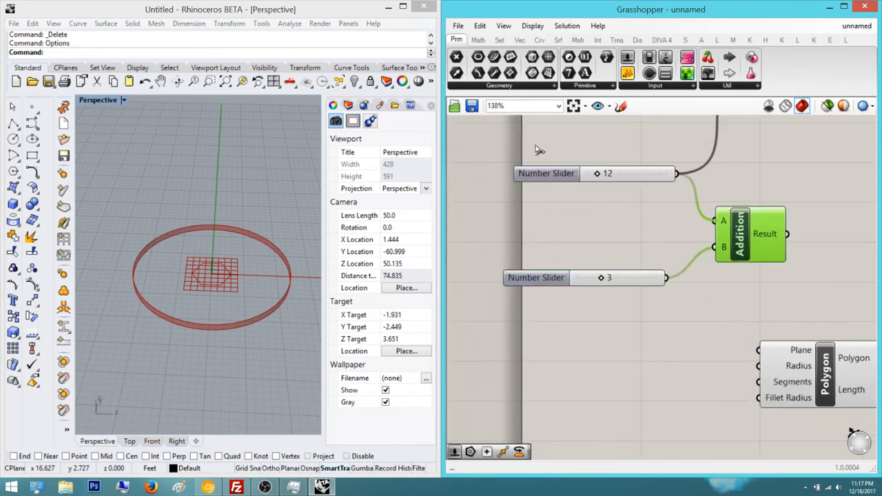
Reposition the Polygon component and connect the Addition's Result output to its Radius input
right_click_drag(778, 282, 679, 306)
left_click_drag(722, 397, 763, 382)
left_click_drag(688, 258, 699, 375)
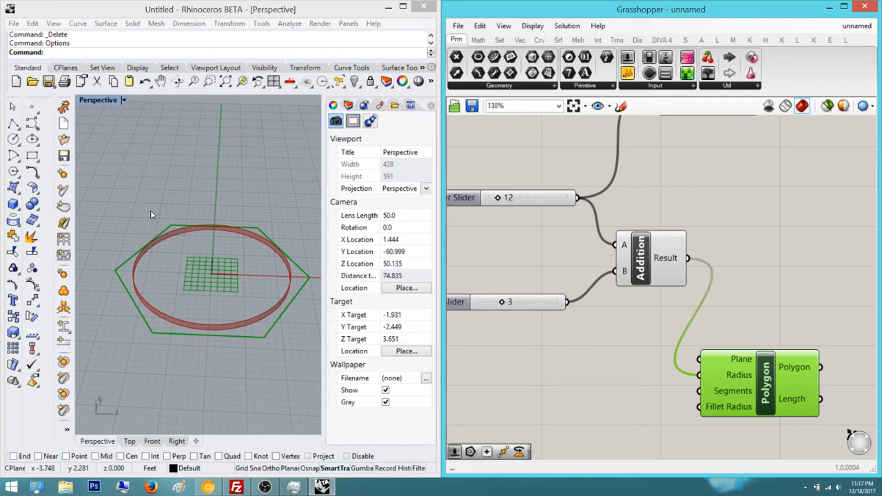
Add a number slider with the value 4 and connect it to the Polygon's Segments input
right_click_drag(503, 322, 517, 258)
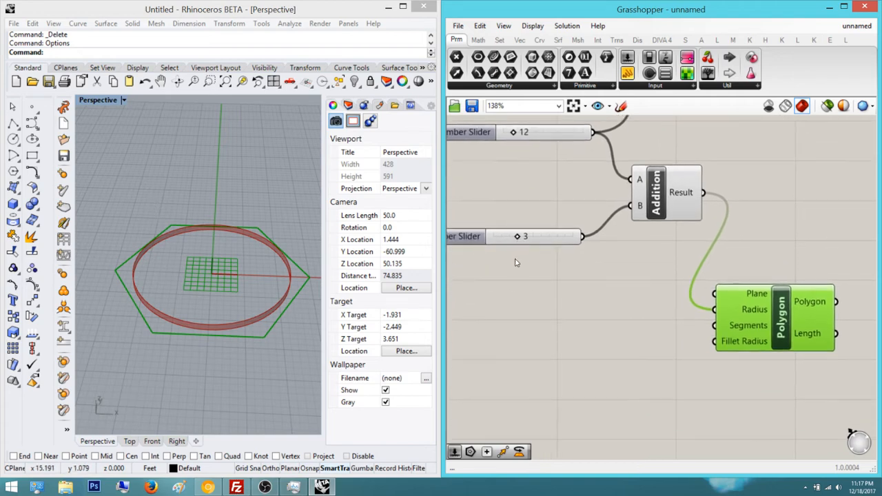
double_click(517, 257)
type("4")
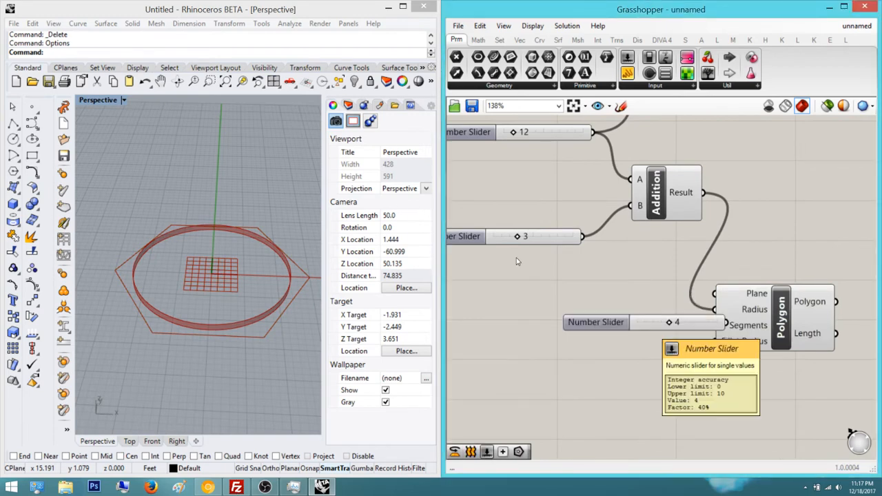
key("Return")
left_click_drag(531, 255, 569, 258)
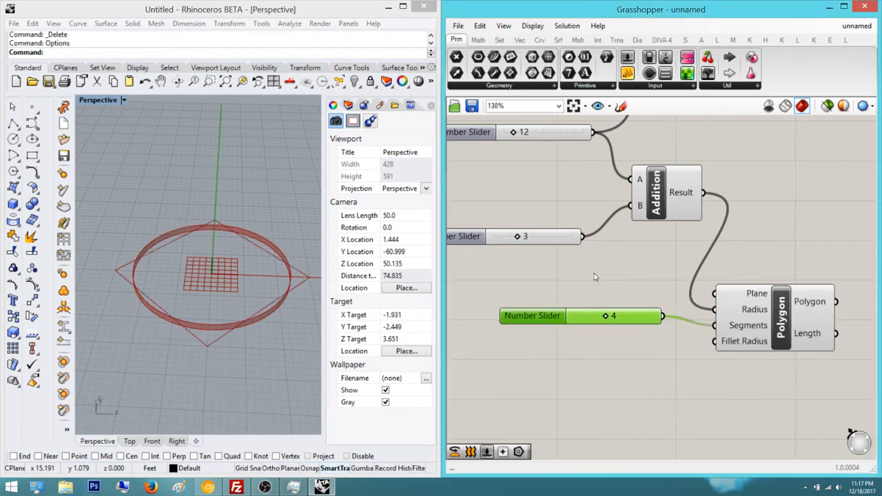
Examine the polygon around the cylinder from different angles and distances in the Perspective viewport
right_click_drag(595, 276, 533, 277)
right_click_drag(116, 252, 158, 198)
right_click_drag(178, 275, 183, 251)
scroll(150, 266, "down", 6)
right_click_drag(126, 241, 158, 301)
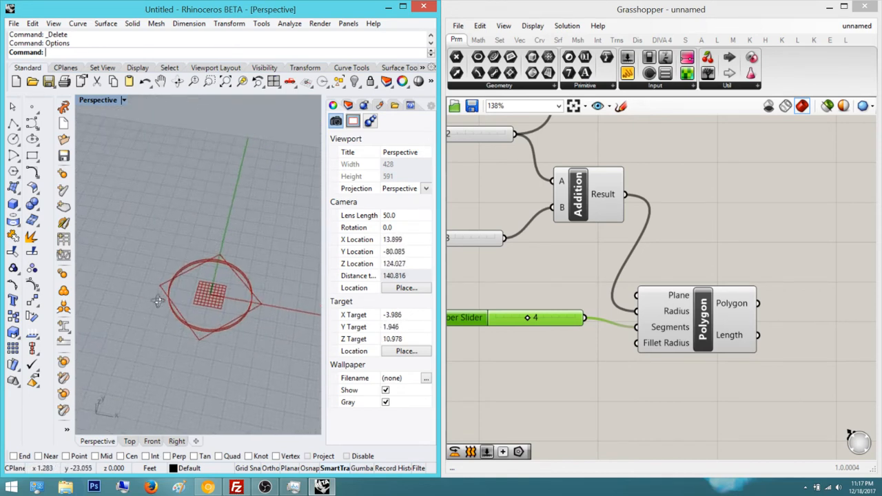
mouse_move(212, 262)
right_mouse_down()
mouse_move(175, 233)
mouse_move(197, 266)
mouse_move(221, 270)
right_mouse_up()
scroll(210, 270, "up", 4)
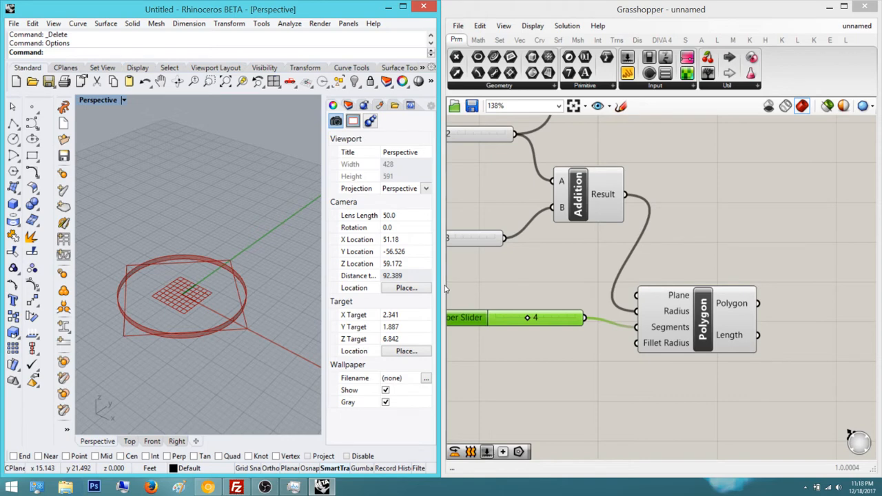
Add a number slider with the value 100 and connect it to the Cylinder's Length input
scroll(571, 232, "down", 3)
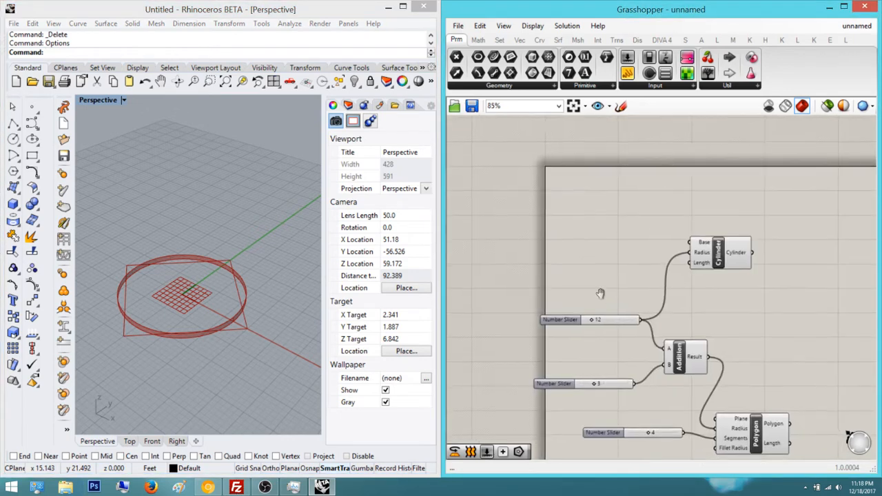
scroll(528, 220, "up", 3)
double_click(541, 271)
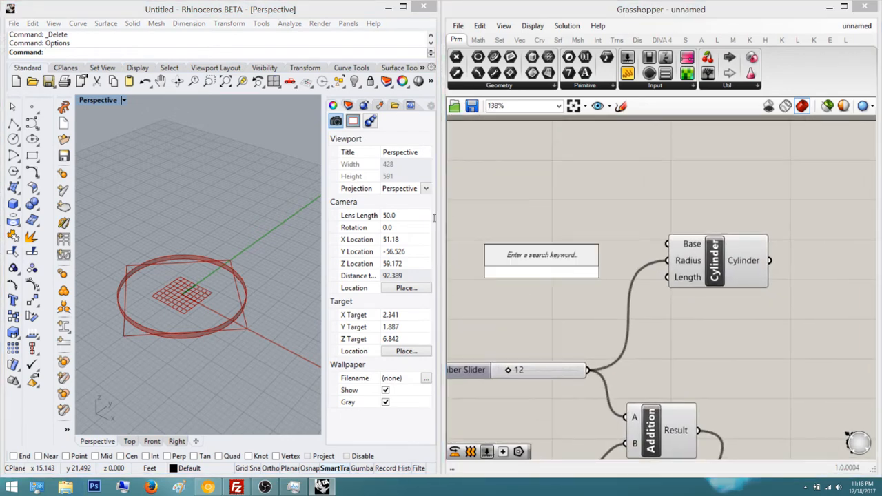
type("100")
key("Return")
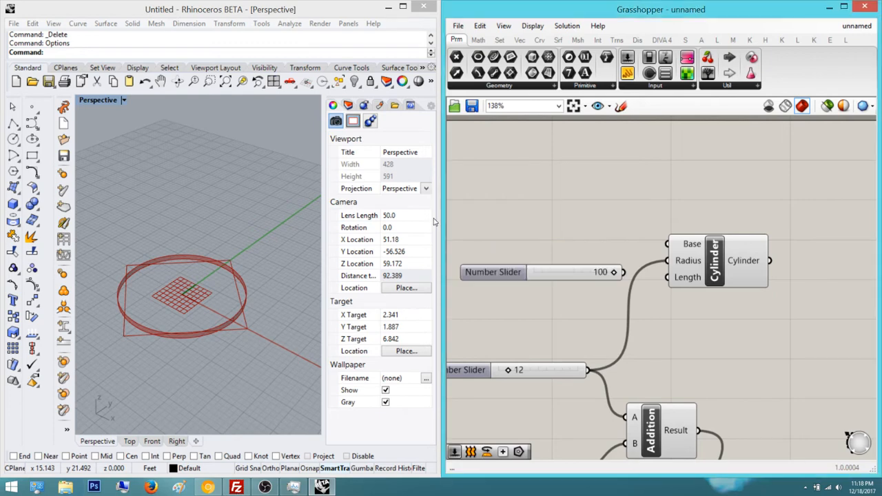
scroll(501, 215, "down", 3)
scroll(501, 215, "up", 3)
left_click_drag(623, 259, 575, 276)
left_click_drag(651, 275, 766, 261)
Add a Cap Holes component beside the Cylinder and connect the Cylinder output to its Brep input
scroll(145, 227, "down", 5)
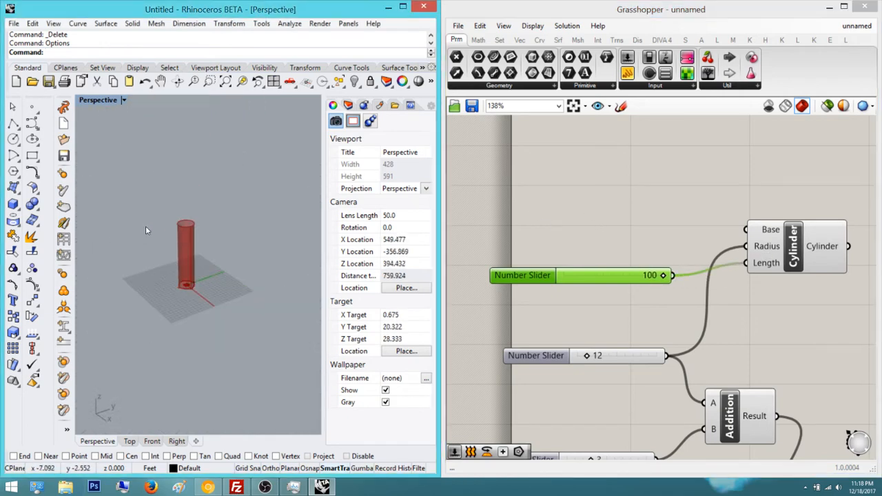
scroll(159, 217, "up", 3)
scroll(152, 224, "down", 4)
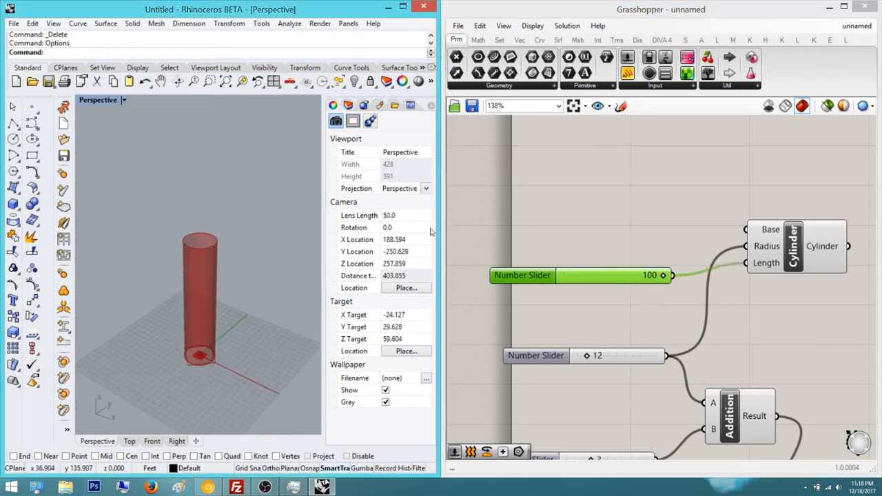
right_click_drag(165, 244, 115, 220)
right_click_drag(689, 247, 553, 241)
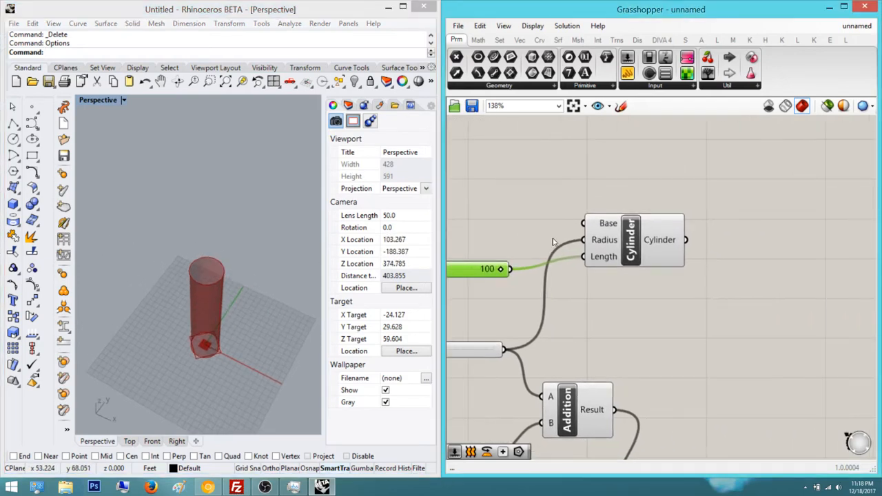
double_click(597, 214)
type("cap")
key("Return")
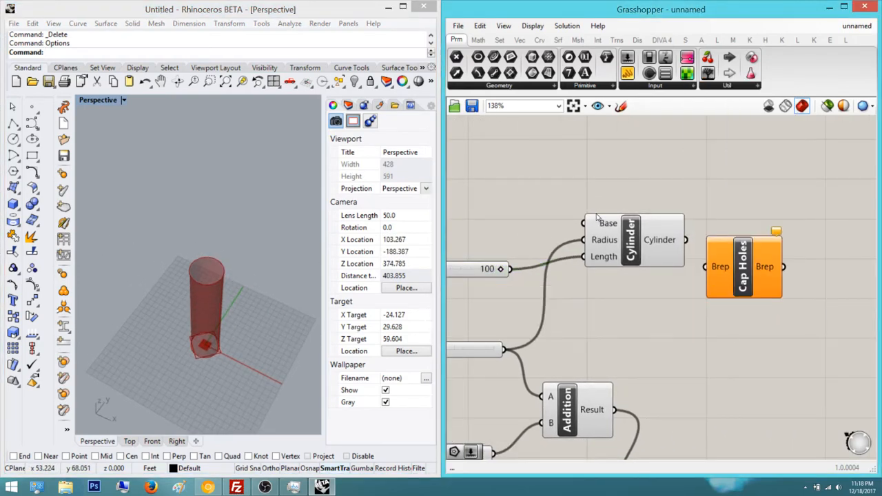
scroll(597, 217, "up", 2)
left_click_drag(690, 267, 663, 230)
right_click_drag(692, 236, 621, 276)
left_click_drag(656, 284, 686, 232)
left_click(673, 352)
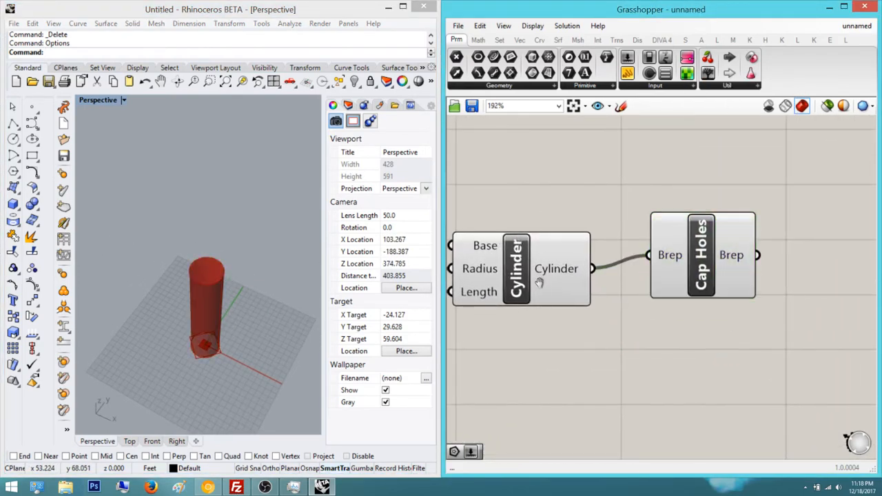
Turn off the preview of the Cylinder component, leaving the Cap Holes component's preview on
scroll(540, 282, "down", 2)
right_click_drag(517, 228, 542, 183)
right_click_drag(519, 362, 531, 219)
right_click_drag(541, 168, 487, 188)
left_click(502, 175)
left_click(518, 257)
right_click_drag(473, 312, 471, 268)
scroll(469, 265, "down", 2)
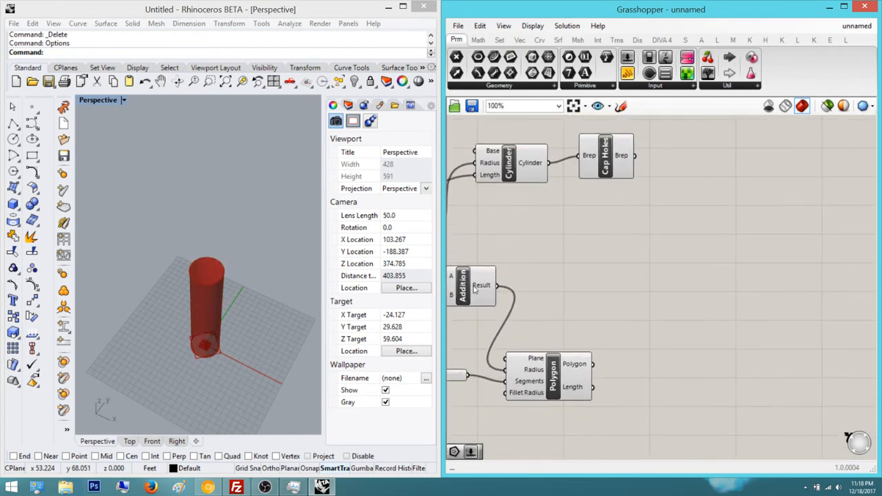
left_click(516, 165)
middle_click(521, 162)
left_click(524, 207)
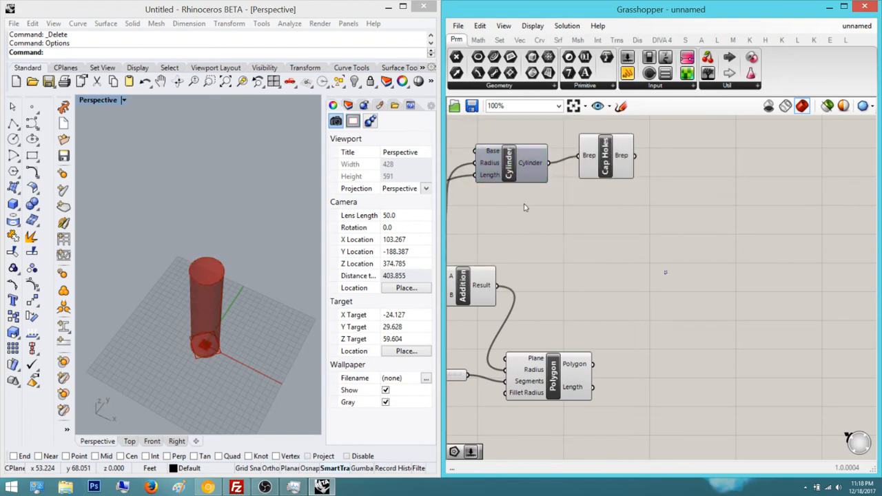
left_click(606, 157)
left_click(570, 265)
Move the Polygon component further away from the Addition component and its Segments slider
right_click_drag(471, 320, 488, 248)
left_click_drag(567, 304, 715, 295)
left_click(591, 260)
right_click_drag(591, 261, 563, 330)
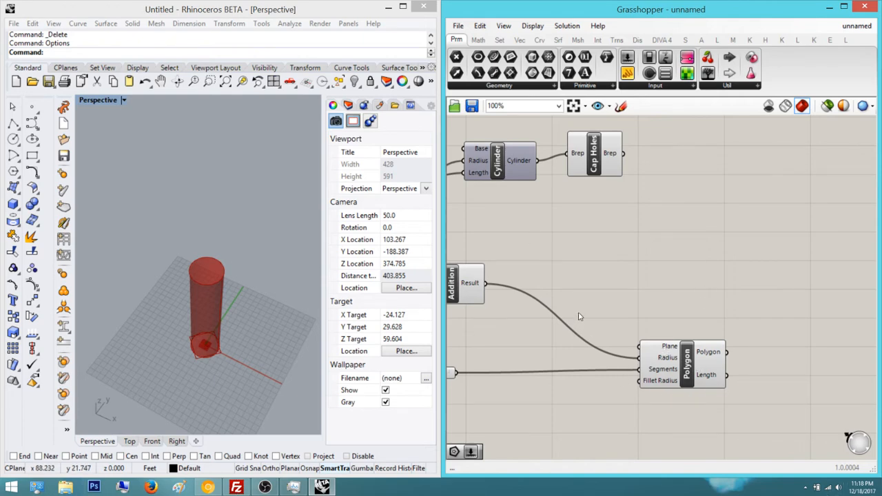
Add a Move component and place it to the right of the Polygon component
right_click_drag(647, 273, 567, 231)
double_click(568, 229)
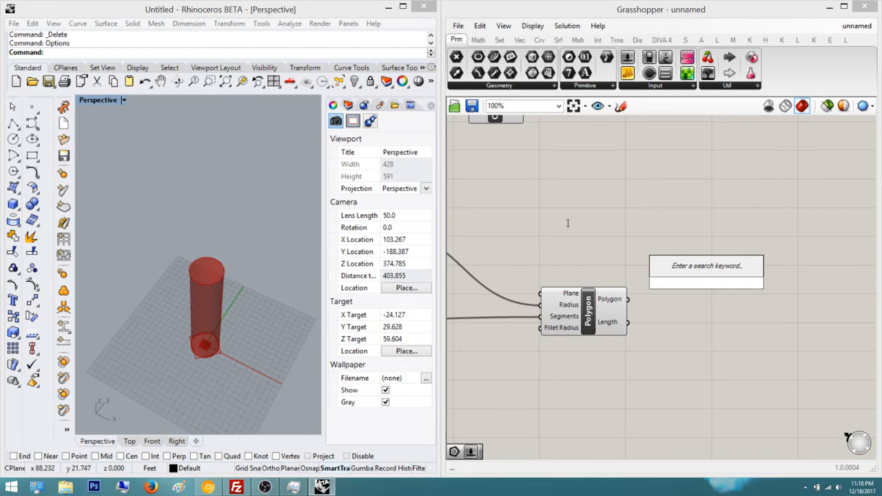
type("move")
key("Return")
scroll(568, 224, "down", 1)
right_click_drag(568, 226, 511, 209)
scroll(510, 209, "up", 1)
left_click_drag(642, 258, 681, 275)
left_click(564, 189)
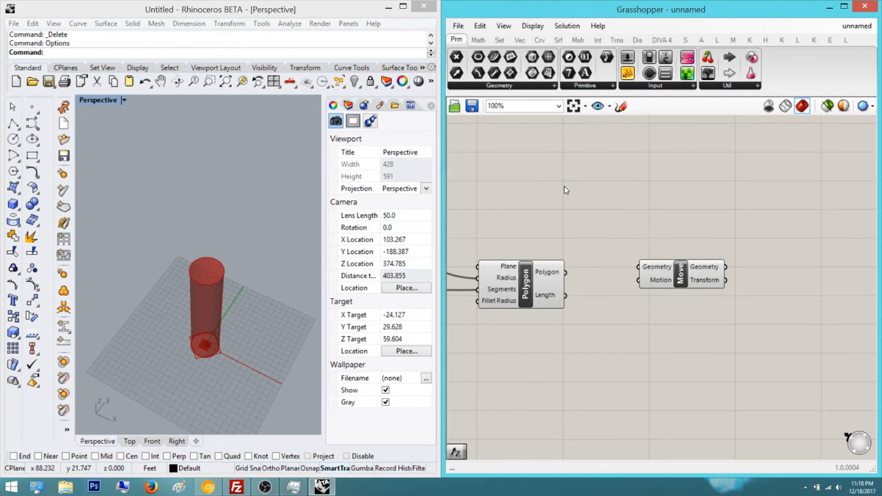
Add a Unit Z component below the Move component and connect its Unit vector output to the Motion input
double_click(508, 259)
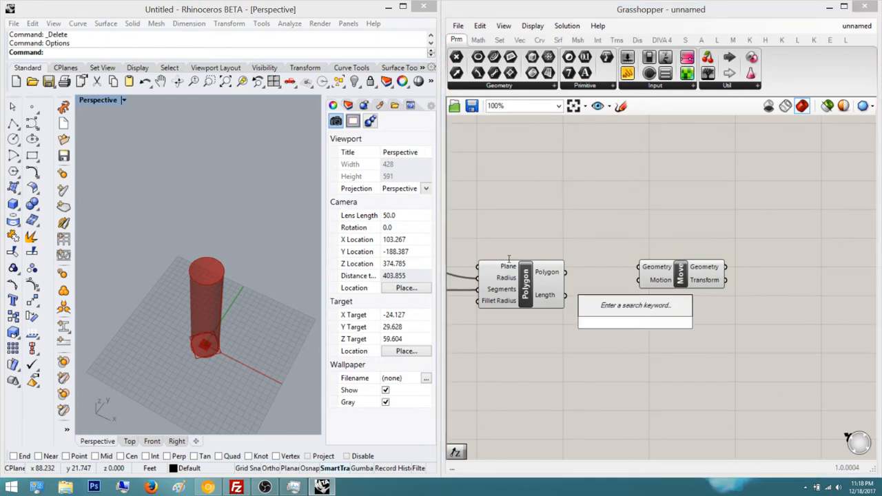
type("z")
key("Return")
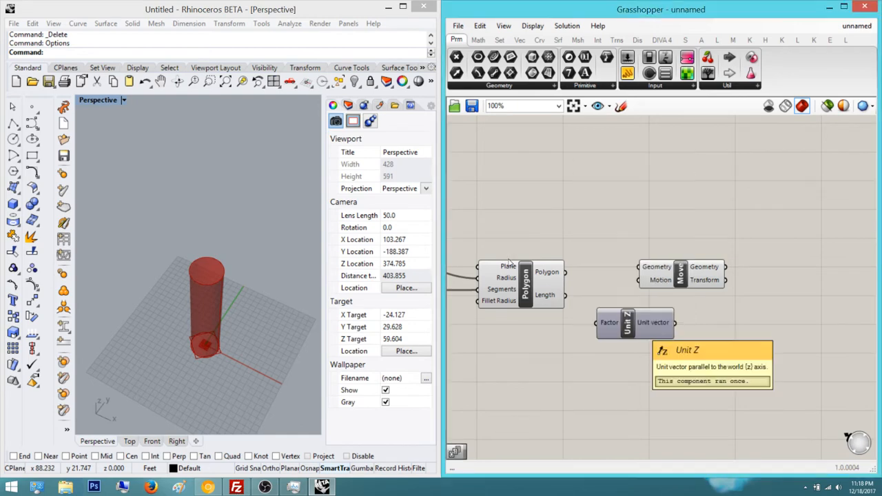
right_click_drag(509, 259, 504, 162)
left_click_drag(670, 226, 634, 183)
left_click_drag(631, 230, 572, 324)
Add a Series component and connect its Series output to the Unit Z's Factor input
right_click_drag(457, 256, 545, 269)
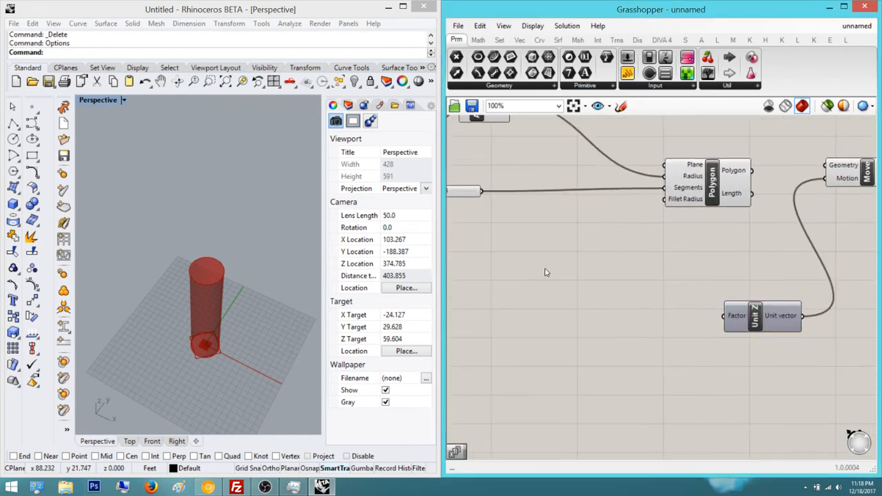
double_click(545, 267)
type("serei")
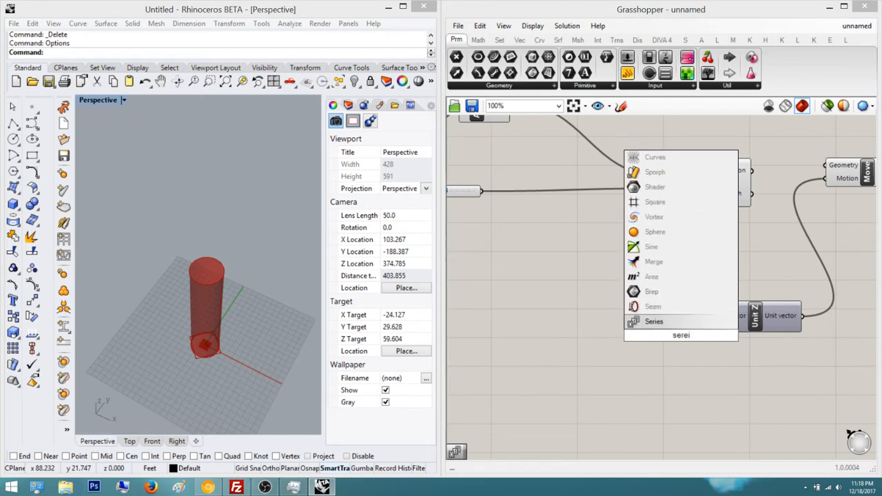
key("Return")
left_click_drag(569, 269, 579, 253)
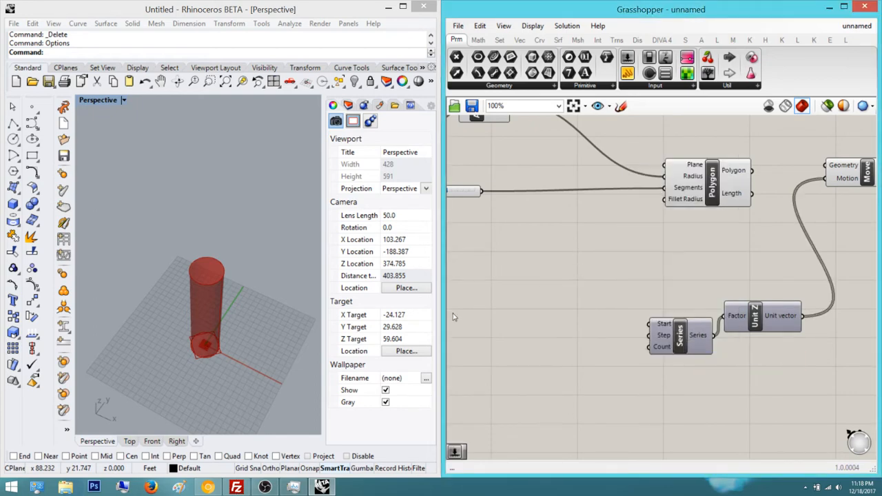
Add a number slider set to 3 beside the Series component and connect it to the Step input
right_click_drag(453, 313, 549, 246)
scroll(574, 249, "up", 1)
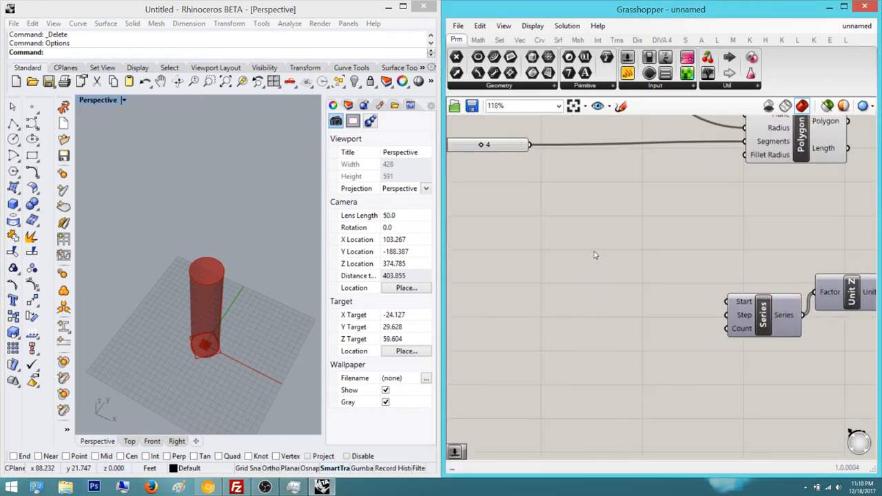
double_click(526, 263)
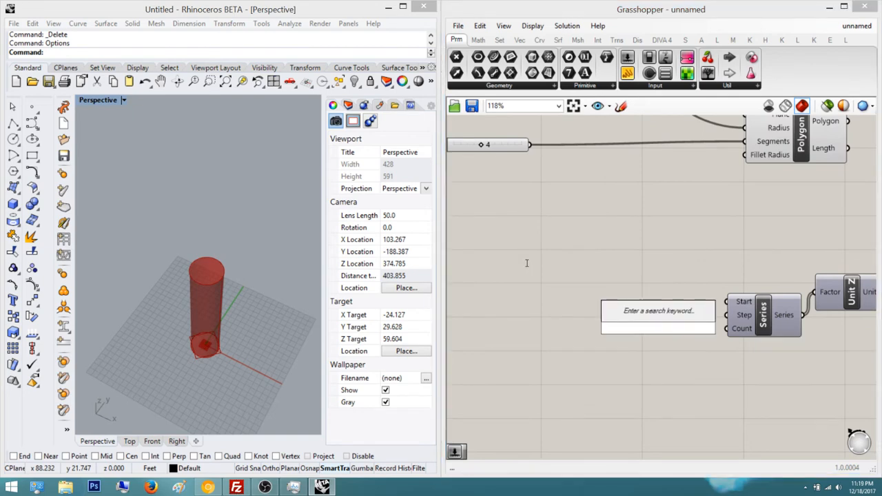
type("Number Slider")
key("Return")
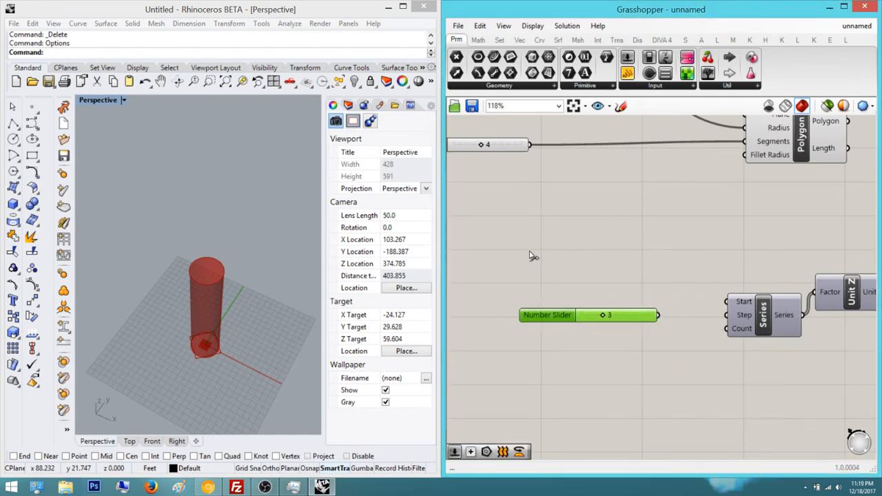
left_click_drag(530, 252, 582, 252)
right_click_drag(506, 304, 573, 294)
double_click(573, 295)
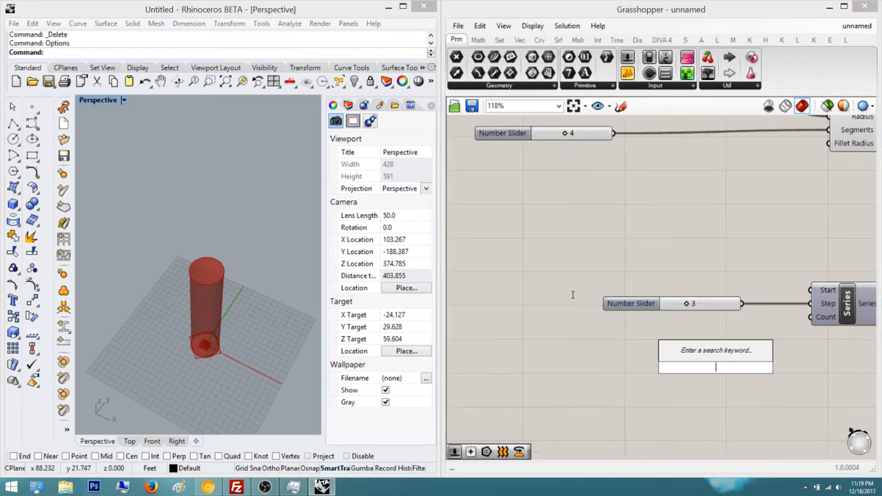
type("12")
key("Return")
right_click_drag(631, 299, 542, 298)
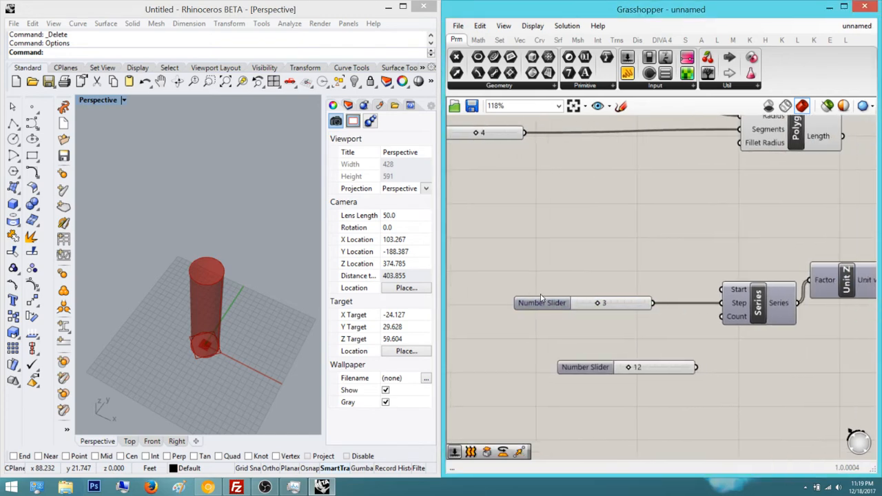
key("Delete")
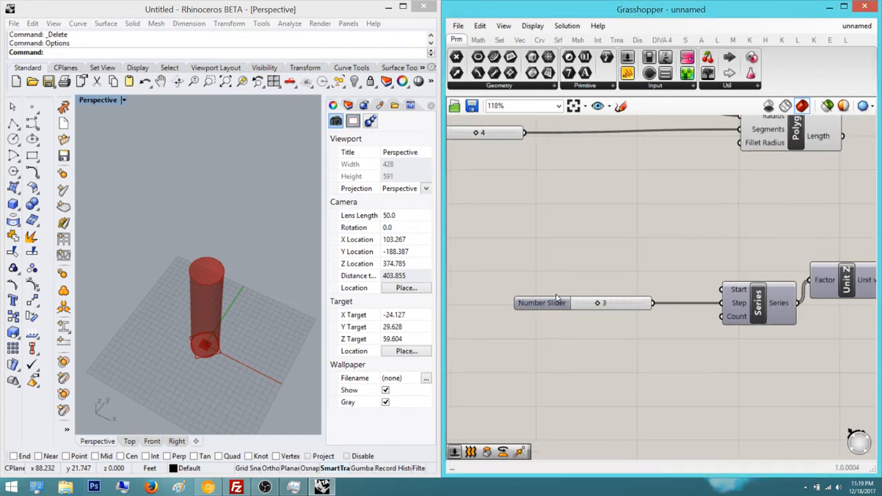
Add a number slider with value 0 below the Step slider and connect it to the Series component's Count input
double_click(555, 295)
type("0")
key("Return")
left_click_drag(524, 294, 423, 296)
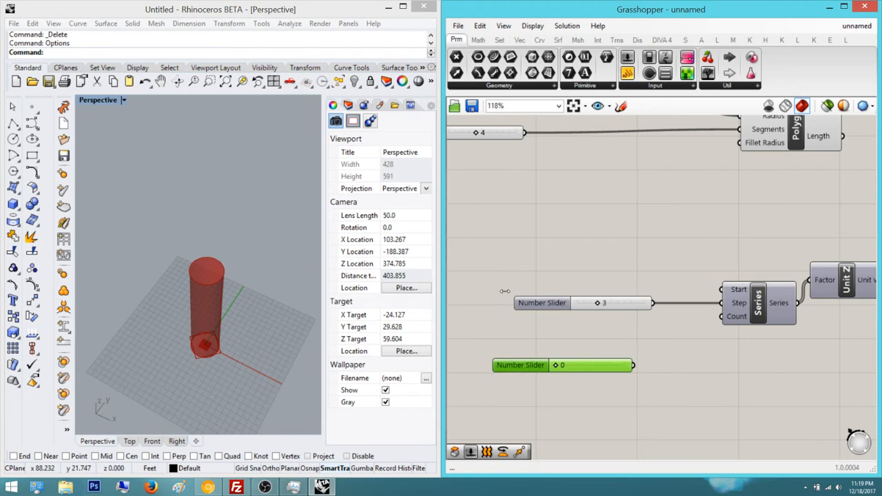
left_click_drag(506, 295, 586, 262)
scroll(585, 262, "down", 1)
scroll(502, 299, "up", 3)
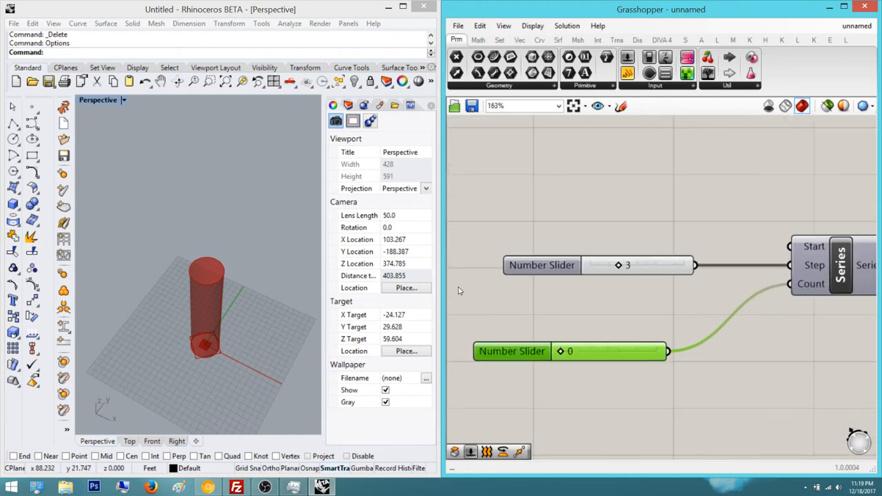
Connect the Polygon output of the Polygon component to the Move component's Geometry input
scroll(486, 275, "down", 3)
right_click_drag(762, 120, 548, 196)
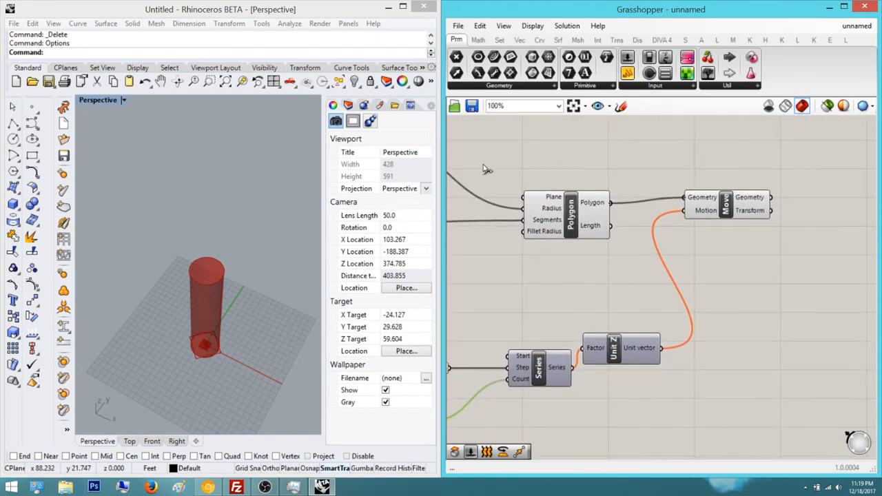
Set the slider feeding the Series component's Count input to 37
right_click_drag(538, 227, 643, 194)
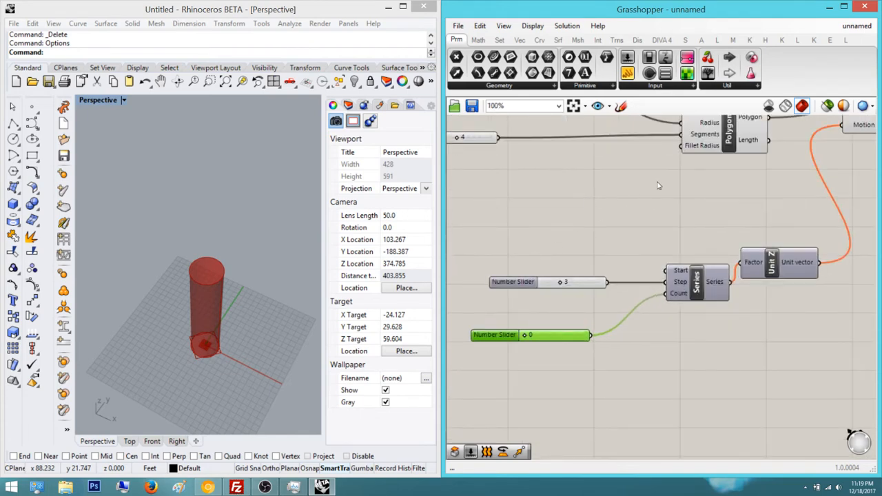
scroll(493, 348, "up", 3)
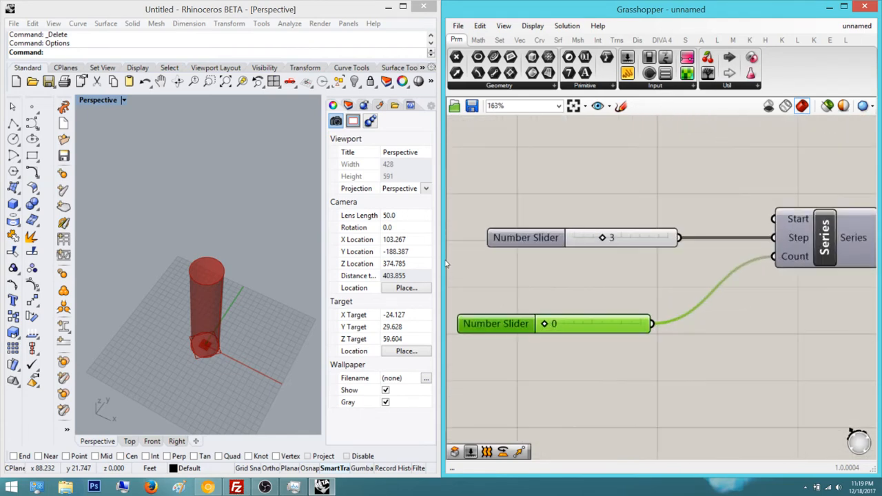
left_click_drag(445, 262, 470, 264)
right_click_drag(199, 207, 179, 179)
scroll(199, 170, "up", 6)
scroll(189, 171, "down", 2)
scroll(173, 227, "down", 2)
right_click_drag(173, 226, 183, 215)
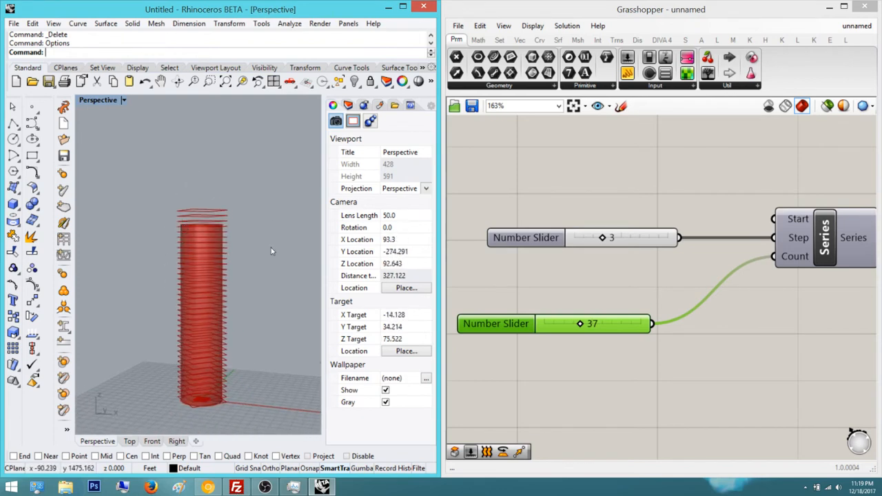
mouse_move(183, 174)
right_mouse_down()
mouse_move(178, 181)
mouse_move(172, 169)
right_mouse_up()
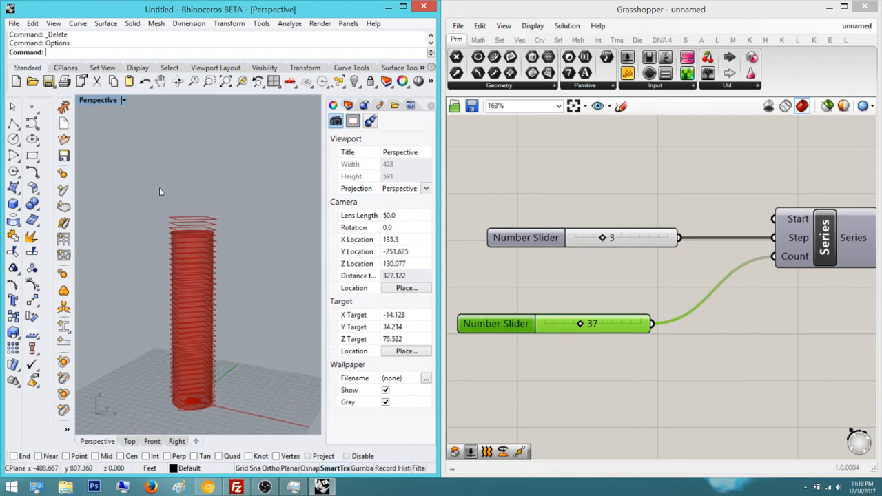
Examine the sliders that drive the cylinder length, the radius addition and the polygon segments
scroll(547, 197, "down", 3)
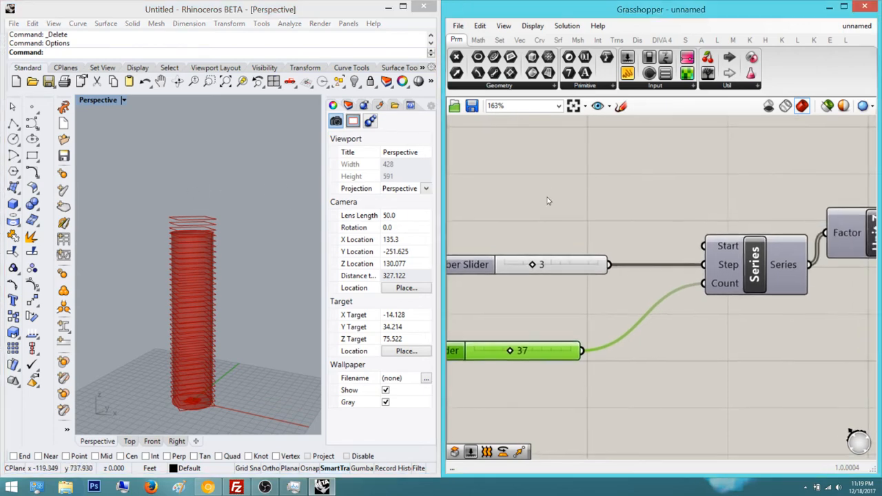
scroll(552, 179, "down", 5)
right_click_drag(475, 193, 509, 137)
scroll(488, 193, "up", 3)
left_click(507, 133)
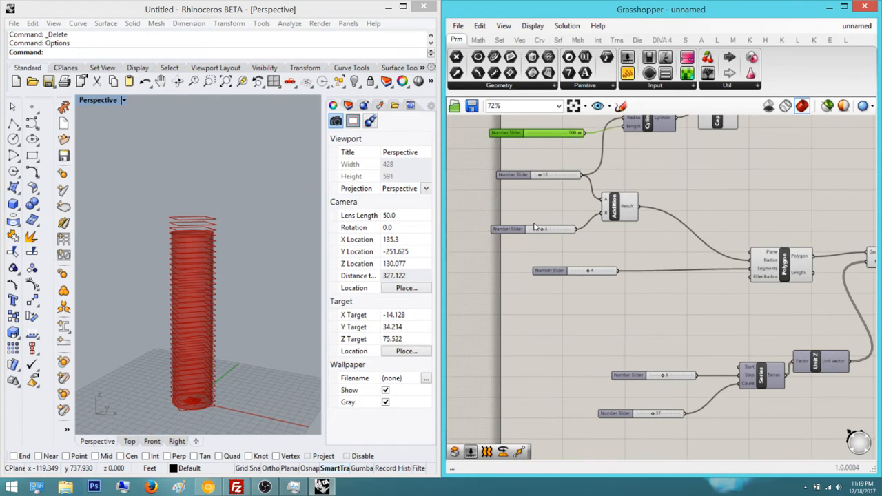
left_click(535, 224)
right_click_drag(531, 230, 511, 206)
right_click_drag(532, 234, 576, 250)
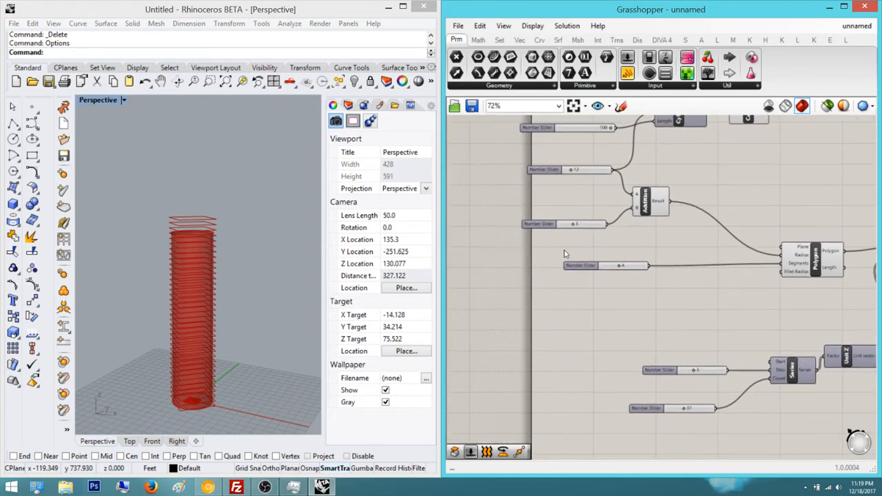
Add a Division component to the empty canvas area between the Segments slider and the Series sliders
double_click(559, 257)
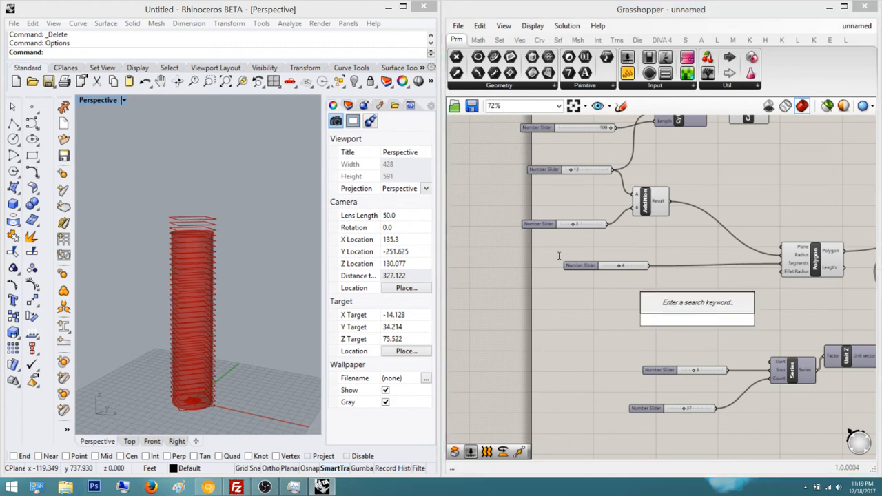
type("divi")
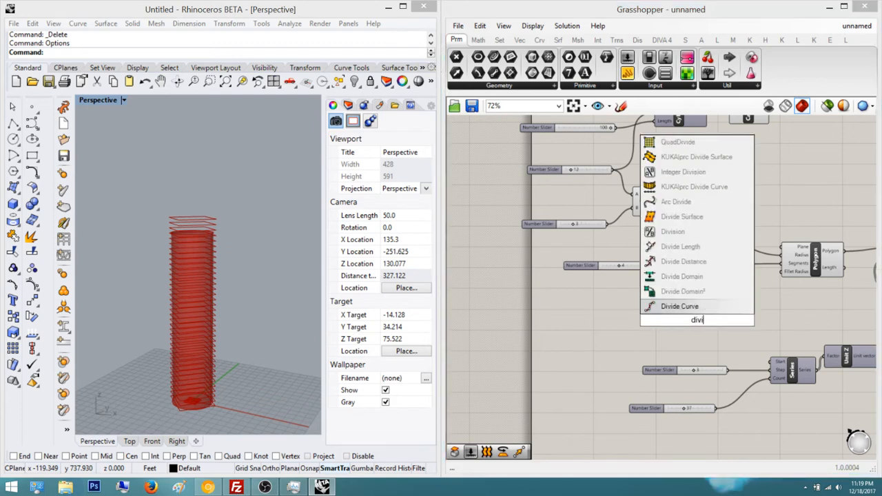
key("Up")
key("Up")
key("Up")
key("Up")
key("Up")
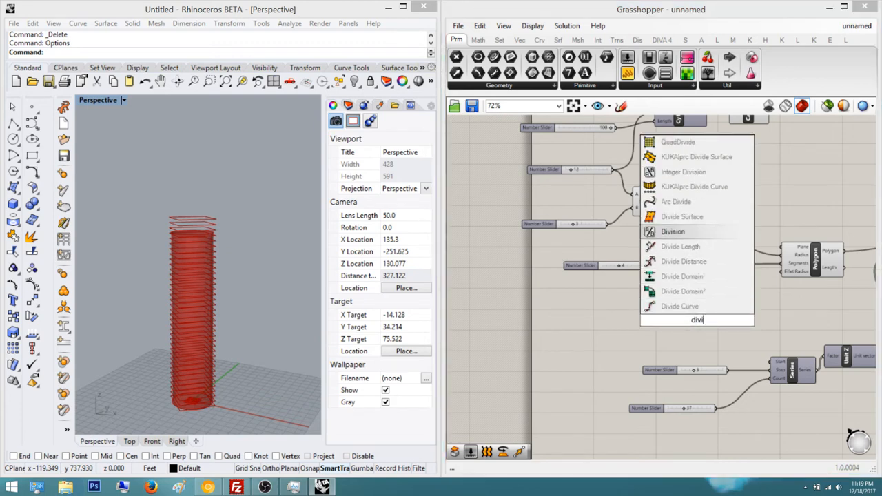
key("Return")
Connect the cylinder's length slider to Division input A and the Series Step slider to input B
right_click_drag(549, 234, 607, 241)
scroll(586, 137, "up", 1)
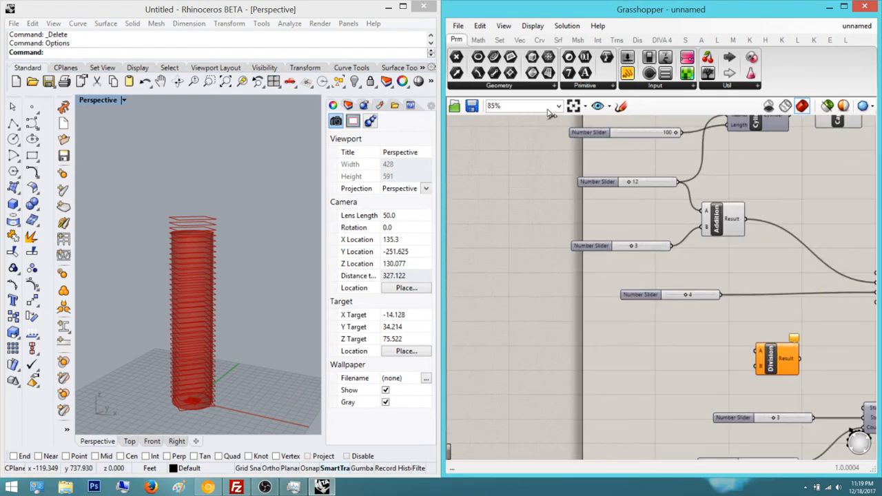
left_click_drag(547, 109, 603, 279)
left_click_drag(598, 331, 501, 326)
left_click_drag(554, 331, 606, 294)
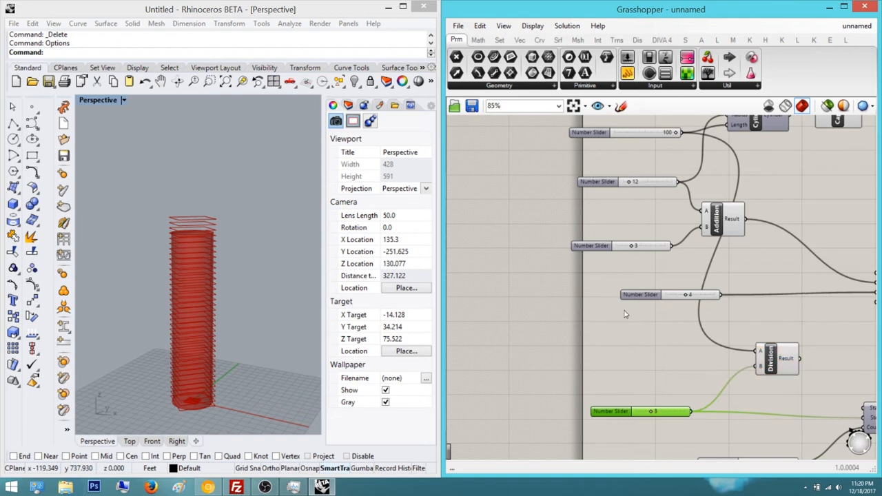
Try feeding the Division component's Result into the Series component's Step input
left_click(624, 311)
right_click_drag(619, 309, 545, 277)
left_click_drag(717, 325, 780, 384)
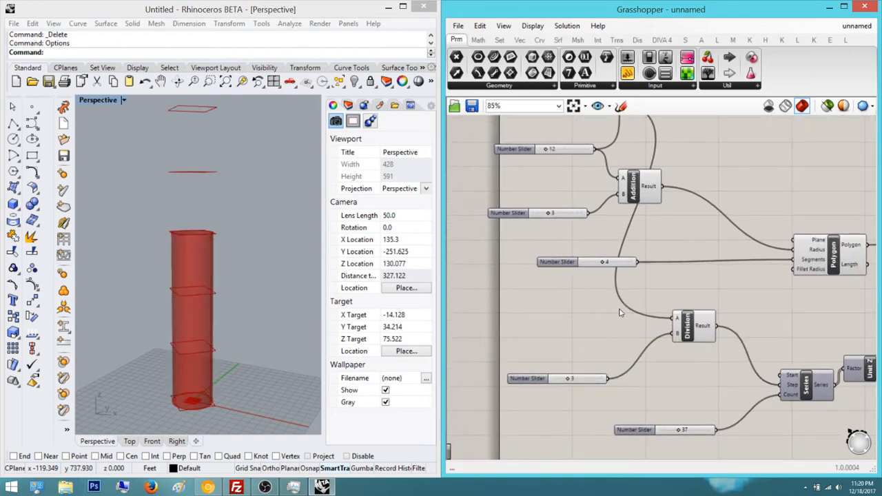
Undo the Division connection to the Series Step input and delete the Division component
right_click_drag(599, 285, 639, 239)
scroll(553, 245, "up", 1)
key("ctrl+z")
scroll(638, 239, "down", 3)
scroll(552, 236, "up", 2)
right_click_drag(559, 219, 582, 222)
left_click(697, 255)
key("Delete")
right_click_drag(607, 324, 566, 316)
right_click_drag(471, 304, 539, 312)
scroll(494, 293, "up", 1)
right_click_drag(616, 223, 526, 308)
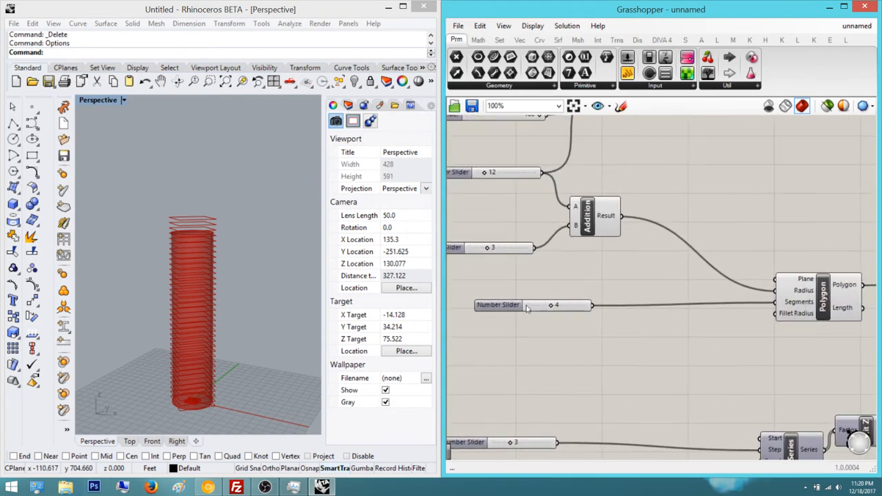
scroll(526, 309, "down", 2)
scroll(538, 235, "up", 1)
right_click_drag(587, 237, 577, 238)
right_click_drag(556, 349, 548, 229)
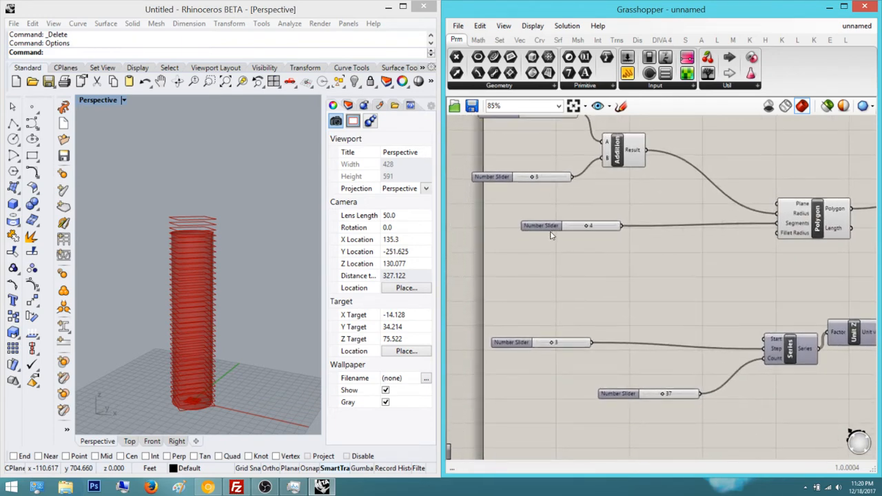
right_click_drag(573, 329, 564, 297)
scroll(563, 306, "up", 1)
scroll(585, 308, "up", 1)
scroll(594, 302, "down", 1)
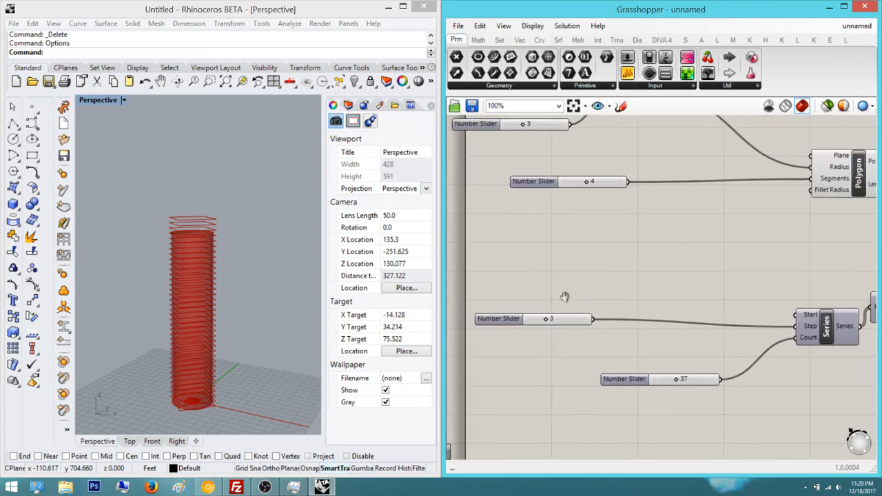
Move the Step slider closer to the Series component and align the Count slider directly beneath it
left_click_drag(467, 254, 558, 262)
left_click(589, 233)
right_click_drag(587, 233, 577, 234)
right_click_drag(150, 146, 163, 198)
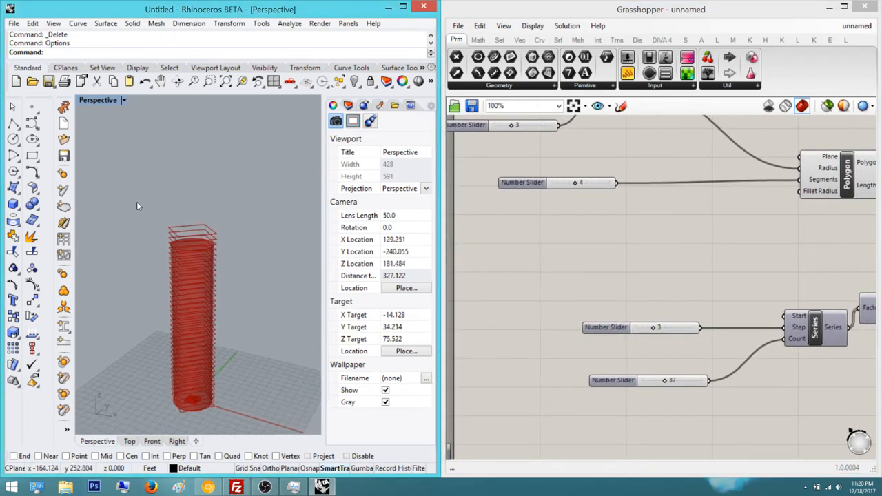
left_click(579, 262)
right_click_drag(614, 272, 558, 262)
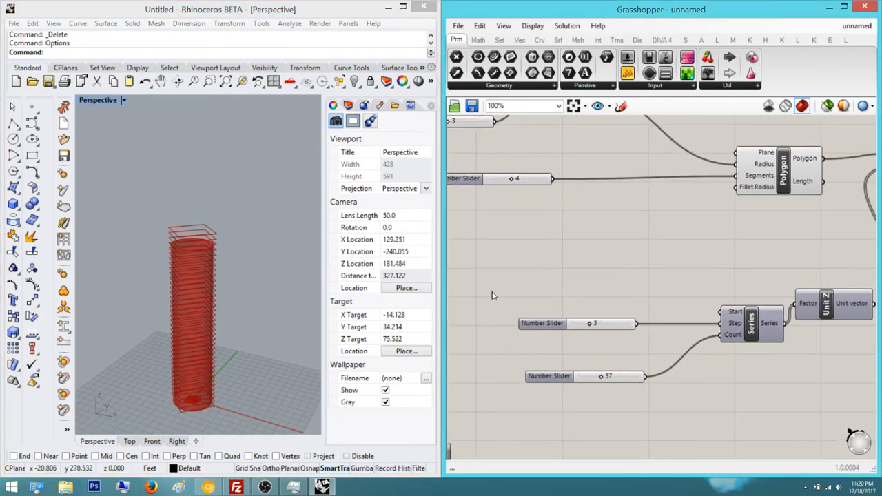
left_click_drag(622, 415, 426, 236)
left_click(582, 308)
left_click(500, 238)
right_click_drag(497, 245, 484, 246)
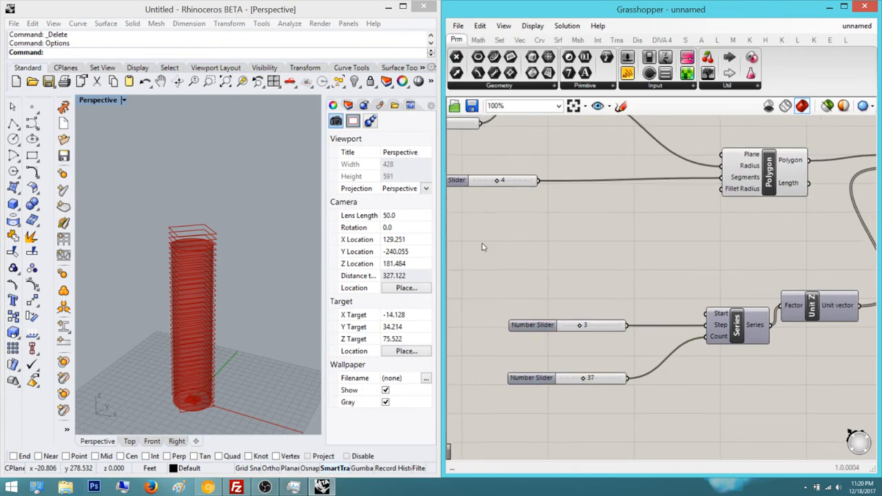
scroll(482, 248, "up", 1)
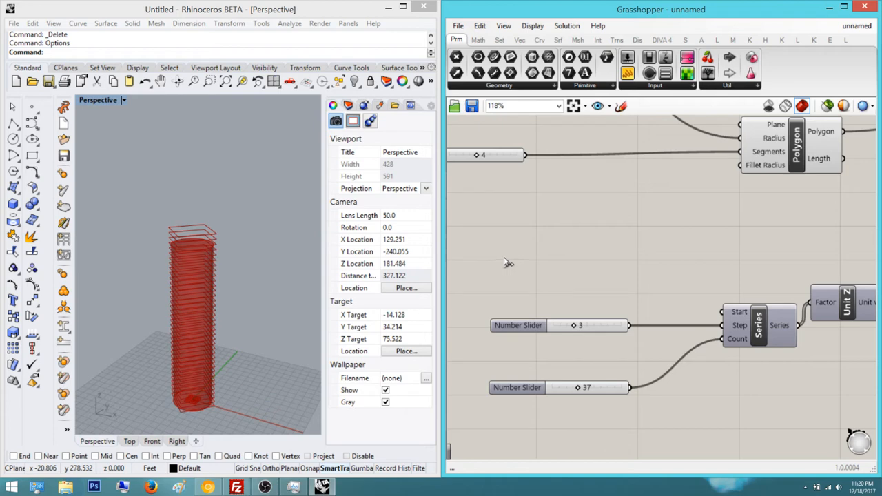
right_click_drag(505, 251, 499, 214)
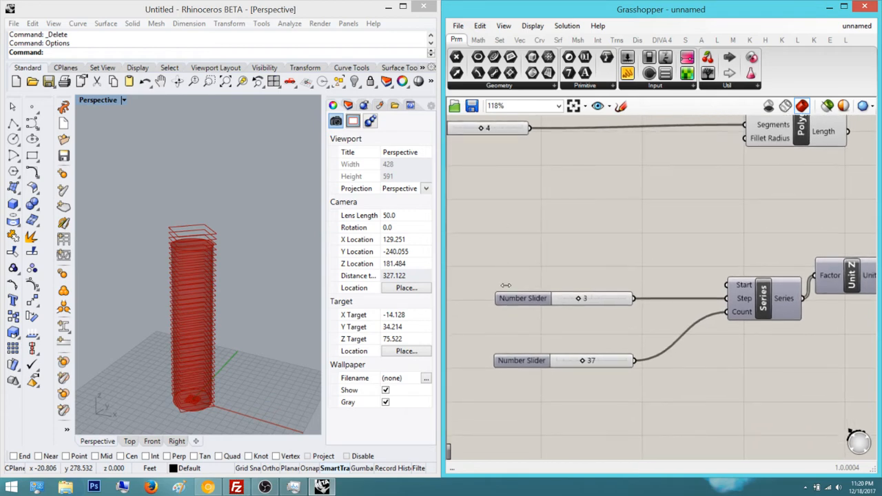
scroll(513, 231, "down", 3)
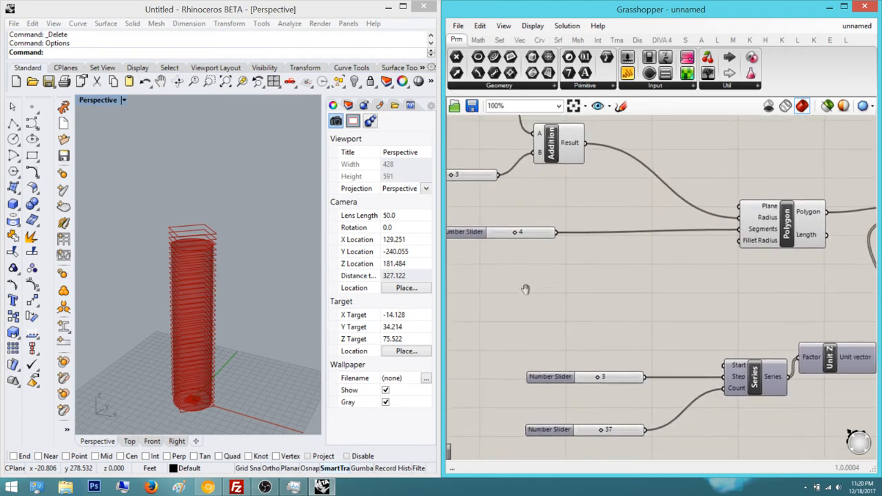
mouse_move(535, 294)
right_mouse_down()
mouse_move(549, 304)
mouse_move(577, 285)
mouse_move(535, 305)
right_mouse_up()
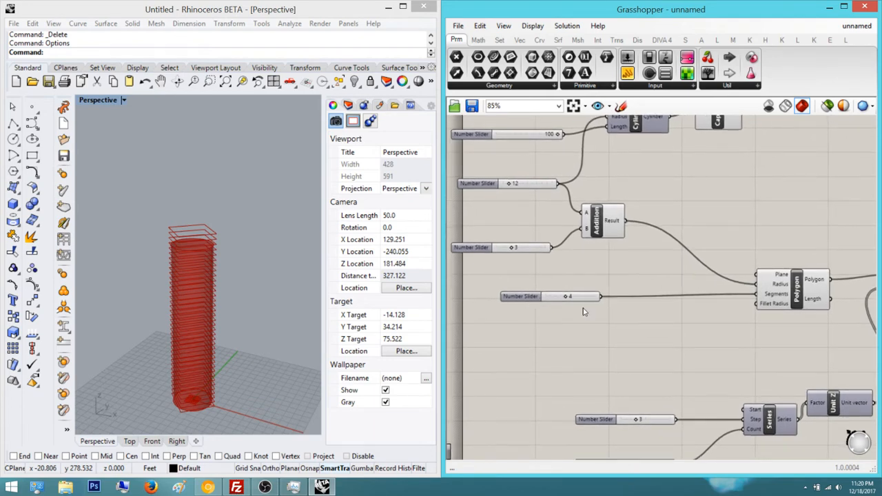
right_click_drag(493, 257, 481, 271)
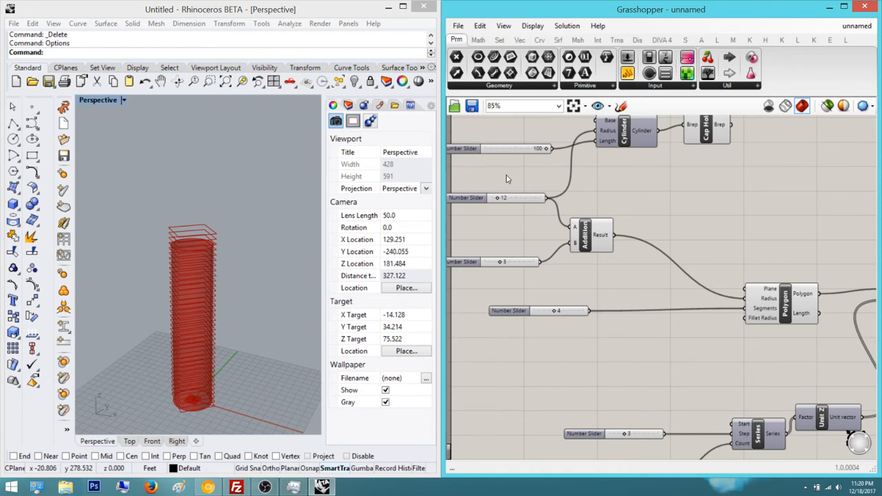
right_click_drag(544, 265, 578, 180)
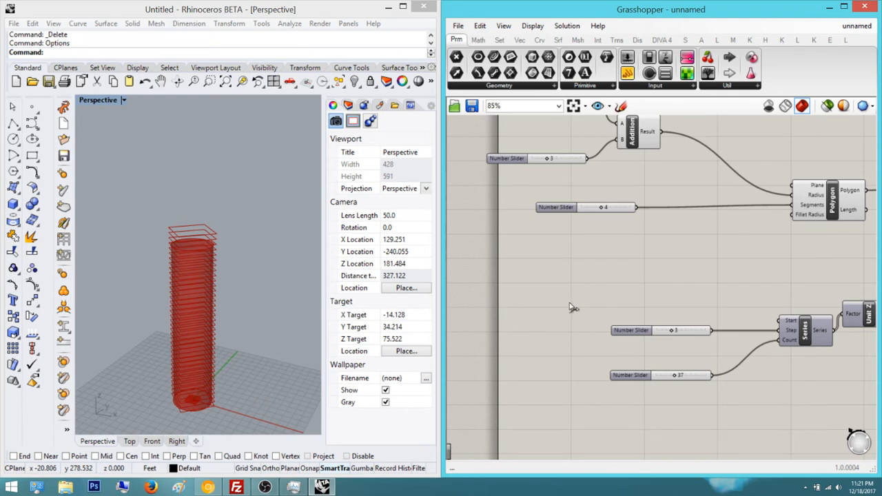
Add a Division component, connect the cylinder-length slider to A and the count slider to B, and feed its Result into the Series Step input
right_click_drag(588, 301, 617, 336)
double_click(548, 260)
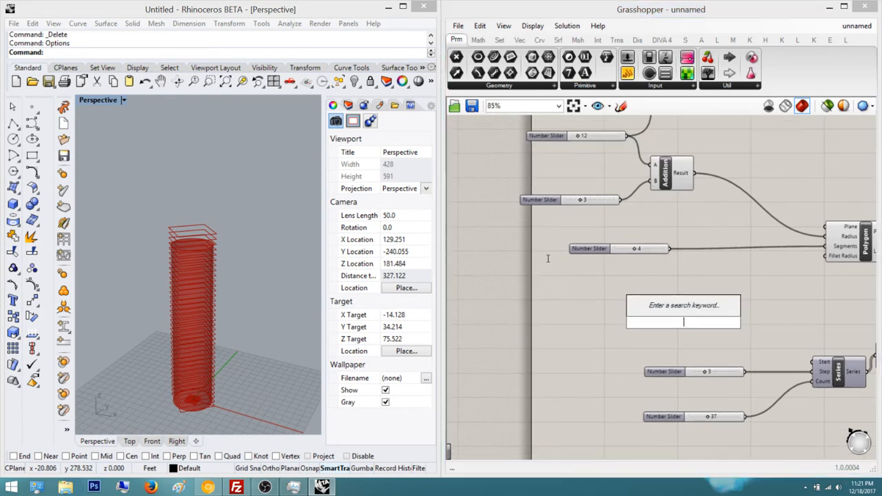
type("divi")
key("Up")
key("Up")
key("Up")
key("Up")
key("Up")
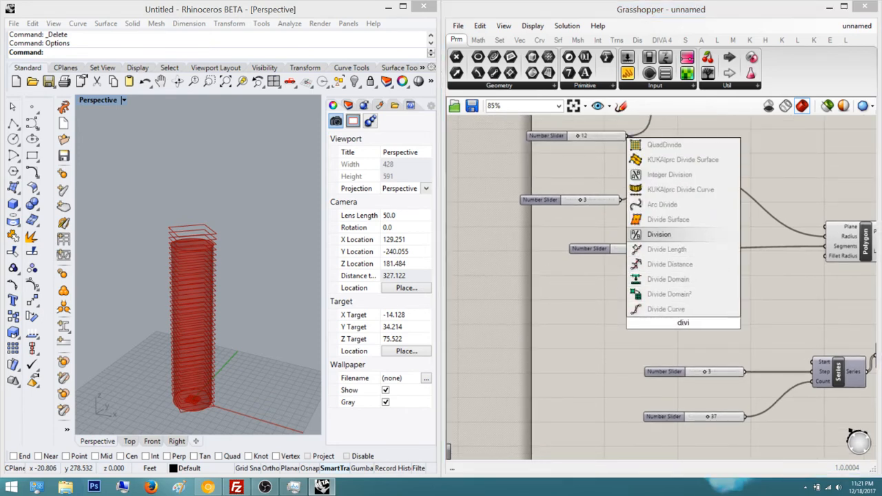
key("Return")
scroll(547, 262, "down", 1)
right_click_drag(548, 262, 551, 286)
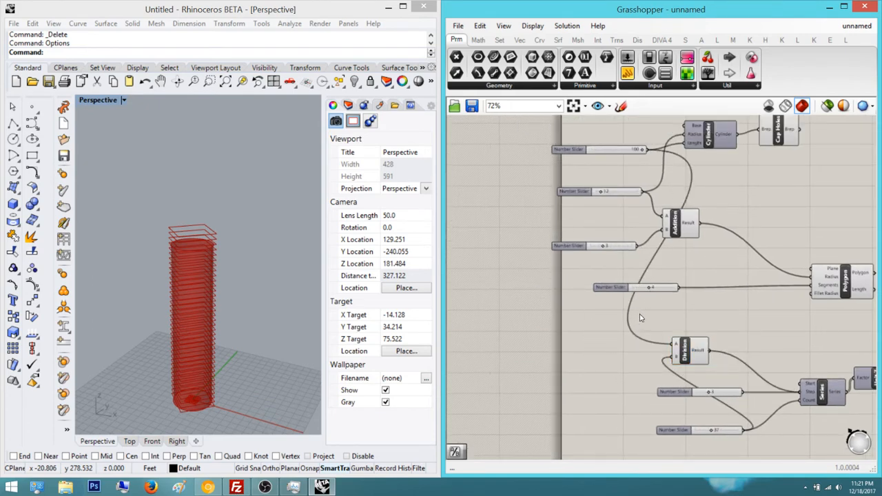
Delete the unused slider that previously supplied the Series Step value
scroll(193, 206, "up", 6)
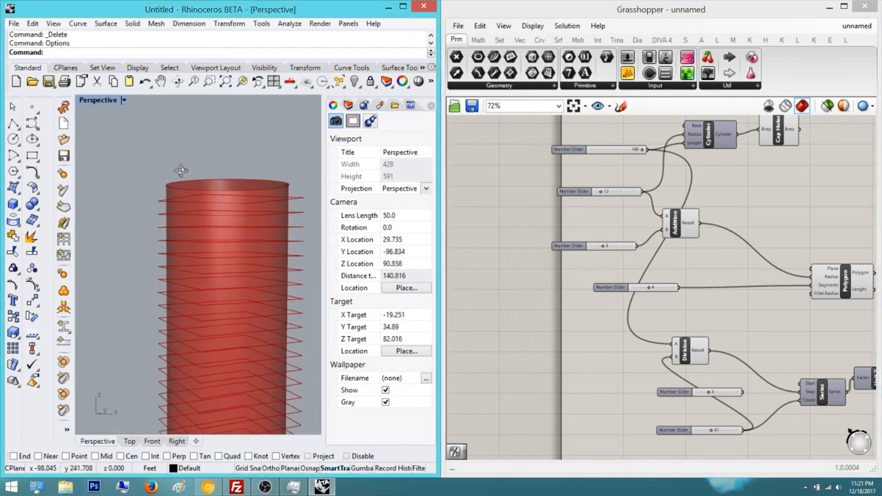
right_click_drag(180, 170, 196, 148)
right_click_drag(648, 298, 576, 268)
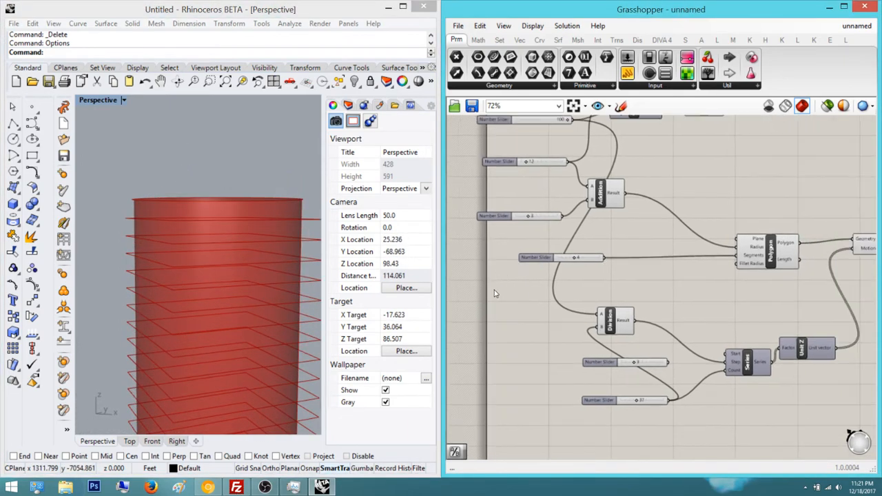
scroll(517, 296, "down", 2)
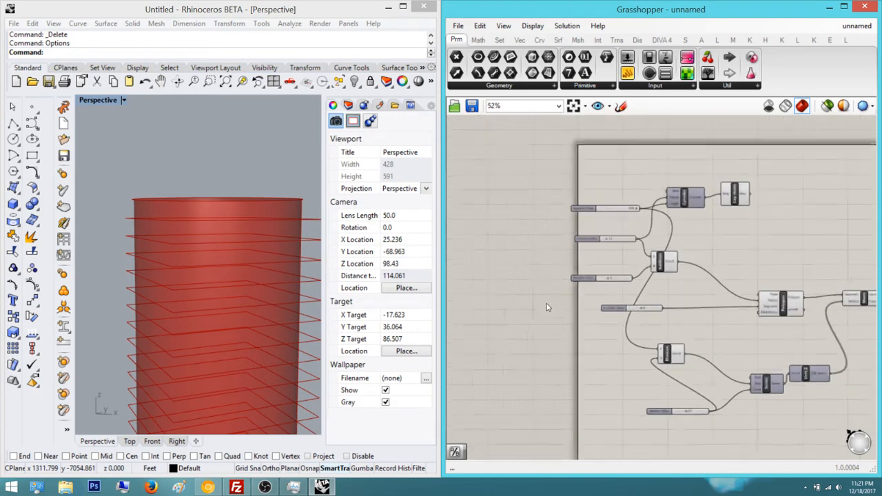
Shift the Series count slider aside, set it to 22, and inspect the floors along the tower
scroll(555, 302, "up", 5)
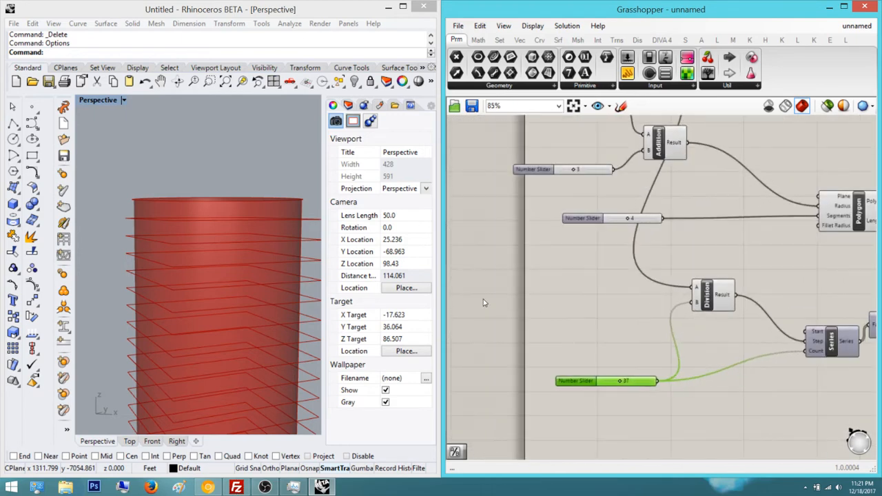
scroll(504, 304, "up", 2)
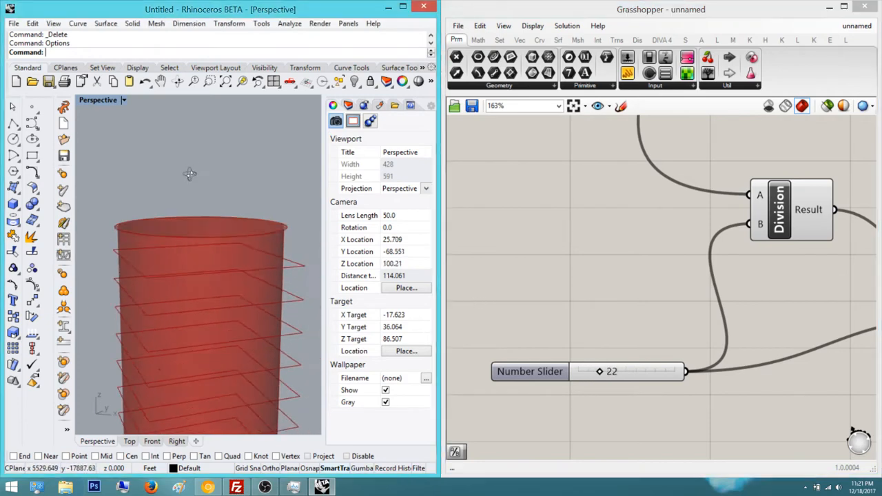
right_click_drag(191, 173, 322, 221)
right_click_drag(148, 273, 196, 150, "shift")
scroll(193, 207, "down", 14)
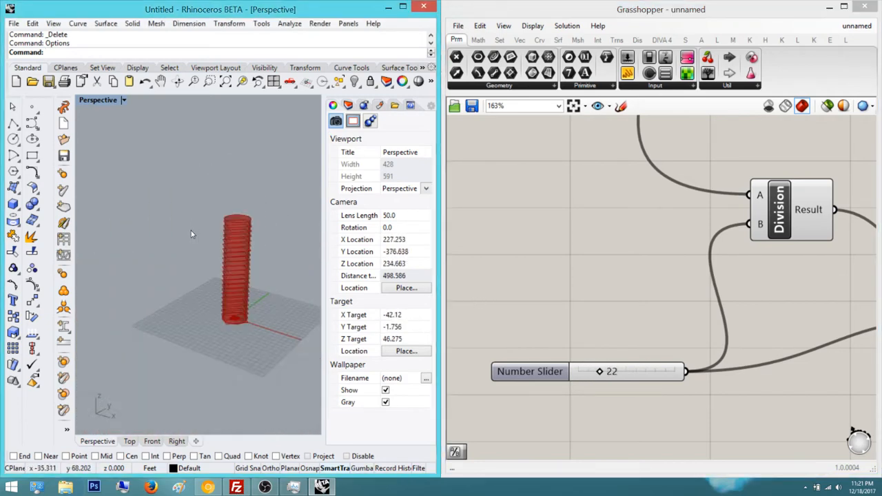
right_click_drag(195, 261, 185, 237, "shift")
scroll(184, 239, "up", 10)
Reposition the Division component slightly farther from the count slider
right_click_drag(553, 213, 497, 209)
scroll(541, 218, "down", 3)
left_click_drag(646, 217, 623, 200)
left_click(538, 225)
right_click_drag(657, 246, 614, 232)
scroll(614, 232, "up", 2)
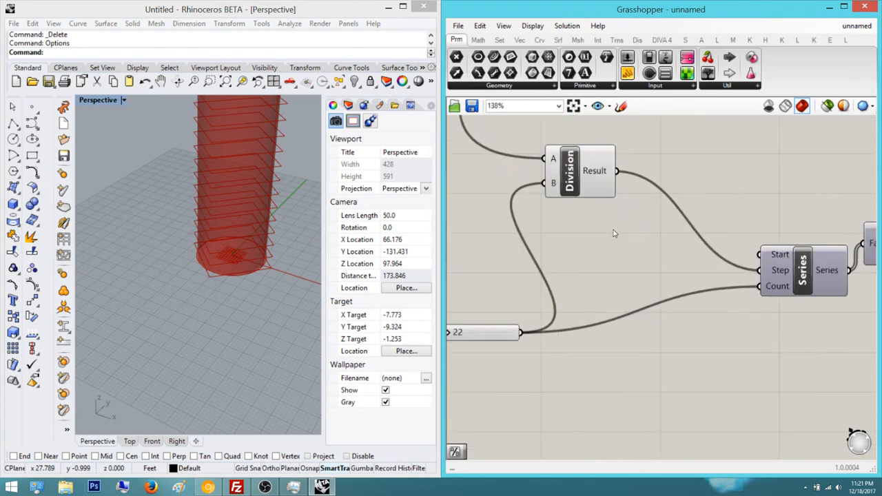
Add an Addition component between the count slider and the Series component
right_click_drag(492, 200, 512, 211)
scroll(513, 211, "down", 1)
right_click_drag(448, 246, 548, 243)
scroll(578, 236, "down", 1)
double_click(586, 246)
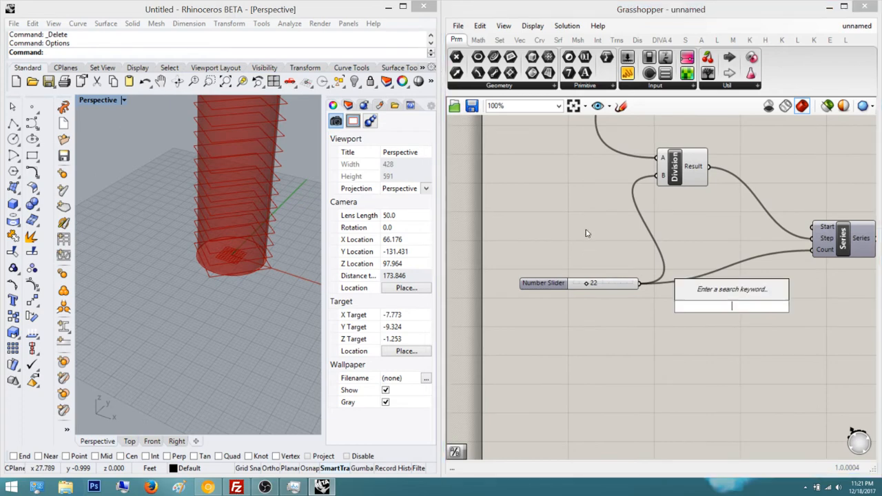
type("addi")
key("Return")
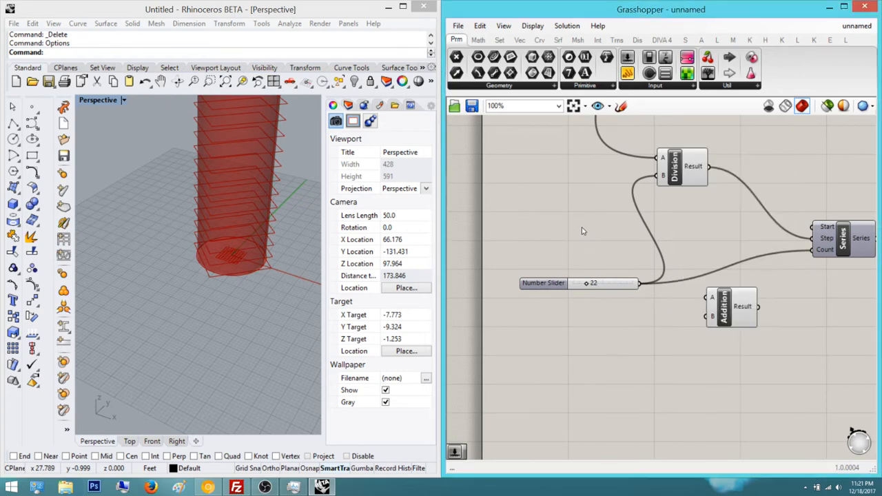
Create a slider valued 1, add it to the count slider through the Addition component, and feed the Result into the Series Count input
right_click_drag(583, 230, 567, 243)
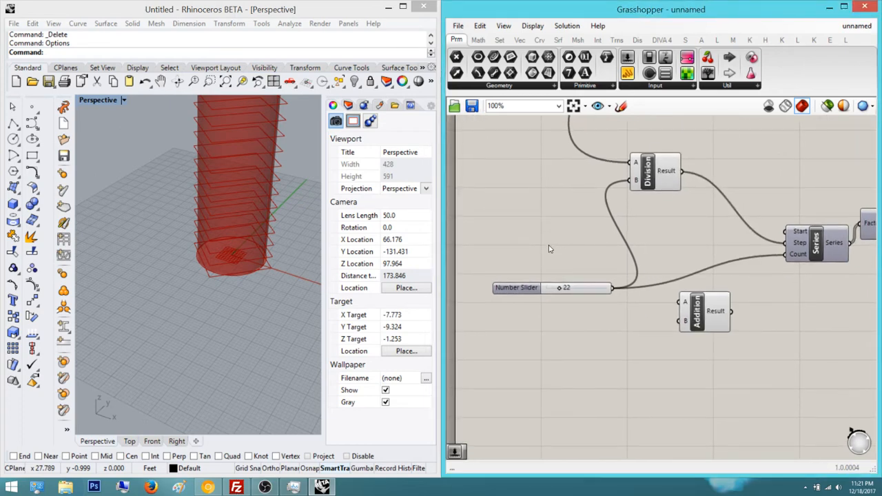
double_click(506, 264)
type("1")
key("Return")
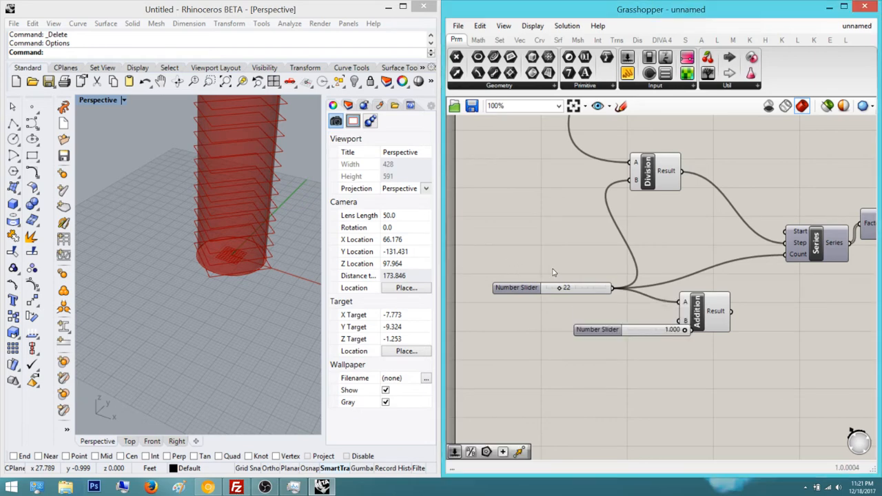
left_click_drag(530, 263, 472, 264)
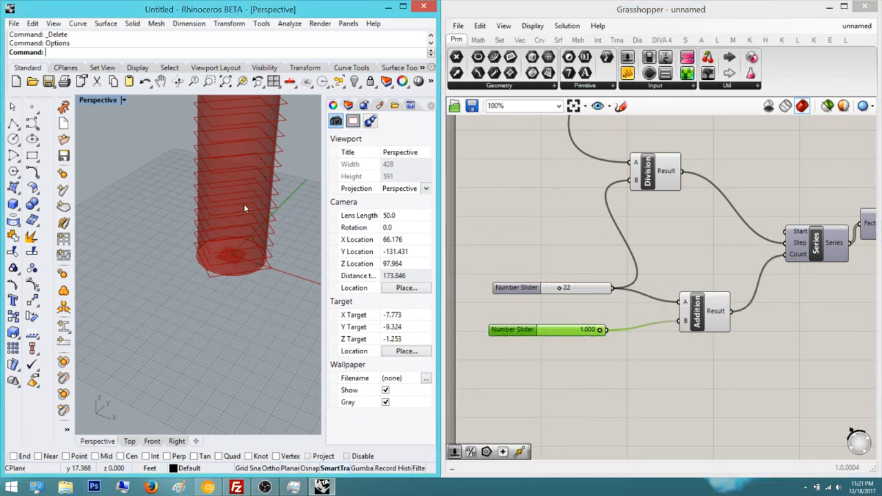
Examine the tower from several angles to check whether the top floor reaches the top of the cylinder
scroll(237, 199, "down", 4)
right_click_drag(213, 175, 175, 249, "shift")
right_click_drag(180, 116, 189, 90)
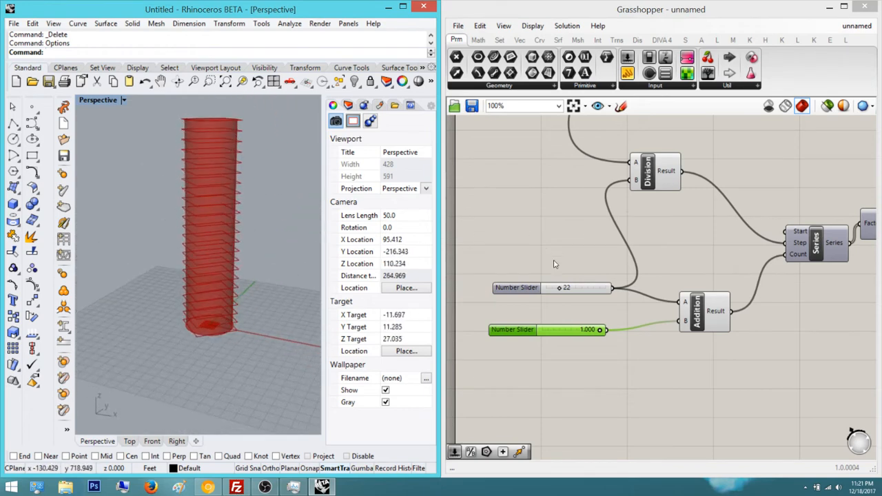
scroll(575, 244, "up", 2)
left_click(513, 285)
right_click_drag(474, 264, 475, 312)
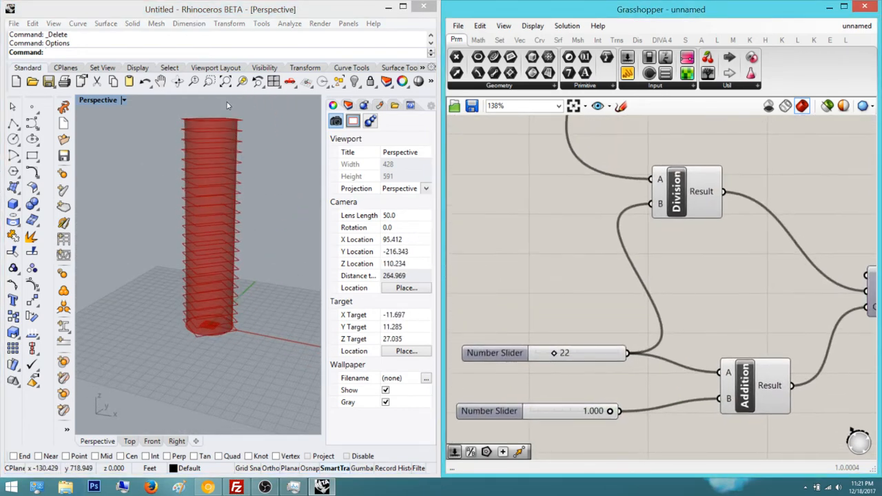
right_click_drag(197, 98, 187, 127)
scroll(168, 142, "down", 2)
scroll(492, 201, "down", 2)
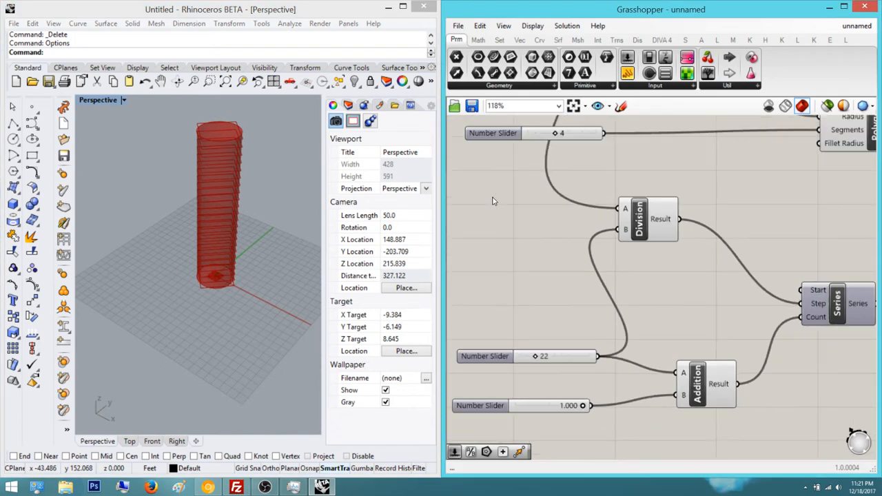
Try the count slider at 14, inspect the floor spacing, and settle on a value of 25
mouse_move(427, 287)
left_mouse_down()
mouse_move(448, 289)
mouse_move(422, 287)
left_mouse_up()
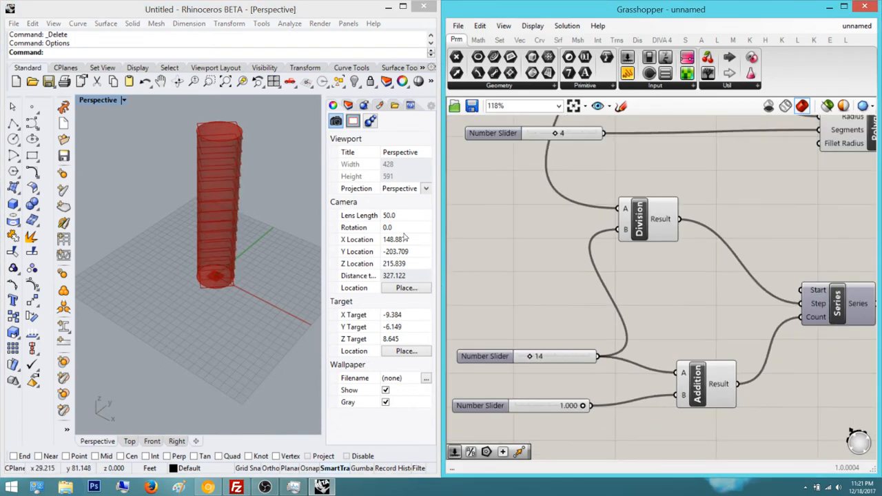
right_click_drag(190, 238, 212, 193)
left_click_drag(421, 288, 433, 288)
right_click_drag(470, 221, 470, 256)
scroll(451, 236, "down", 4)
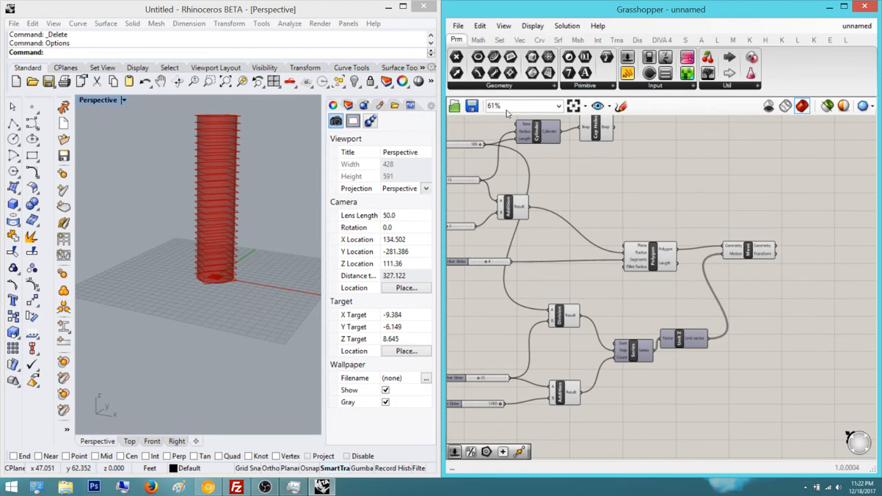
Add a second Move component beyond the existing Move component
mouse_move(552, 205)
right_mouse_down()
mouse_move(566, 213)
mouse_move(544, 213)
right_mouse_up()
left_click(739, 257)
left_click(593, 211)
right_click_drag(630, 230, 552, 230)
double_click(621, 213)
type("move")
key("Return")
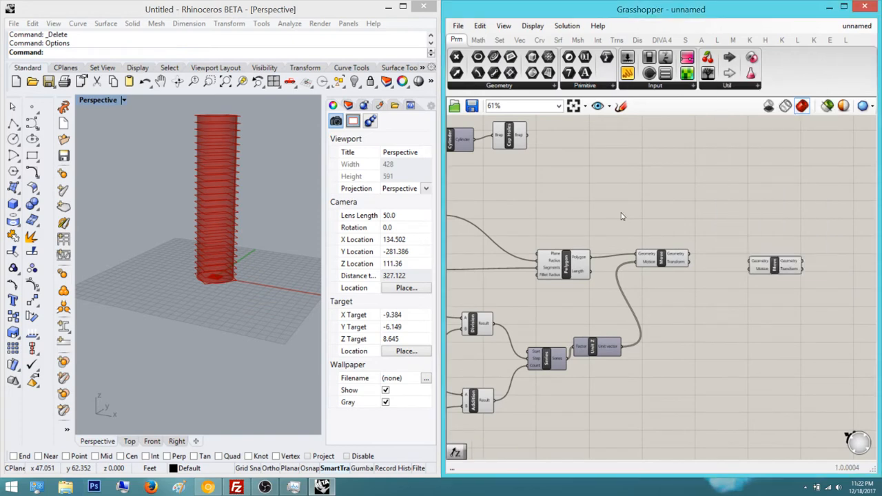
Add a Unit Z component and connect its Unit vector to the second Move component's Motion input
scroll(599, 214, "up", 3)
scroll(721, 260, "up", 1)
double_click(721, 260)
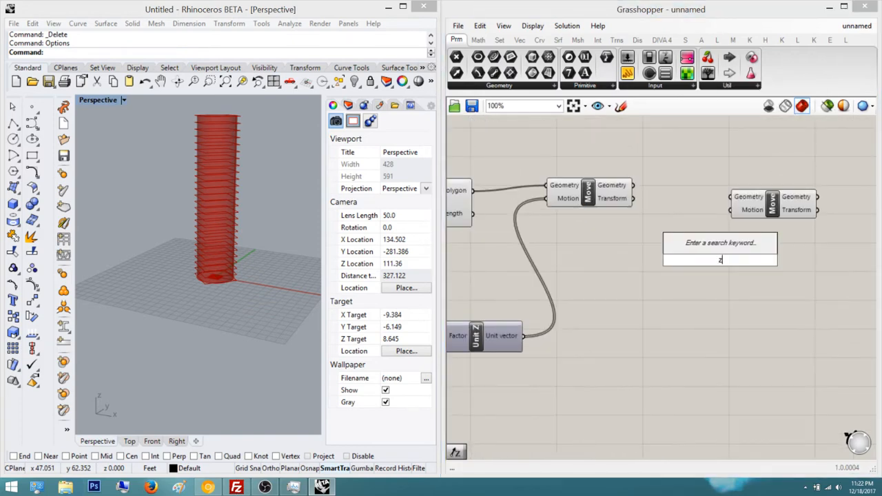
type("z")
key("Return")
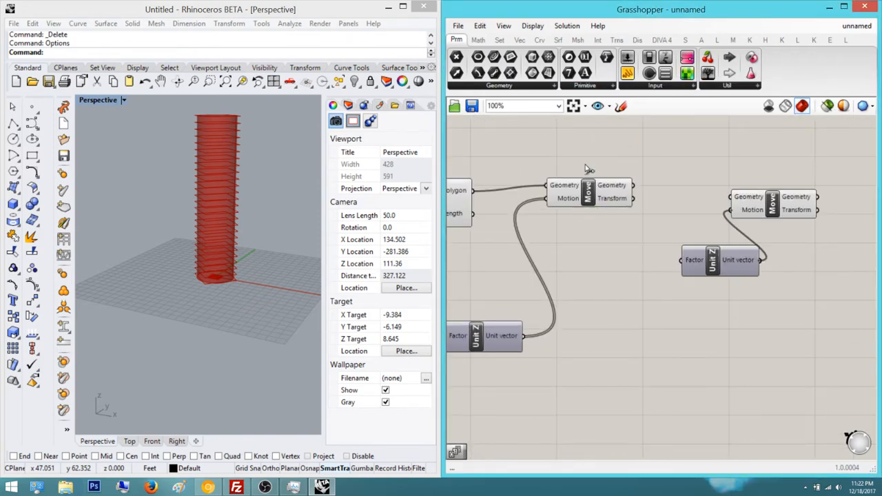
Add a Range component and connect its output to the new Unit Z component's Factor input
right_click_drag(556, 238, 613, 177)
scroll(587, 230, "down", 1)
double_click(570, 244)
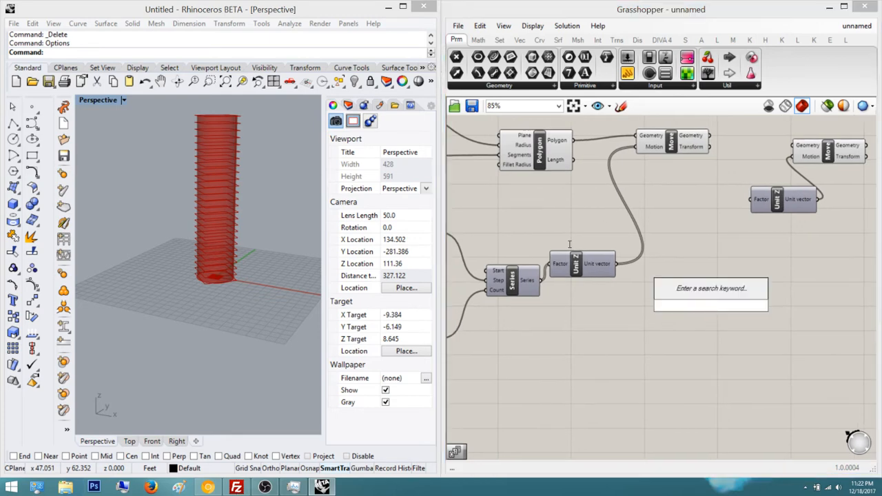
type("range")
key("Return")
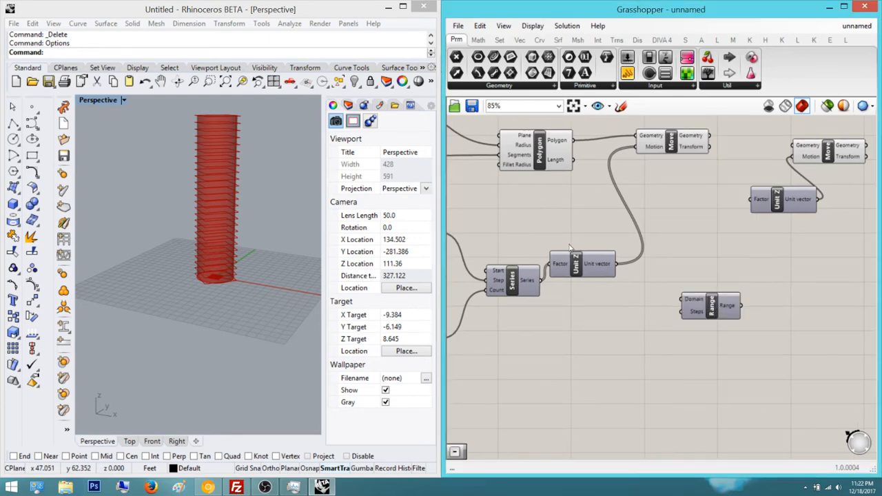
right_click_drag(570, 250, 547, 252)
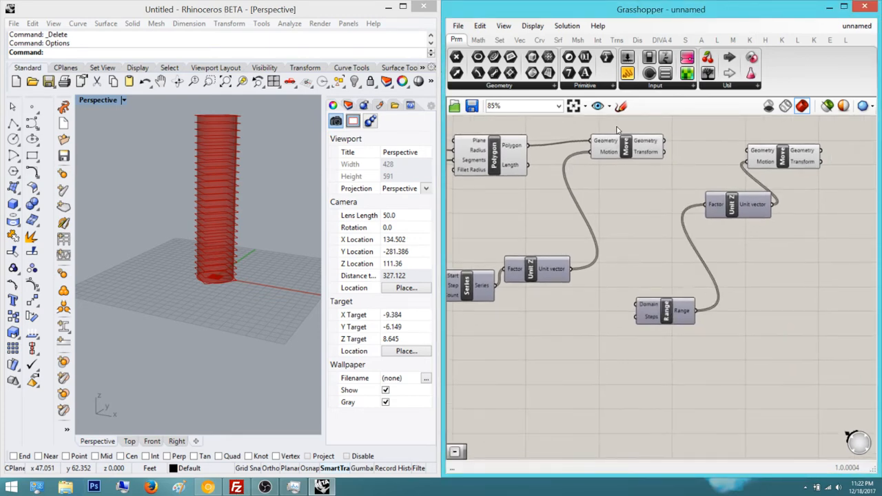
Connect the first Move component's Geometry output to the second Move component's Geometry input
left_click_drag(543, 115, 530, 114)
right_click_drag(546, 219, 550, 190)
right_click_drag(495, 230, 631, 253)
right_click_drag(468, 173, 528, 187)
Connect the count slider set at 25 to the Range component's Steps input
left_click(586, 231)
left_click(535, 185)
scroll(530, 191, "down", 2)
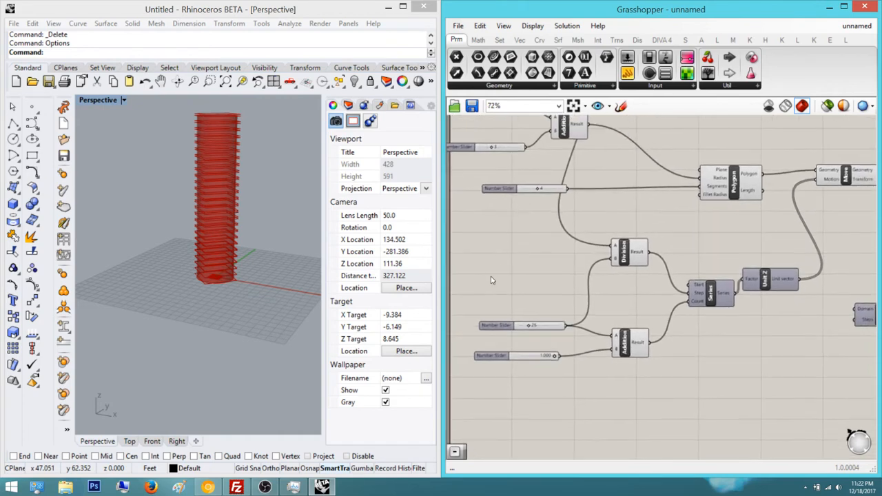
scroll(489, 265, "up", 2)
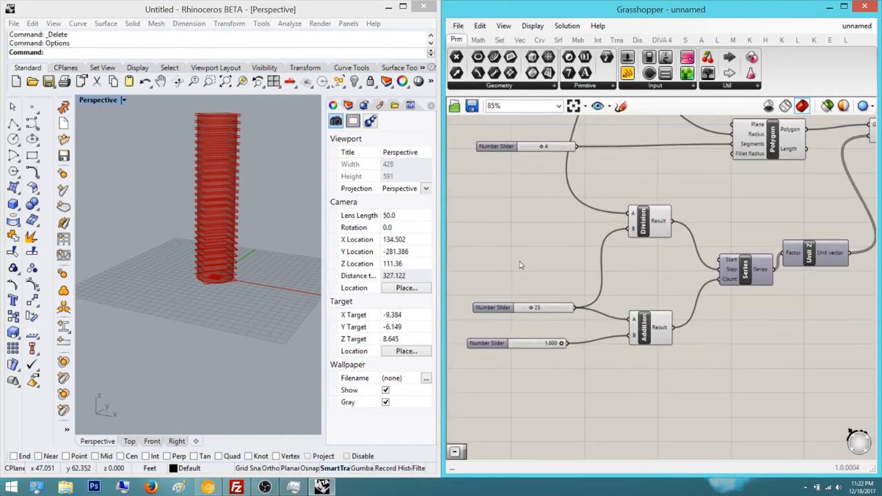
left_click(527, 245)
right_click_drag(548, 277, 516, 269)
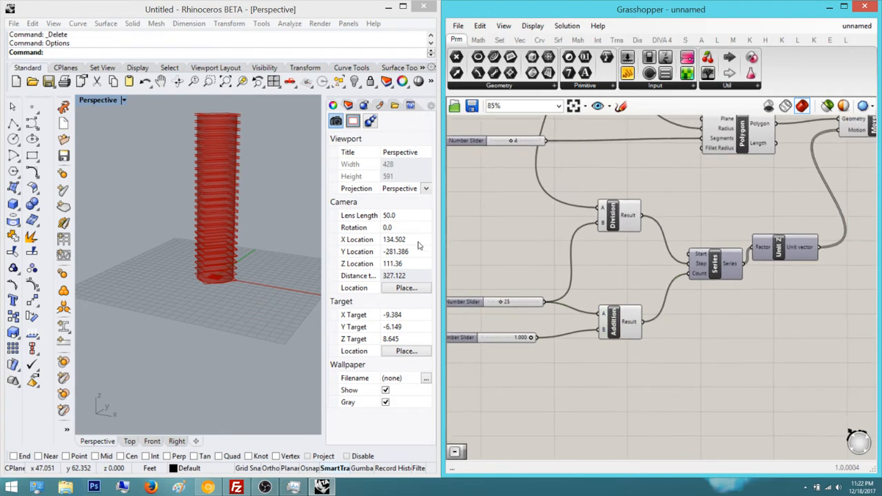
left_click(531, 300)
scroll(534, 300, "up", 2)
scroll(458, 242, "down", 3)
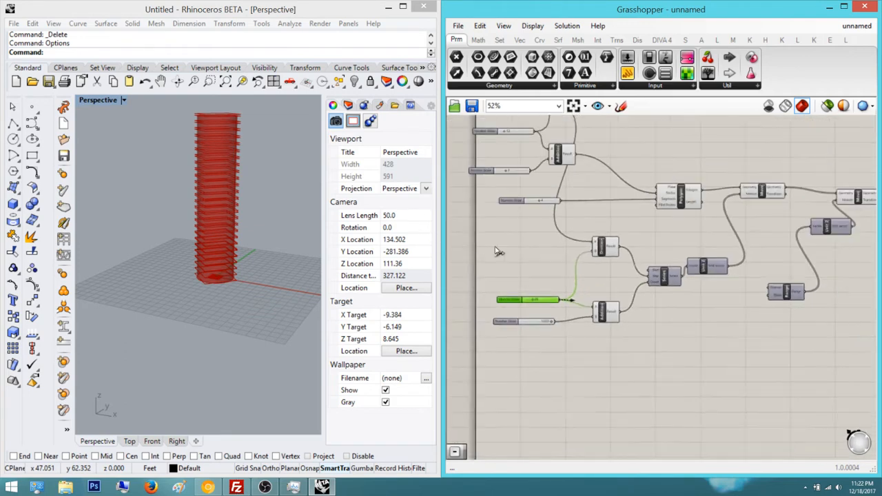
scroll(638, 231, "up", 5)
right_click_drag(605, 277, 550, 274)
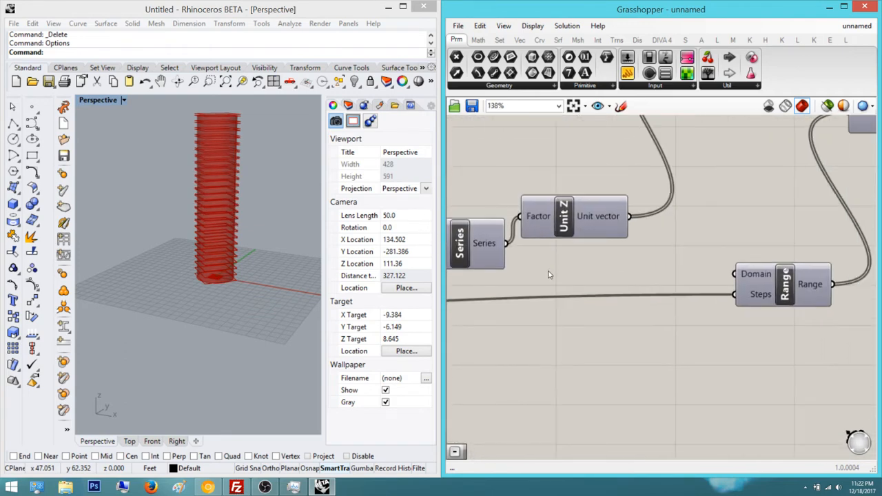
Add a Construct Domain component to the canvas below the Range component
double_click(550, 272)
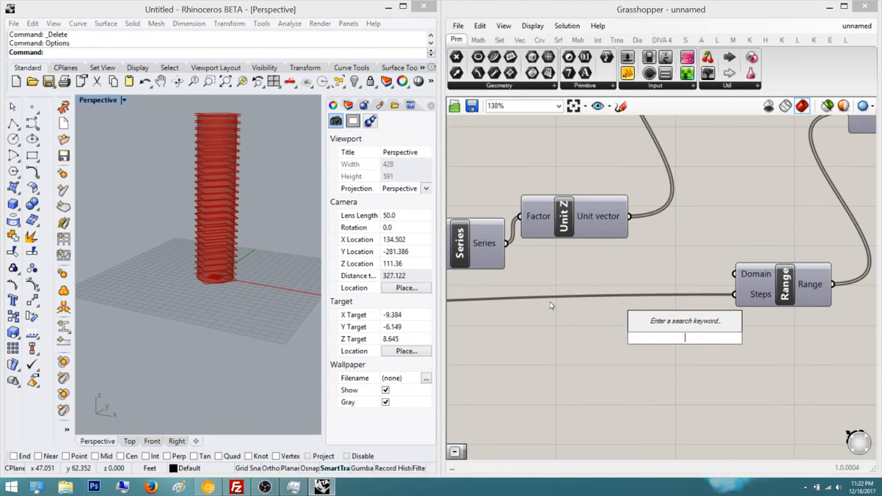
left_click(589, 287)
scroll(592, 285, "down", 2)
right_click_drag(616, 213, 533, 264)
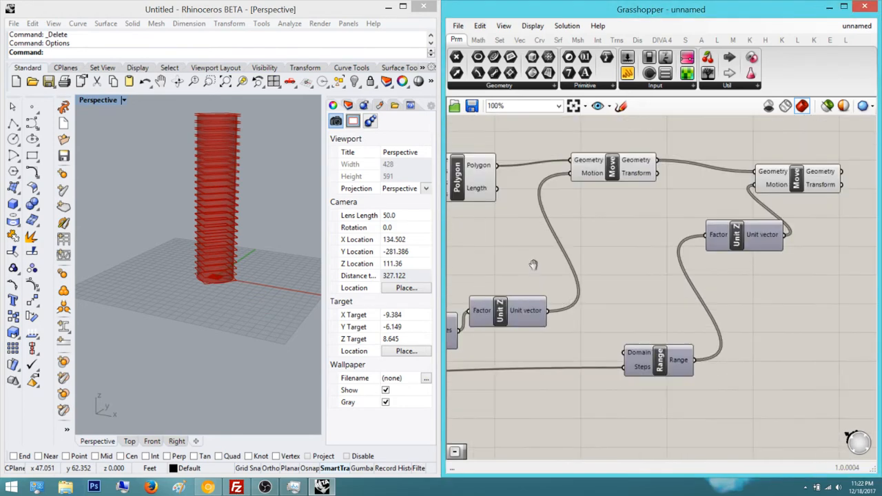
right_click_drag(493, 381, 539, 290)
double_click(673, 346)
type("cons")
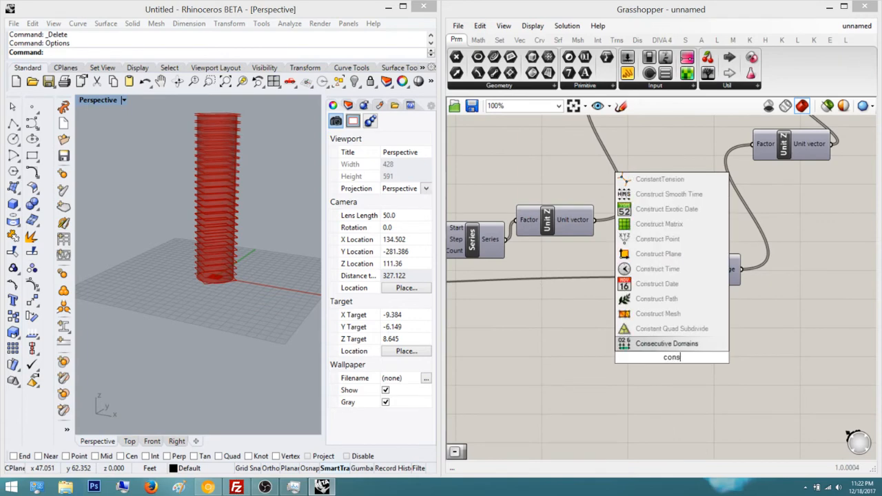
type("truct dom")
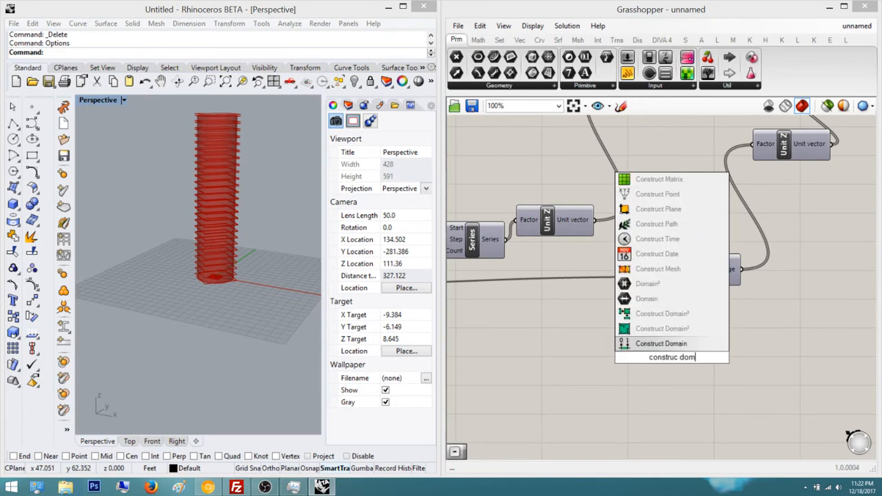
key("Return")
Replace the second Move component with a Rotate component
right_click_drag(849, 122, 761, 184)
left_click(761, 184)
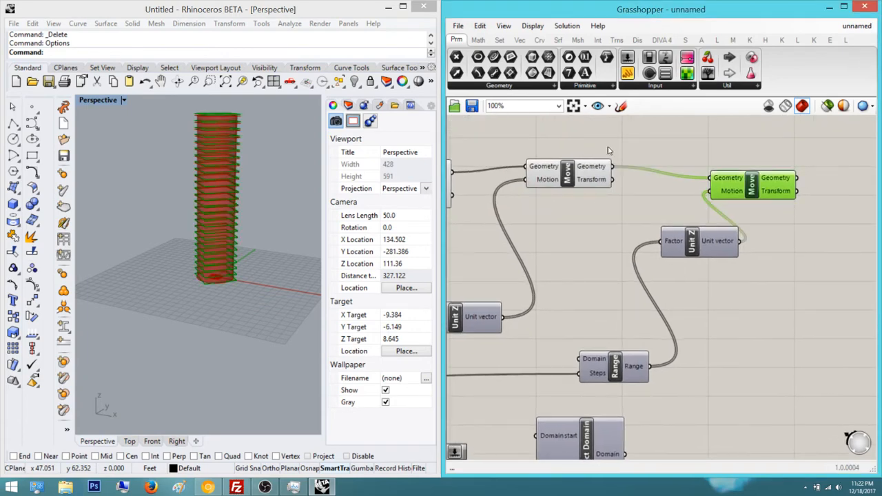
key("Delete")
double_click(758, 182)
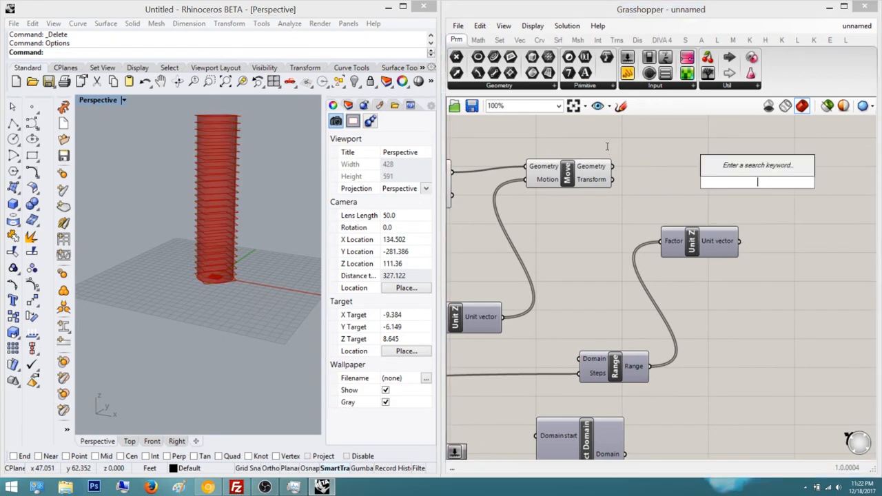
type("rot")
key("Return")
Turn off the preview of the Cylinder and Cap Holes components so only the floor outlines show
right_click_drag(173, 136, 148, 175)
scroll(182, 103, "up", 5)
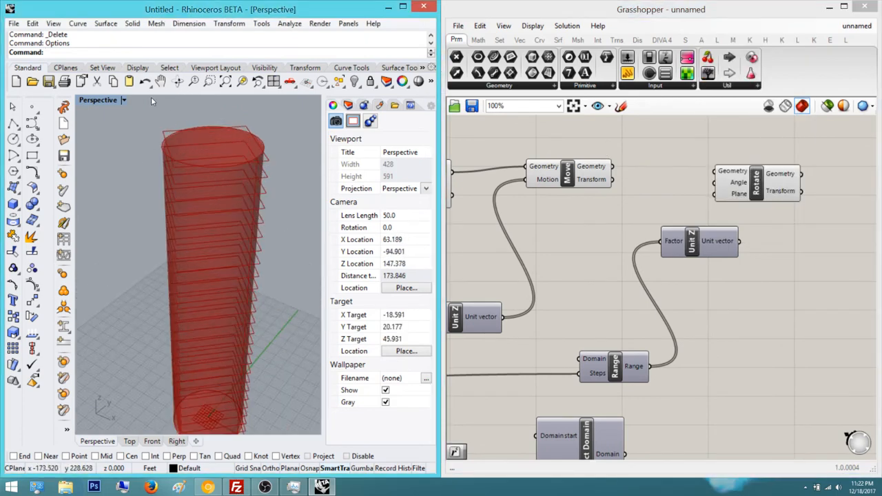
scroll(640, 241, "down", 5)
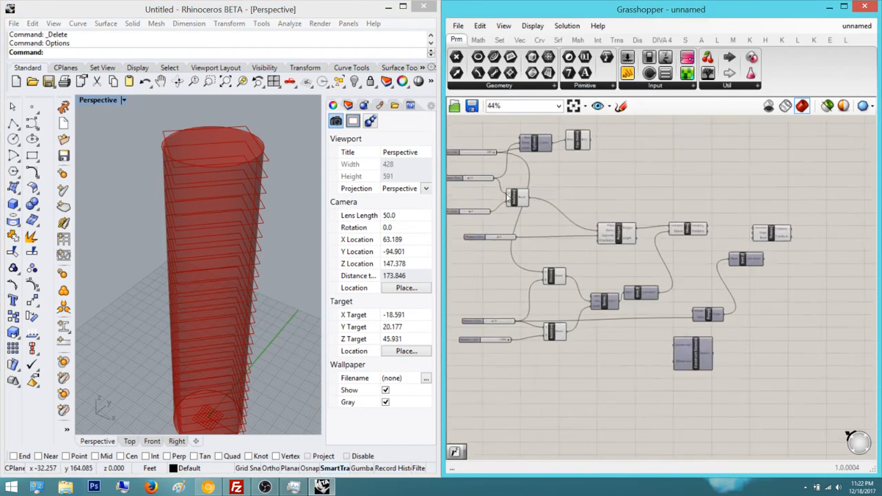
scroll(637, 165, "up", 3)
left_click(633, 133)
middle_click(633, 132)
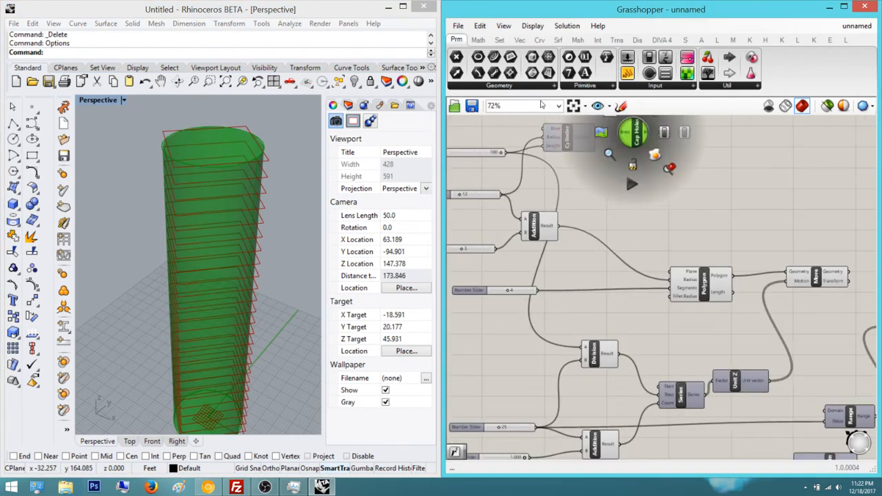
right_click(599, 132)
right_click(591, 184)
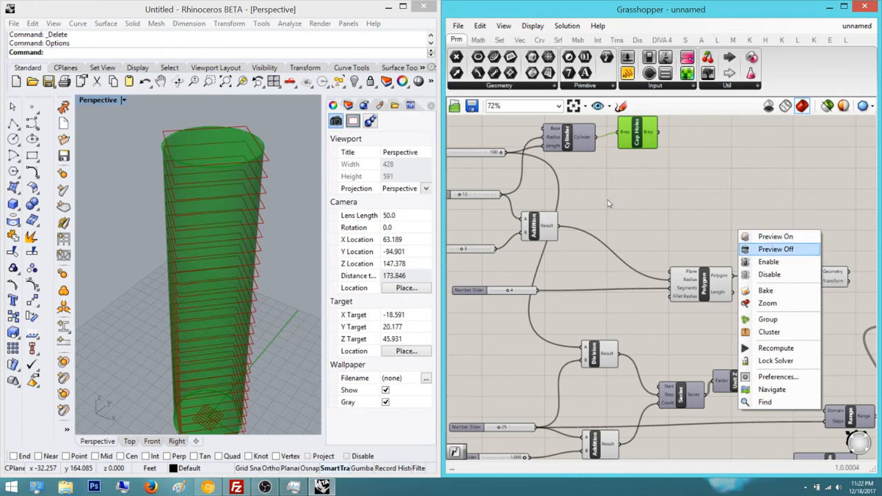
left_click(608, 200)
left_click(658, 179)
scroll(666, 219, "down", 2)
right_click_drag(666, 219, 553, 177)
Connect the Unit Z vector to the Rotate component's Angle input and the Move component's Geometry output to its Geometry input
left_click(193, 147)
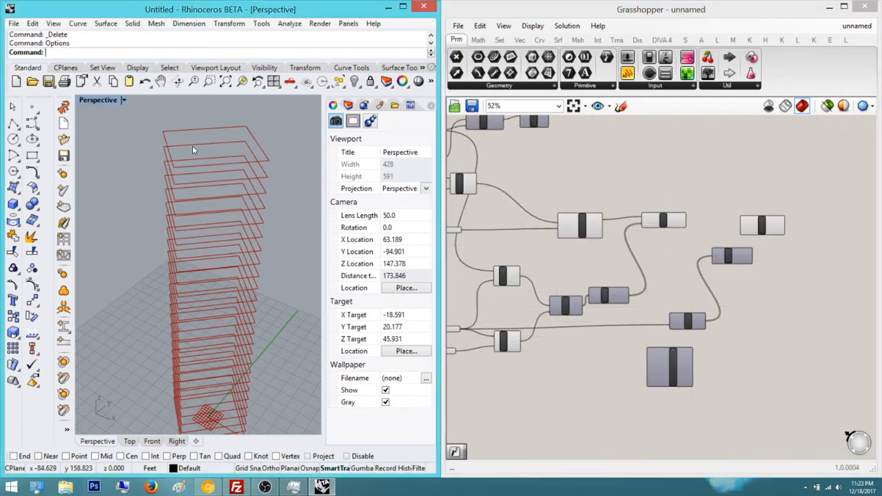
right_click_drag(193, 149, 165, 99)
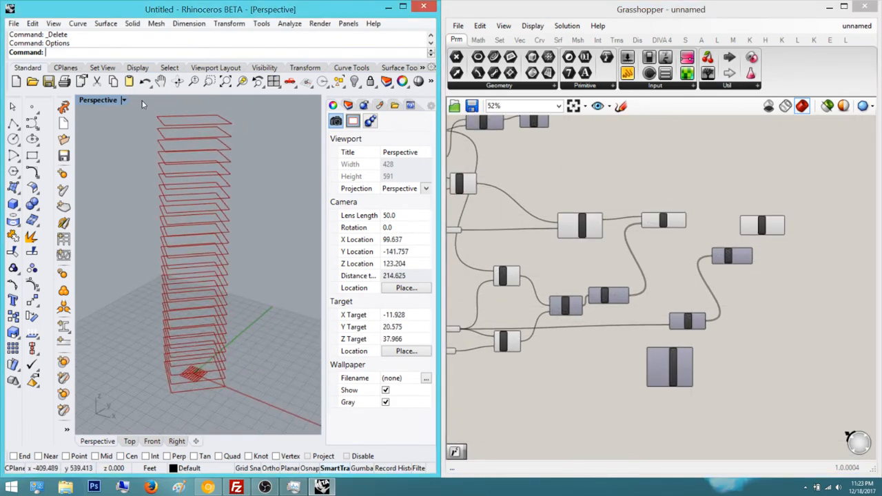
left_click(560, 238)
scroll(566, 200, "up", 3)
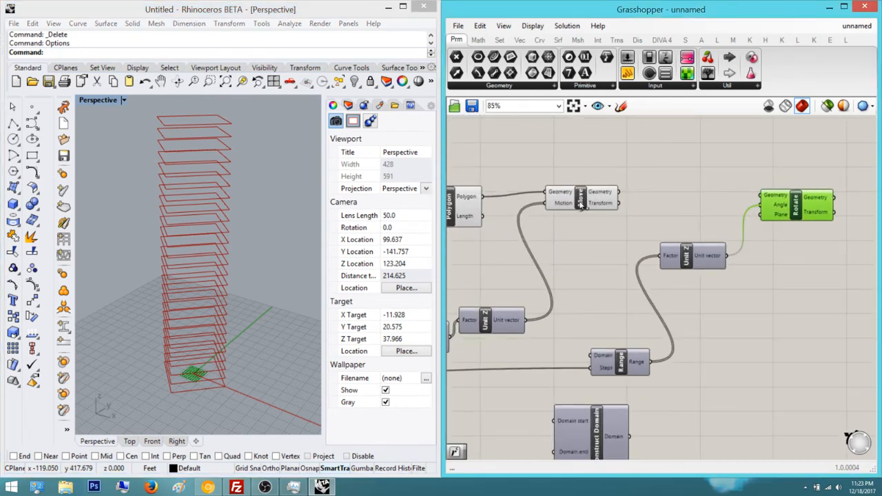
left_click_drag(580, 205, 581, 204, "ctrl")
Insert a Radians component between the Unit Z output and the Rotate component's Angle input, and move Rotate farther along the canvas
double_click(628, 220)
type("rad")
key("Return")
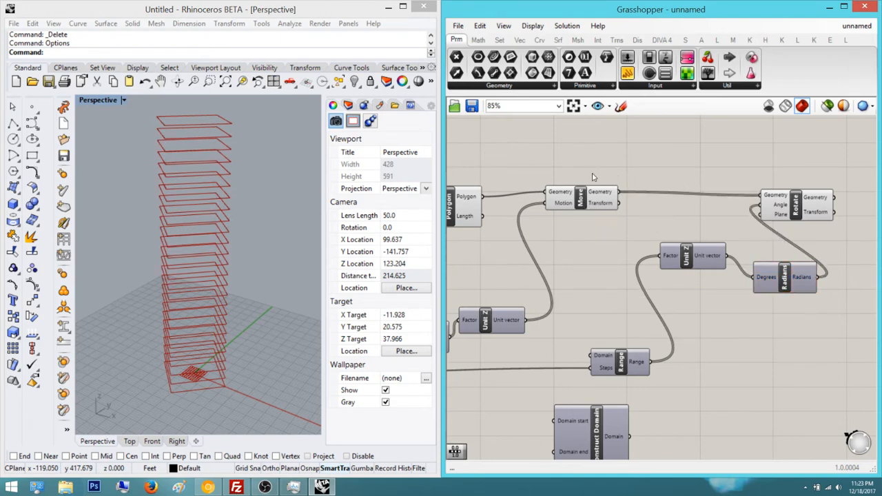
right_click_drag(593, 174, 498, 155)
left_click_drag(701, 186, 815, 186)
Connect the Construct Domain output to the Range component's Domain input, placing Construct Domain ahead of Range
right_click_drag(448, 271, 501, 257)
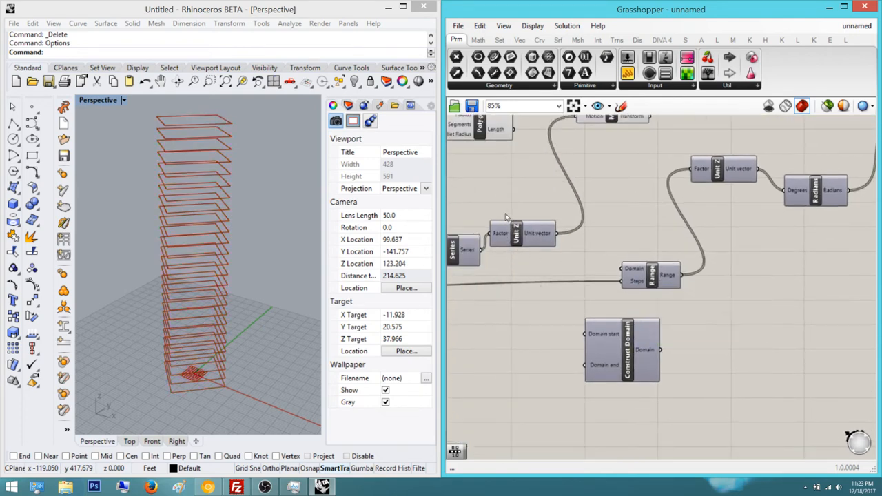
left_click_drag(613, 329, 528, 315)
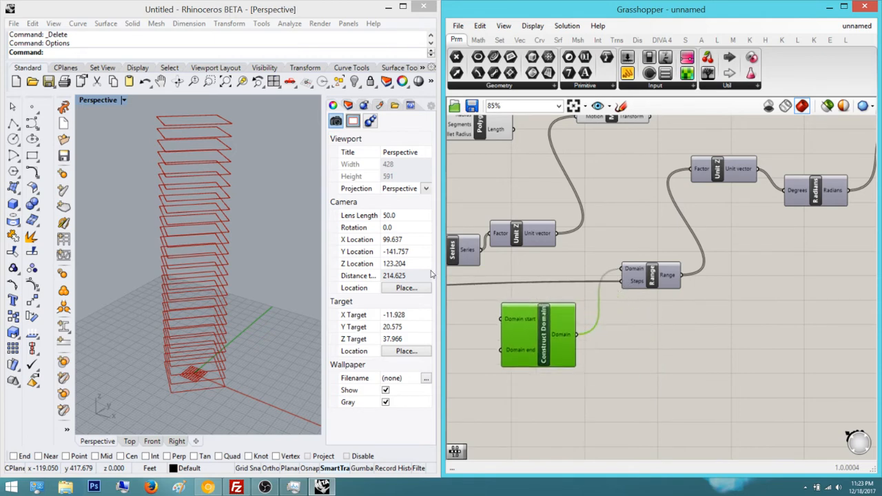
right_click_drag(440, 277, 575, 248)
scroll(617, 243, "down", 2)
scroll(596, 257, "up", 1)
Examine how the floor outlines rotate relative to each other in the Top view, including a corner up close
right_click_drag(200, 234, 147, 297)
left_click(130, 441)
right_click_drag(143, 255, 175, 221)
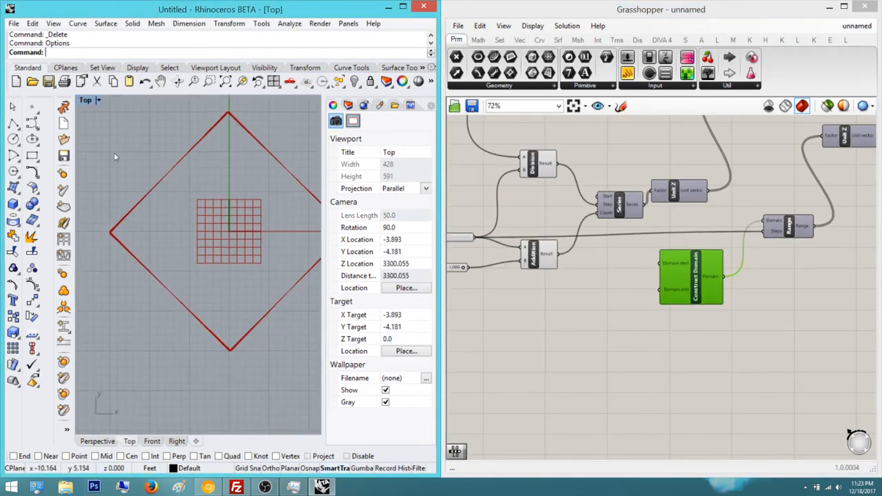
scroll(127, 223, "up", 8)
right_click_drag(98, 233, 222, 214)
scroll(136, 177, "up", 10)
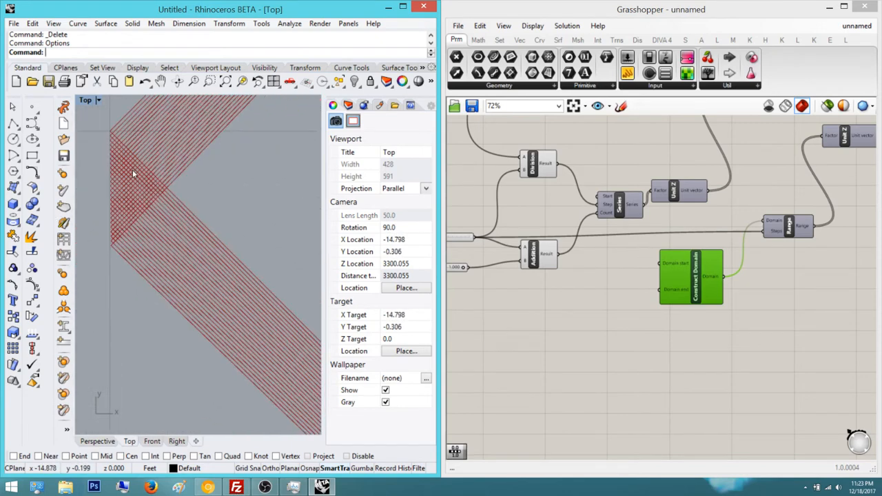
scroll(146, 191, "down", 8)
scroll(147, 189, "down", 10)
scroll(148, 217, "down", 4)
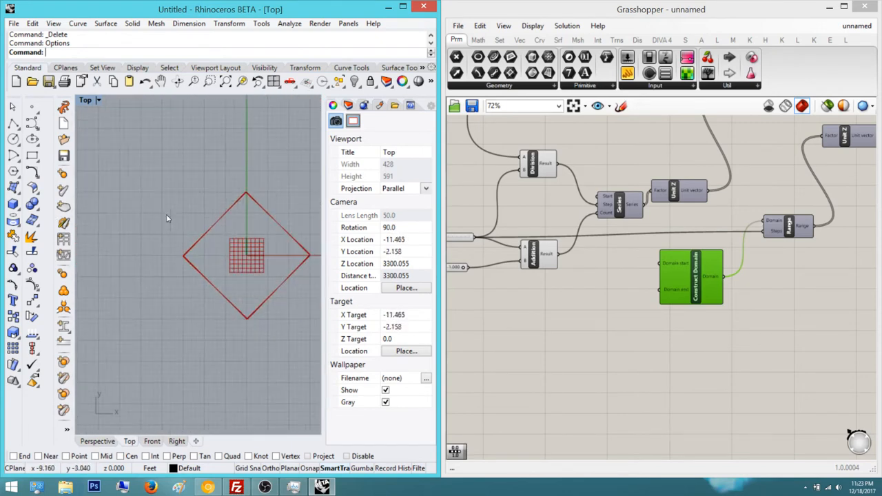
right_click_drag(209, 220, 195, 177)
left_click(97, 441)
Create two number sliders with the values 0 and 45 near the Construct Domain component
right_click_drag(523, 250, 504, 237)
scroll(701, 355, "up", 2)
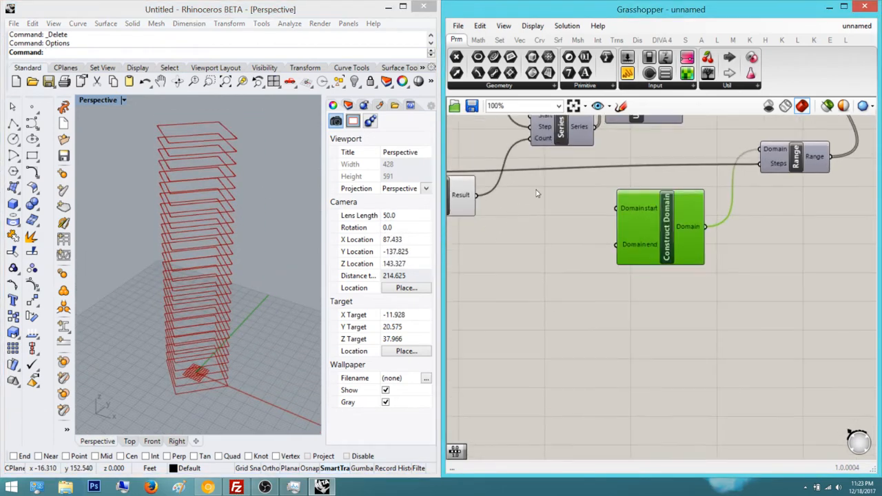
double_click(489, 295)
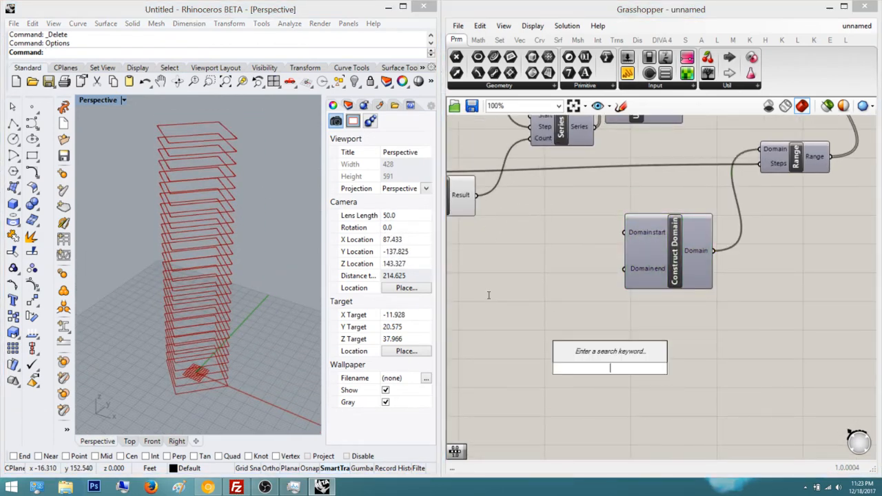
type("0")
key("Return")
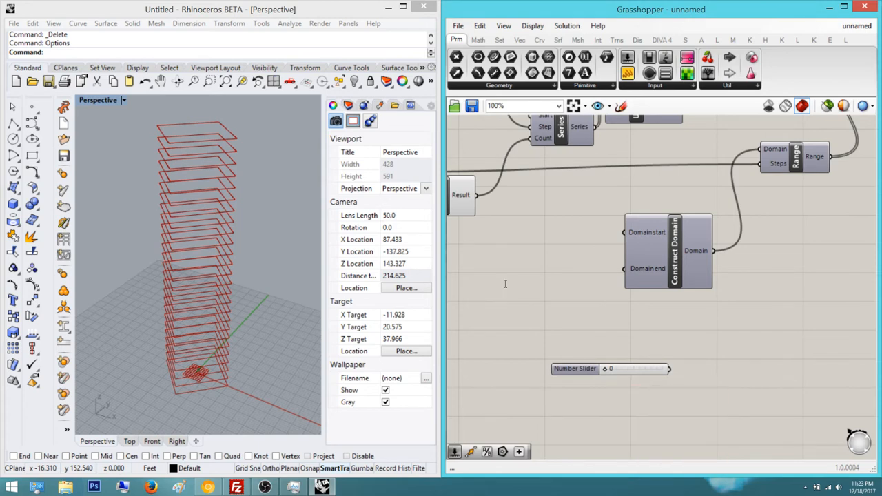
double_click(505, 284)
type("45")
key("Return")
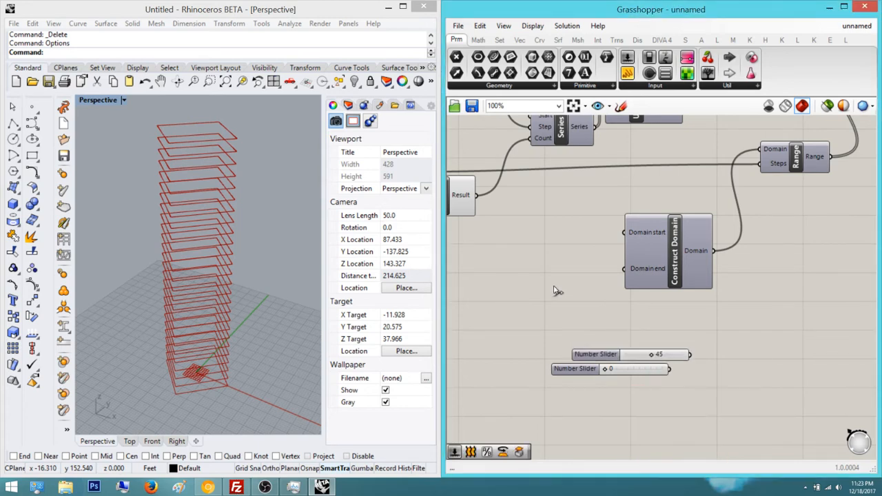
Connect the 0 slider to Construct Domain's Domain start input and the 45 slider to its Domain end input
left_click_drag(499, 231, 501, 300)
left_click_drag(588, 369, 517, 311)
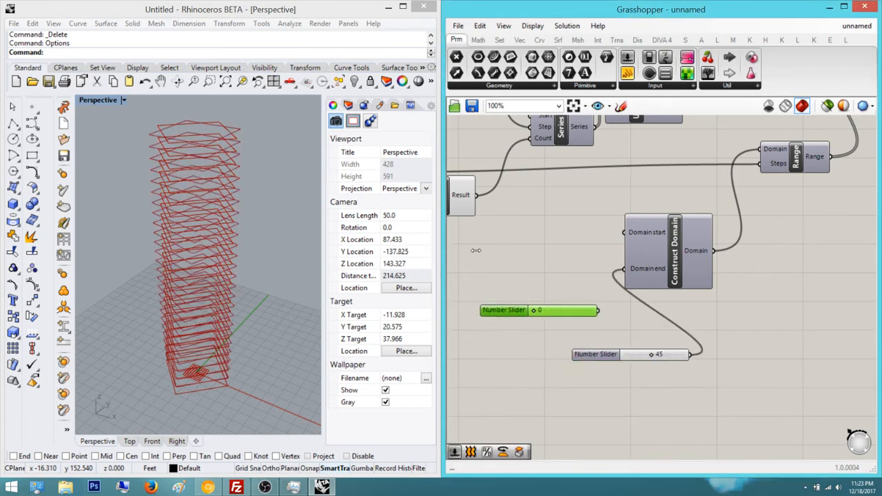
left_click_drag(598, 310, 624, 232)
left_click_drag(504, 309, 500, 245)
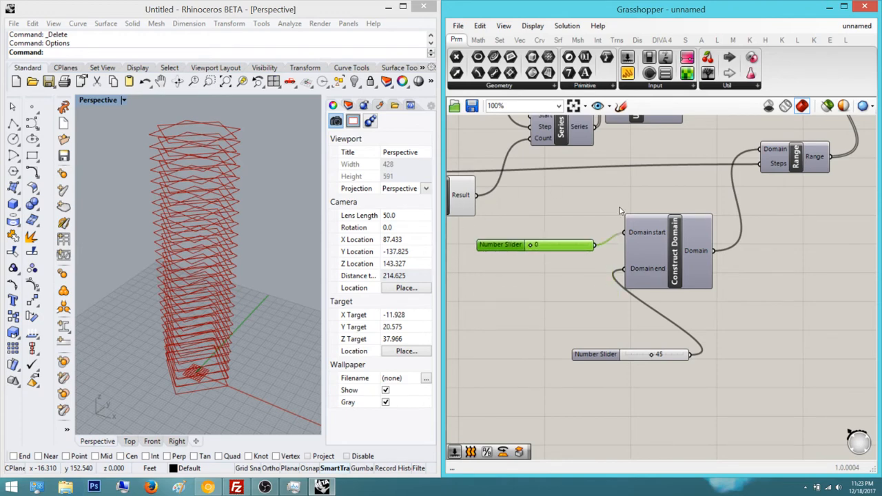
Turn off the preview of the Move component so only the rotated floors show
left_click(620, 209)
scroll(620, 209, "down", 4)
right_click_drag(630, 121, 621, 263)
middle_click(689, 239)
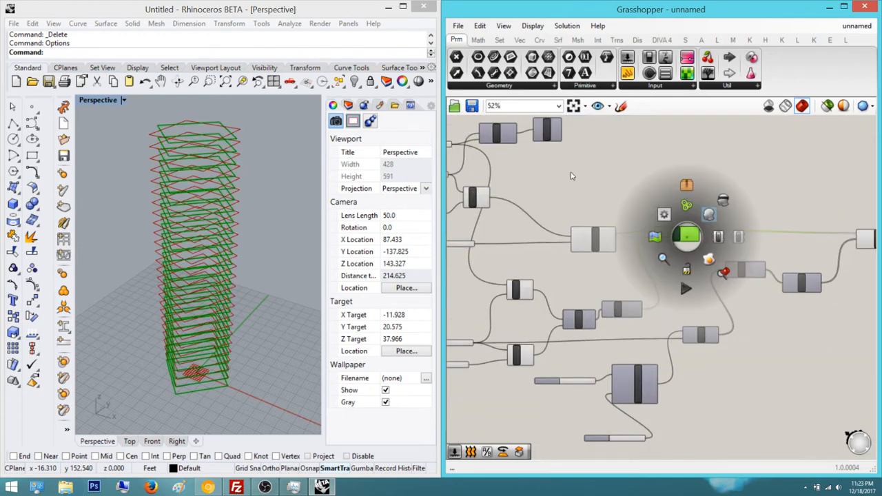
left_click(725, 201)
right_click_drag(89, 222, 388, 314)
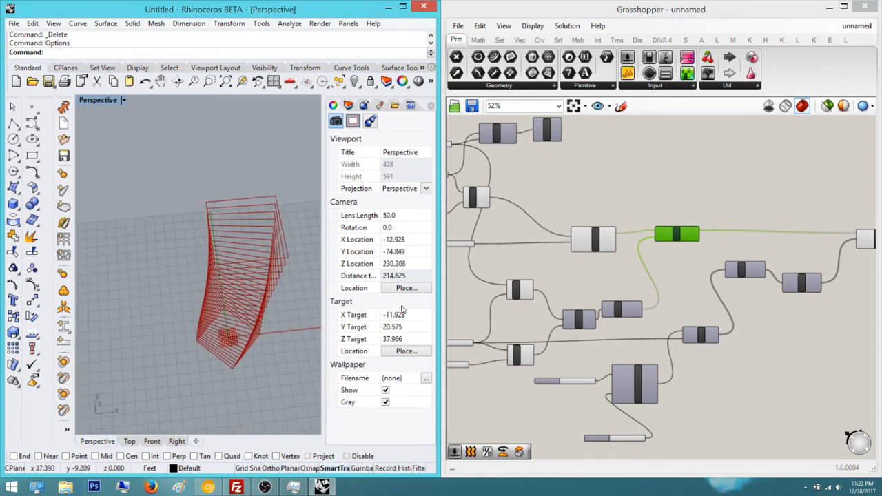
Place the Domain end slider below the Domain start slider and set it to 48
scroll(557, 322, "up", 3)
left_click_drag(662, 401, 554, 352)
scroll(529, 310, "up", 2)
right_click_drag(529, 310, 499, 294)
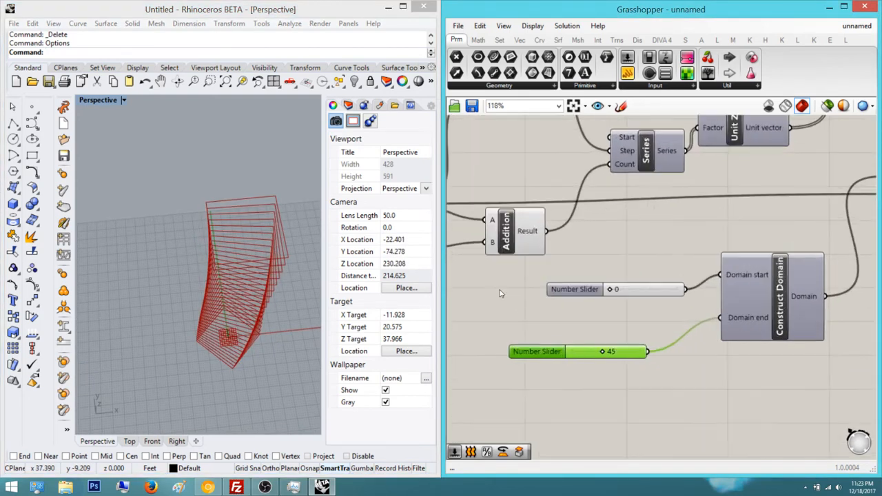
mouse_move(486, 285)
left_mouse_down()
mouse_move(531, 285)
mouse_move(486, 286)
left_mouse_up()
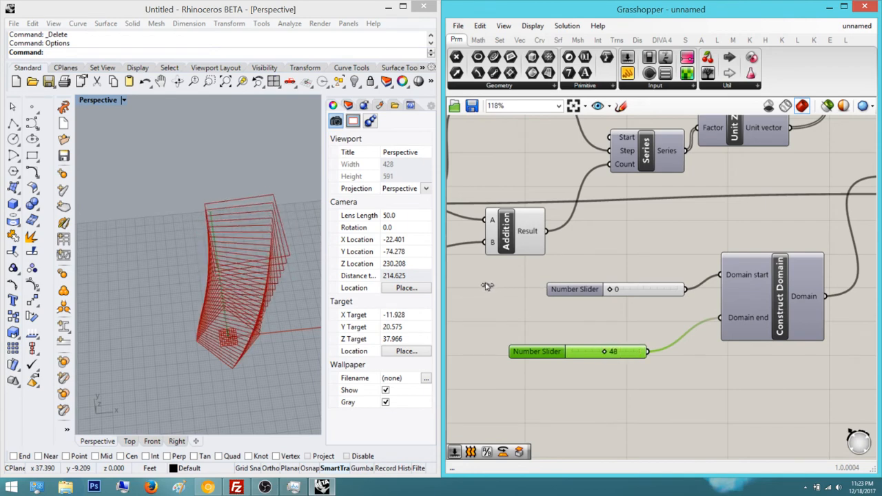
Set the numeric range of the Domain end slider to 360
double_click(437, 285)
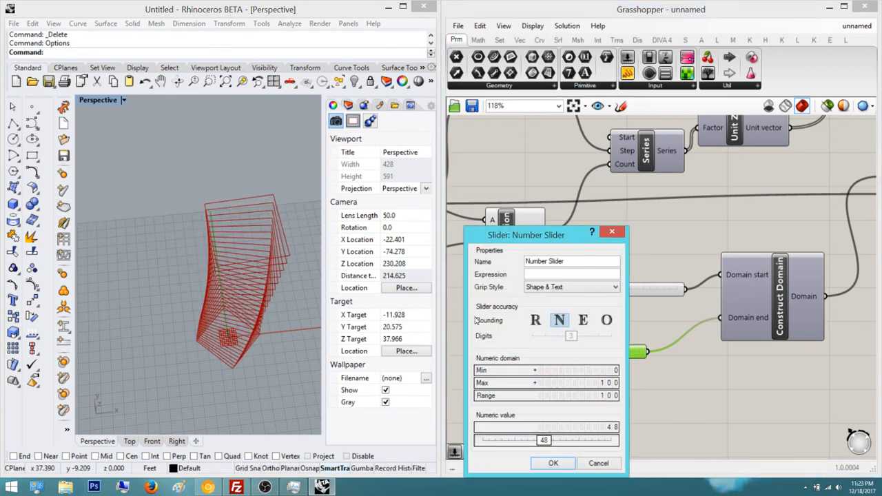
double_click(524, 396)
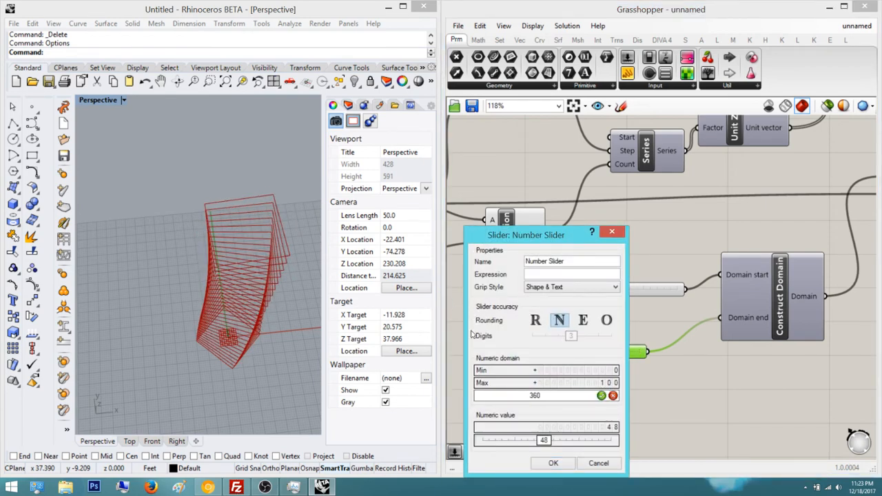
type("360")
key("Return")
key("Return")
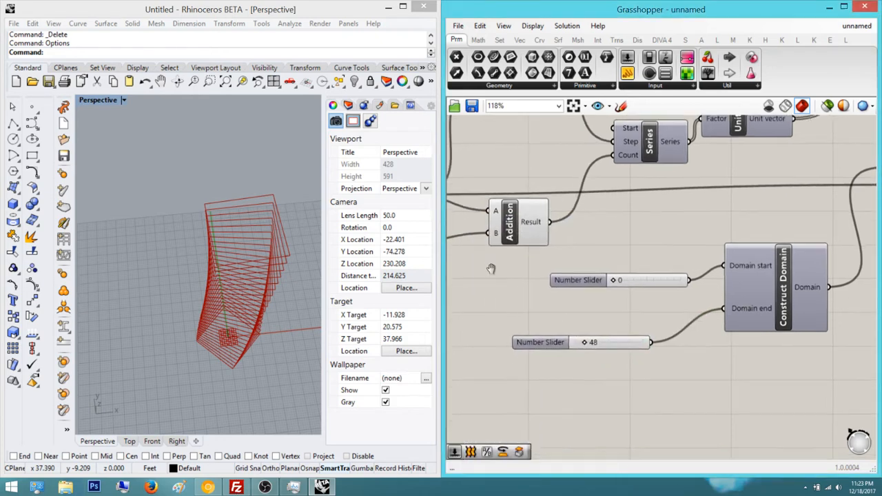
Set the Domain end slider to 151 to increase the tower's twist
scroll(472, 284, "up", 3)
left_click_drag(466, 279, 490, 279)
right_click_drag(156, 198, 136, 162)
scroll(526, 254, "down", 5)
Set the floor count slider to 44
scroll(475, 207, "up", 7)
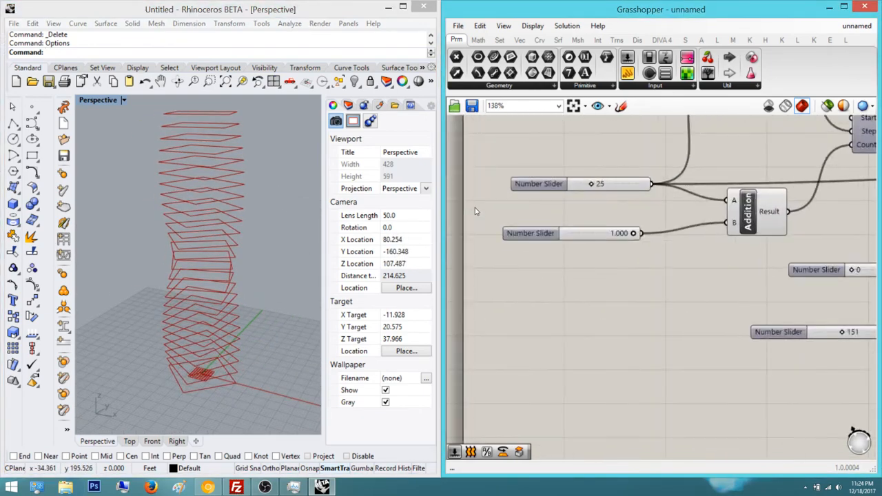
left_click_drag(503, 175, 522, 180)
scroll(509, 241, "down", 5)
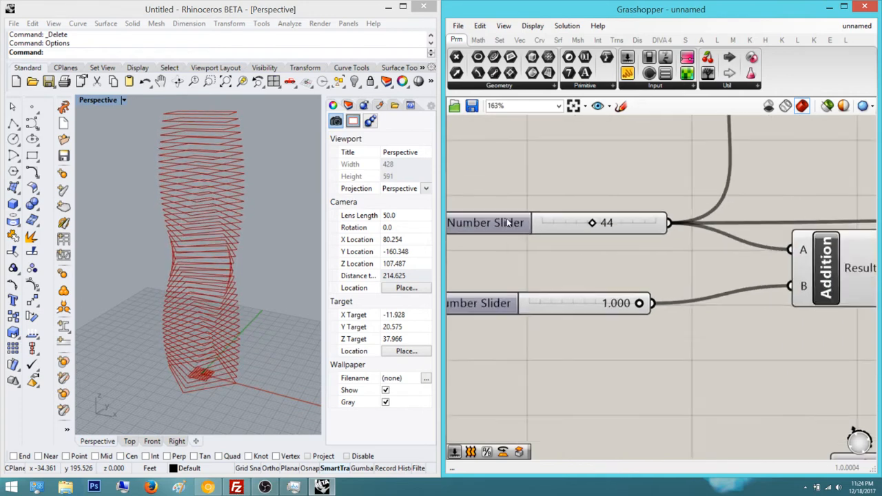
Add an Explode curve component beside Rotate and connect Rotate's Geometry output to its Curve input
right_click_drag(511, 241, 475, 282)
scroll(510, 254, "down", 4)
right_click_drag(658, 173, 451, 207)
scroll(585, 185, "up", 3)
right_click_drag(604, 215, 499, 242)
double_click(571, 192)
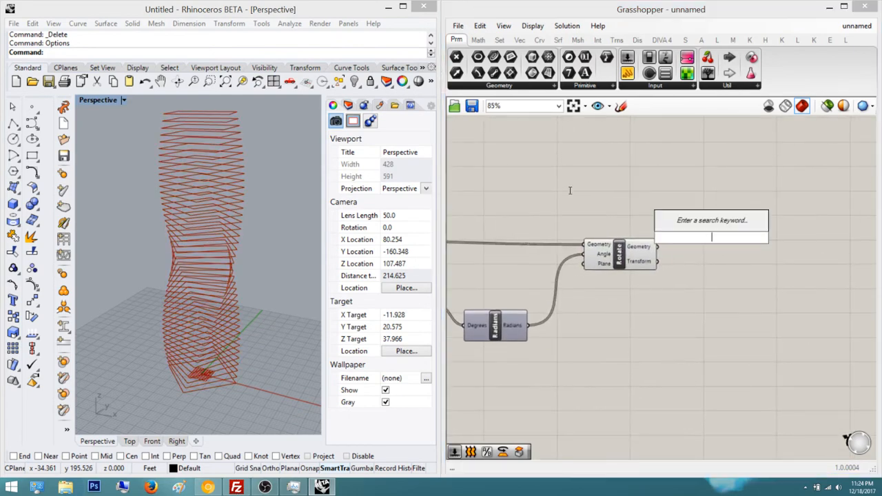
left_click(571, 191)
right_click_drag(187, 129, 159, 189)
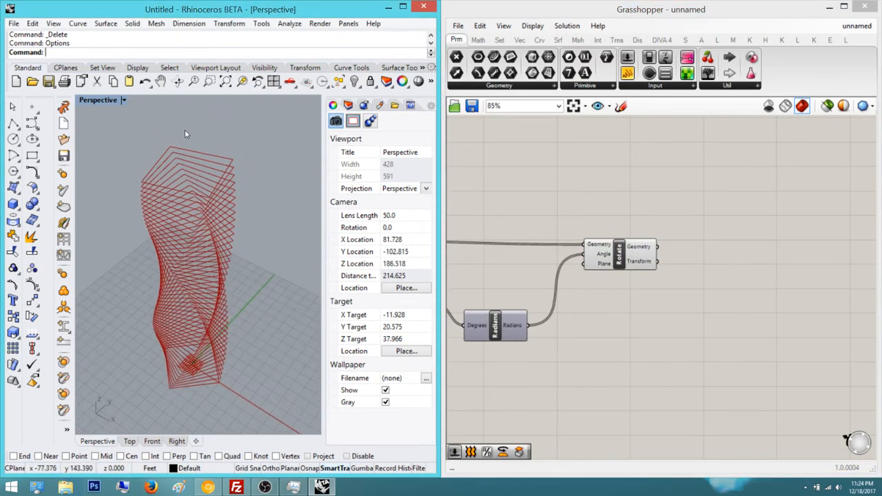
right_click_drag(181, 220, 181, 153)
double_click(590, 183)
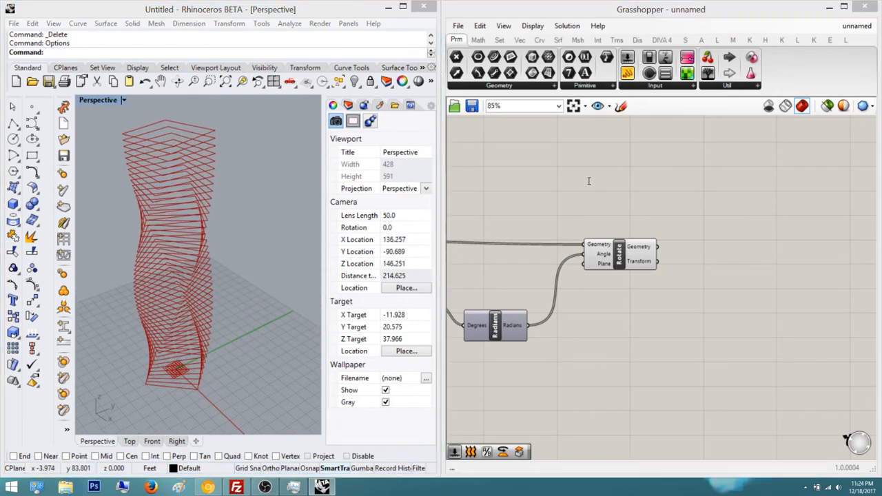
type("expl")
key("Return")
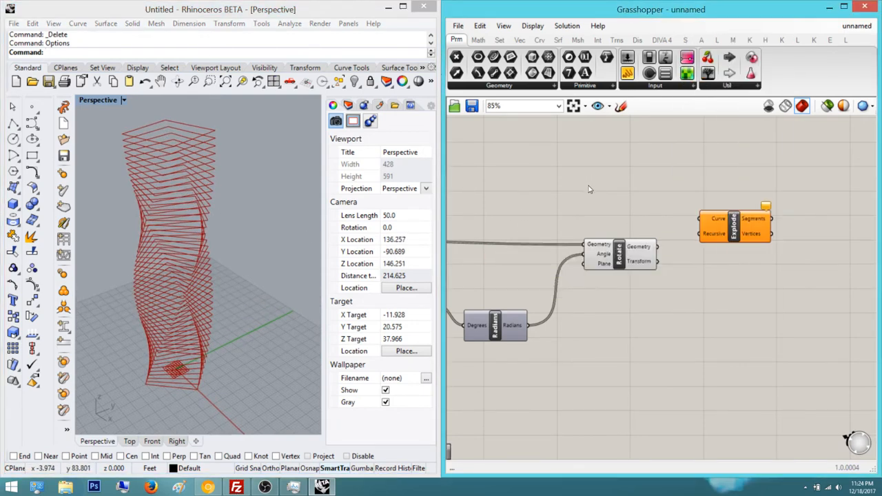
right_click_drag(589, 189, 533, 173)
left_click_drag(501, 195, 502, 196)
left_click_drag(547, 184, 545, 206)
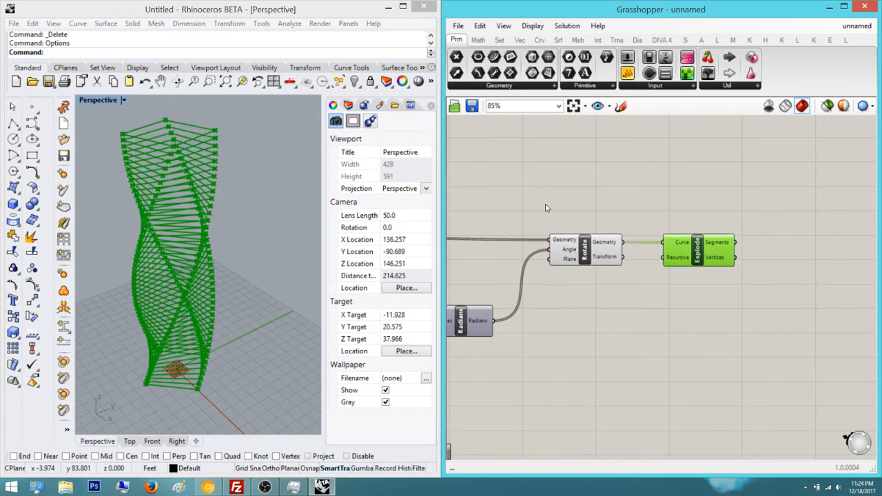
left_click(534, 222)
right_click_drag(177, 169, 196, 162)
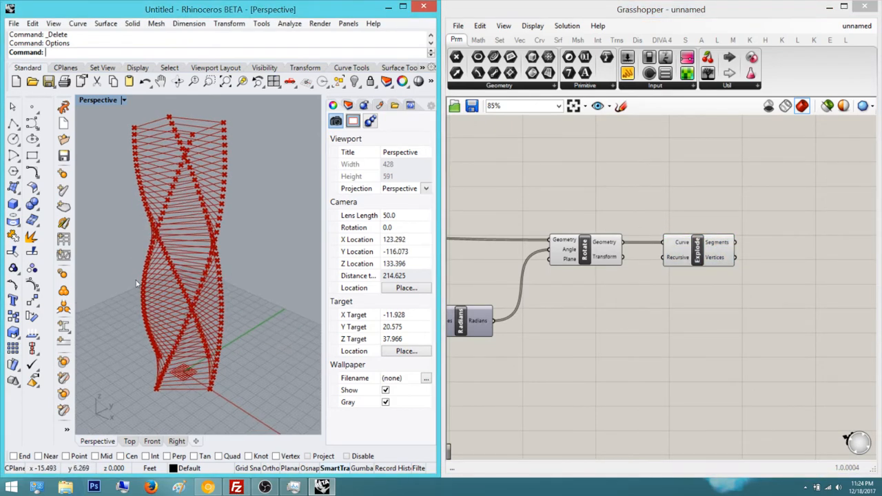
Add a List Item component and place it beside the Explode component
right_click_drag(590, 194, 550, 199)
double_click(591, 194)
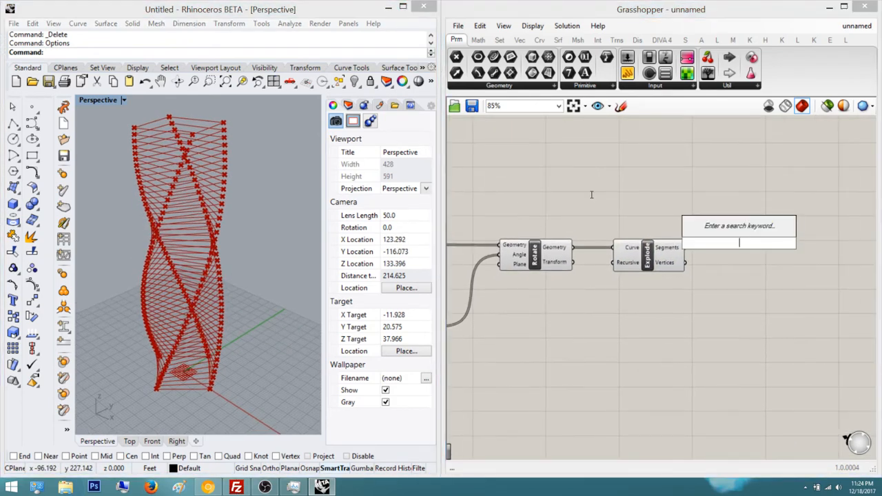
type("list item")
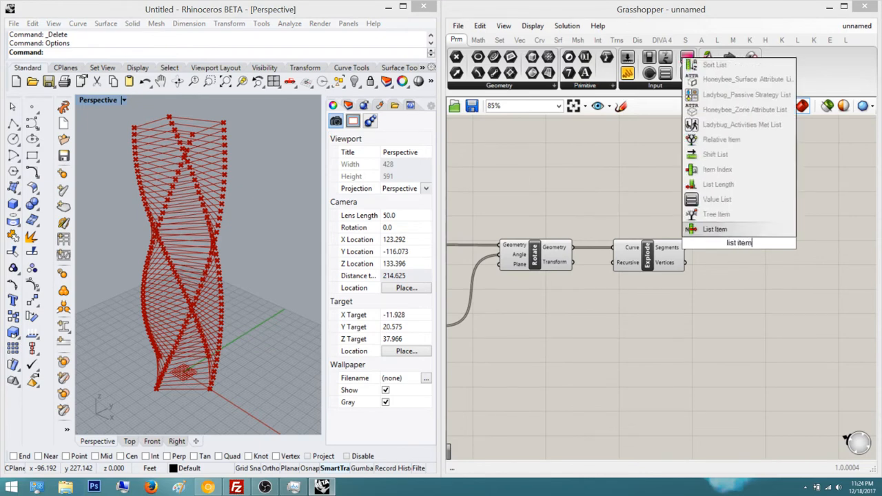
key("Return")
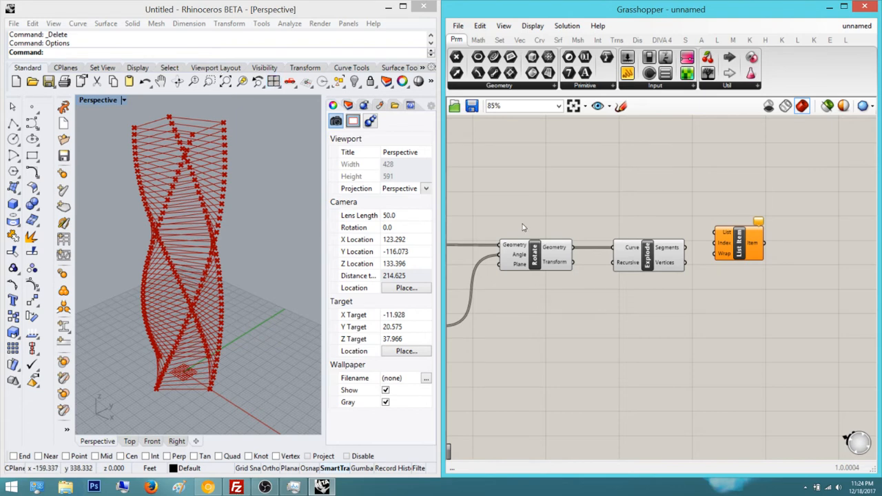
right_click_drag(652, 280, 616, 277)
left_click_drag(697, 239, 700, 260)
left_click(745, 255)
right_click_drag(746, 255, 683, 230)
left_click(648, 235)
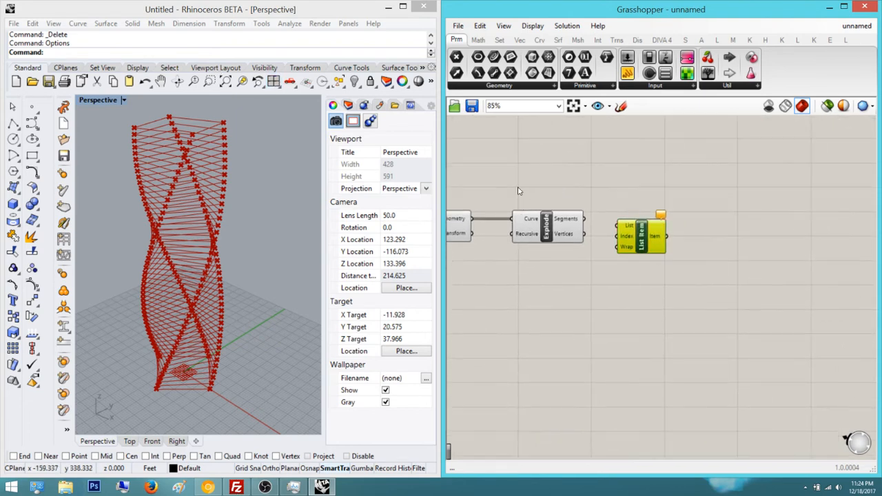
Place a panel below List Item and feed it Explode's Vertices output to read each floor's corner points
left_click(482, 278)
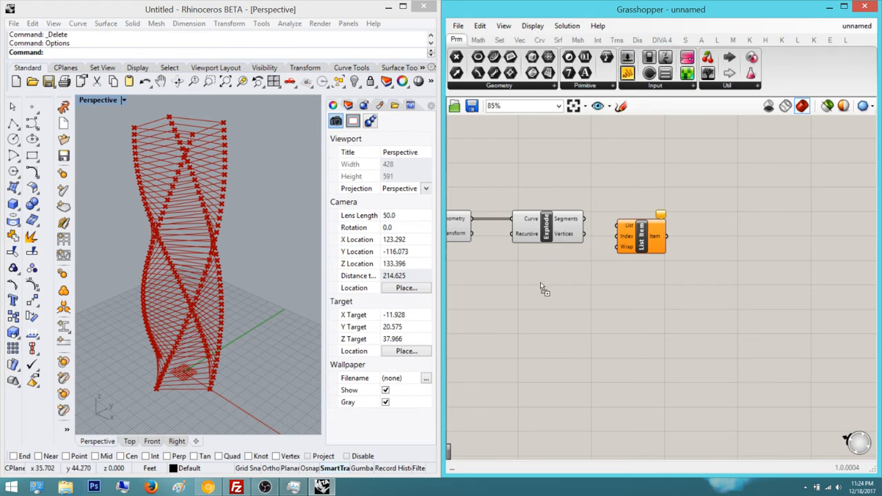
left_click_drag(540, 288, 679, 348)
left_click_drag(584, 234, 639, 348)
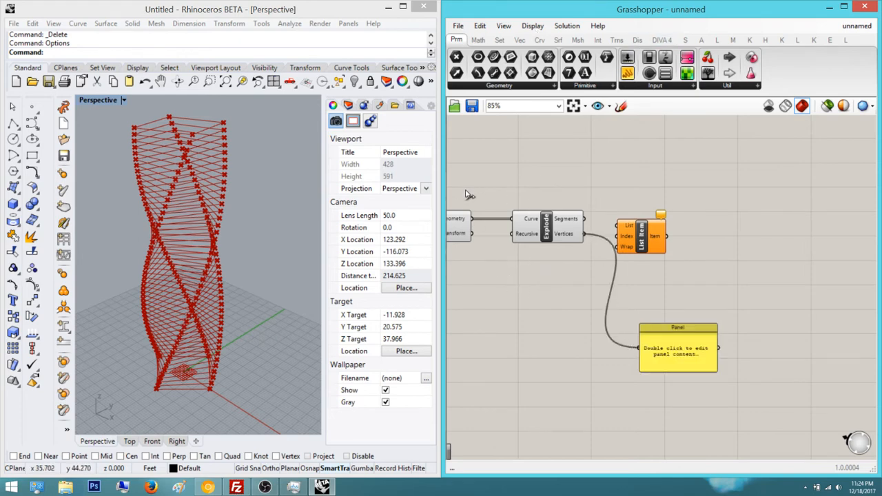
right_click_drag(537, 306, 519, 227)
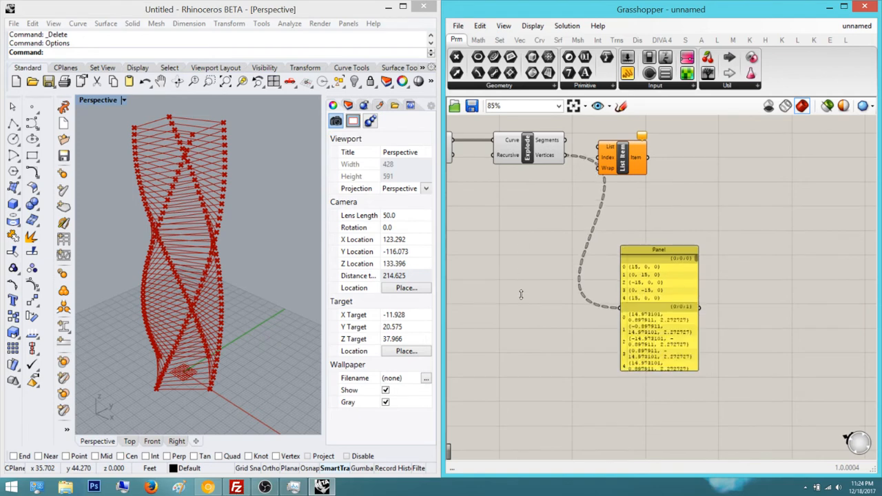
scroll(508, 231, "up", 4)
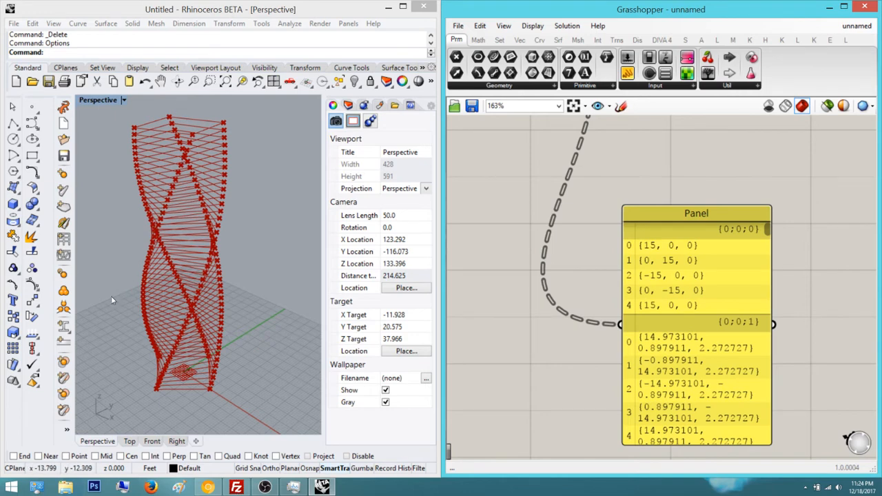
right_click_drag(123, 317, 183, 316)
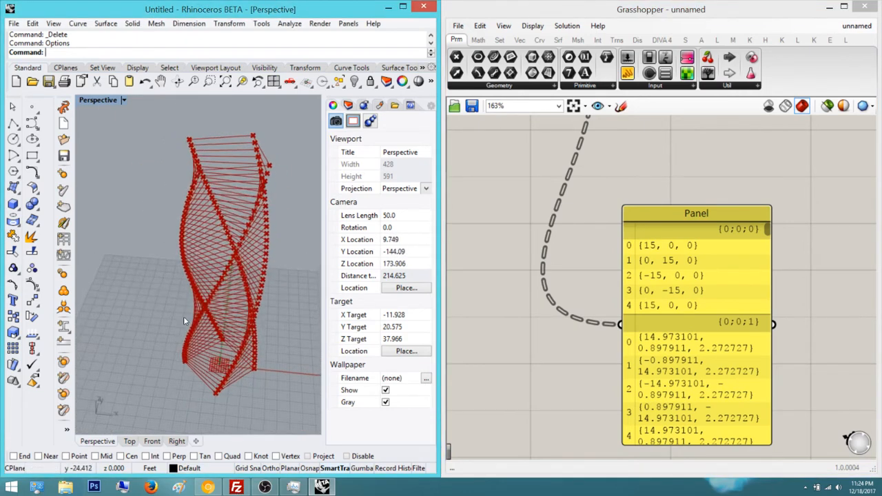
scroll(177, 304, "up", 2)
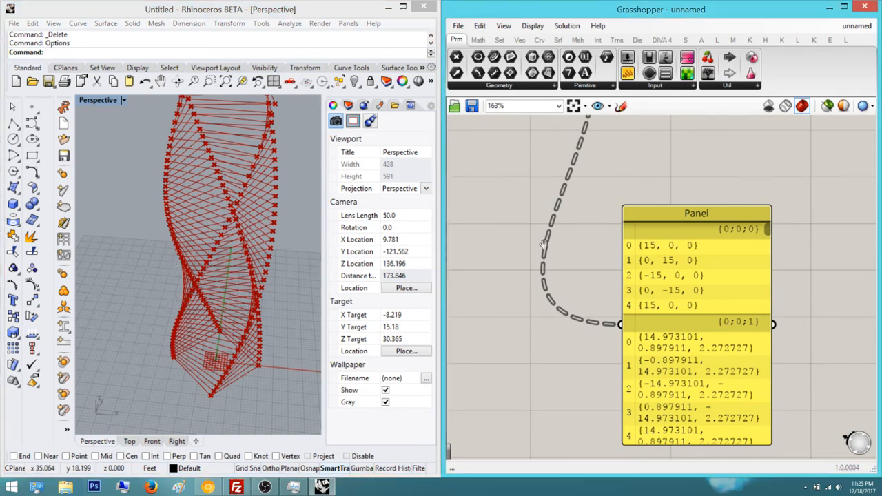
scroll(524, 228, "down", 2)
left_click(582, 255)
left_click(665, 166)
right_click_drag(665, 165, 680, 266)
right_click_drag(601, 234, 689, 239)
left_click_drag(650, 231, 540, 226)
left_click(658, 178)
scroll(648, 239, "up", 2)
right_click_drag(711, 235, 590, 230)
key("ctrl+z")
key("ctrl+z")
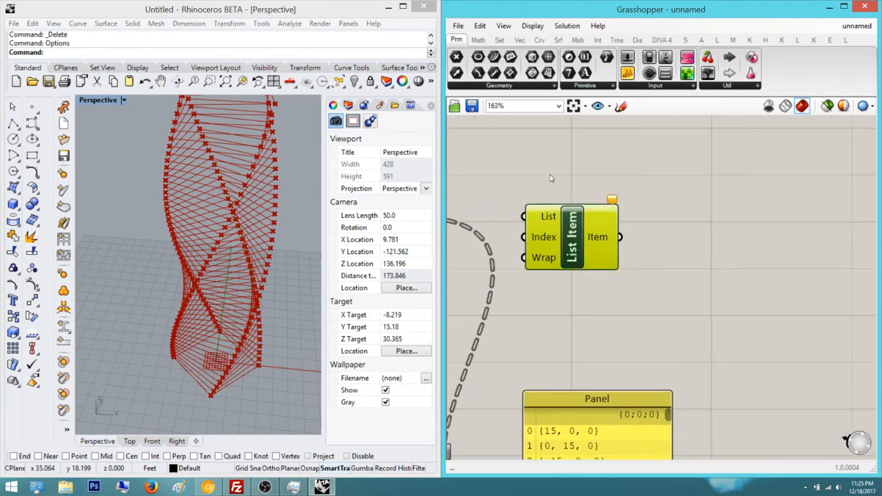
Move the vertices panel above the List Item component to free the space below it
scroll(665, 227, "down", 3)
right_click_drag(672, 221, 715, 171)
scroll(666, 298, "down", 3)
right_click_drag(666, 298, 647, 350)
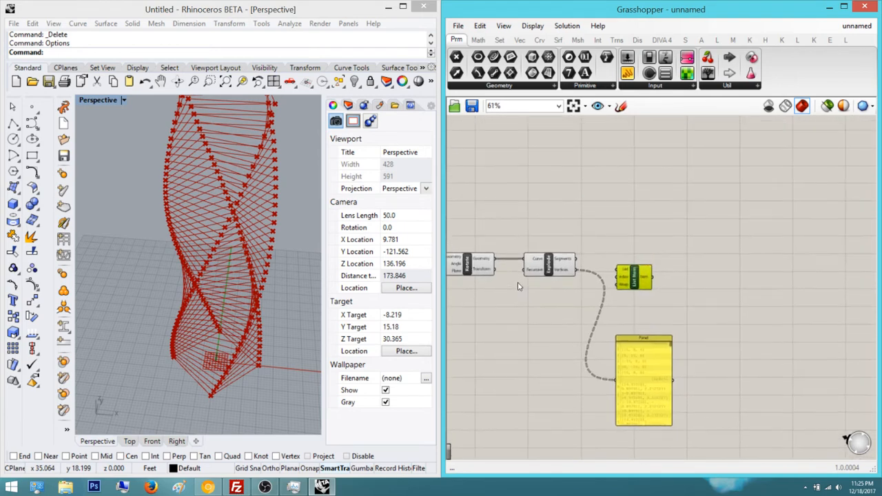
left_click_drag(647, 355, 649, 148)
left_click(521, 131)
Duplicate the List Item component three times and pull copies downward off the stack
right_click_drag(548, 236, 518, 149)
scroll(594, 190, "up", 4)
left_click(598, 188)
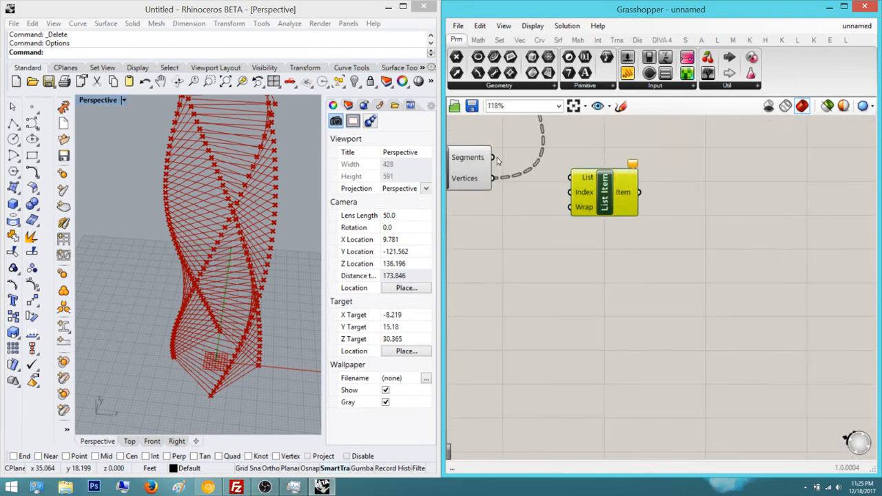
key("ctrl+c")
key("ctrl+v")
key("ctrl+v")
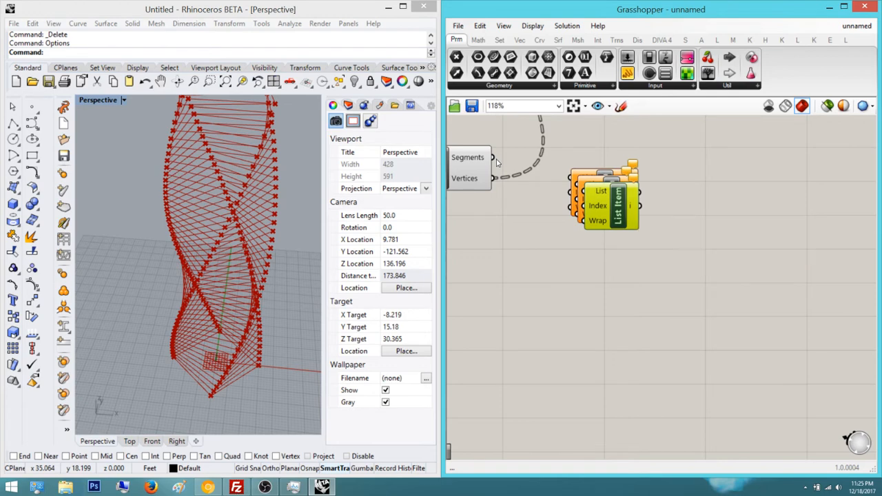
left_click_drag(618, 205, 621, 280)
key("ctrl+v")
left_click(621, 251)
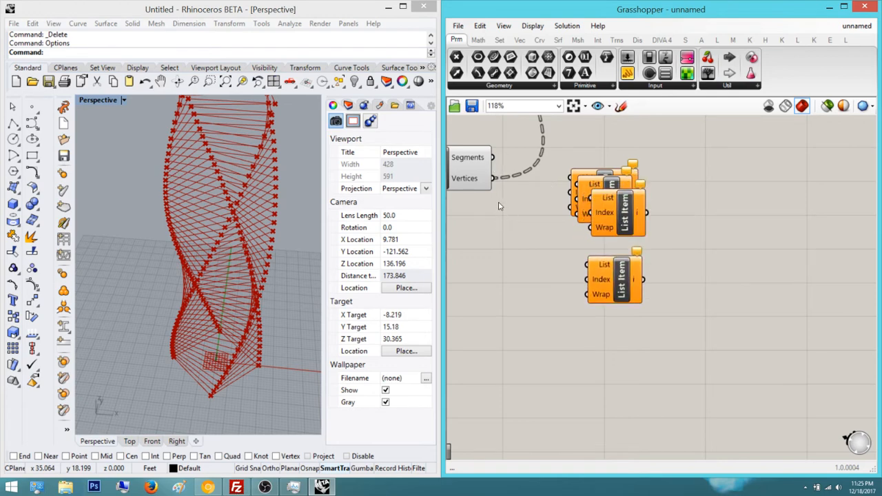
left_click_drag(611, 200, 619, 320)
Arrange the four List Item components in a vertical column without overlaps
left_click(496, 261)
right_click_drag(518, 230, 584, 207)
left_click(573, 107)
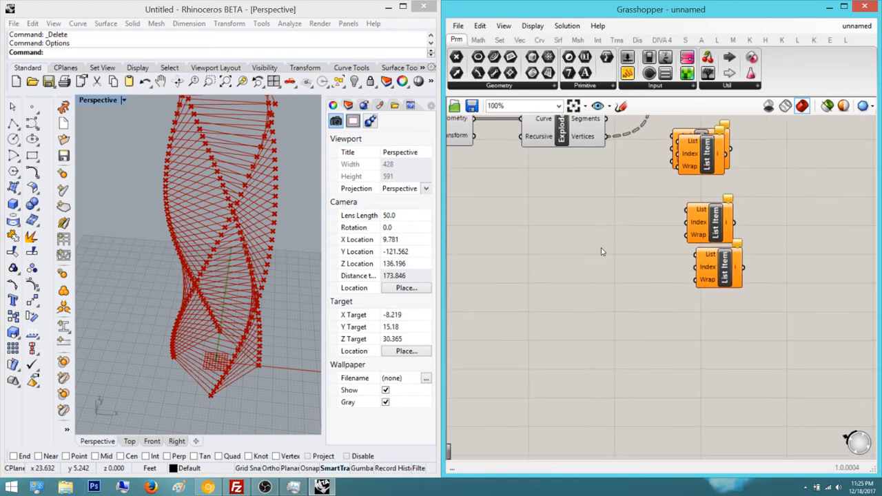
left_click_drag(752, 311, 665, 180)
left_click_drag(711, 252, 701, 299)
left_click(736, 204)
left_click_drag(694, 147, 693, 194)
left_click(731, 228)
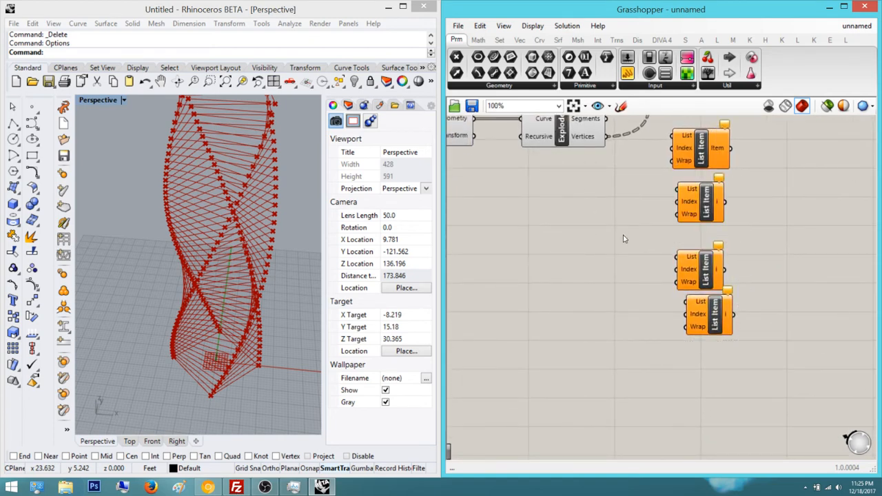
left_click_drag(775, 306, 669, 116)
left_click(703, 122)
left_click(768, 153)
right_click_drag(769, 153, 773, 202)
Connect Explode's Vertices output to the List input of all four List Item components
left_click_drag(612, 185, 683, 237)
left_click_drag(612, 185, 683, 350)
double_click(528, 286)
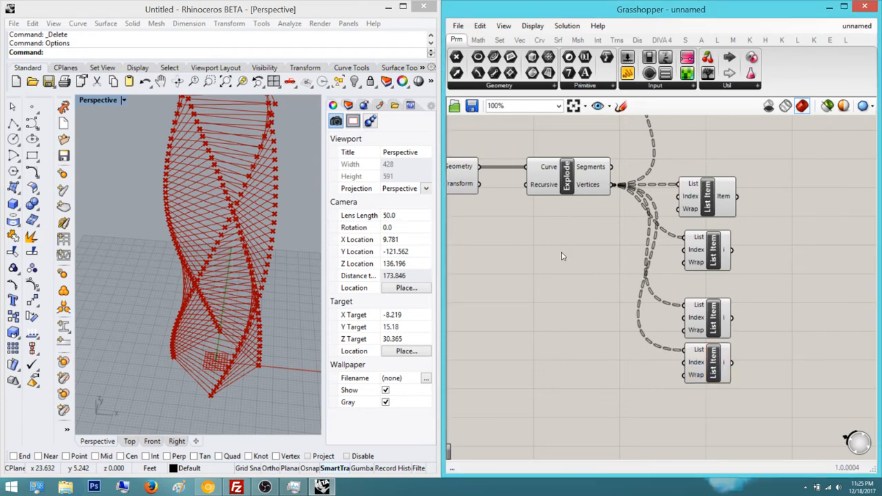
Check the vertex indices in the panel and add two number sliders with values 0 and 1
right_click_drag(224, 111, 199, 127)
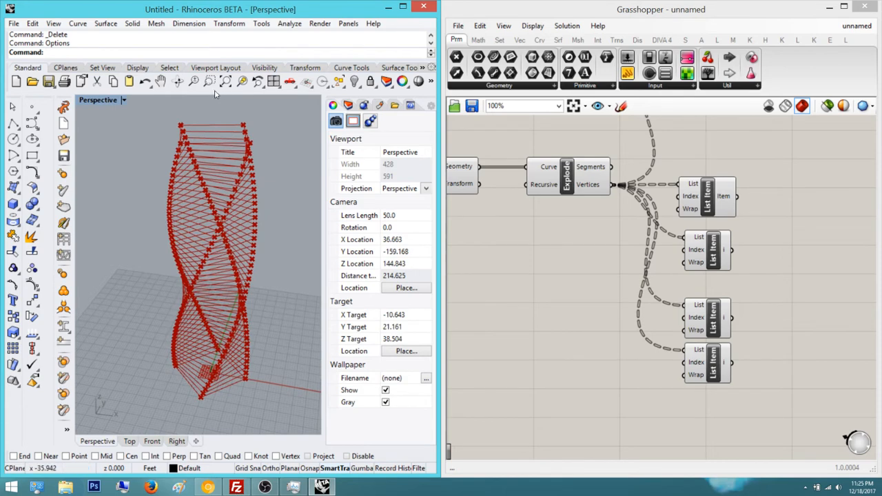
right_click_drag(604, 144, 588, 280)
right_click_drag(549, 122, 534, 144)
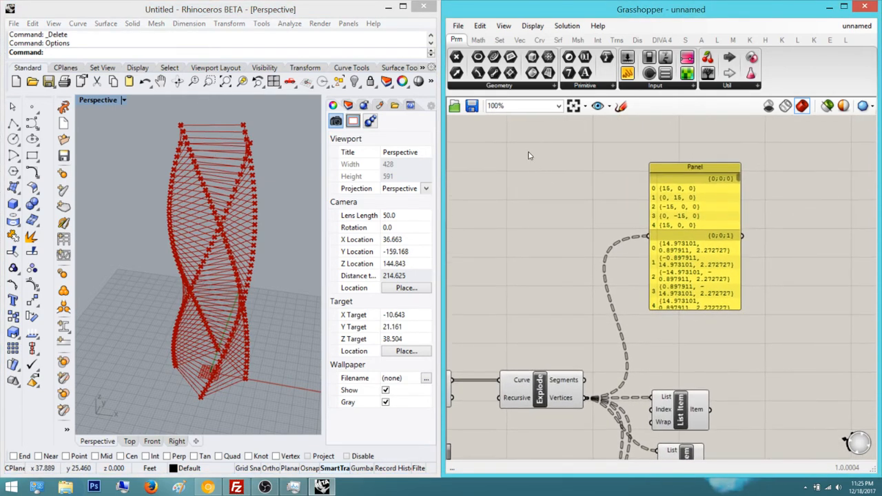
scroll(533, 199, "down", 2)
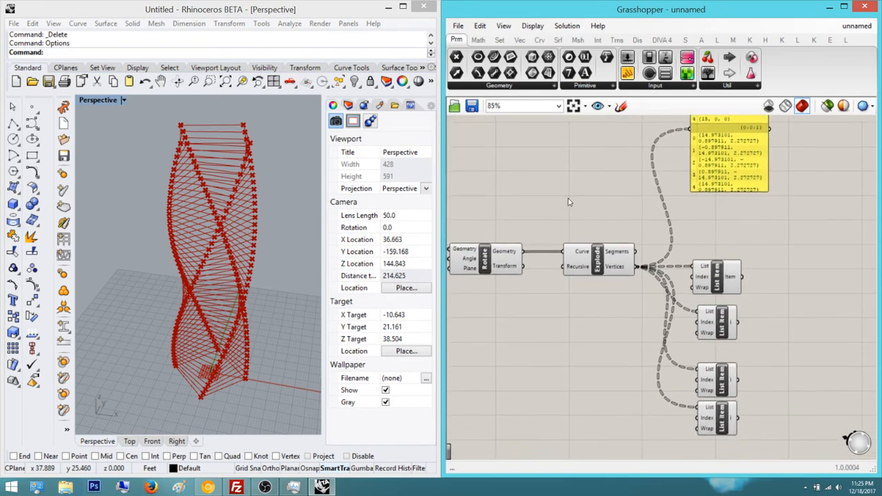
right_click_drag(560, 344, 590, 210)
scroll(563, 219, "up", 1)
double_click(508, 254)
type("p")
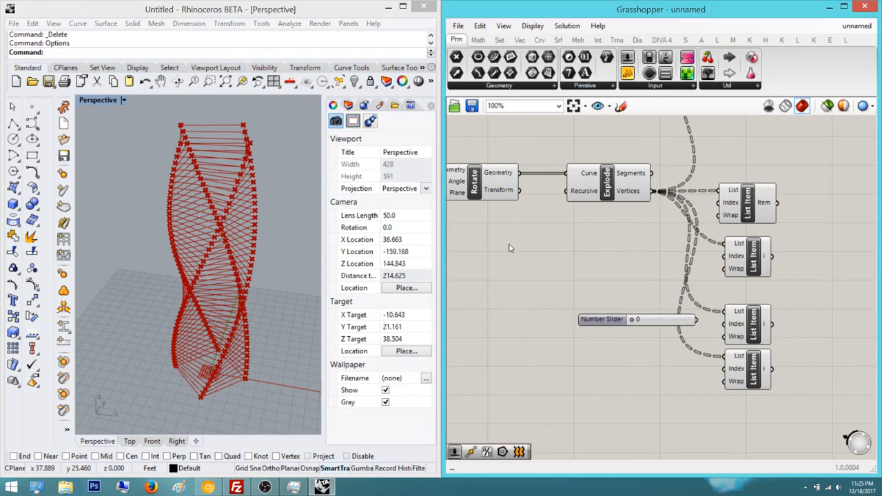
double_click(504, 264)
type("1")
key("Return")
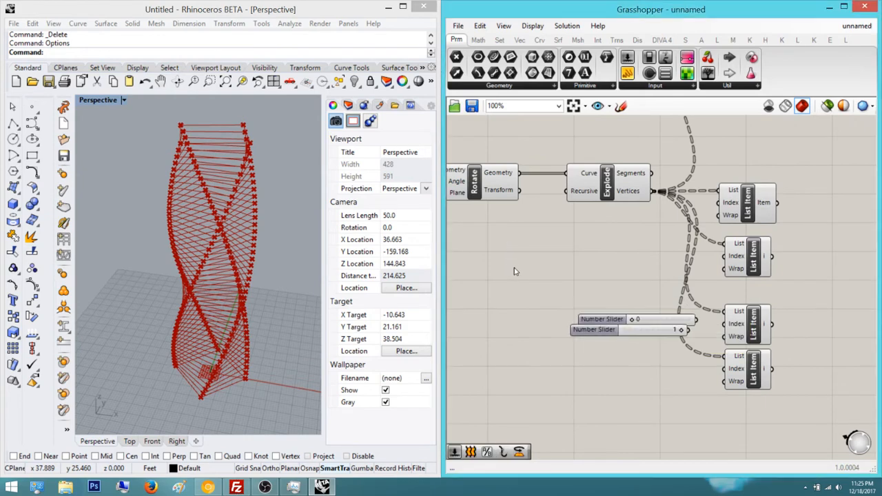
Add two more number sliders with values 2 and 3 below the first pair
double_click(505, 306)
type("2")
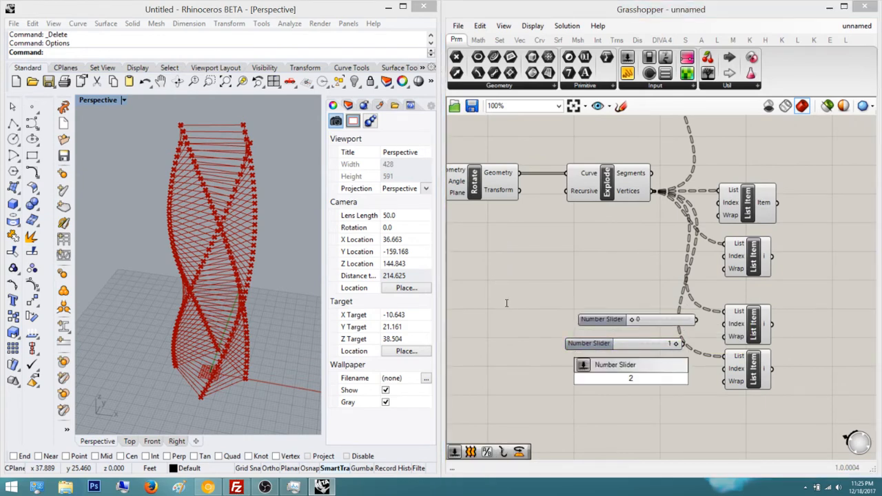
key("Return")
double_click(509, 316)
type("2")
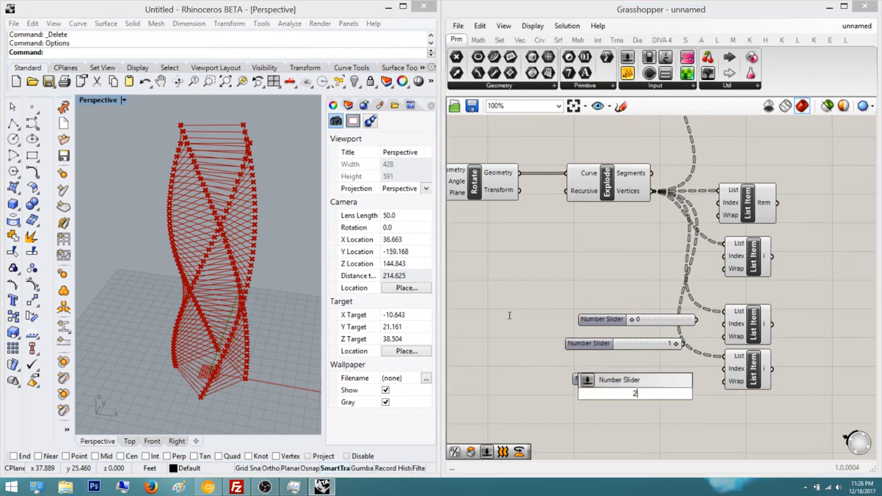
key("BackSpace")
type("3")
key("Return")
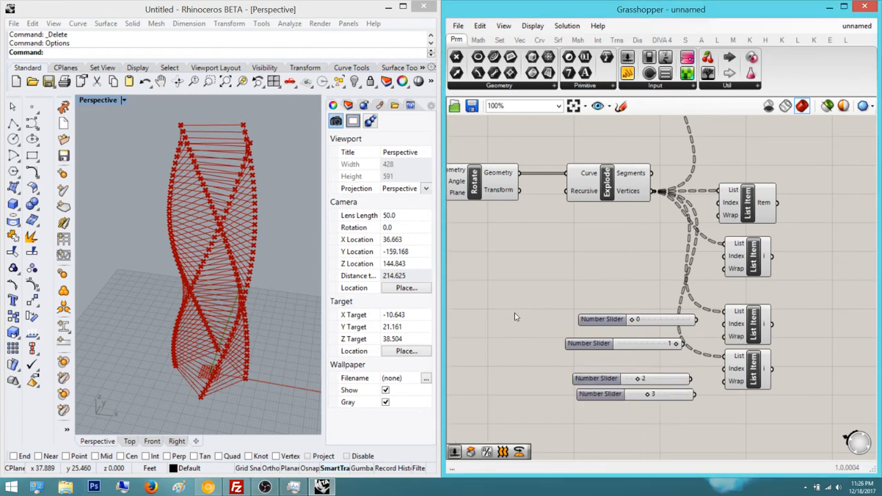
Move the four index sliders below Explode and align them in a column of equal width
left_click_drag(669, 441, 590, 243)
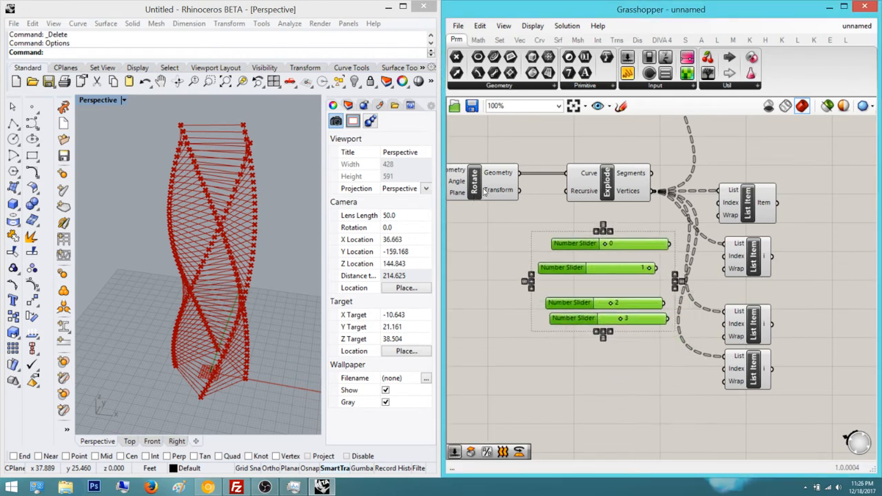
left_click(603, 233)
left_click_drag(639, 360, 570, 241)
left_click(603, 231)
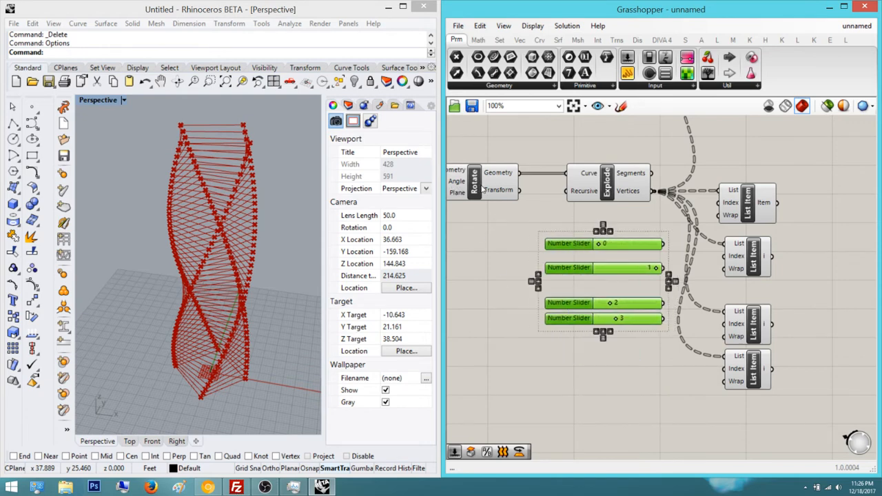
left_click(537, 177)
Connect the sliders 0, 1, 2 and 3 in order to the Index inputs of the four List Item components
left_click_drag(629, 242, 719, 203)
left_click_drag(639, 265, 725, 256)
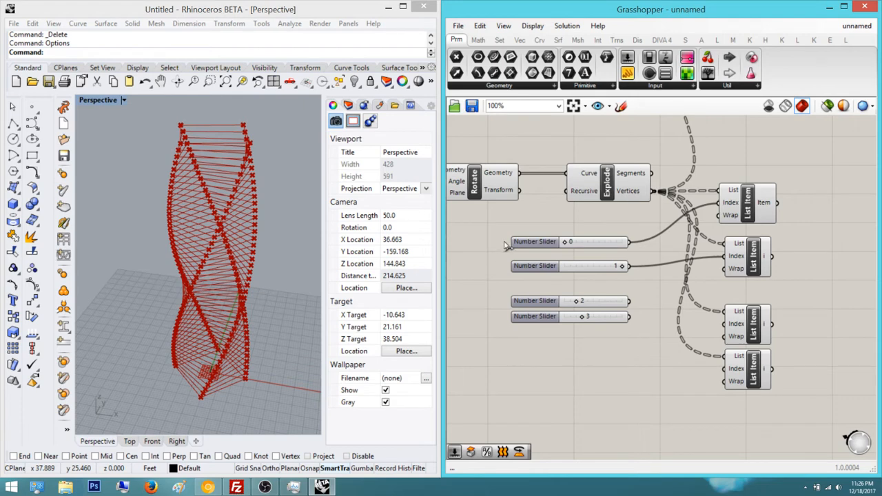
left_click_drag(629, 301, 724, 324)
left_click_drag(629, 317, 725, 369)
left_click_drag(632, 369, 549, 221)
left_click(480, 279)
Select each of the four List Item components in turn to inspect its corner points on the twisted tower
right_click_drag(475, 267, 411, 267)
left_click(684, 202)
left_click(690, 256)
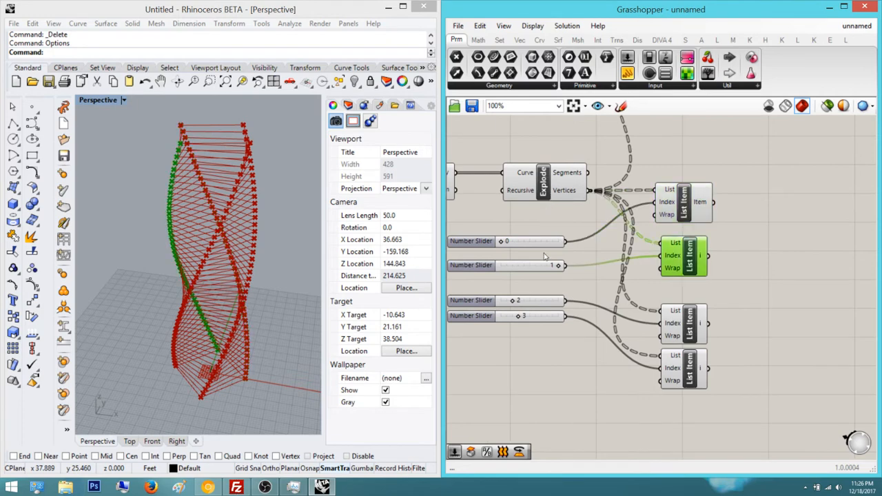
left_click(689, 324)
left_click(683, 366)
left_click(741, 349)
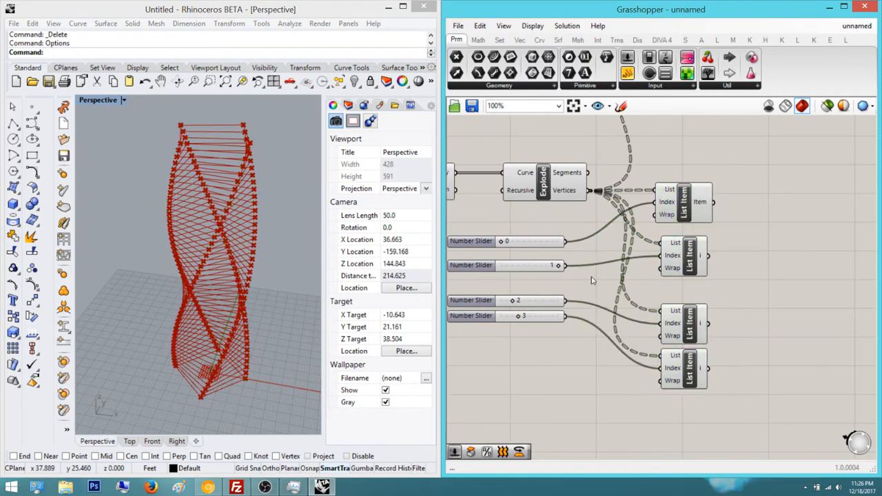
Examine the fourth List Item's highlighted points on the tower from above, in the Top view and in Perspective
right_click_drag(741, 350, 695, 355)
right_click_drag(238, 192, 183, 239)
right_click_drag(147, 191, 173, 237)
left_click(642, 380)
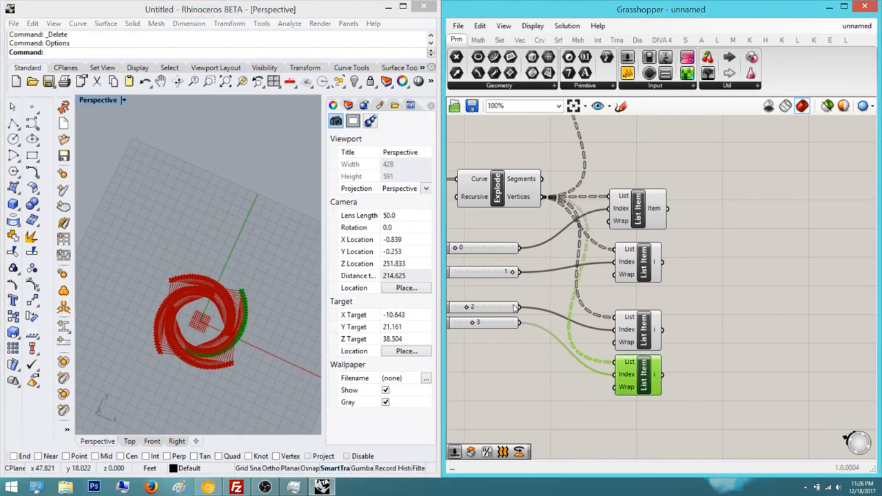
left_click(128, 441)
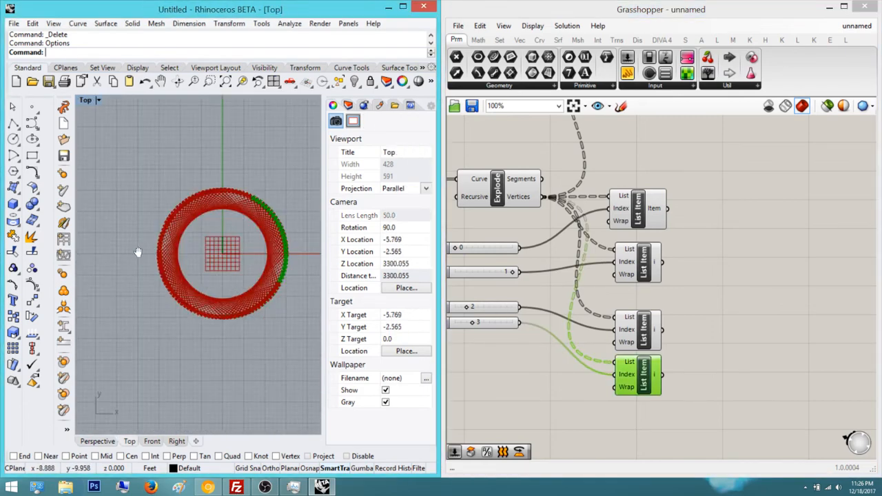
scroll(172, 313, "down", 2)
scroll(253, 236, "up", 6)
scroll(253, 236, "down", 2)
left_click(97, 442)
right_click_drag(149, 269, 177, 174)
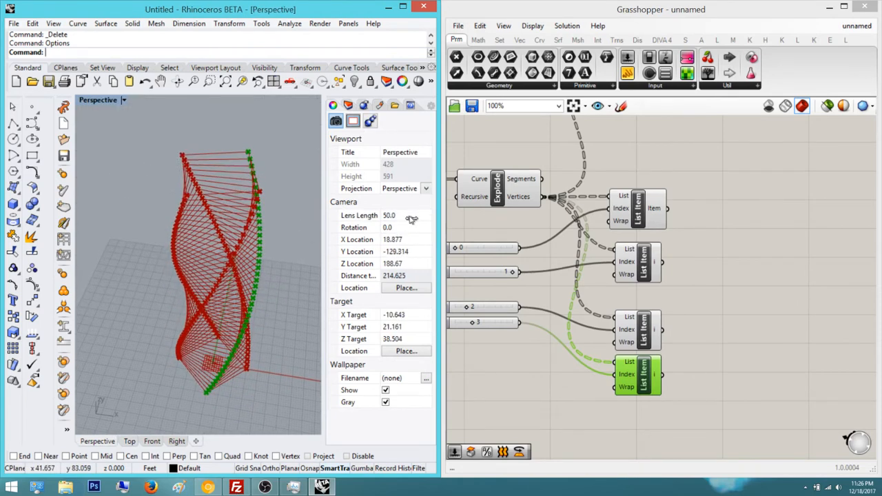
Set the slider feeding Construct Domain's Domain end to 0 to untwist the tower
scroll(703, 273, "down", 5)
right_click_drag(483, 229, 603, 214)
scroll(604, 214, "up", 1)
scroll(517, 263, "up", 4)
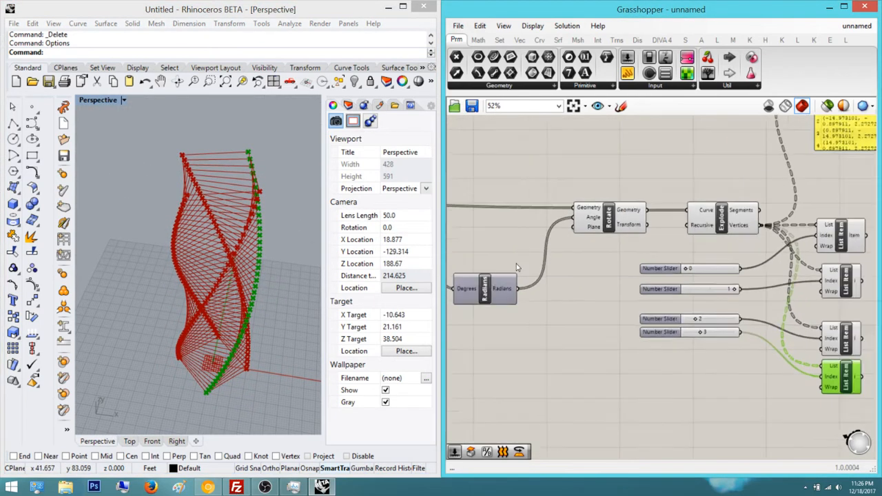
right_click_drag(510, 350, 525, 301)
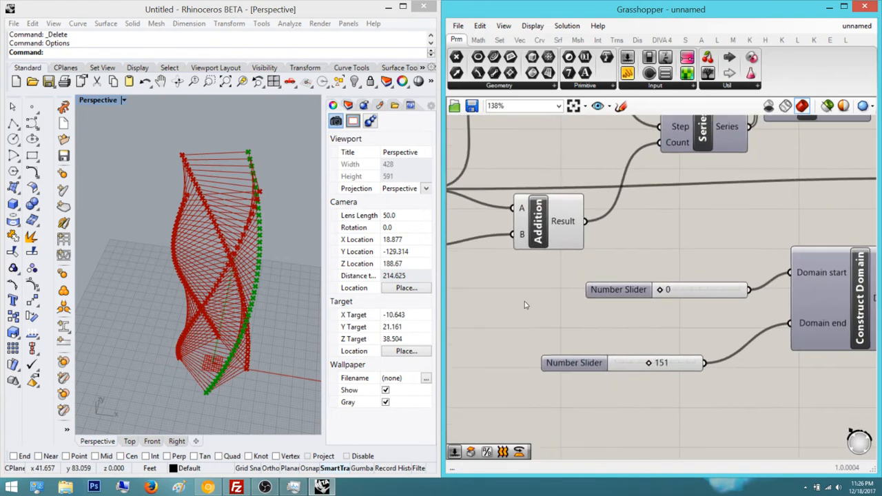
left_click_drag(521, 296, 440, 296)
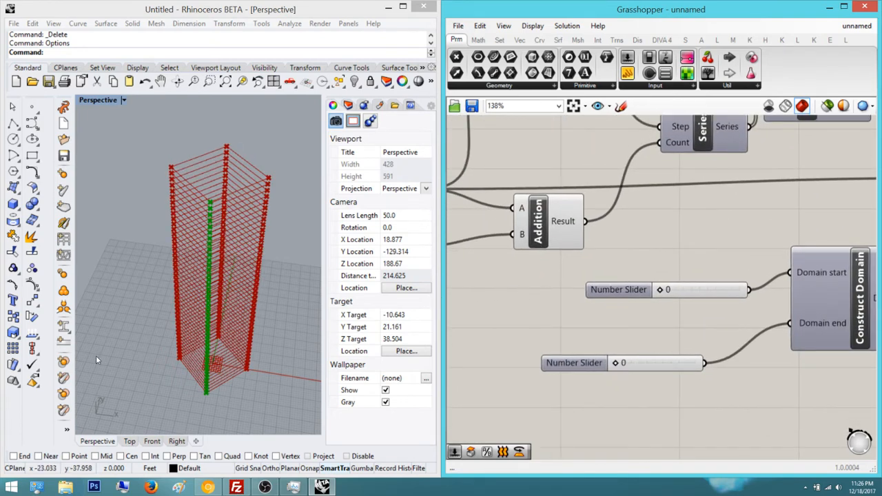
In the Top view, select each List Item in turn to see which corner of the square its index picks
left_click(130, 441)
right_click_drag(189, 255, 259, 233)
right_click_drag(563, 242, 532, 246)
scroll(531, 245, "down", 5)
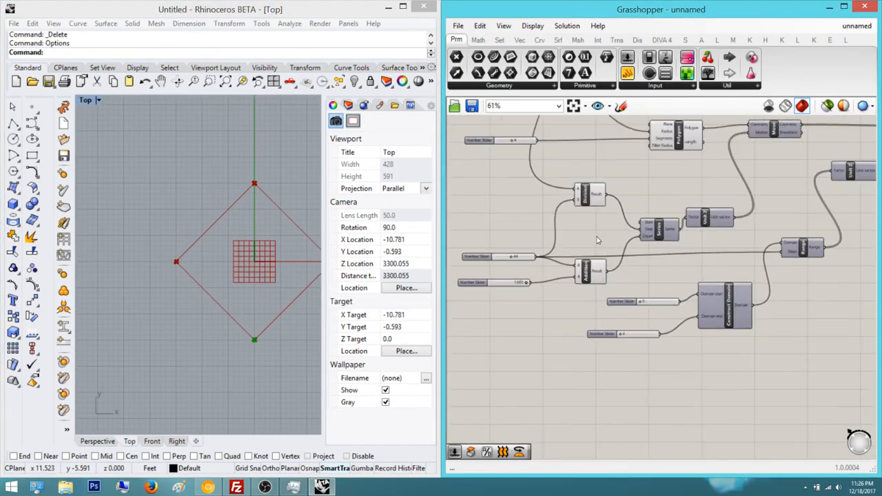
scroll(604, 211, "up", 3)
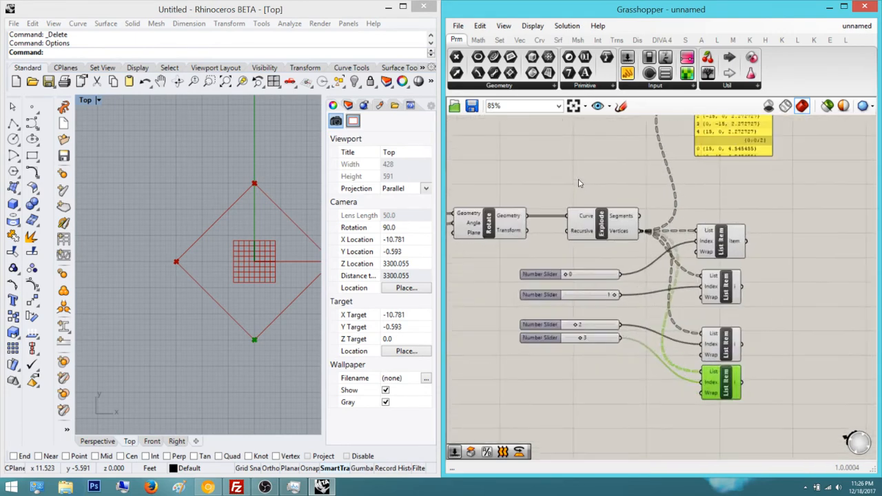
right_click_drag(184, 226, 158, 210)
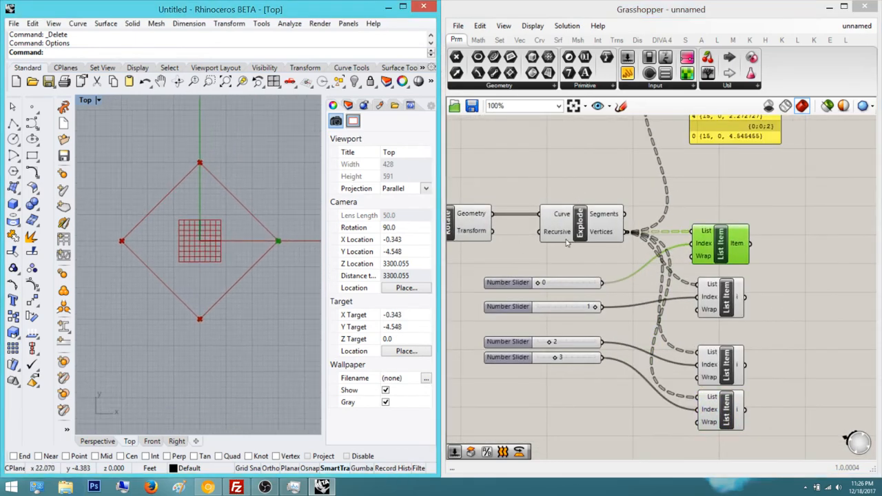
left_click(726, 297)
left_click(721, 360)
left_click(720, 420)
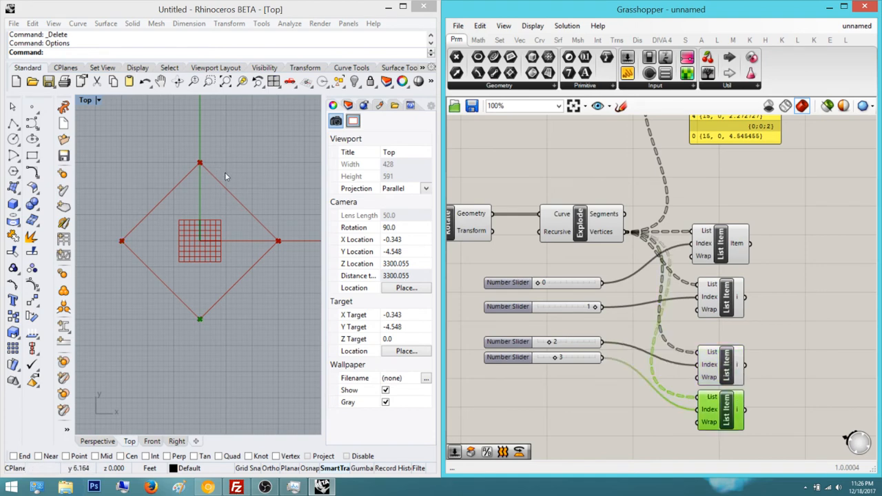
left_click(699, 215)
Add a tall Panel beside the List Item components and feed it the first List Item's Item output
right_click_drag(700, 216, 561, 196)
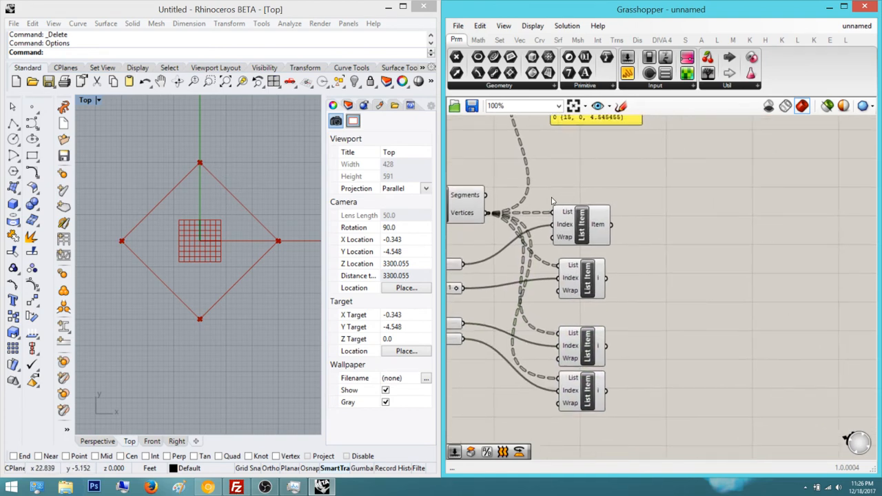
double_click(552, 199)
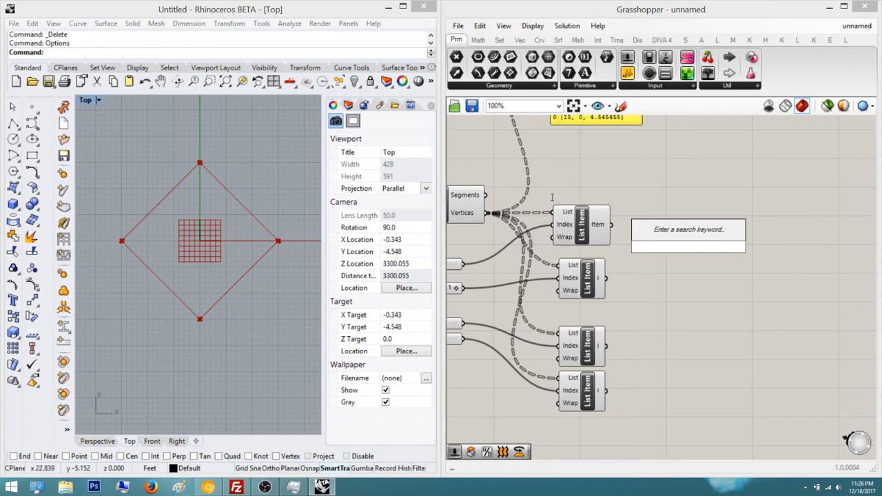
left_click(550, 137)
left_click_drag(628, 74, 702, 263)
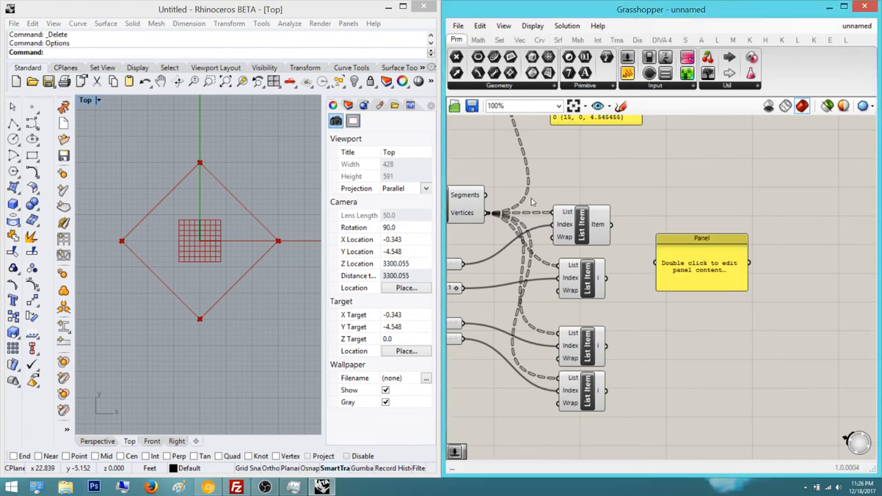
left_click_drag(610, 224, 657, 262)
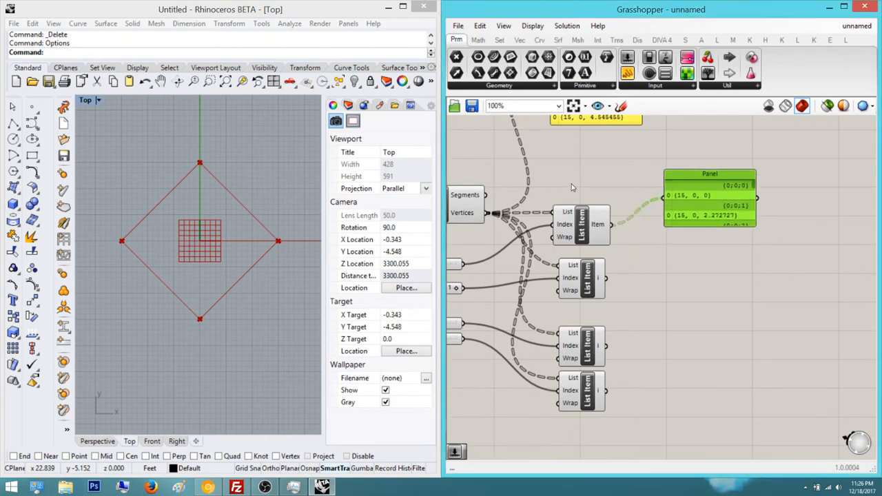
left_click(619, 268)
right_click_drag(624, 222, 556, 239)
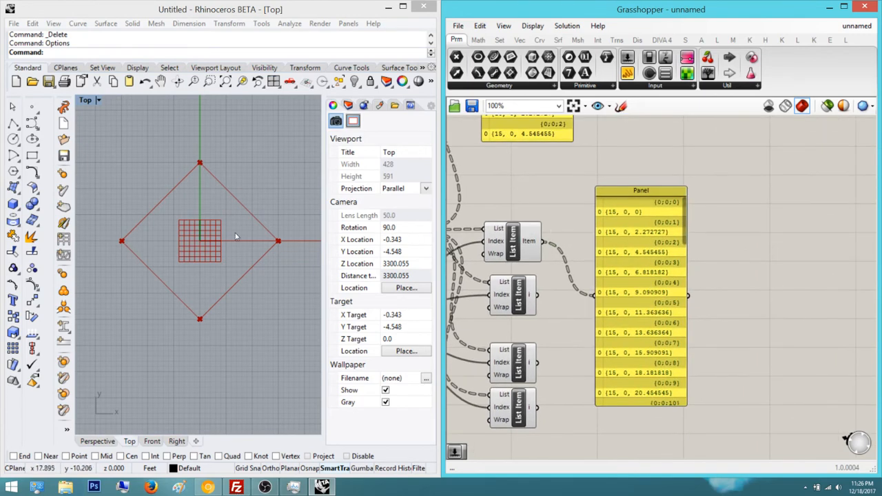
Return to the Perspective view and move the new Panel up beside the panel listing all vertices
left_click(81, 353)
left_click(97, 441)
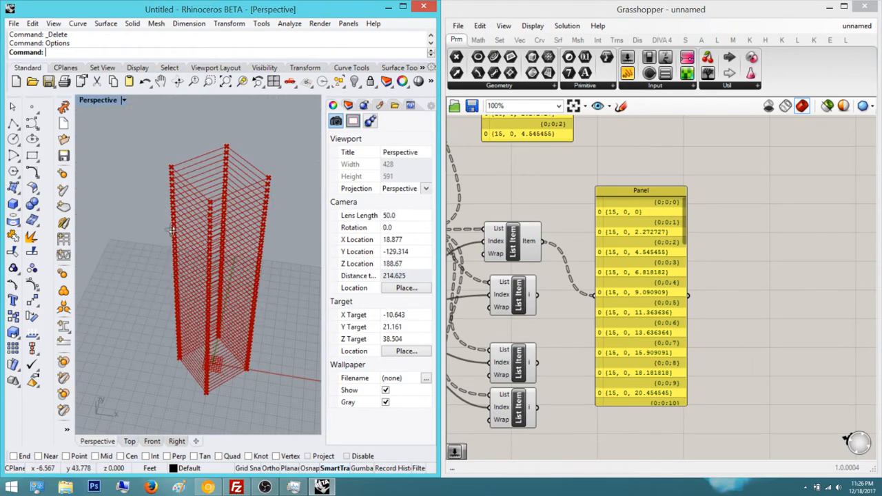
right_click_drag(219, 168, 211, 145)
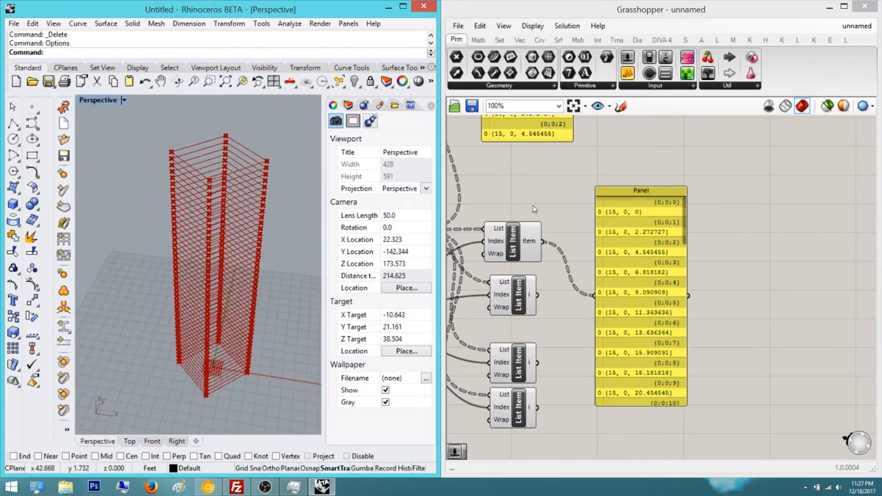
right_click_drag(505, 199, 521, 287)
scroll(526, 213, "down", 2)
left_click_drag(630, 304, 641, 146)
left_click(606, 153)
scroll(540, 264, "up", 1)
mouse_move(540, 262)
right_mouse_down()
mouse_move(491, 249)
mouse_move(545, 247)
right_mouse_up()
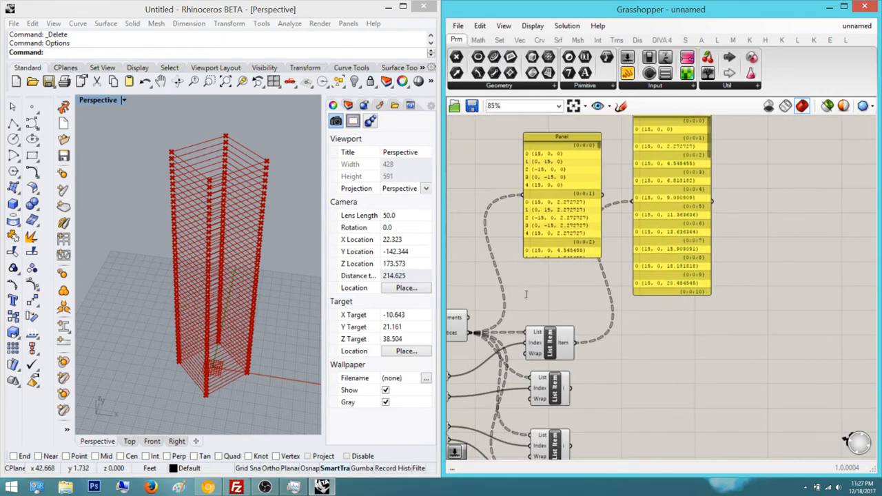
Add a Flatten Tree component and an Interpolate curve component beside the first List Item
double_click(603, 348)
type("flatt")
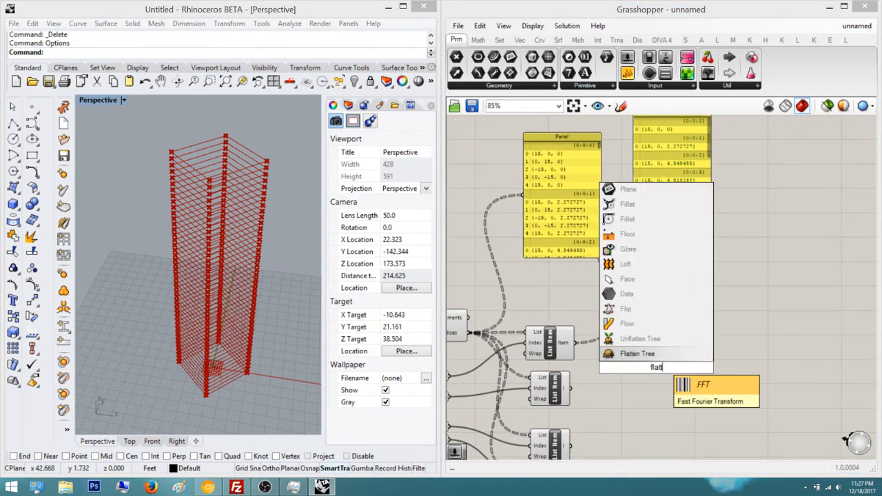
key("Return")
scroll(615, 331, "up", 3)
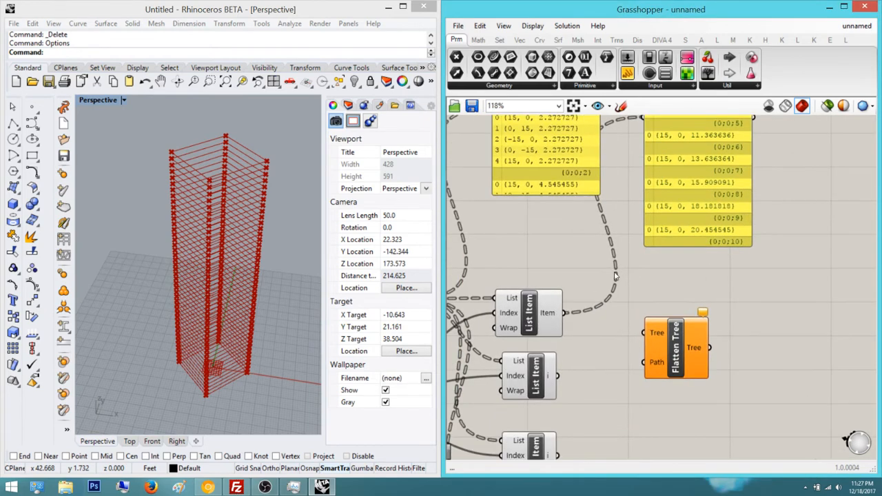
double_click(767, 333)
type("inter")
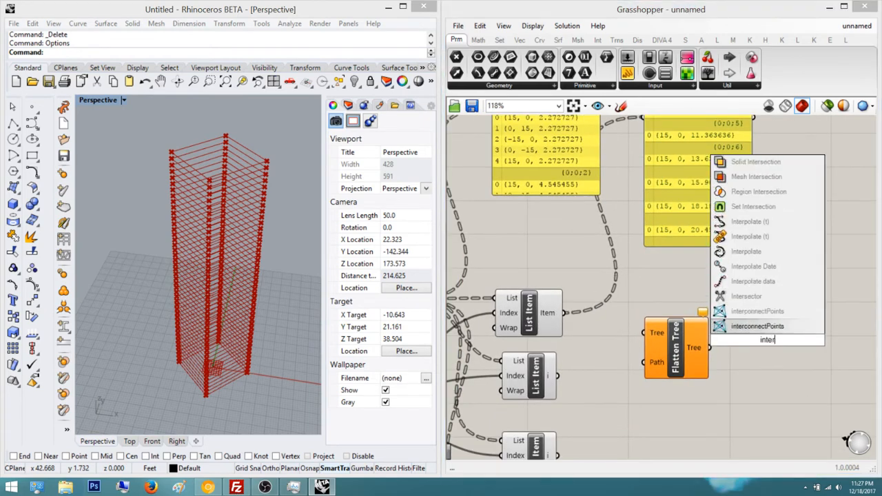
left_click(746, 251)
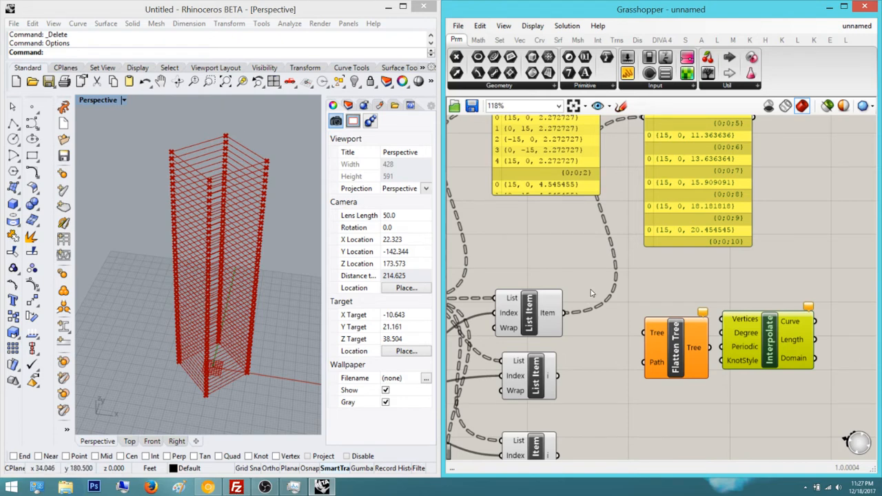
Route the first List Item's output through Flatten Tree into Interpolate's Vertices input, spacing Interpolate farther from Flatten Tree
left_click_drag(563, 313, 724, 319)
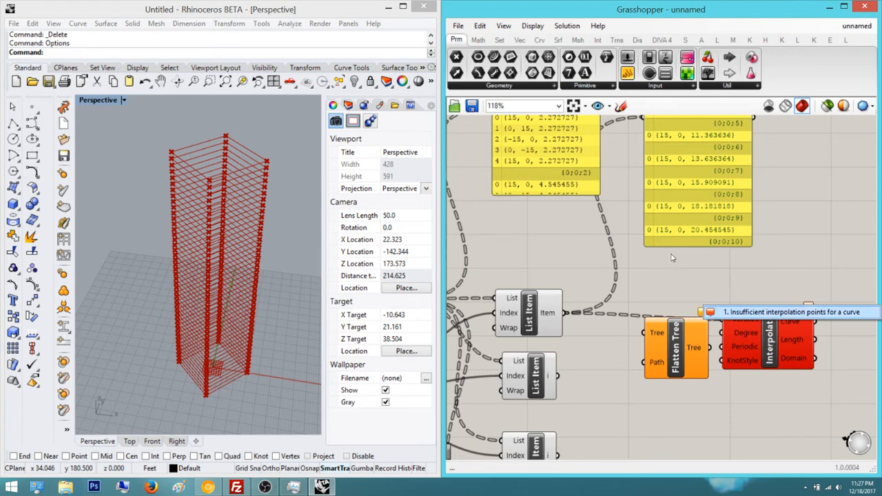
right_click_drag(554, 278, 540, 292)
left_click_drag(629, 345, 550, 326)
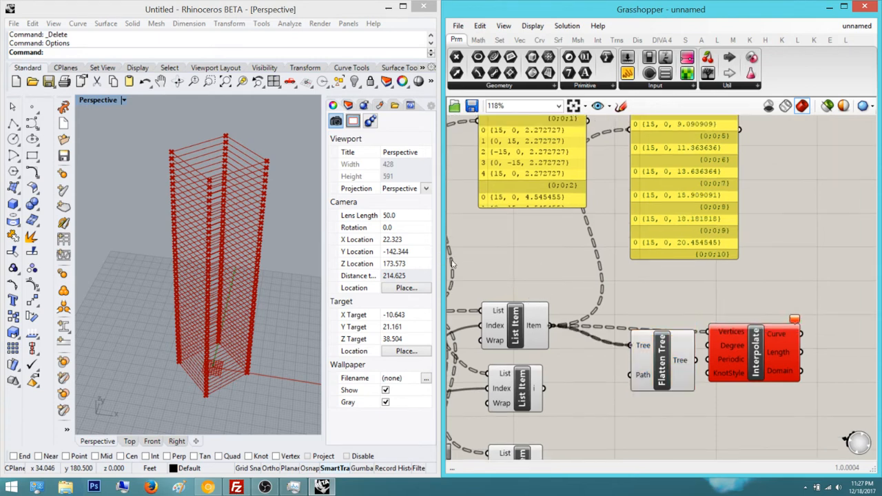
right_click_drag(585, 346, 526, 354)
left_click_drag(725, 350, 813, 349)
left_click_drag(637, 368, 738, 339)
Check the interpolated corner curve on the tower and set the Domain end slider to 221
scroll(214, 276, "down", 5)
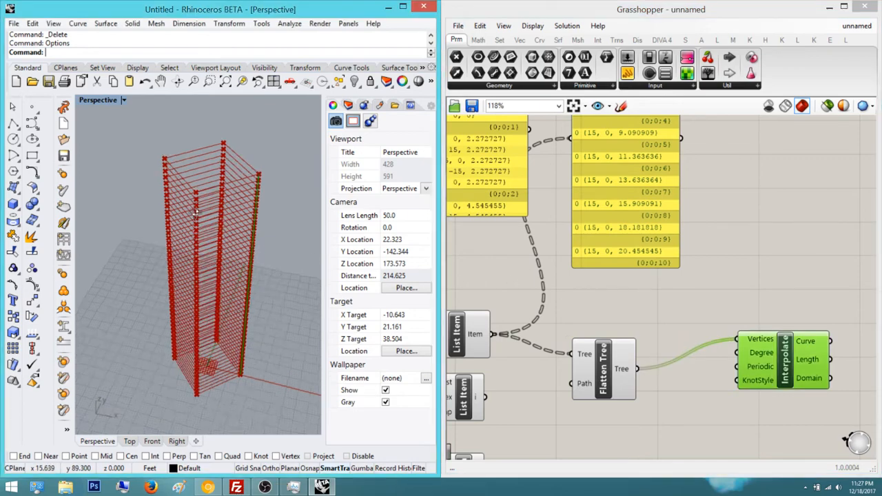
scroll(530, 235, "down", 2)
right_click_drag(207, 210, 203, 181)
scroll(201, 207, "up", 6)
scroll(547, 236, "down", 4)
right_click_drag(460, 226, 744, 214)
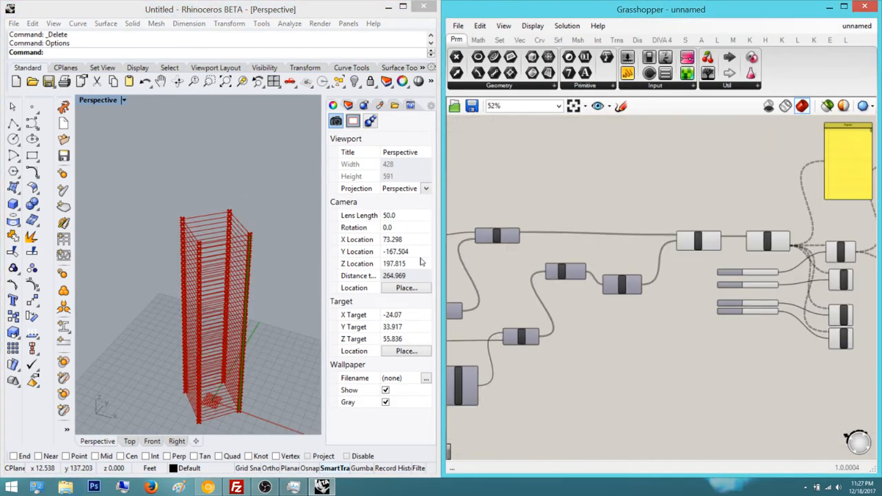
scroll(458, 262, "up", 1)
right_click_drag(457, 262, 501, 260)
scroll(459, 287, "up", 2)
right_click_drag(459, 288, 557, 212)
scroll(482, 326, "up", 4)
right_click_drag(482, 327, 474, 279)
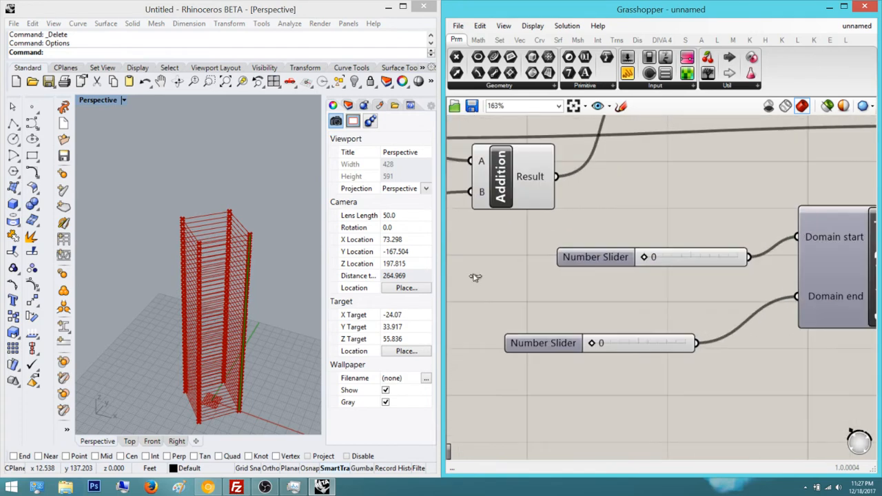
left_click_drag(591, 343, 649, 343)
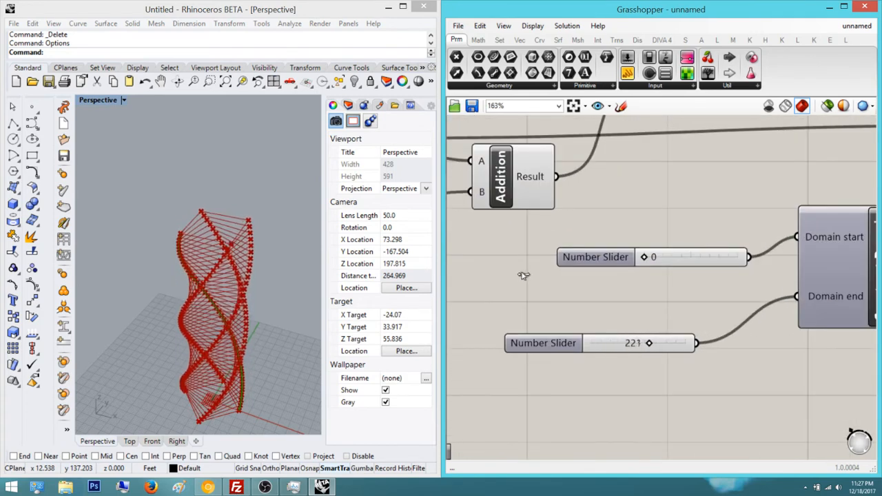
Add another Flatten Tree component below the existing one and paste three copies of it
scroll(510, 262, "down", 2)
scroll(629, 227, "up", 6)
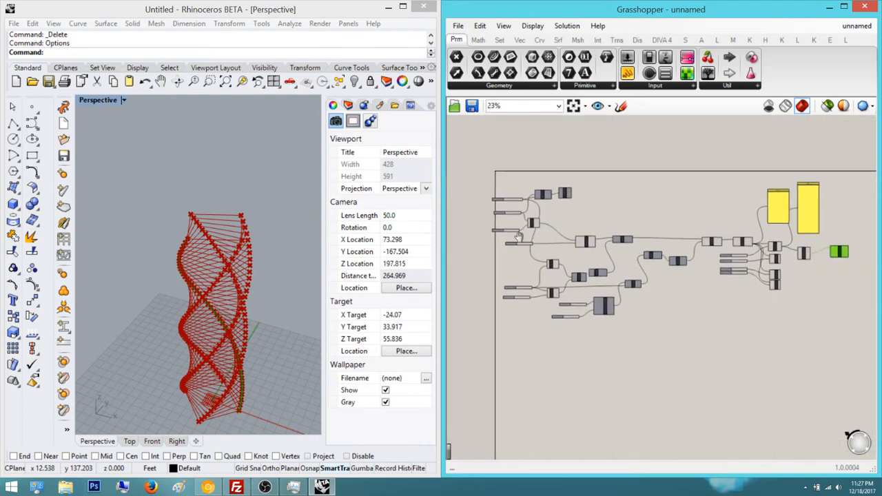
scroll(500, 200, "up", 1)
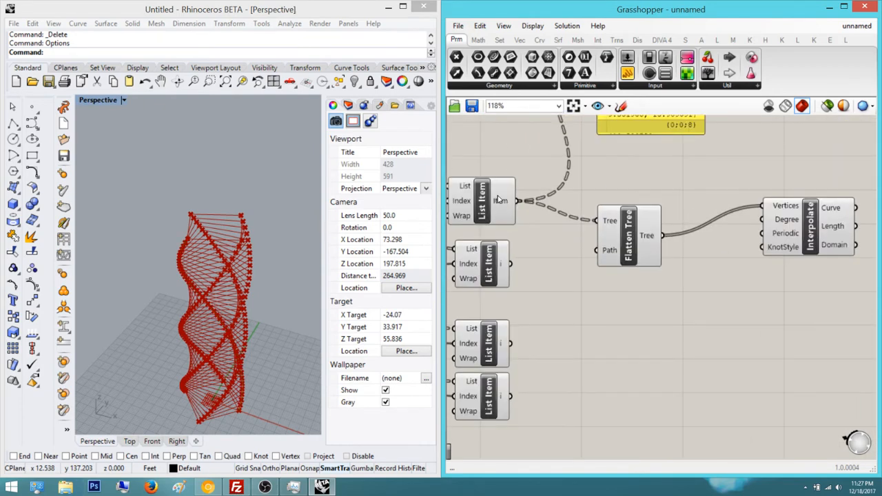
double_click(532, 239)
type("flatte")
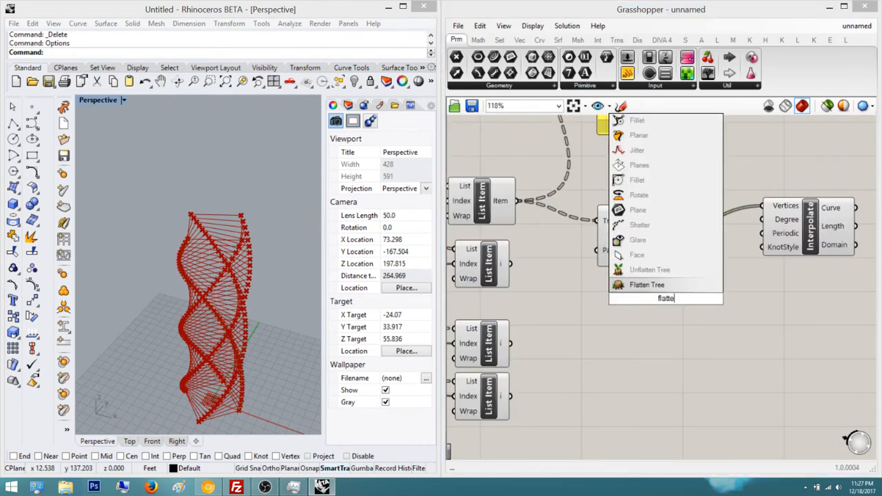
key("Return")
key("ctrl+v")
key("ctrl+v")
key("ctrl+v")
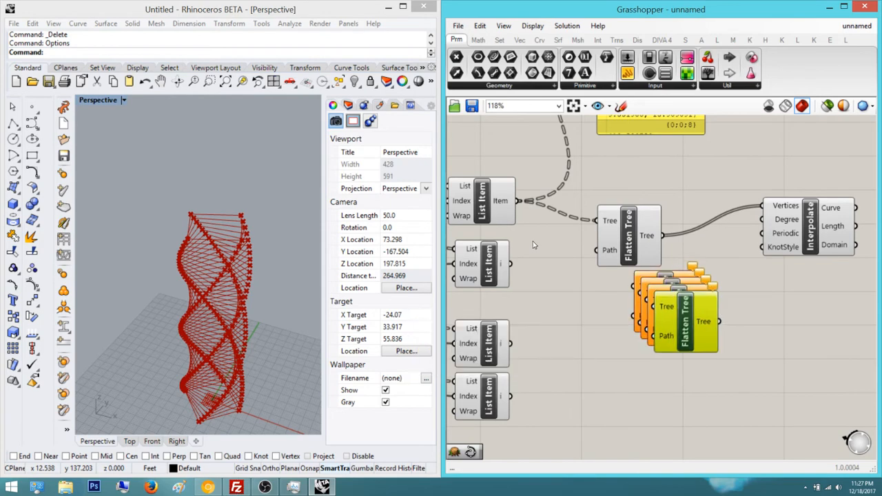
Remove the surplus Flatten Tree copy and spread the three remaining copies out vertically below the connected Flatten Tree
scroll(533, 244, "down", 2)
right_click_drag(534, 245, 565, 194)
left_click_drag(675, 247, 669, 337)
key("Delete")
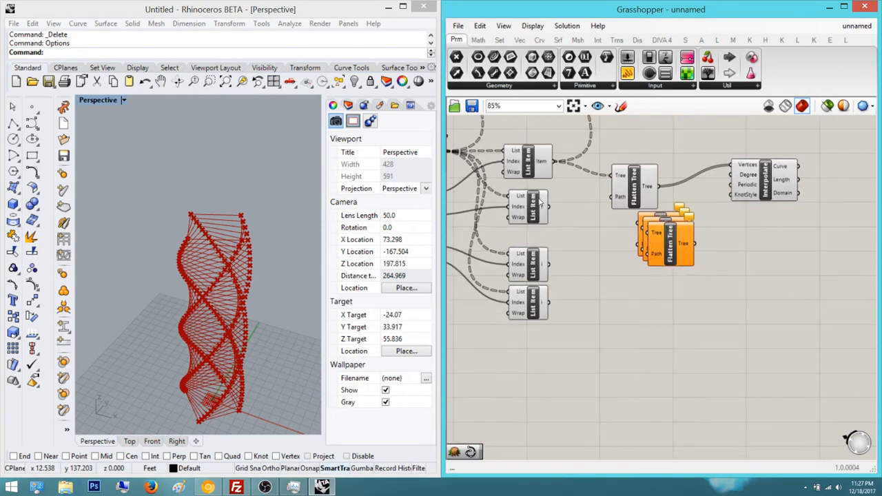
left_click_drag(673, 248, 665, 308)
left_click(707, 293)
left_click_drag(688, 239, 670, 378)
left_click(585, 274)
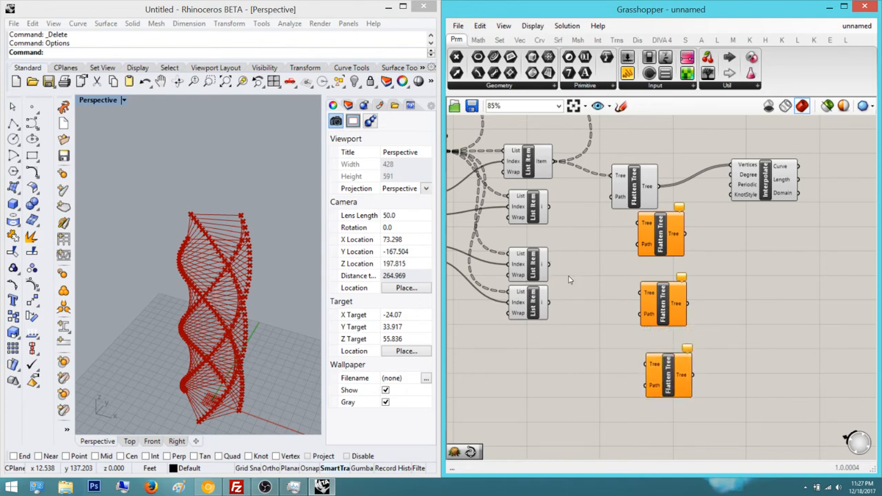
Align all four Flatten Tree components in a single vertical column
left_click_drag(710, 403, 620, 289)
left_click_drag(762, 423, 639, 214)
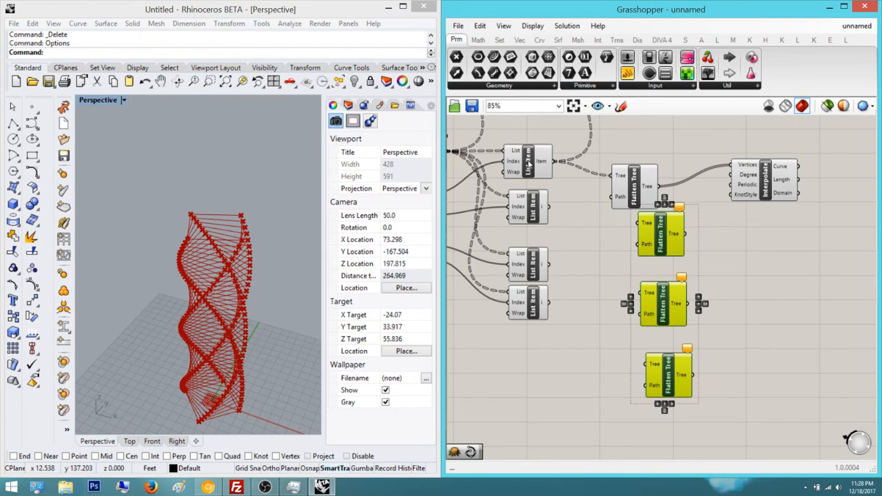
left_click(581, 280)
left_click_drag(724, 399, 593, 153)
left_click(652, 156)
left_click(589, 218)
right_click_drag(589, 218, 614, 217)
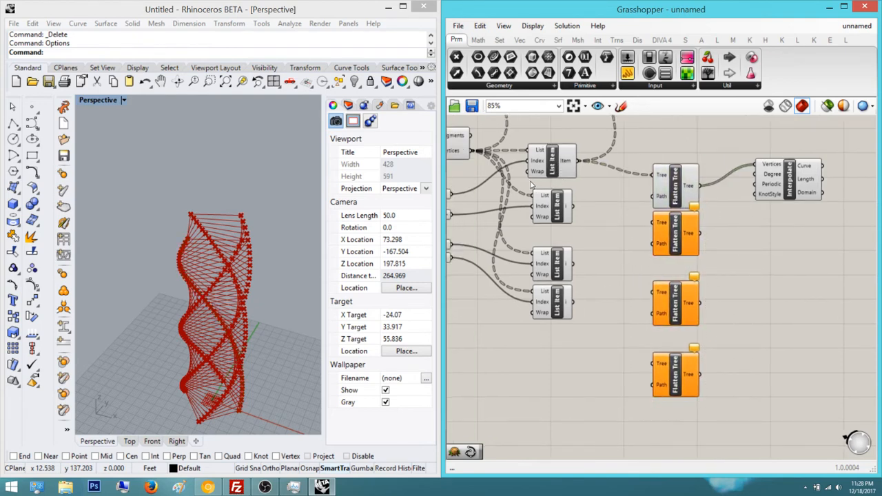
Connect the second, third and fourth List Item outputs to the Tree inputs of the matching Flatten Tree components
left_click_drag(572, 205, 653, 222)
left_click_drag(572, 264, 653, 292)
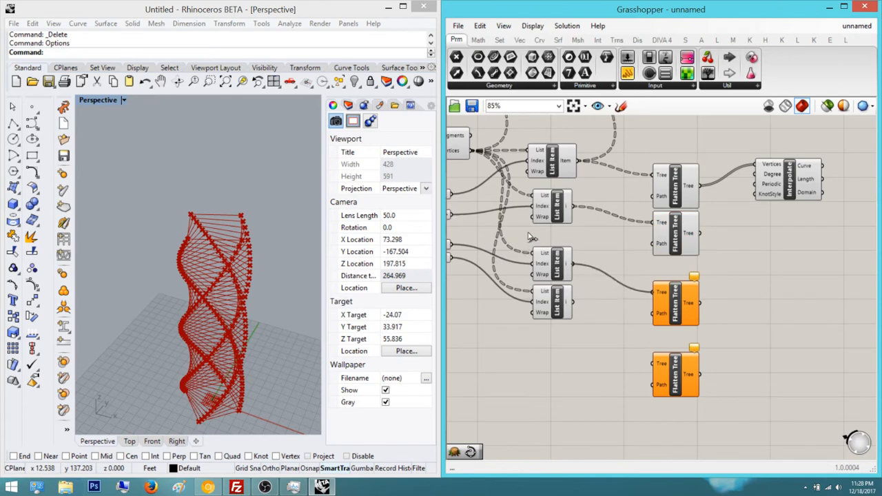
mouse_move(572, 302)
left_mouse_down()
mouse_move(670, 372)
mouse_move(575, 302)
left_mouse_up()
Add another Interpolate curve component below the existing Interpolate
right_click_drag(808, 274, 726, 282)
double_click(737, 266)
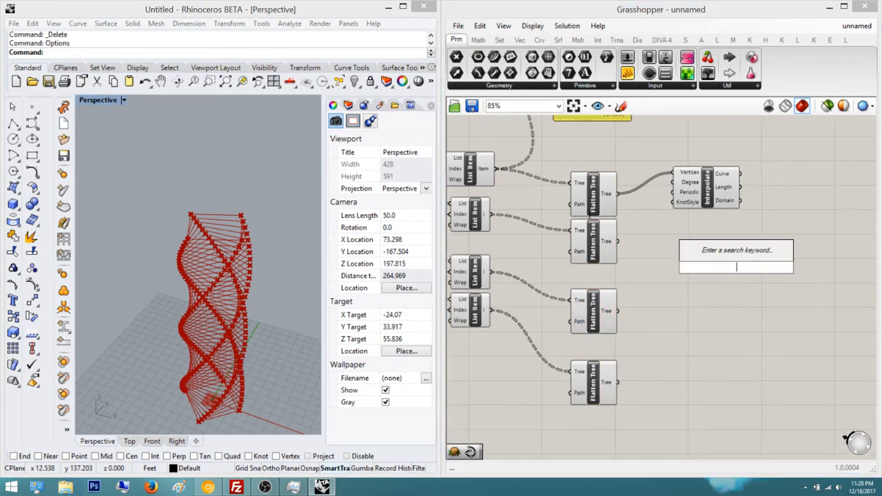
type("interpo")
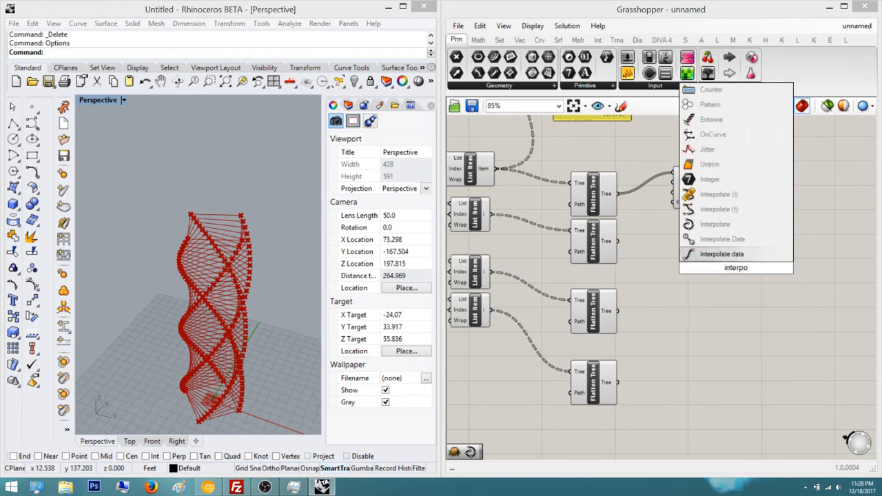
key("Up")
key("Up")
key("Return")
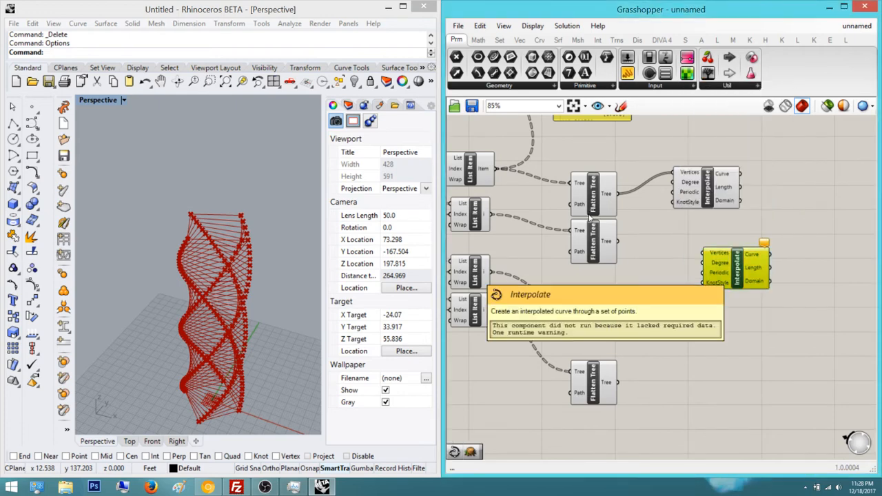
Paste two copies of the new Interpolate component, spread them out below it, and align all four Interpolates in one column
key("ctrl+v")
key("ctrl+v")
mouse_move(736, 268)
left_mouse_down()
mouse_move(715, 355)
mouse_move(720, 384)
mouse_move(739, 277)
mouse_move(728, 342)
left_mouse_up()
left_click(796, 311)
mouse_move(803, 405)
left_mouse_down()
mouse_move(762, 175)
mouse_move(701, 157)
left_mouse_up()
left_click(721, 155)
left_click(791, 163)
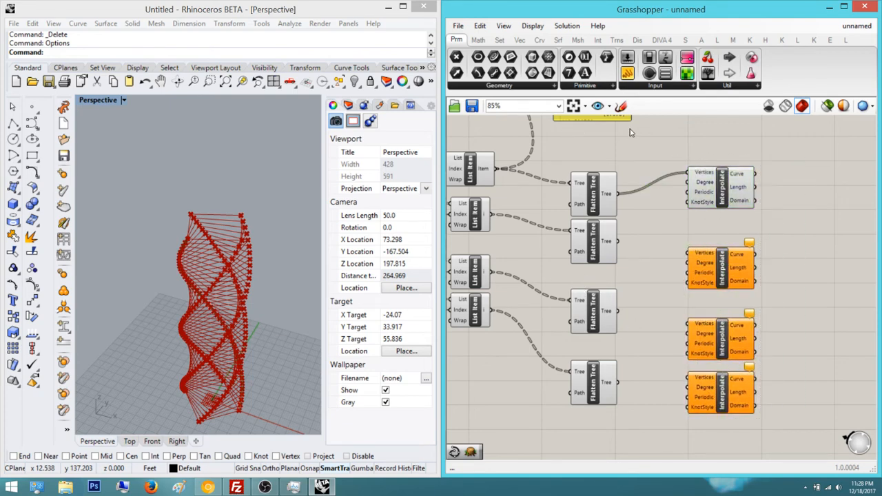
Move the second and third Interpolate components up to even out the spacing, and realign the column
left_click_drag(730, 277, 729, 254)
left_click(780, 400)
left_click_drag(733, 335, 733, 315)
left_click(773, 406)
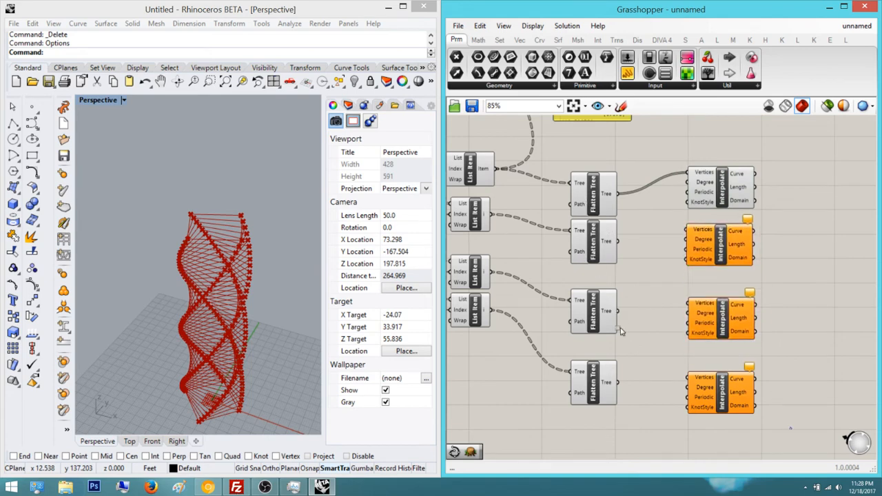
left_click_drag(794, 430, 696, 178)
left_click(578, 136)
left_click_drag(772, 402, 723, 179)
left_click(722, 158)
left_click(779, 206)
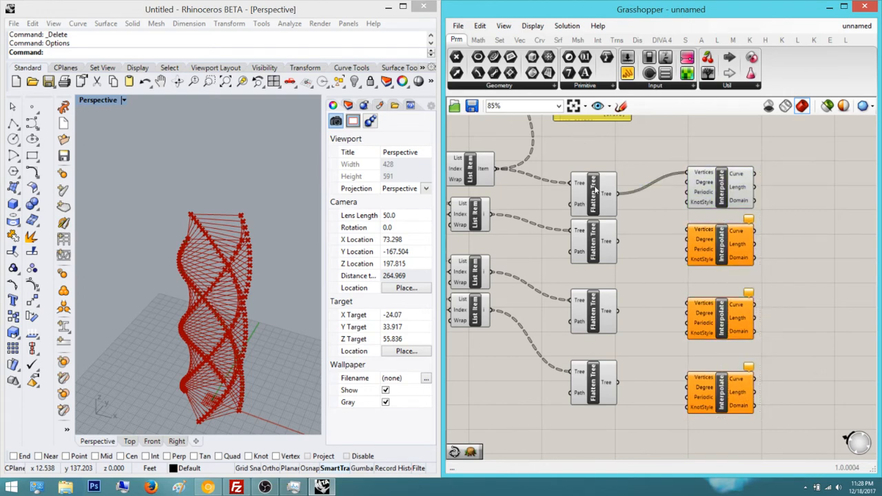
Connect the remaining three Flatten Tree outputs to the Vertices inputs of their Interpolates and check the four edge curves on the tower
left_click_drag(689, 232, 618, 240)
left_click_drag(618, 311, 689, 303)
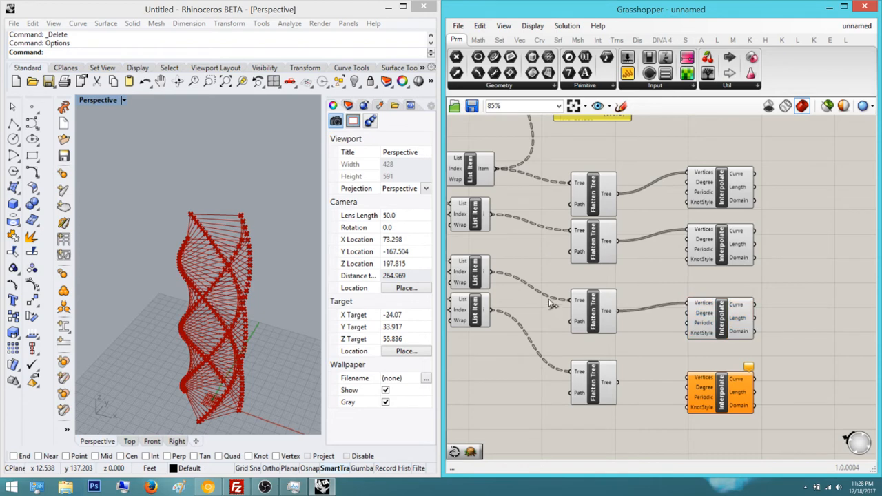
left_click_drag(619, 383, 688, 378)
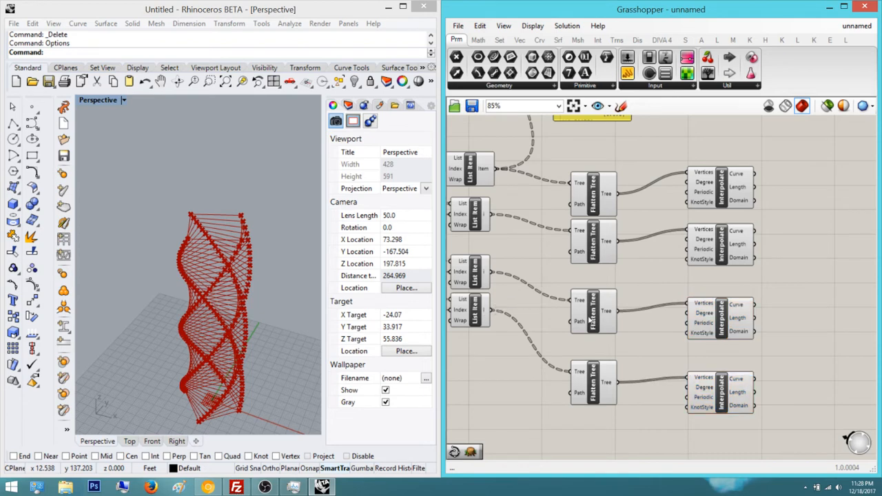
left_click_drag(792, 432, 686, 151)
right_click_drag(231, 205, 200, 144)
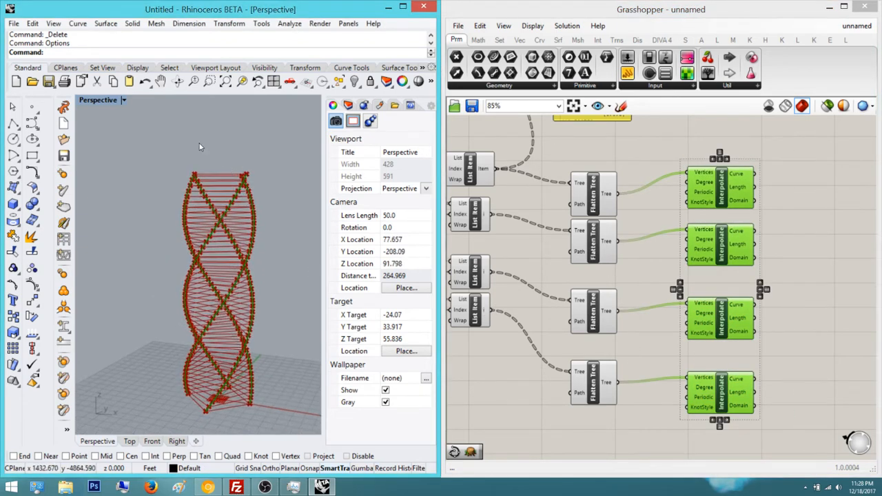
left_click(648, 245)
right_click_drag(648, 245, 564, 200)
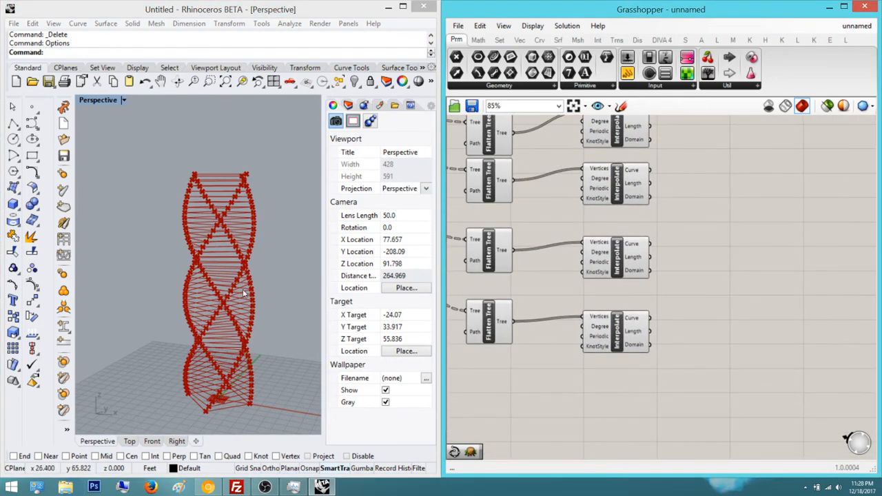
Turn on the preview of the Cap Holes component and inspect the core cylinder inside the tower
scroll(586, 216, "down", 5)
scroll(586, 217, "down", 5)
scroll(520, 194, "up", 10)
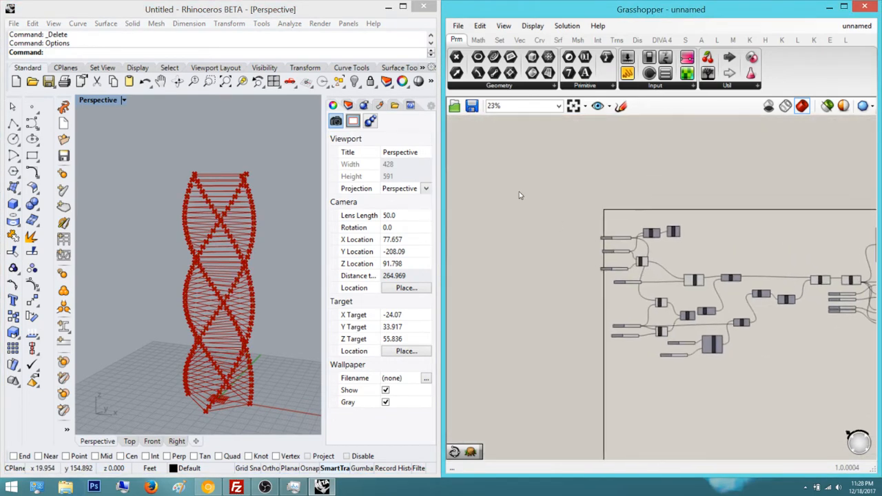
left_click(729, 225)
middle_click(729, 224)
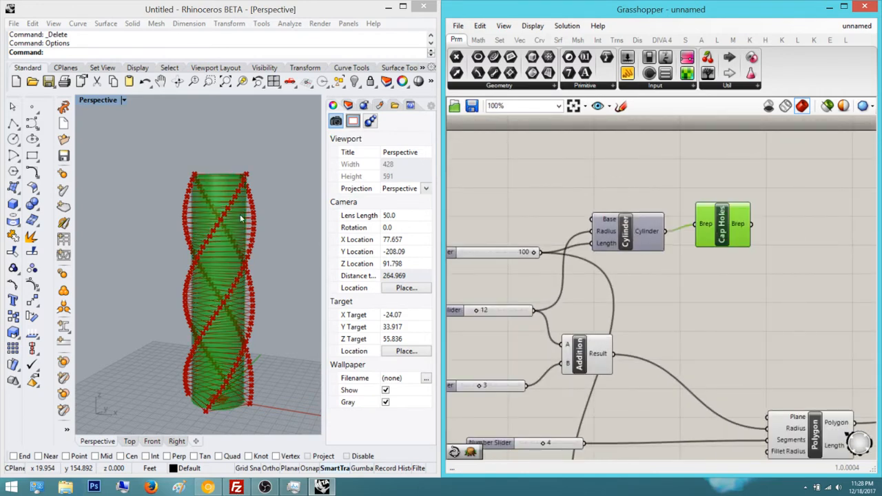
right_click_drag(128, 297, 182, 296)
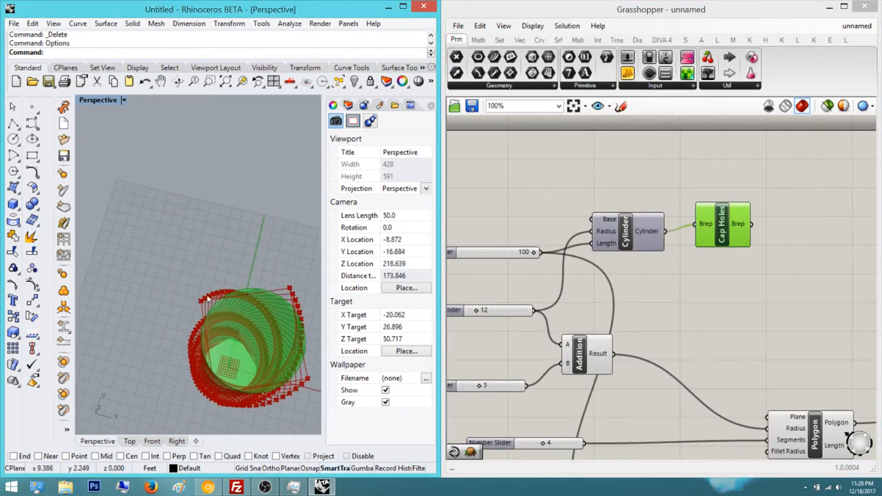
right_click_drag(524, 282, 587, 185)
scroll(587, 185, "down", 2)
right_click_drag(90, 360, 208, 283)
scroll(204, 263, "down", 3)
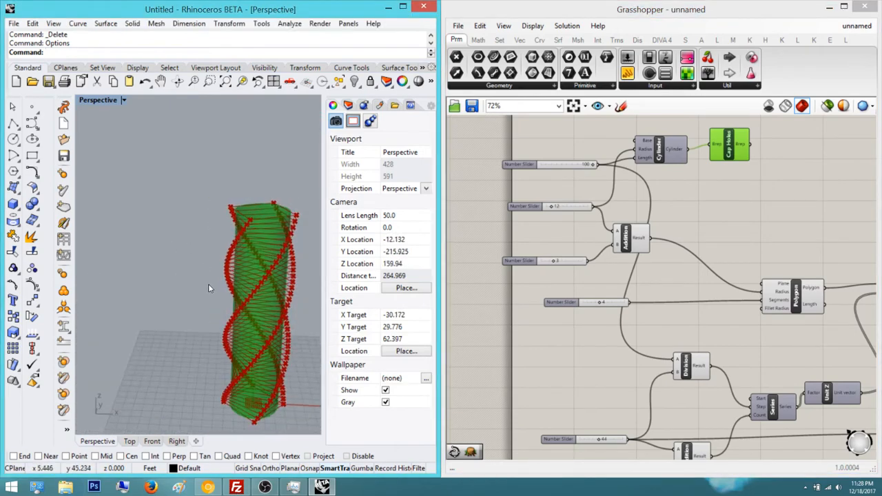
Set the number slider feeding the Addition component's B input, which offsets the polygon radius from the core, to 10
scroll(208, 284, "up", 8)
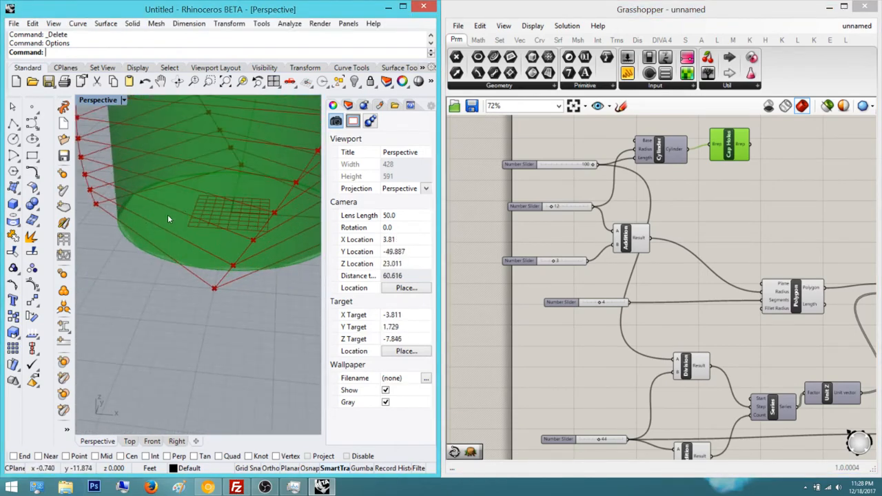
right_click_drag(167, 214, 137, 288)
scroll(466, 207, "down", 1)
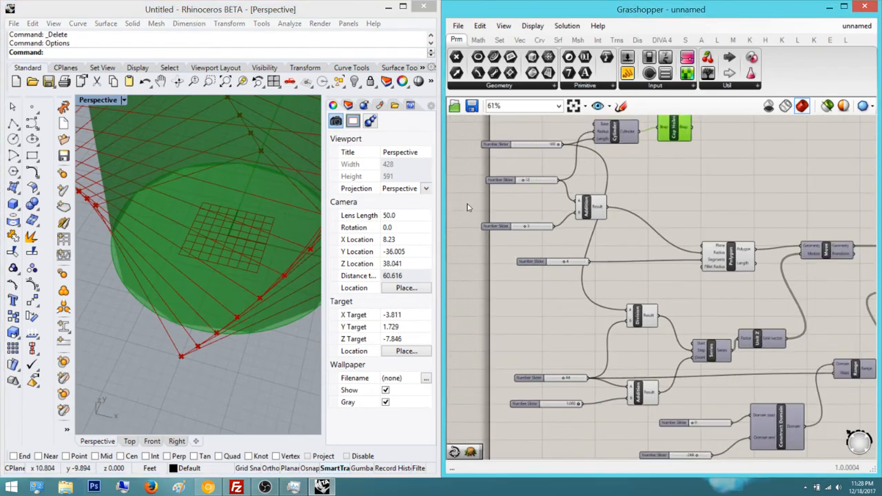
scroll(467, 208, "up", 5)
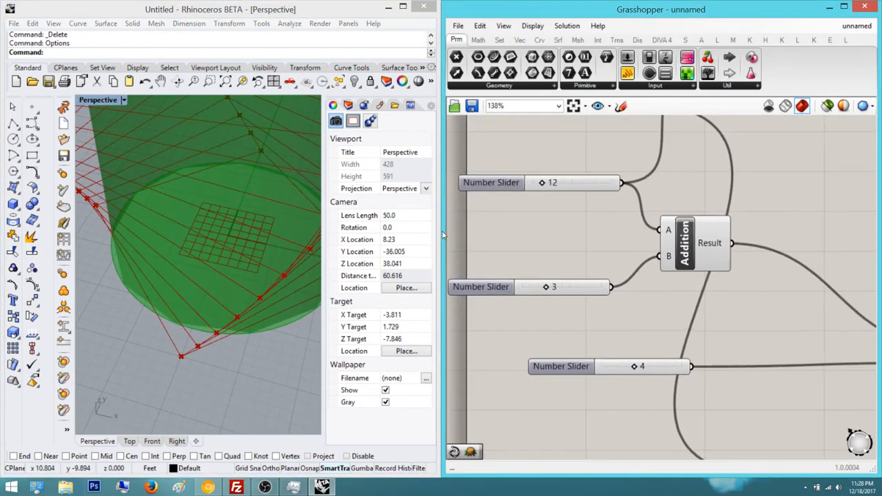
scroll(553, 287, "up", 1)
left_click_drag(545, 287, 619, 288)
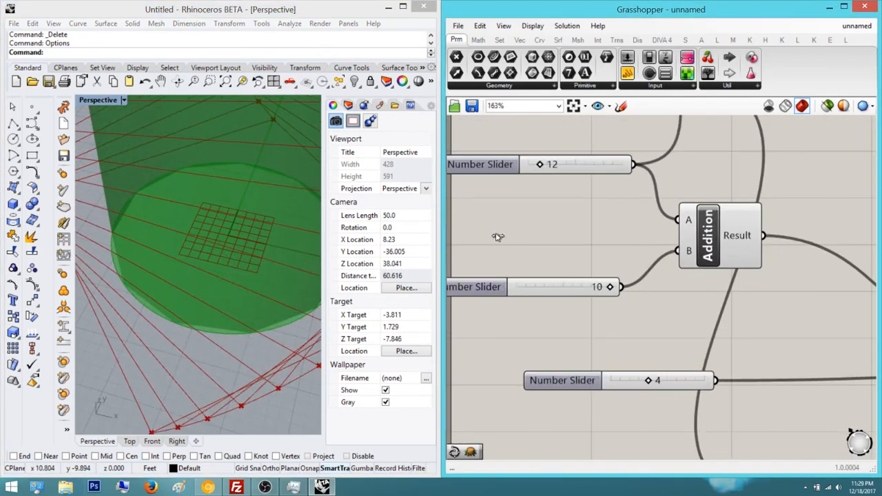
Examine the widened tower and its core cylinder from several angles
right_click_drag(210, 259, 233, 239)
scroll(147, 282, "down", 14)
right_click_drag(545, 306, 525, 308)
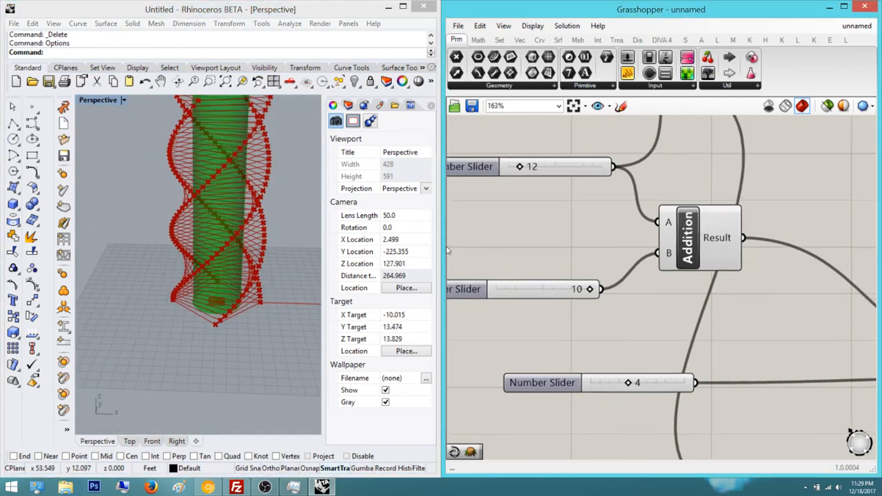
scroll(525, 308, "down", 4)
right_click_drag(180, 183, 152, 177)
scroll(170, 219, "down", 6)
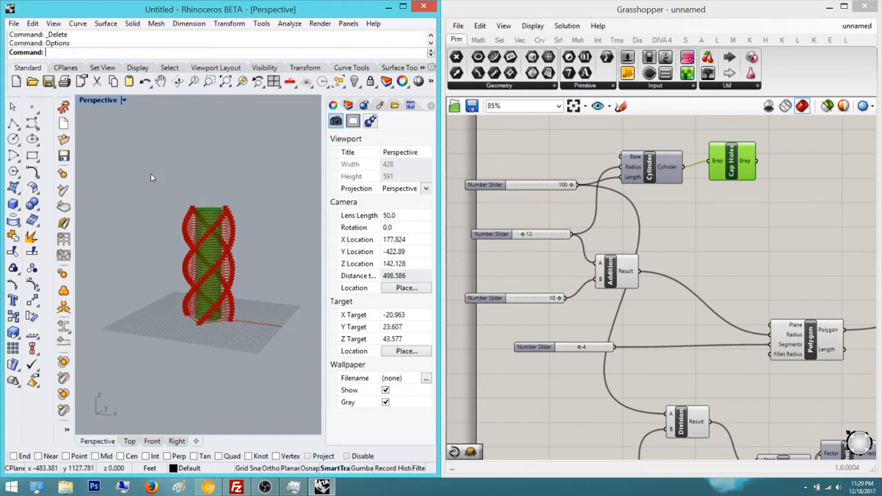
scroll(501, 231, "down", 3)
right_click_drag(500, 230, 371, 253)
right_click_drag(226, 202, 203, 252)
right_click_drag(608, 241, 524, 237)
scroll(524, 236, "down", 3)
right_click_drag(728, 246, 546, 243)
scroll(571, 327, "up", 2)
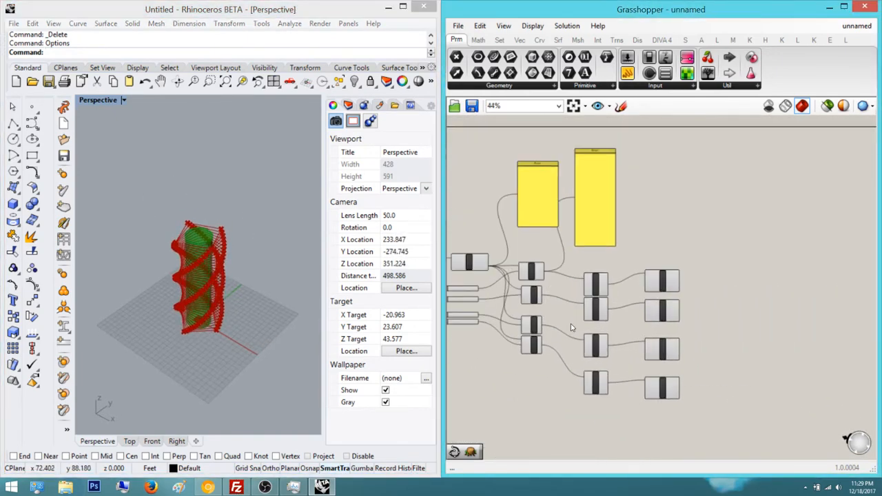
Review the Flatten Tree and Interpolate chains and compare their edge curves with the tower close up
right_click_drag(470, 193, 658, 197)
scroll(658, 197, "down", 3)
right_click_drag(606, 190, 577, 149)
scroll(752, 250, "up", 6)
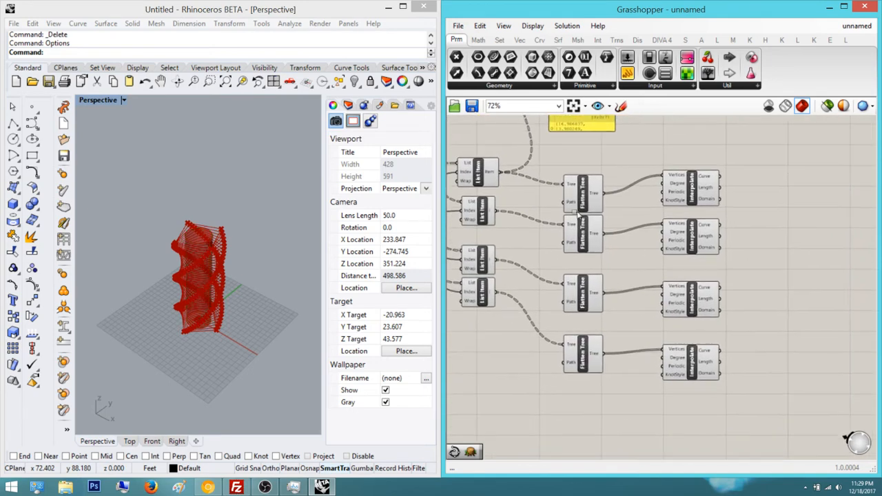
left_click_drag(771, 374, 673, 152)
left_click(591, 168)
right_click_drag(591, 169, 536, 140)
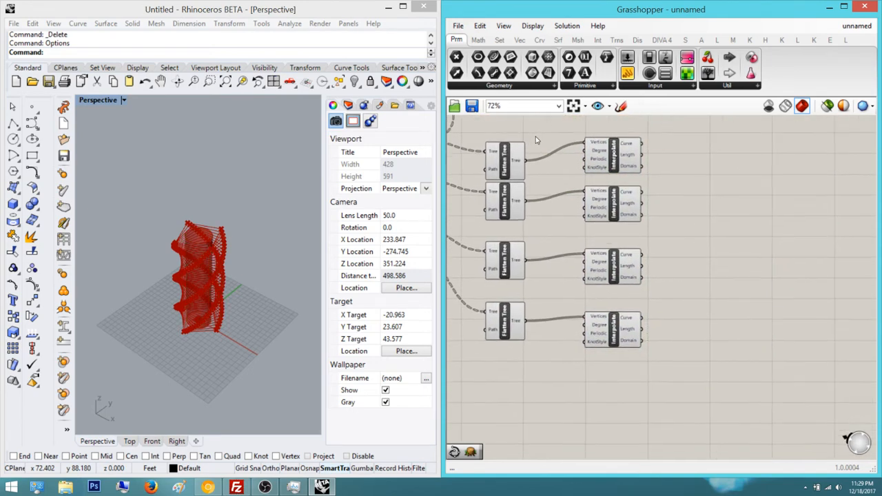
scroll(191, 192, "up", 3)
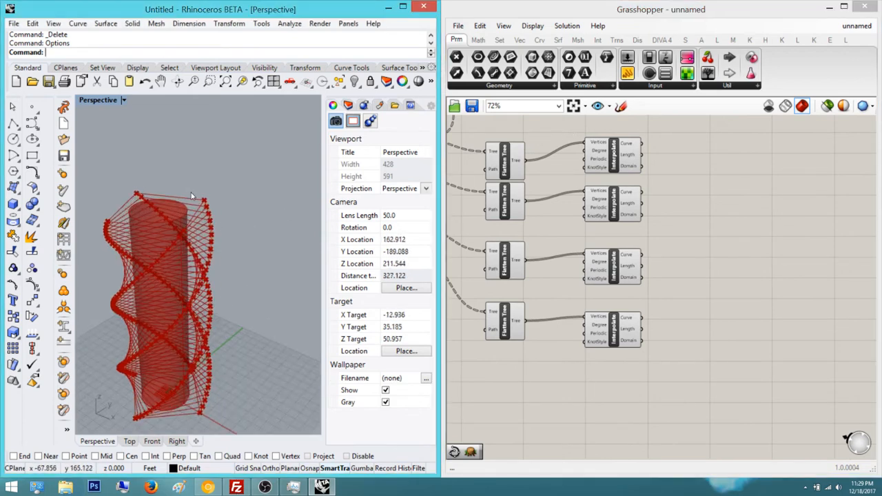
scroll(191, 192, "up", 2)
right_click_drag(560, 200, 594, 202)
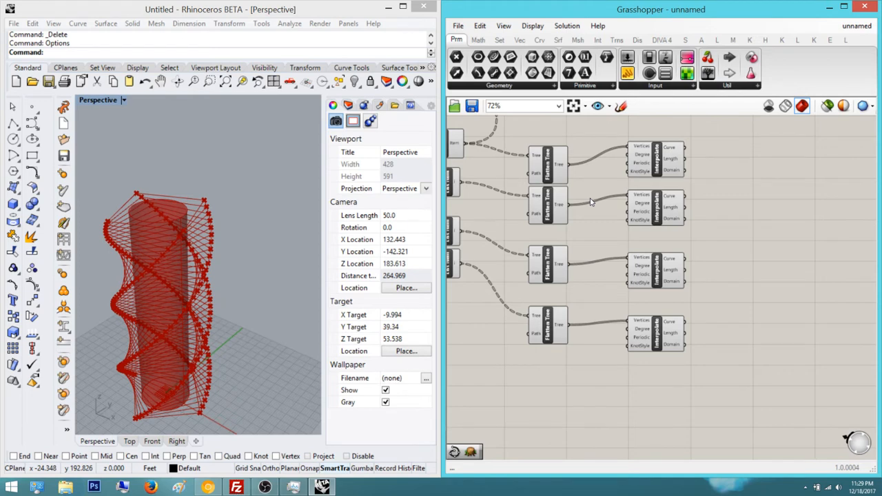
right_click_drag(590, 201, 562, 206)
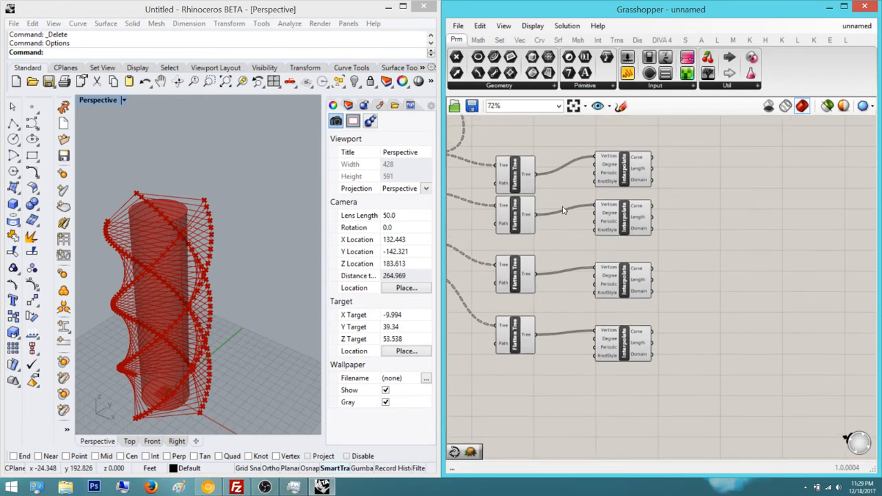
Add a Perp Frames component beside the Interpolate components
double_click(563, 209)
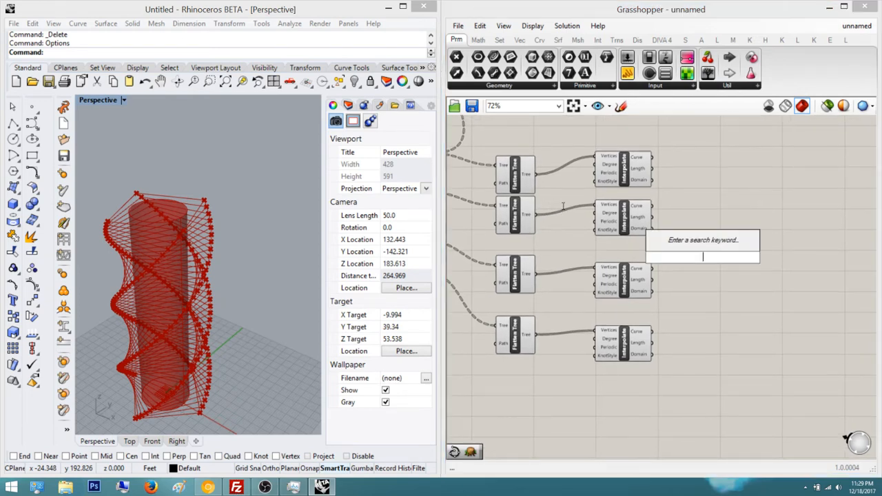
type("perp")
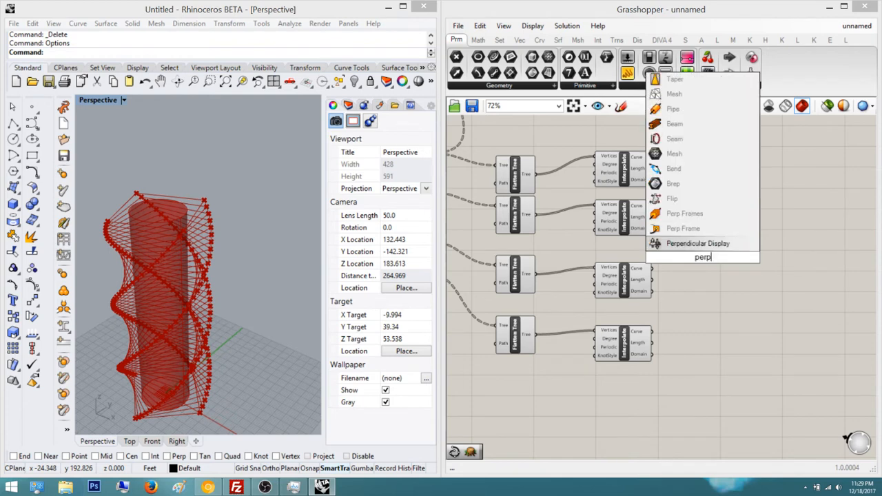
key("Up")
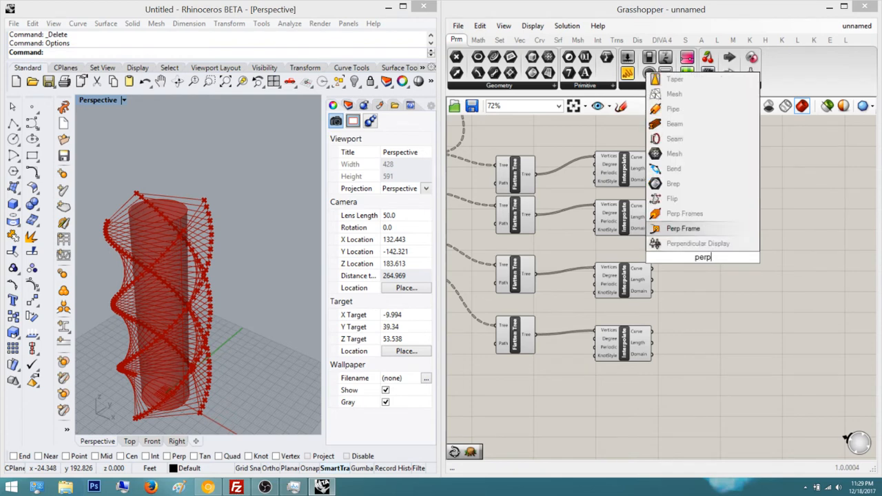
key("Up")
key("Return")
scroll(551, 214, "up", 3)
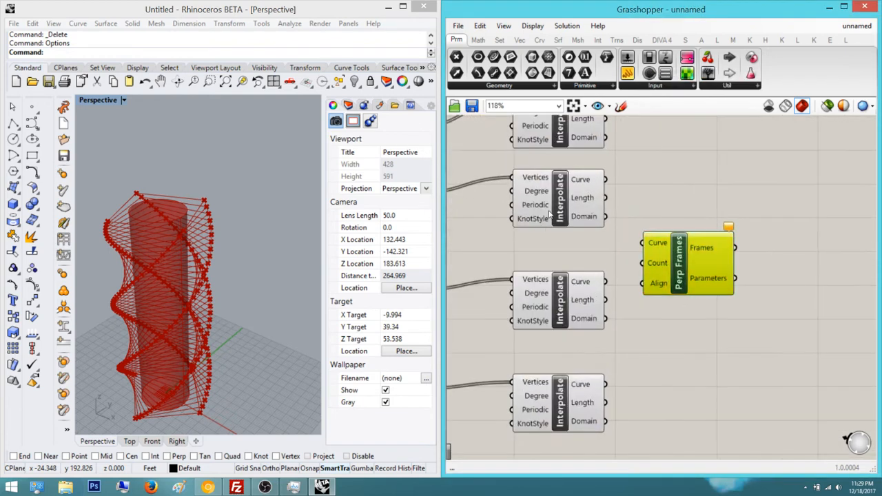
Move the Perp Frames component up level with the first Interpolate component
scroll(548, 219, "down", 2)
scroll(547, 227, "up", 1)
left_click_drag(664, 312, 687, 186)
left_click(589, 152)
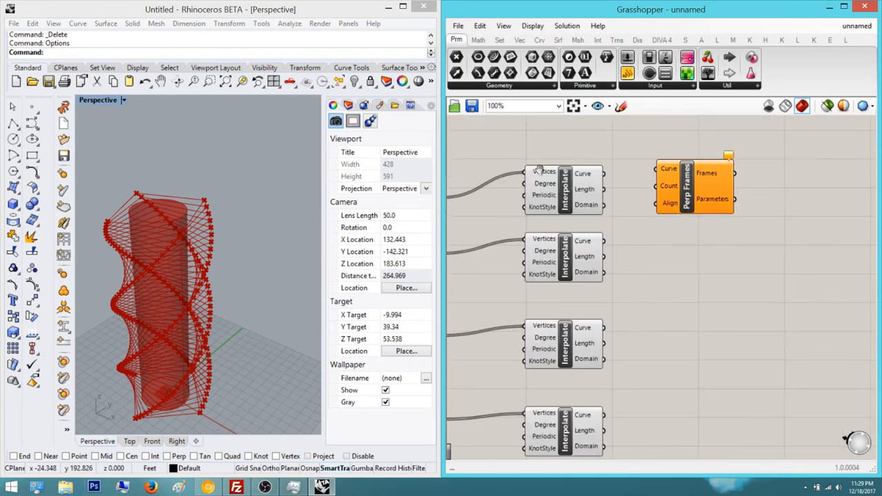
right_click_drag(540, 171, 481, 201)
left_click(477, 233)
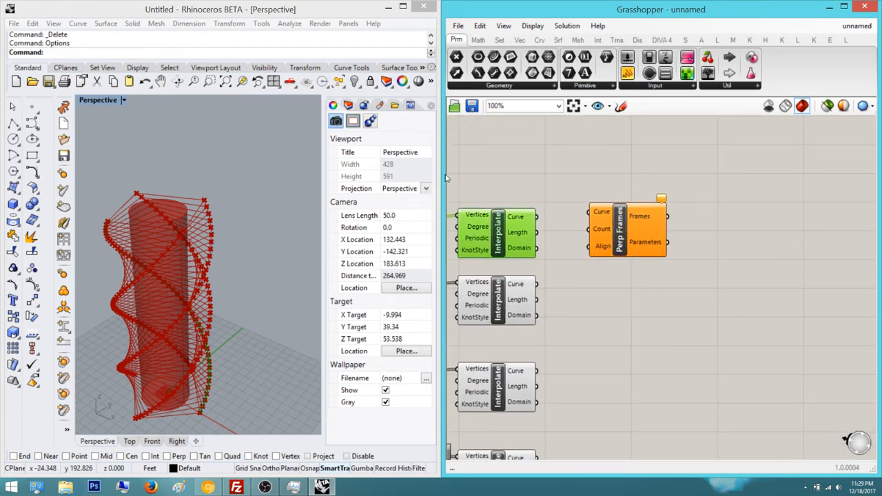
left_click(562, 165)
Hide the viewport previews of the Rotate and Explode components
scroll(605, 147, "down", 2)
right_click_drag(604, 147, 810, 156)
scroll(679, 162, "down", 1)
right_click_drag(479, 173, 609, 171)
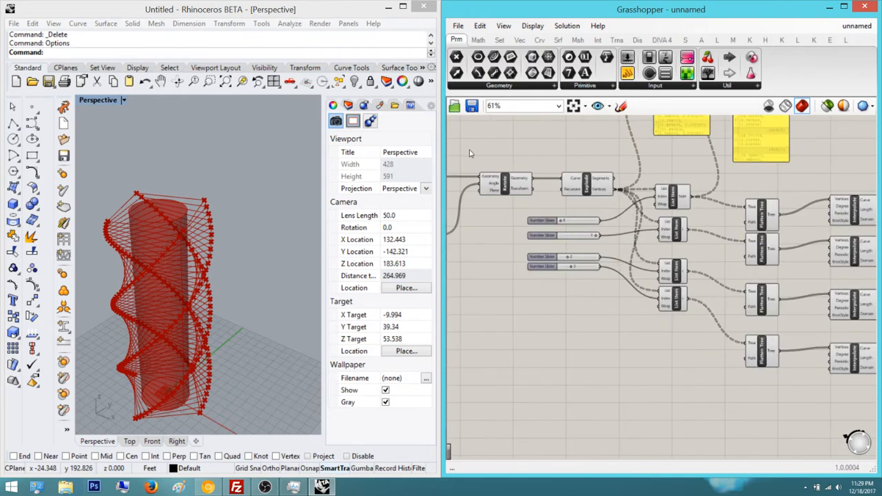
left_click(522, 184)
middle_click(522, 184)
left_click(557, 147)
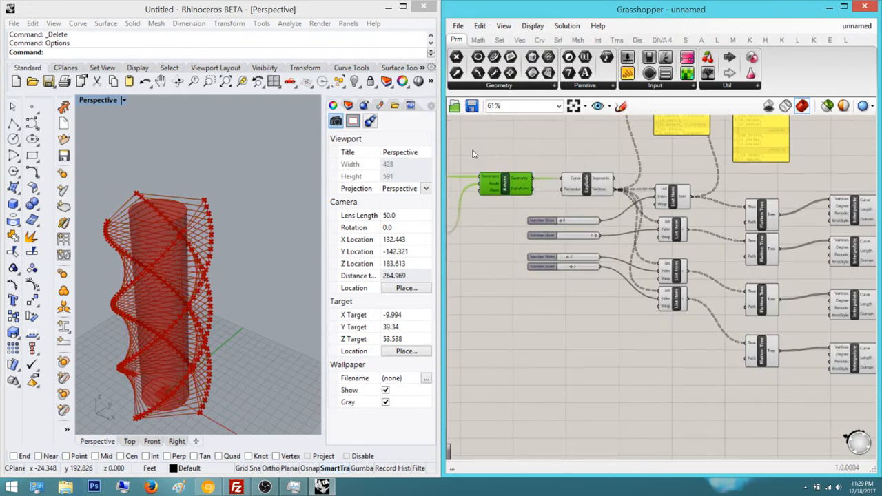
left_click(592, 187)
middle_click(591, 187)
left_click(627, 150)
left_click(641, 187)
right_click_drag(742, 266, 644, 229)
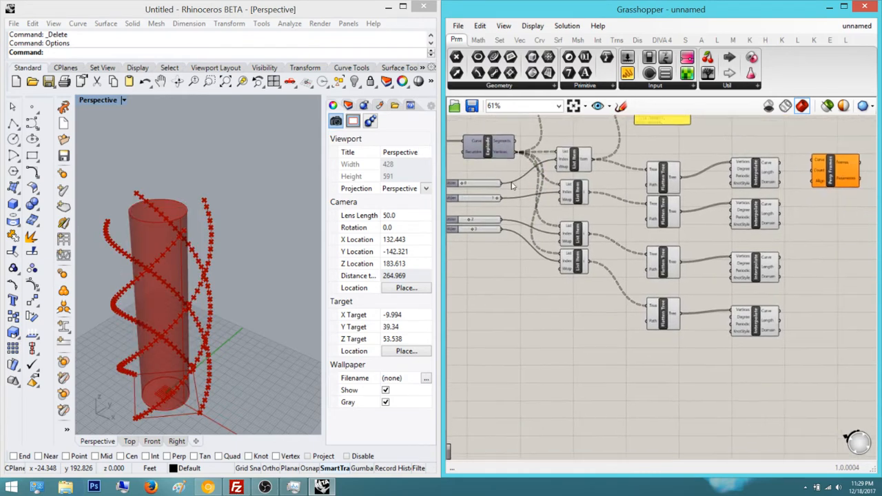
Hide the viewport previews of the List Item and Flatten Tree components so only the interpolated edge curves show
scroll(645, 228, "down", 2)
right_click_drag(739, 240, 654, 207)
scroll(648, 198, "up", 1)
right_click_drag(607, 222, 669, 297)
mouse_move(651, 402)
left_mouse_down()
mouse_move(559, 266)
mouse_move(540, 209)
left_mouse_up()
middle_click(611, 202)
left_click(645, 166)
left_click(646, 193)
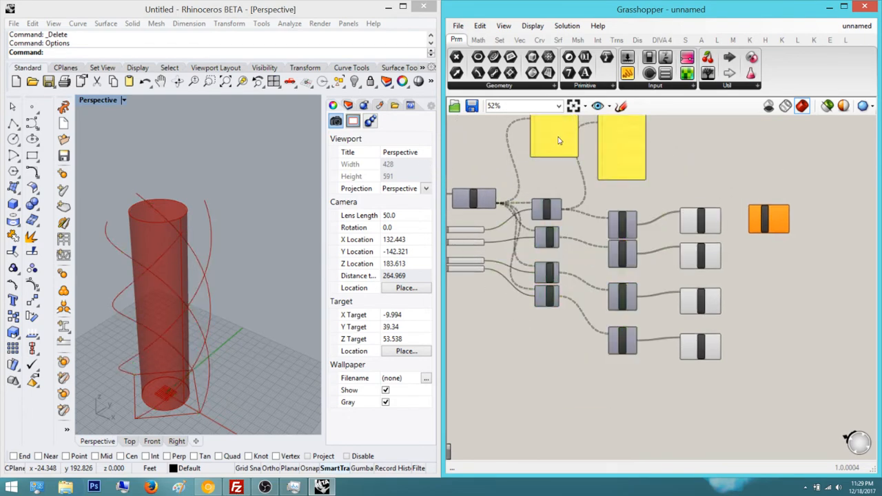
Connect the first Interpolate component's Curve output to the Perp Frames Curve input and highlight the resulting frames
scroll(546, 166, "up", 4)
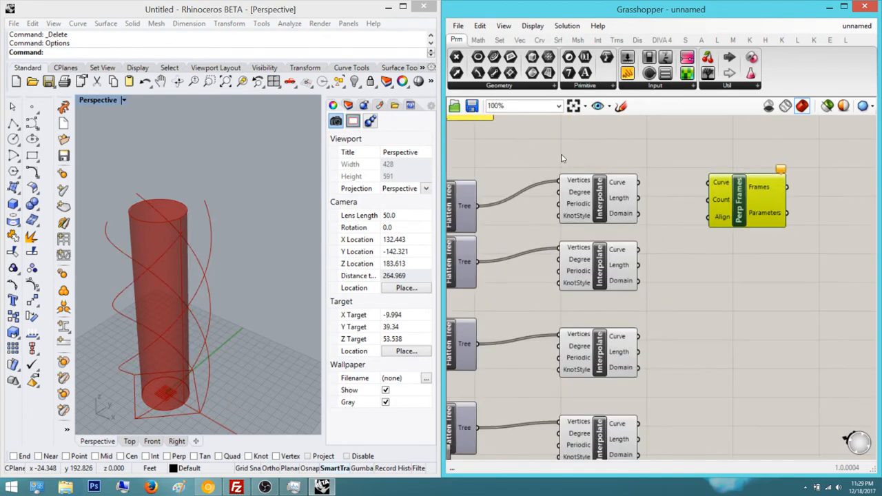
left_click_drag(708, 183, 639, 183)
left_click(720, 286)
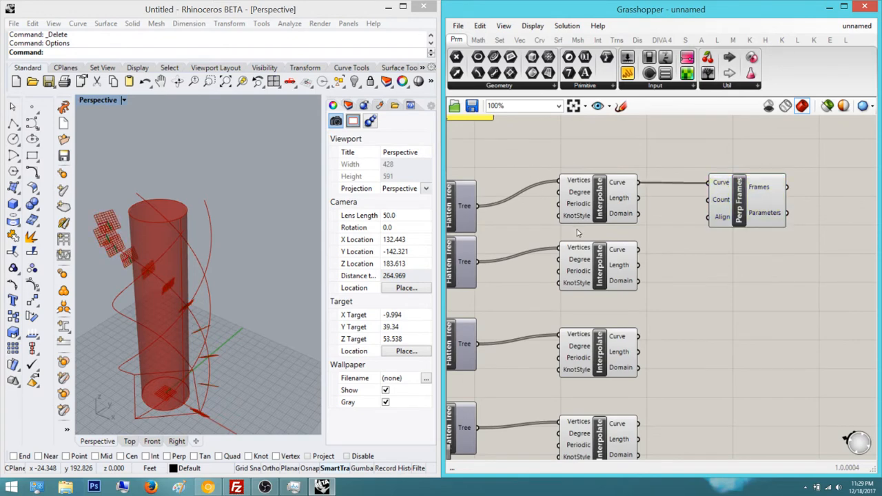
right_click_drag(718, 253, 665, 228)
left_click(697, 159)
right_click_drag(733, 223, 681, 239)
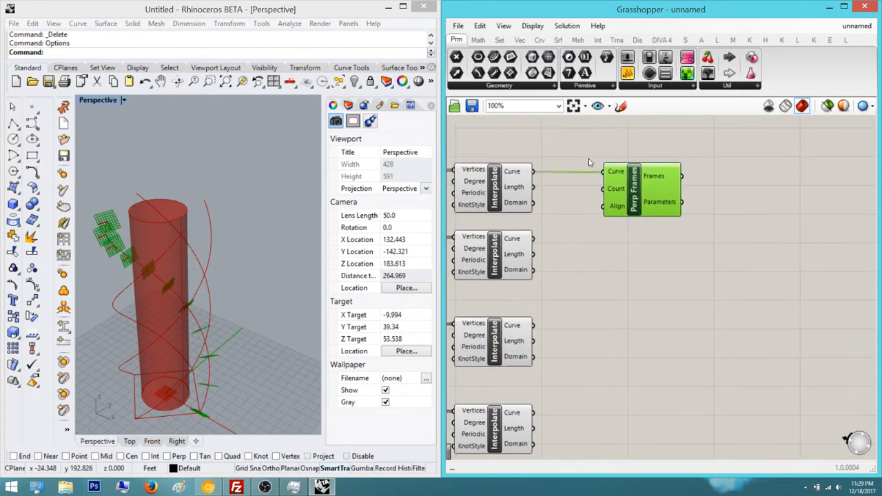
Add a Sweep1 component and place it well after Perp Frames, leaving space between them
double_click(753, 197)
type("swee")
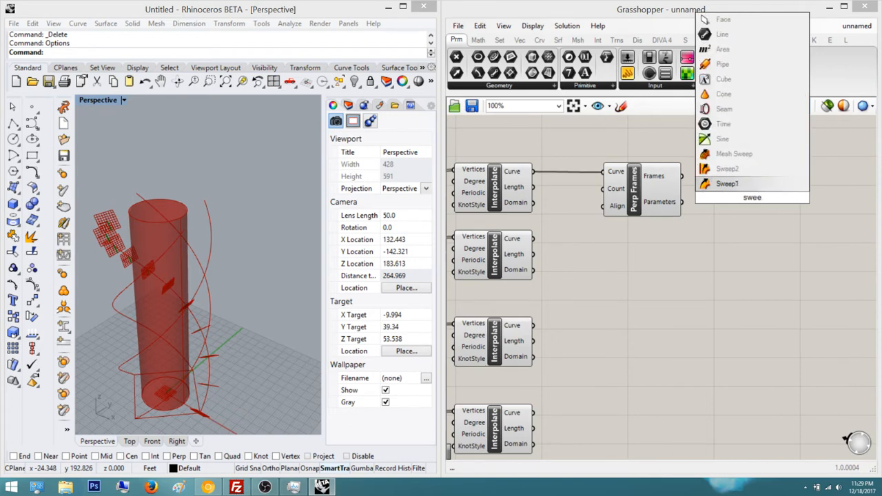
key("Return")
right_click_drag(735, 204, 594, 229)
mouse_move(594, 229)
left_mouse_down()
mouse_move(730, 210)
mouse_move(777, 228)
left_mouse_up()
left_click(716, 248)
left_click(799, 188)
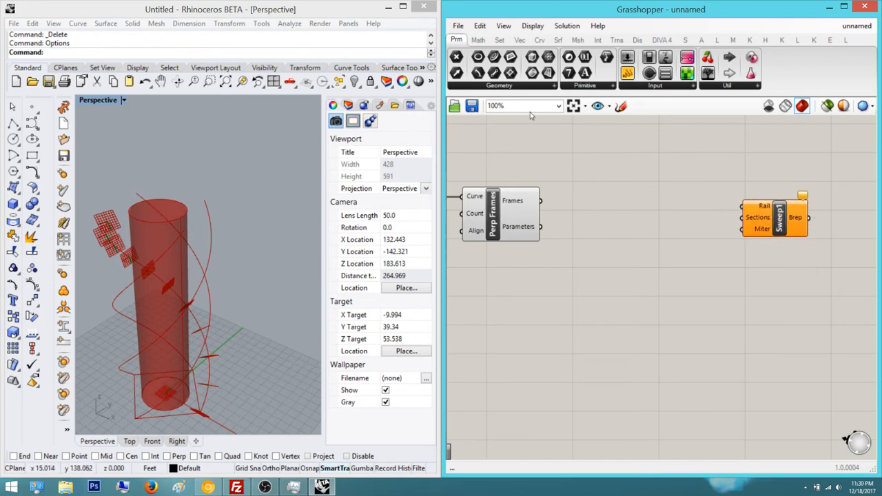
Add a Pipe component and place it beneath Sweep1
double_click(628, 283)
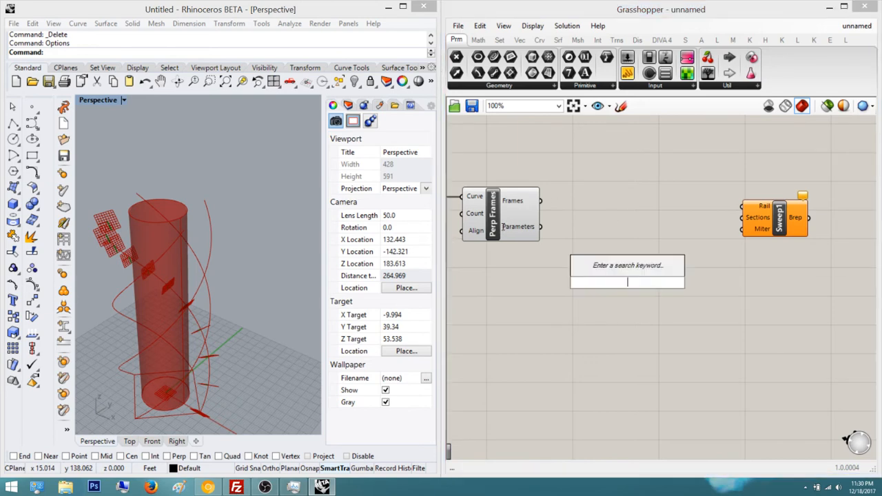
type("pipe")
key("Return")
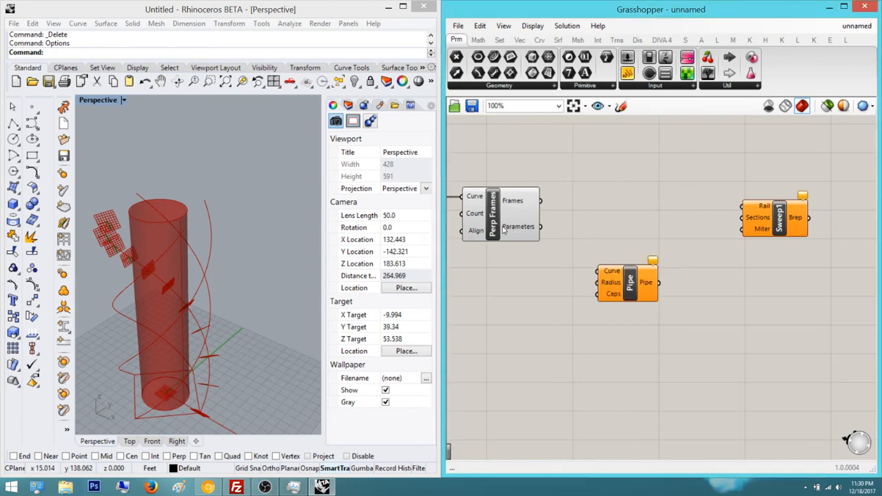
mouse_move(631, 283)
left_mouse_down()
mouse_move(783, 261)
mouse_move(542, 202)
mouse_move(575, 230)
left_mouse_up()
left_click(615, 239)
Try the Pipe component on the first Interpolate component's Curve output, and delete it
scroll(642, 283, "down", 4)
right_click_drag(645, 284, 683, 267)
scroll(553, 225, "up", 2)
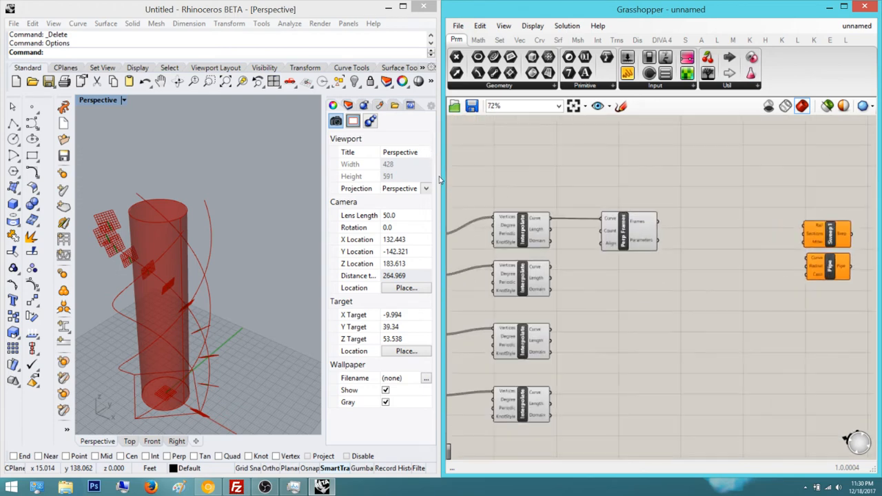
left_click_drag(550, 219, 808, 259)
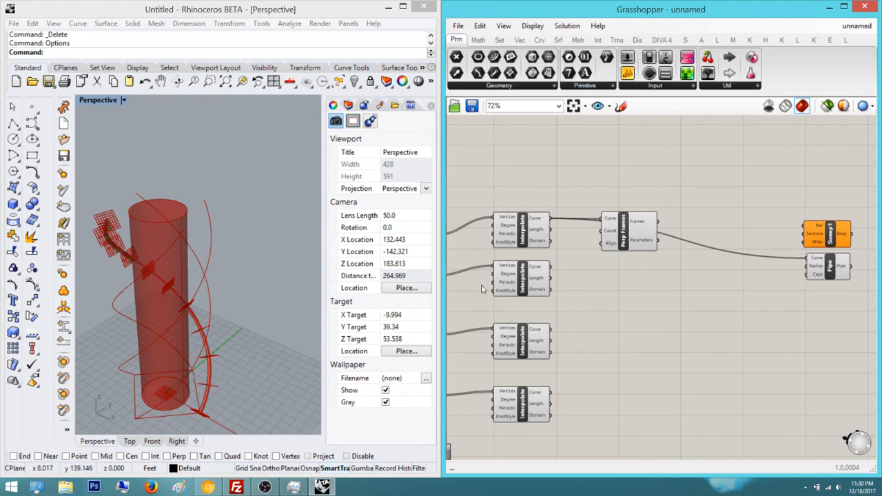
scroll(620, 238, "up", 3)
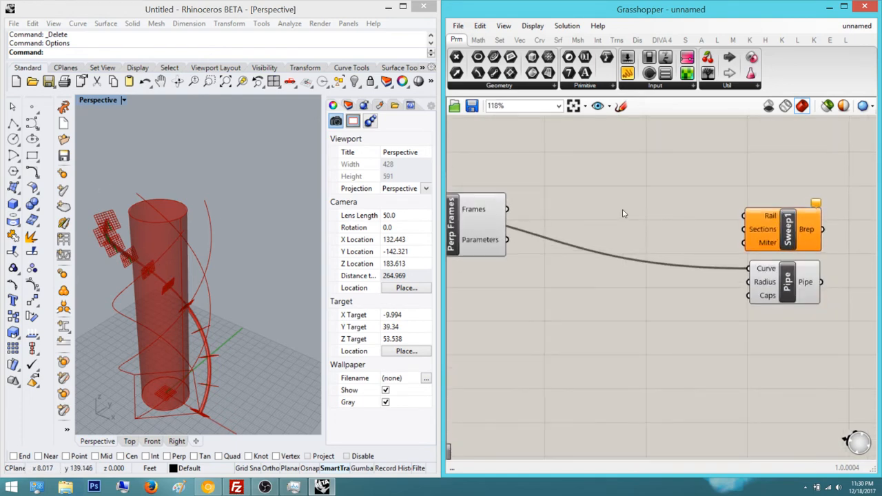
key("Tab")
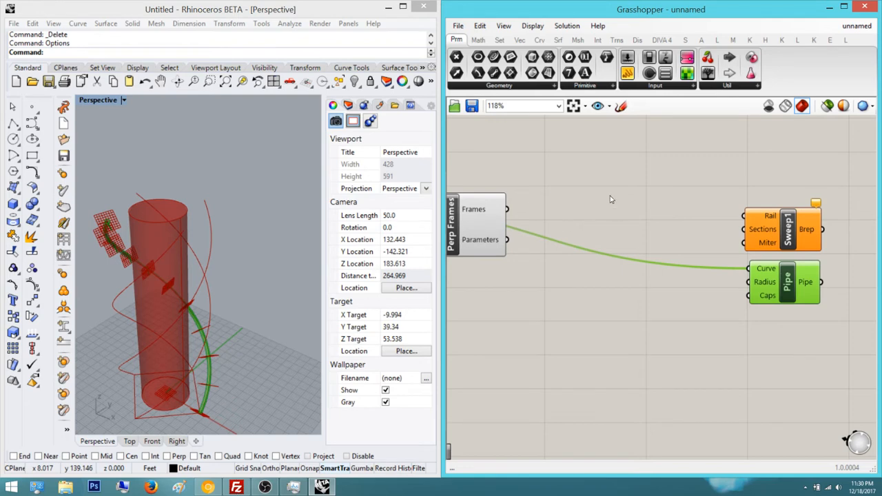
key("Delete")
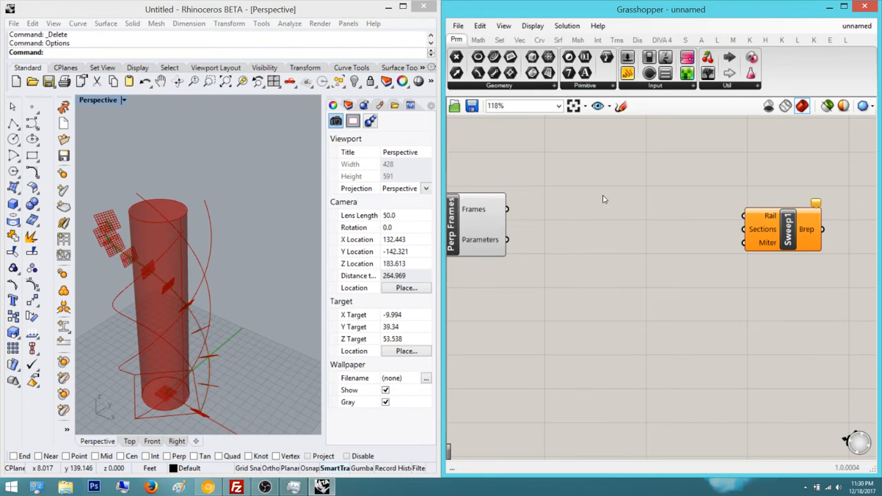
Add a Rectangle component between Perp Frames and Sweep1
double_click(549, 176)
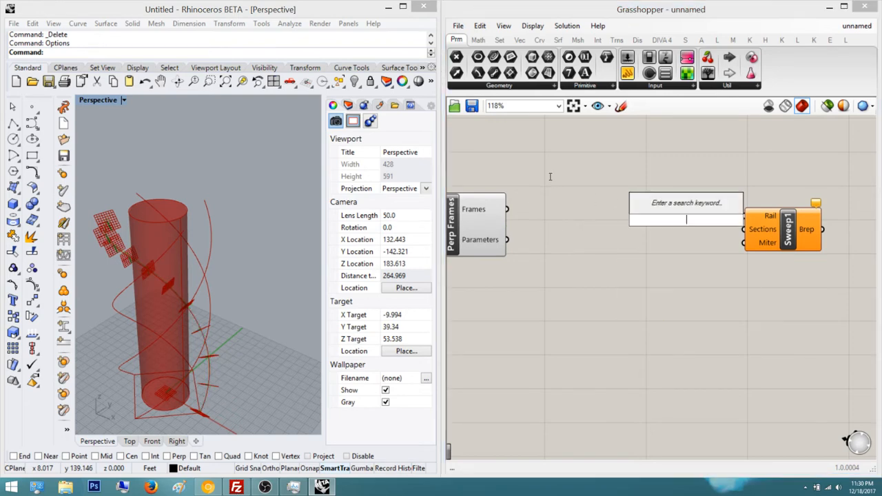
double_click(504, 226)
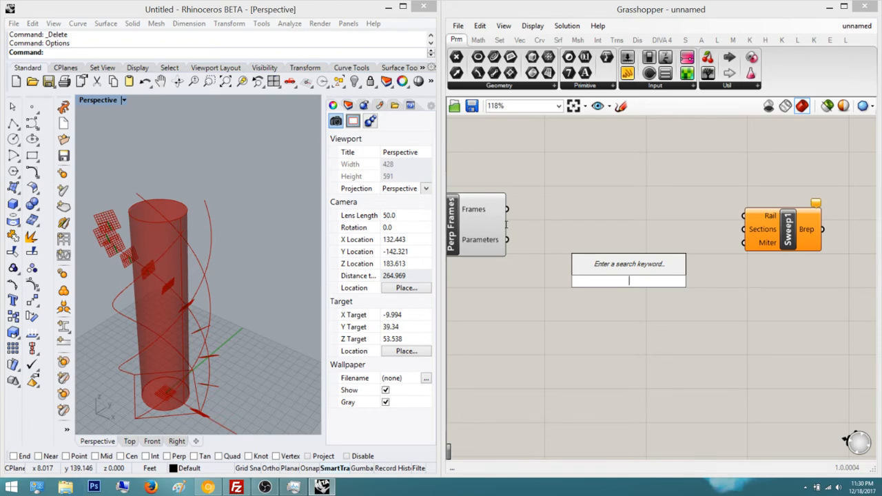
type("rec")
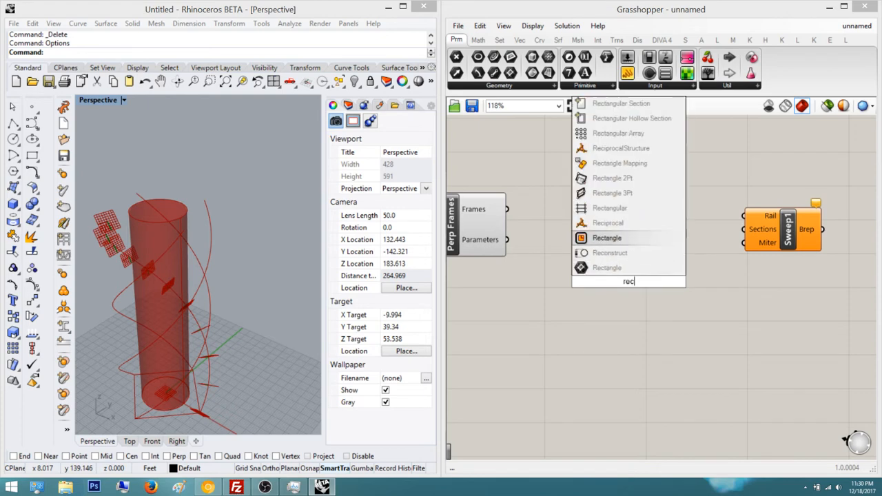
key("Return")
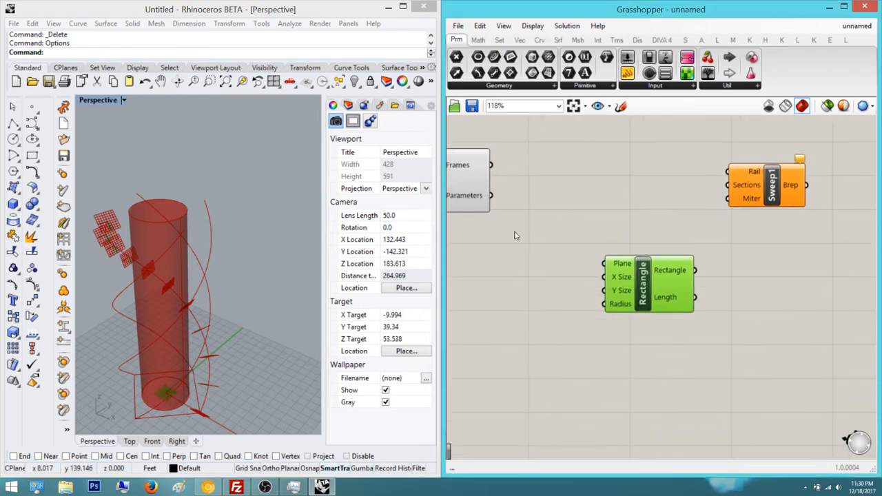
Connect the Frames output of Perp Frames to the Rectangle component's Plane input
scroll(157, 331, "up", 5)
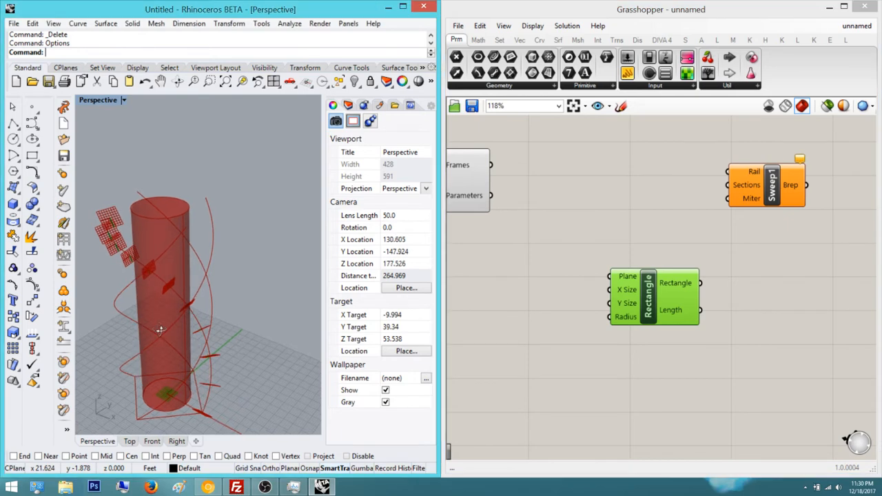
scroll(146, 331, "down", 6)
right_click_drag(147, 331, 172, 265)
scroll(149, 262, "up", 3)
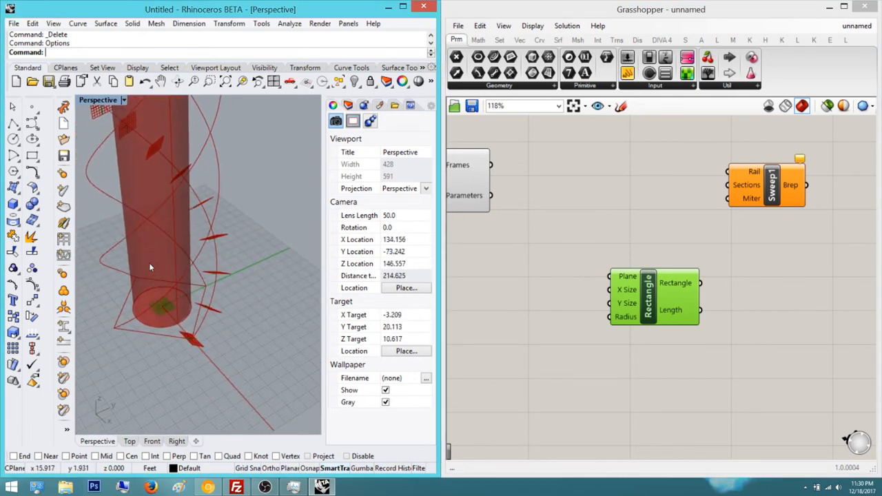
scroll(700, 351, "down", 1)
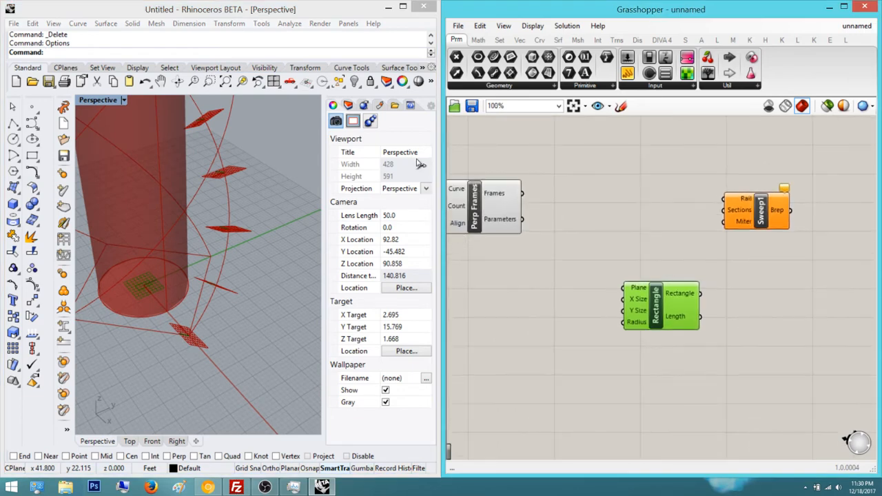
left_click_drag(623, 288, 512, 236)
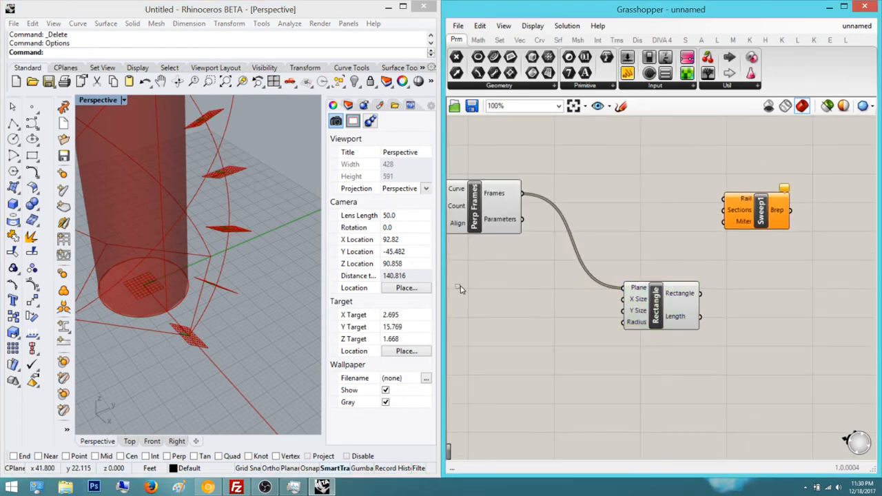
Add two number sliders with values 10 and 20 and place them beside the Rectangle component's size inputs
double_click(475, 284)
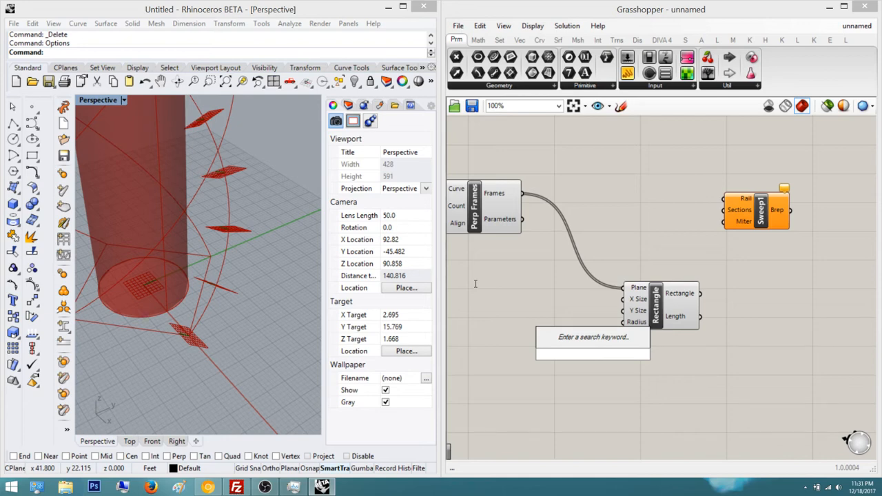
type("10")
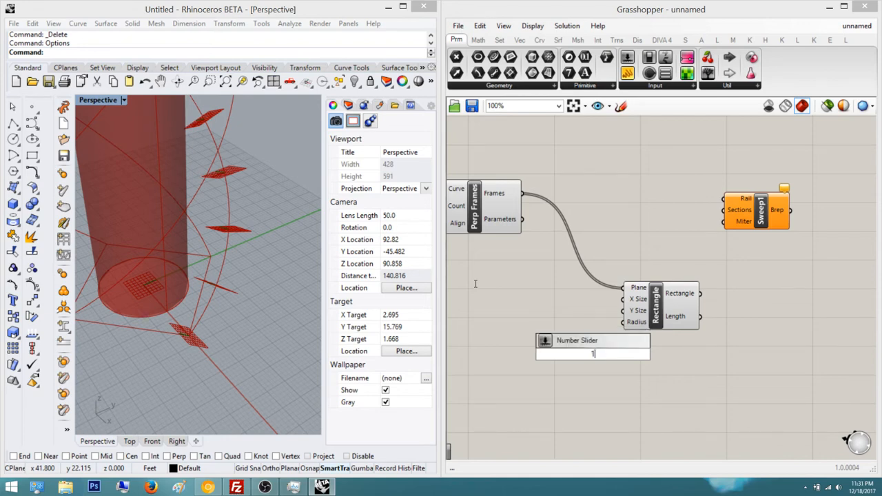
key("Return")
double_click(471, 296)
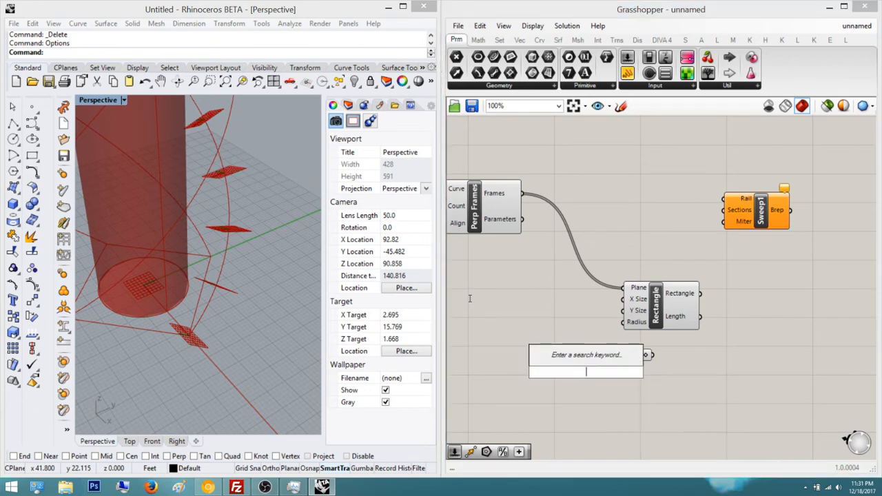
type("20")
key("Return")
right_click_drag(525, 277, 621, 264)
left_click_drag(655, 343, 587, 298)
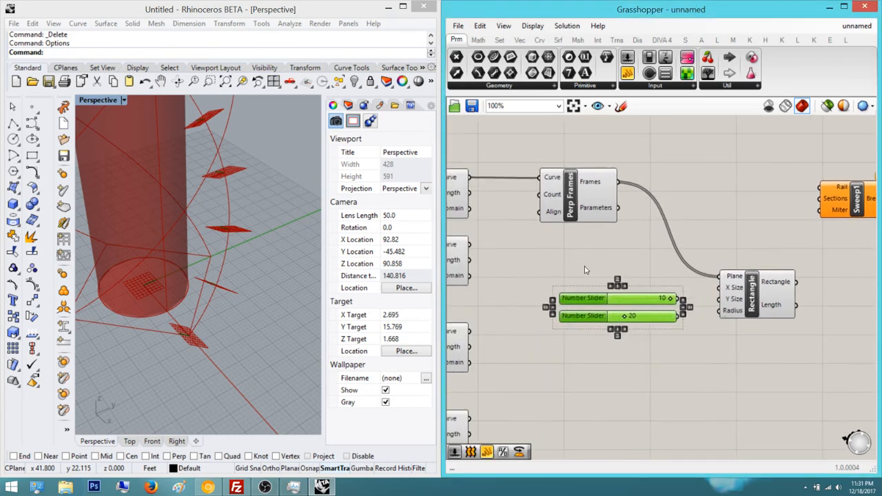
left_click(530, 246)
scroll(530, 246, "up", 3)
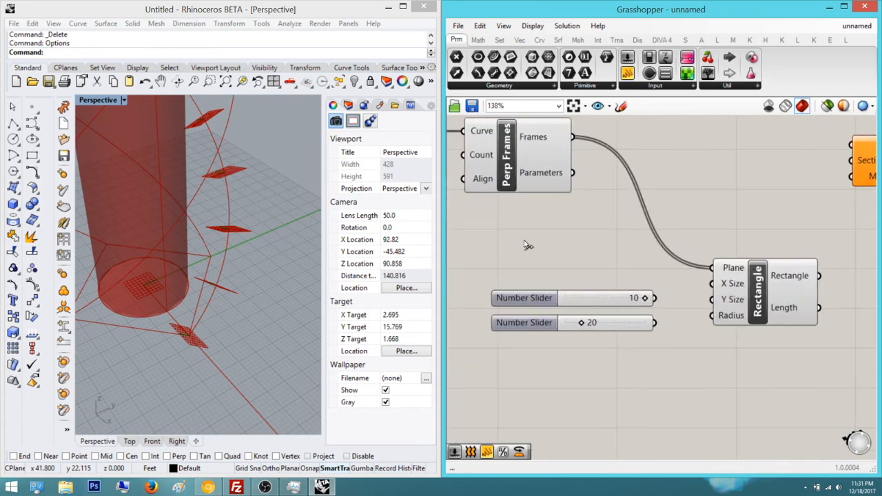
Connect the 20 slider to the Rectangle's X Size and the 10 slider to its Y Size
right_click_drag(176, 241, 65, 250)
scroll(65, 249, "up", 8)
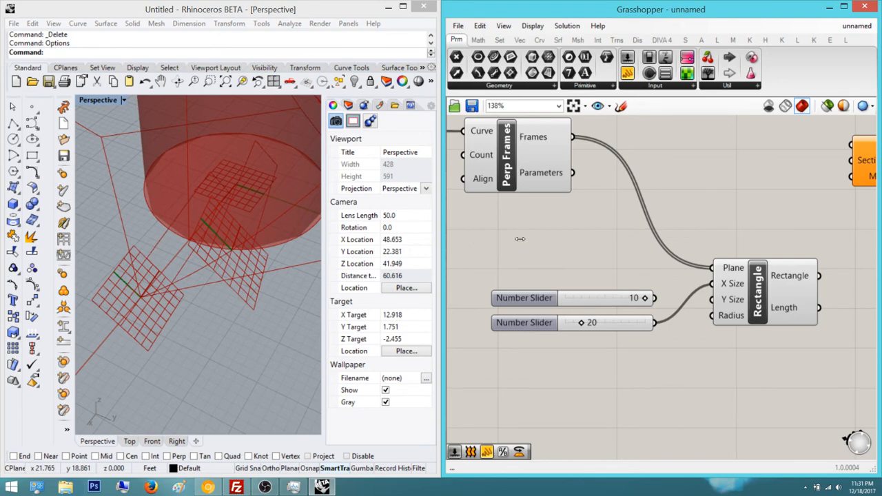
left_click_drag(655, 298, 712, 301)
right_click_drag(204, 222, 139, 171)
scroll(516, 218, "down", 2)
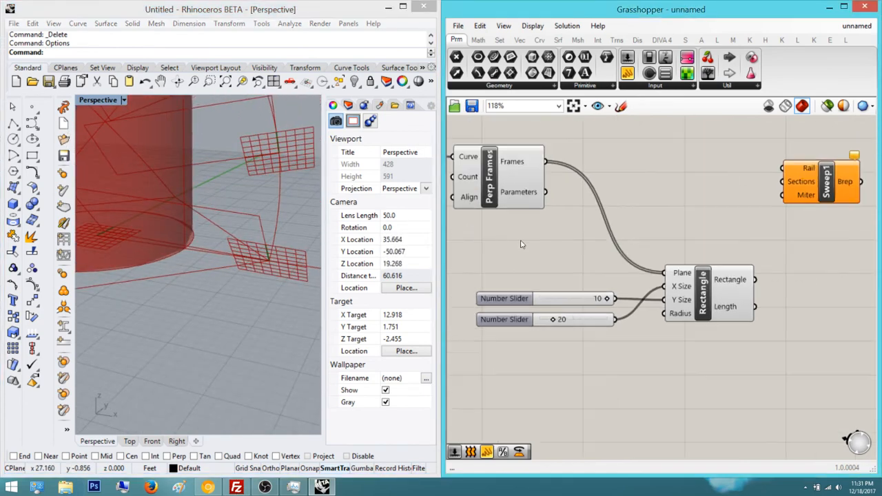
double_click(543, 286)
type("rec")
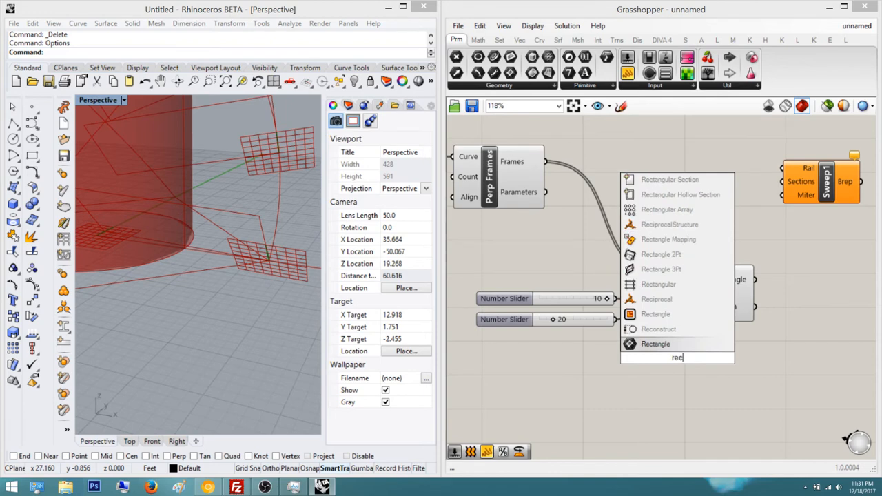
key("Up")
key("Up")
key("Up")
key("Up")
key("Up")
key("Up")
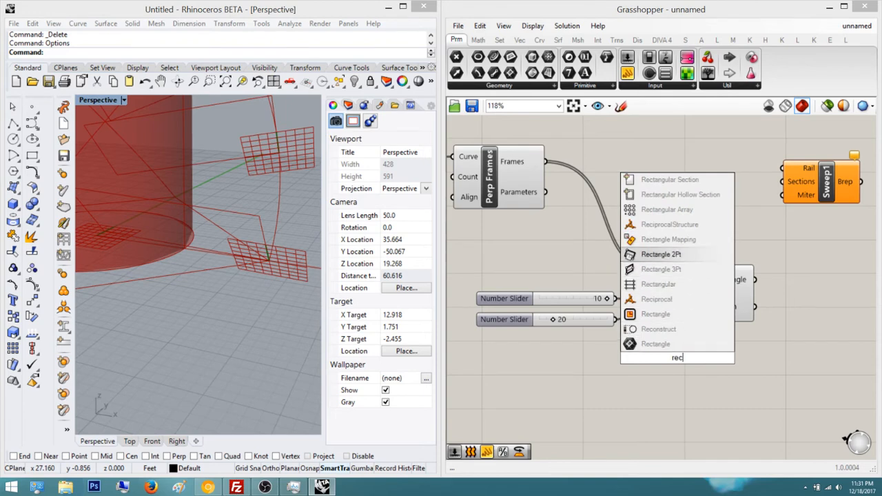
key("Escape")
Move the Rectangle component farther from its sliders and place the 10 slider below the 20 slider
right_click_drag(543, 290, 518, 295)
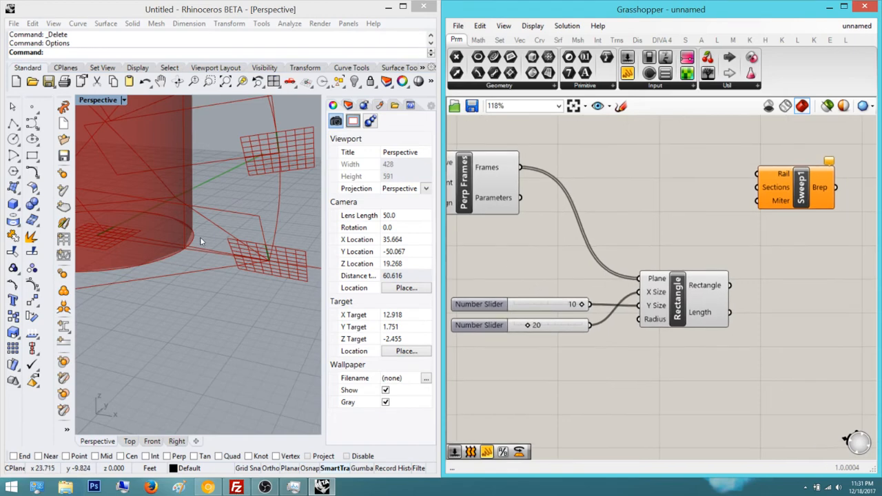
right_click_drag(197, 244, 185, 199)
scroll(606, 117, "up", 2)
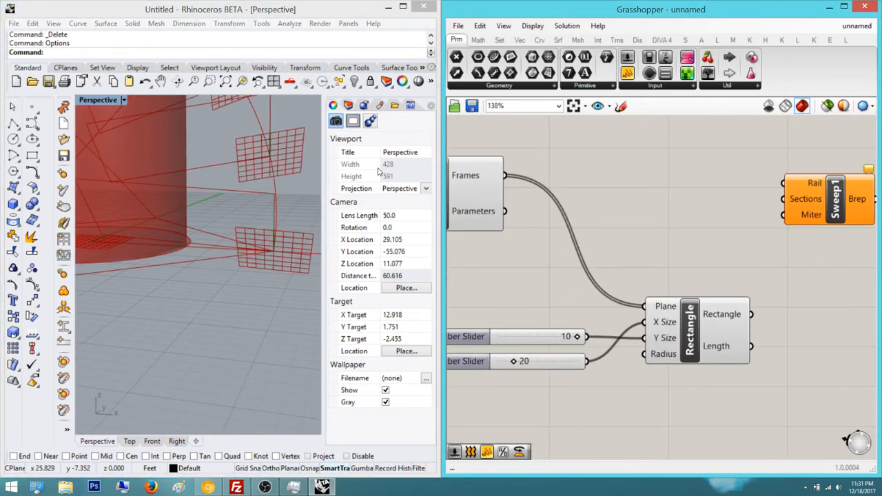
left_click(492, 212)
left_click(522, 213)
right_click_drag(535, 222, 543, 213)
scroll(551, 219, "down", 2)
left_click_drag(714, 299, 755, 298)
left_click(606, 270)
scroll(565, 256, "up", 1)
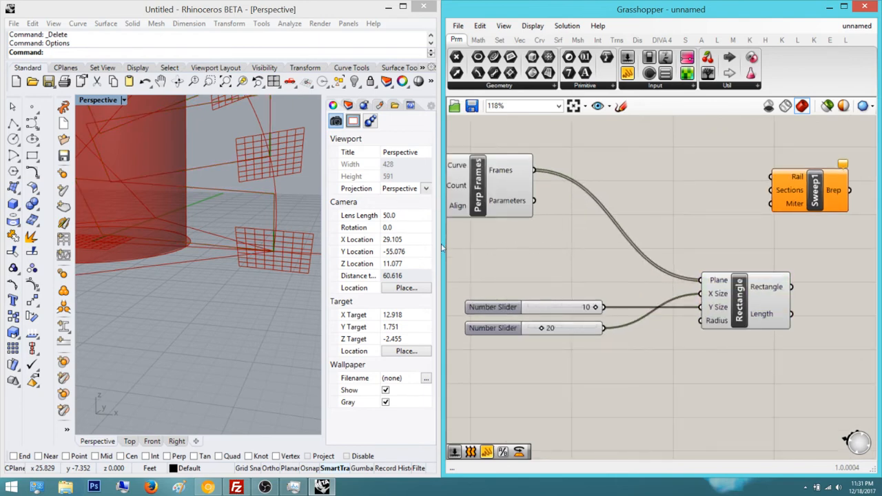
left_click_drag(492, 307, 492, 348)
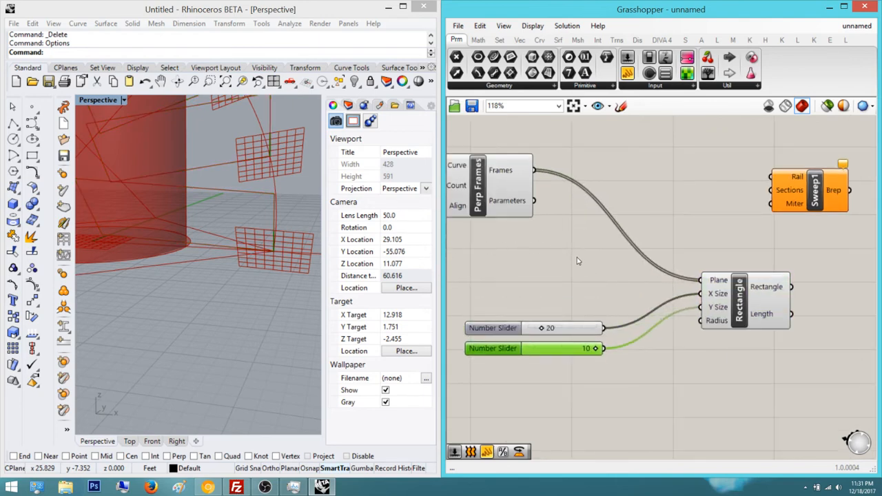
left_click(559, 271)
right_click_drag(525, 255, 569, 315)
Move the Sweep1 component farther away from Perp Frames and the Rectangle component
scroll(569, 314, "up", 1)
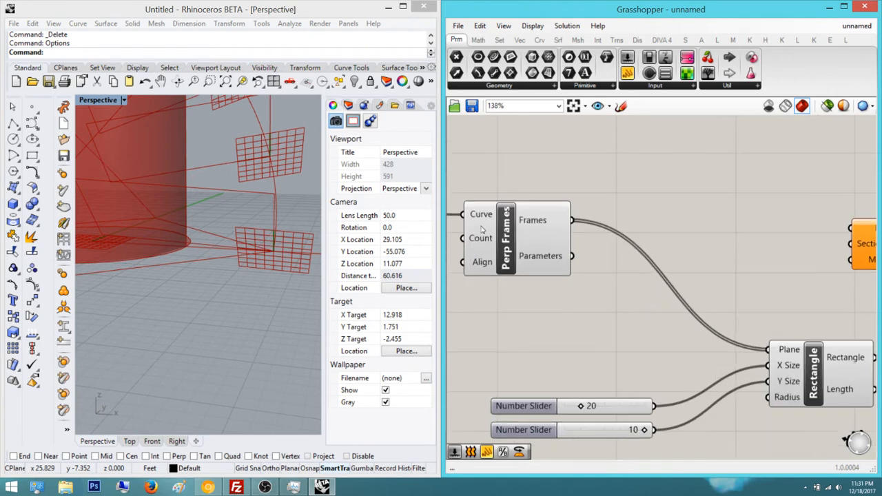
right_click_drag(553, 229, 528, 231)
left_click_drag(777, 242, 854, 242)
left_click(628, 238)
right_click_drag(628, 238, 695, 276)
scroll(695, 276, "down", 1)
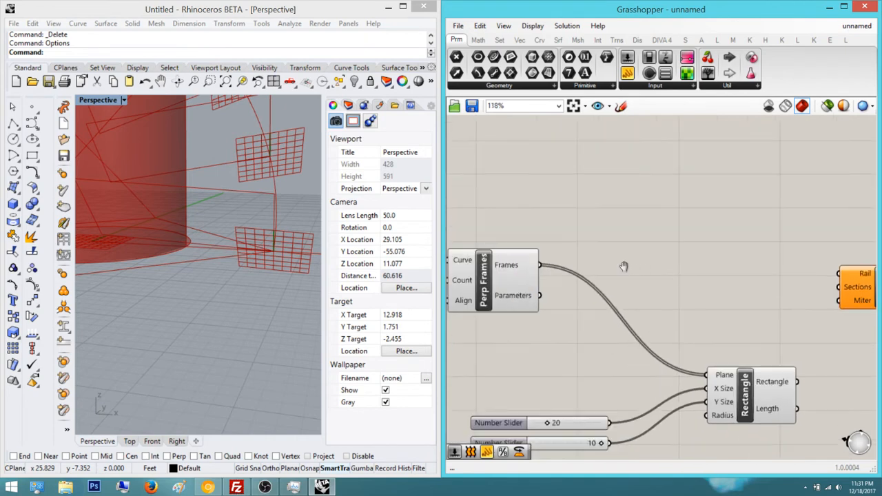
Add a Construct Point component between Perp Frames and Sweep1
right_click_drag(624, 268, 541, 252)
left_click(539, 306)
left_click(529, 280)
double_click(540, 250)
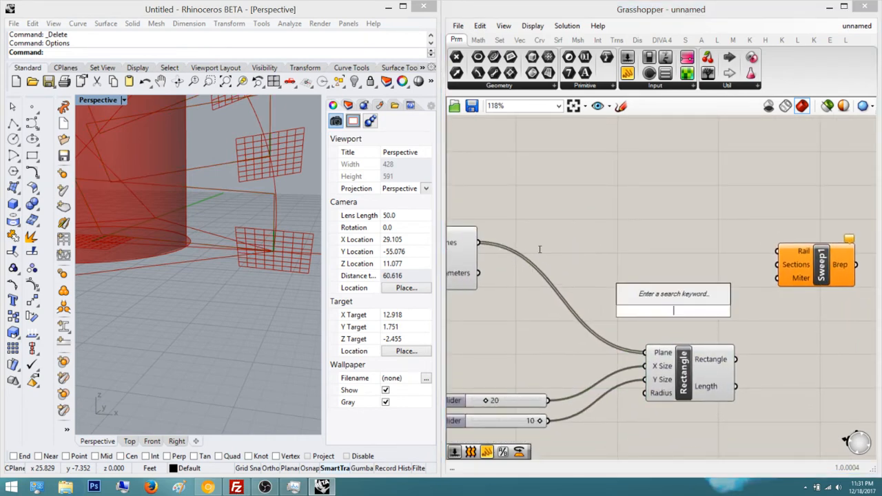
right_click_drag(466, 224, 510, 218)
double_click(510, 213)
type("const")
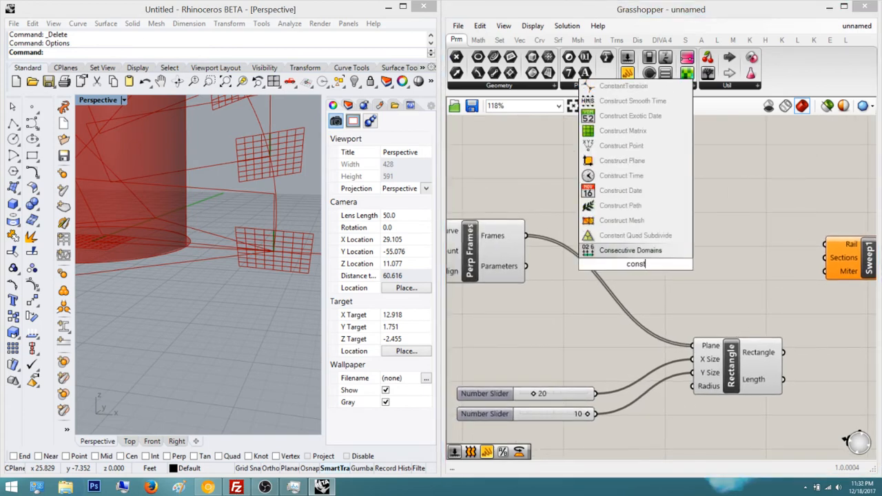
type("str")
key("BackSpace")
key("BackSpace")
key("BackSpace")
type("truct p")
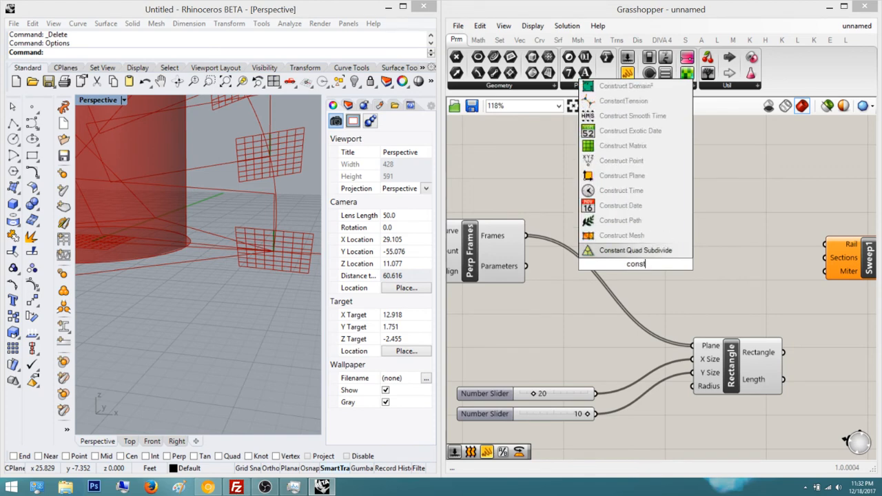
type("oint")
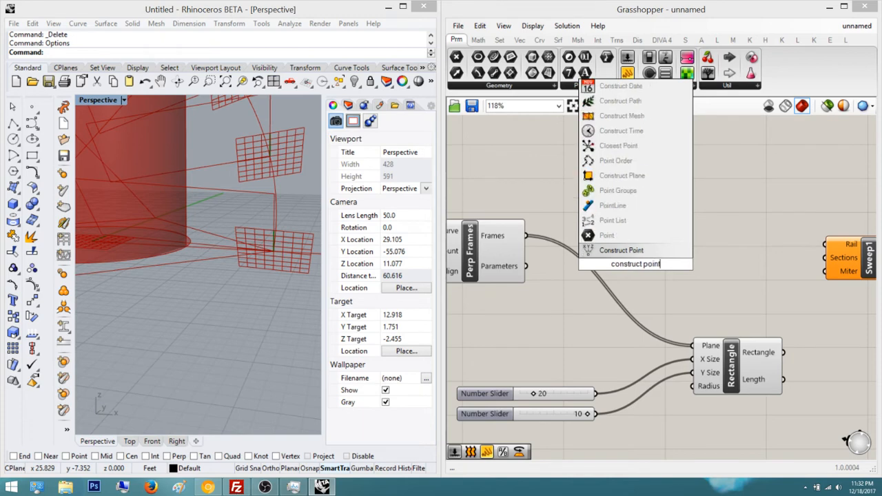
key("Return")
mouse_move(628, 250)
left_mouse_down()
mouse_move(647, 242)
mouse_move(668, 249)
left_mouse_up()
left_click(641, 189)
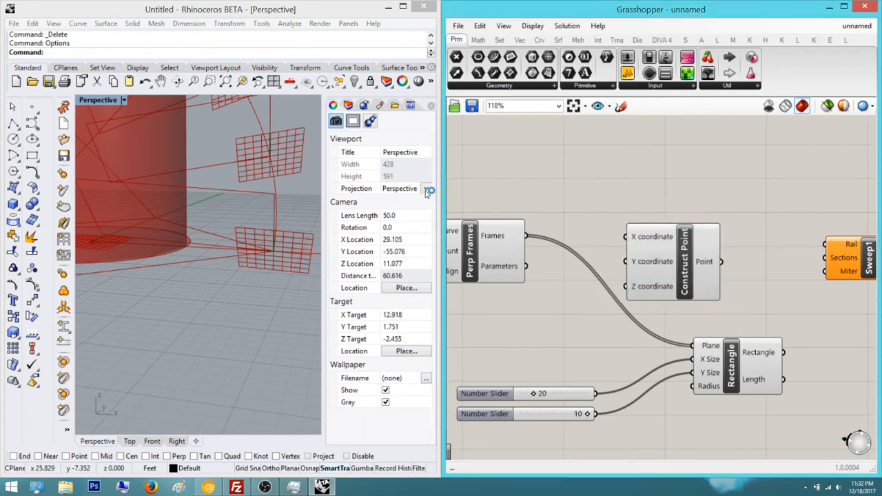
Connect the Frames output of Perp Frames to the X, Y and Z coordinate inputs of Construct Point
left_click_drag(526, 236, 626, 236)
mouse_move(526, 236)
left_mouse_down()
mouse_move(620, 255)
mouse_move(626, 261)
mouse_move(609, 284)
mouse_move(626, 287)
left_mouse_up()
left_click(657, 264)
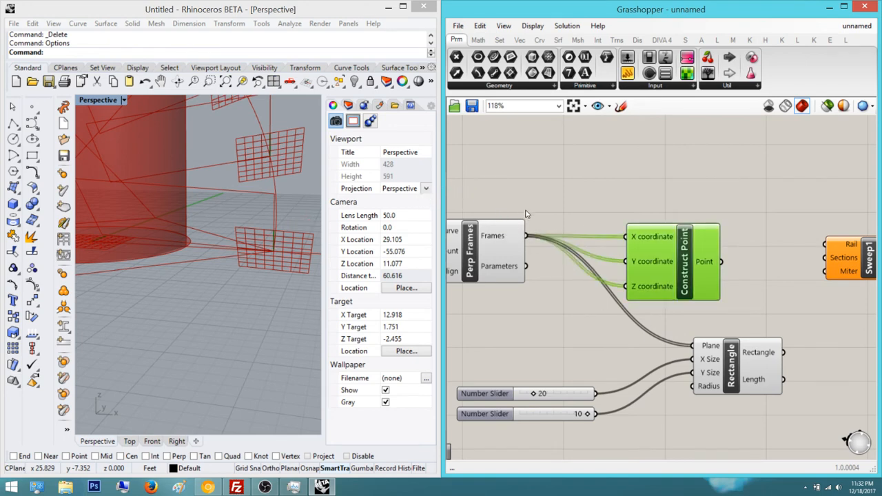
right_click_drag(180, 194, 305, 217)
right_click_drag(559, 291, 527, 293)
Delete the Construct Point component
left_click_drag(639, 270, 639, 213)
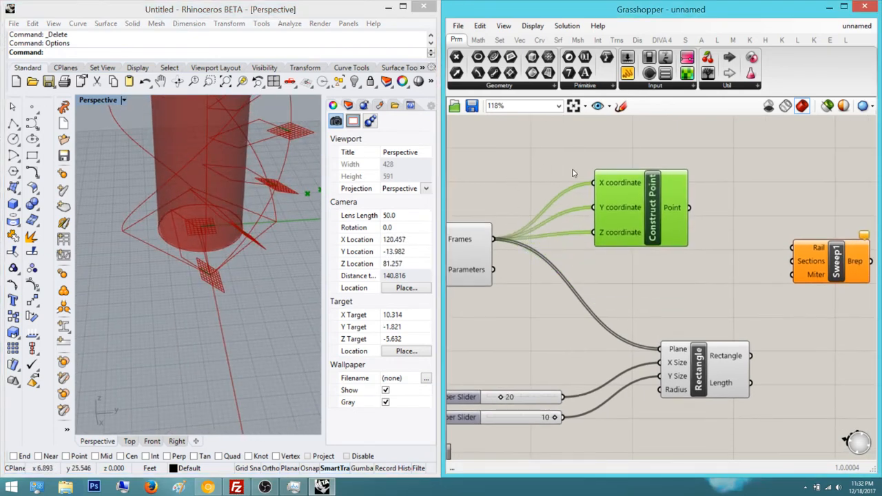
left_click(716, 212)
left_click(641, 220)
mouse_move(620, 208)
key("Delete")
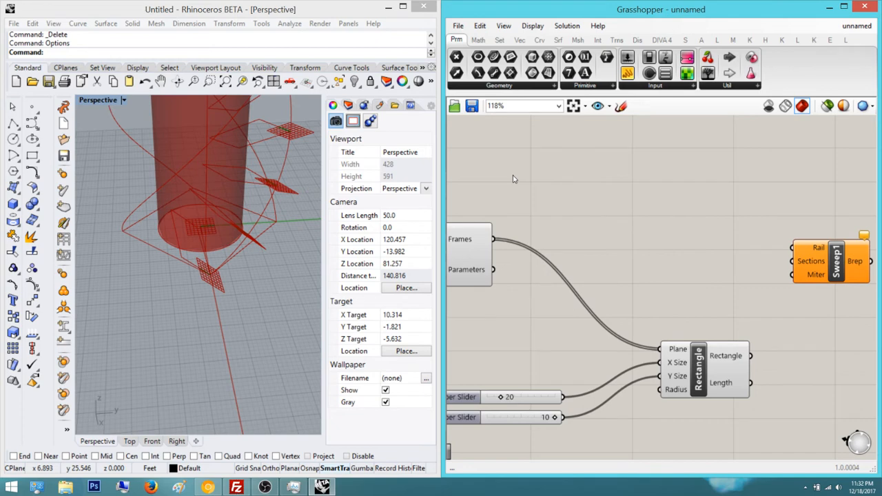
Add a Point parameter beside Perp Frames and connect the Frames output to it
right_click_drag(534, 246, 626, 231)
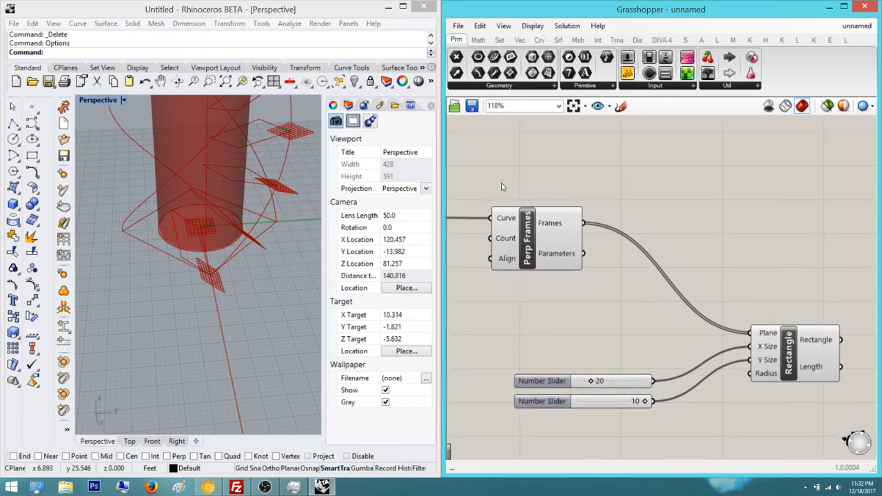
scroll(626, 231, "up", 1)
double_click(622, 233)
key("Delete")
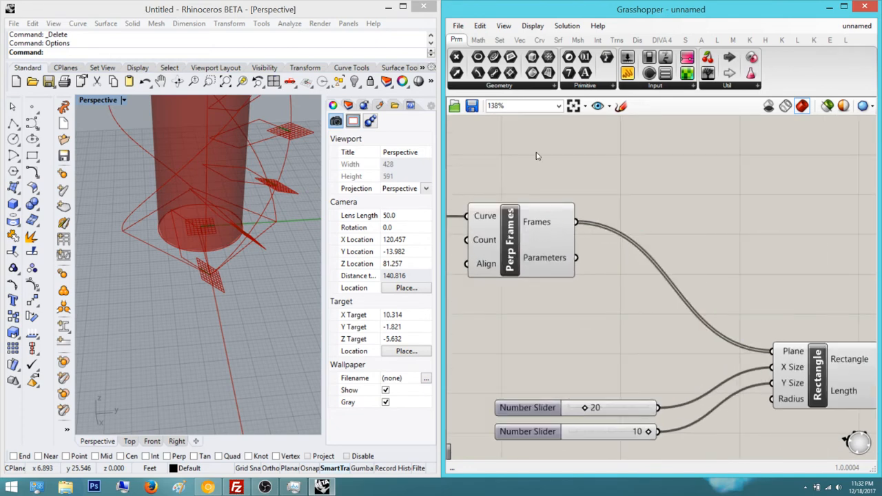
double_click(671, 190)
type("point")
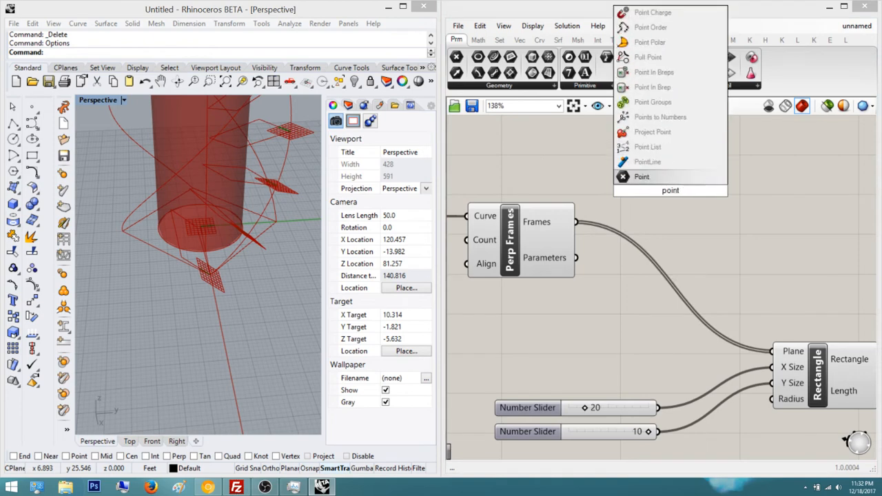
key("Return")
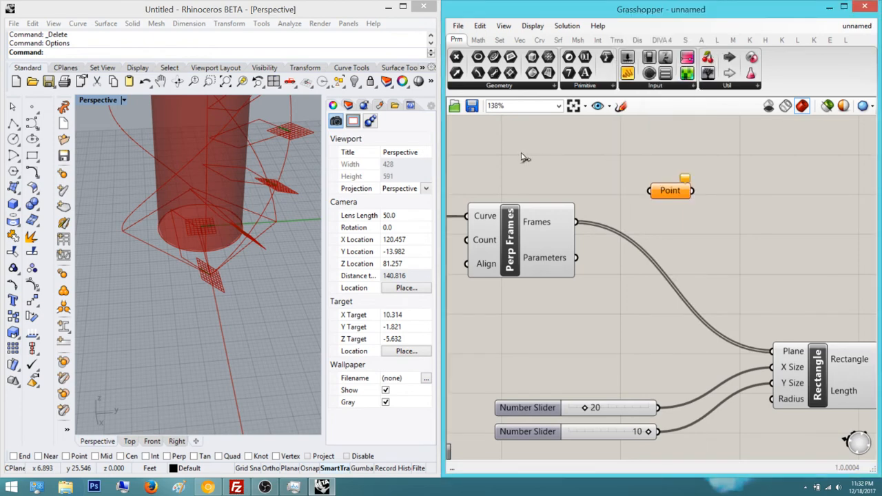
left_click_drag(649, 190, 576, 222)
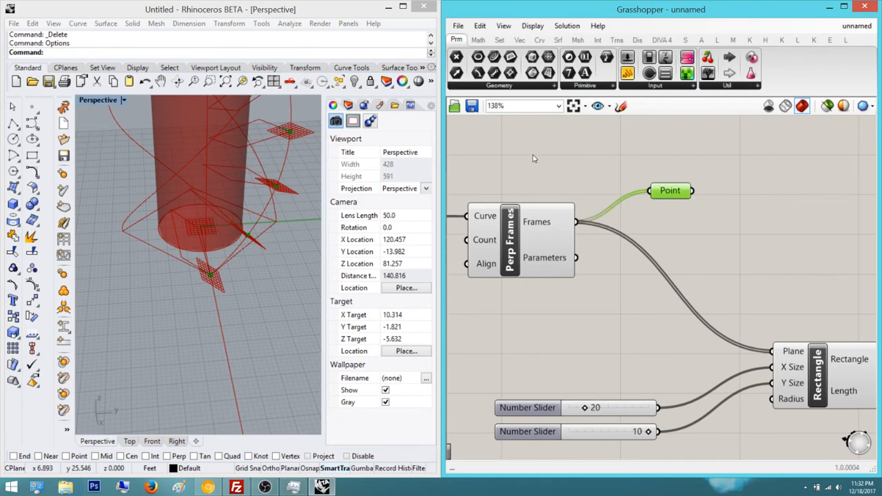
Connect the Point parameter's output to the Rectangle's Plane input, inspect the rectangles, and shift the Rectangle component farther from its sliders
right_click_drag(205, 220, 187, 226)
right_click_drag(649, 233, 512, 158)
left_click_drag(598, 147, 679, 308)
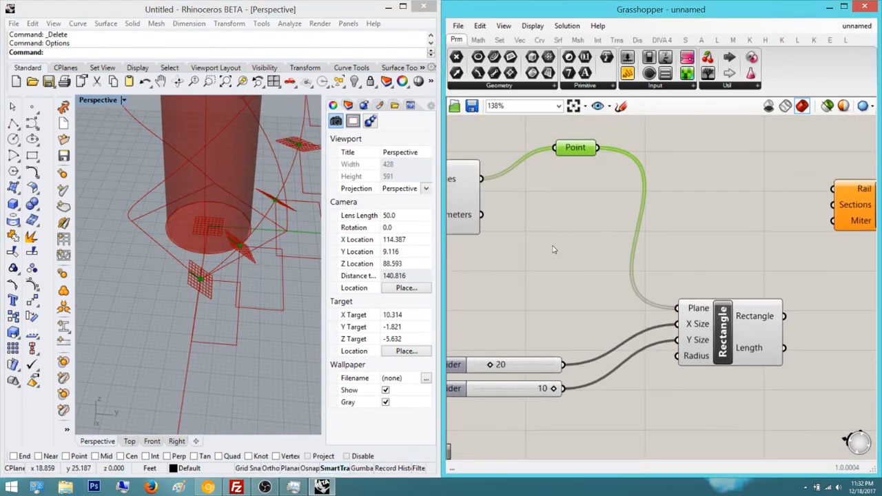
right_click_drag(247, 230, 153, 221)
scroll(135, 231, "up", 6)
left_click(521, 197)
right_click_drag(520, 197, 491, 210)
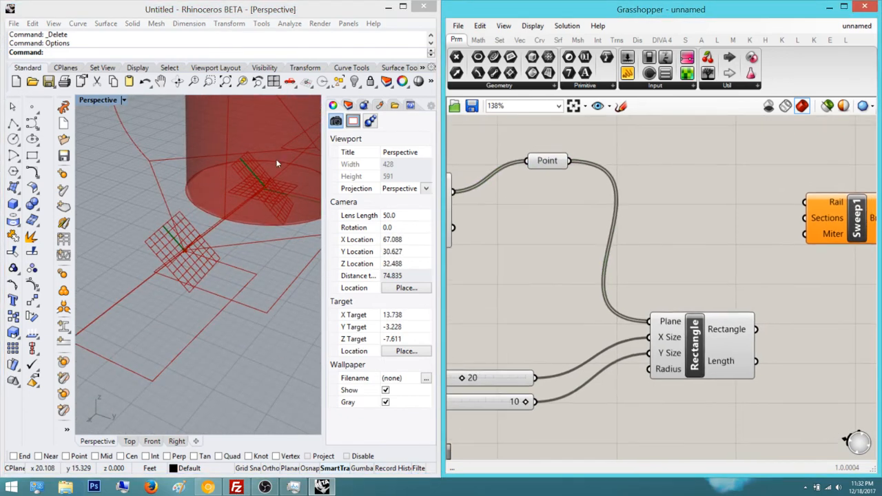
right_click_drag(582, 281, 551, 287)
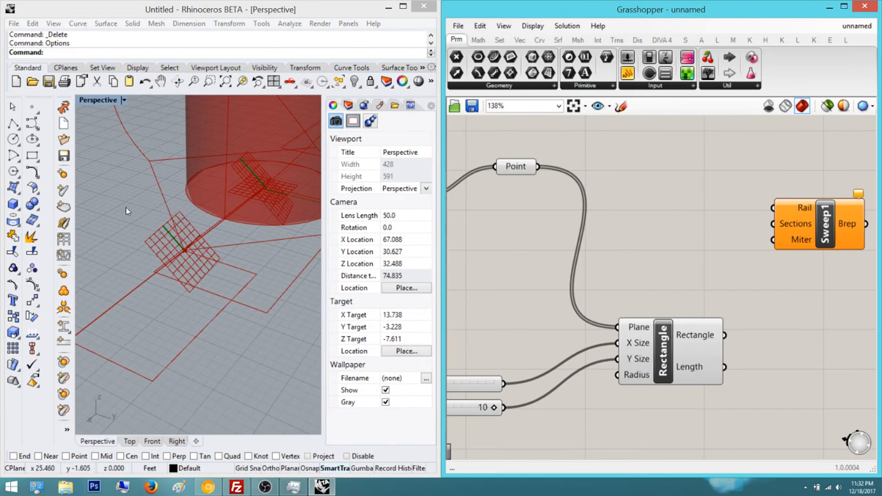
right_click_drag(167, 189, 119, 206)
left_click_drag(661, 350, 713, 360)
left_click(527, 218)
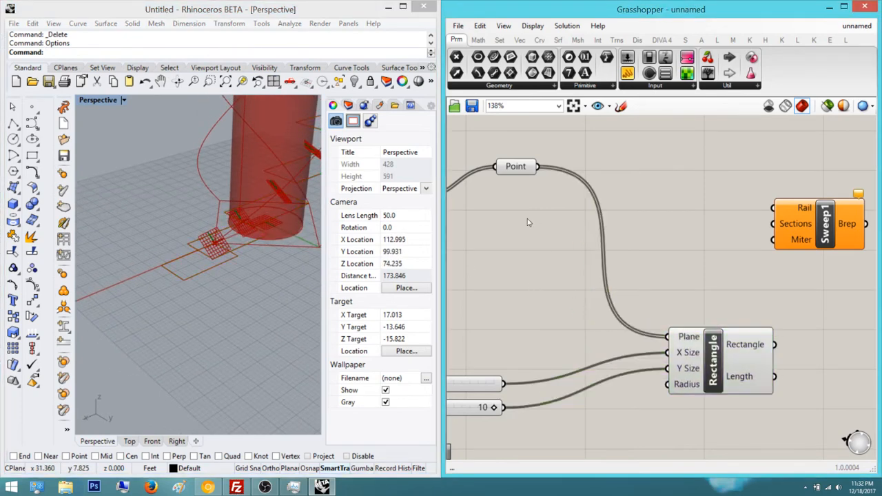
Add a single Perp Frame component below Perp Frames and feed it the same curve that drives Perp Frames
scroll(527, 219, "down", 1)
right_click_drag(454, 219, 581, 247)
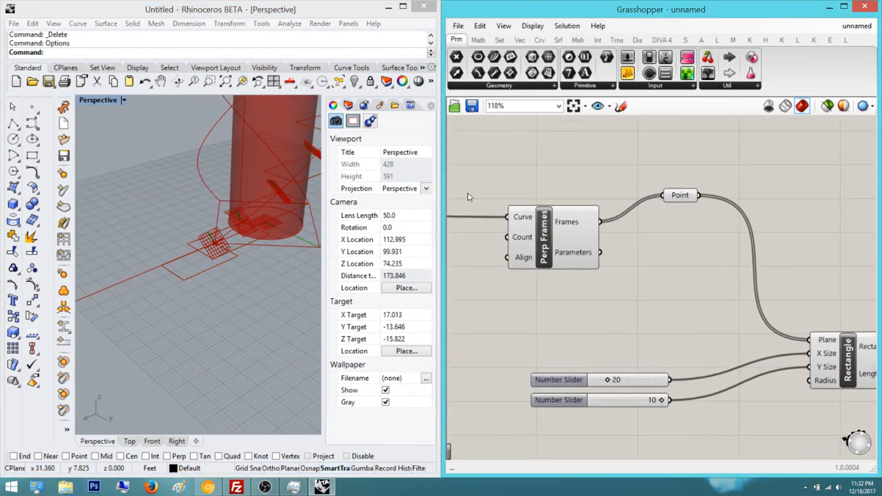
double_click(504, 233)
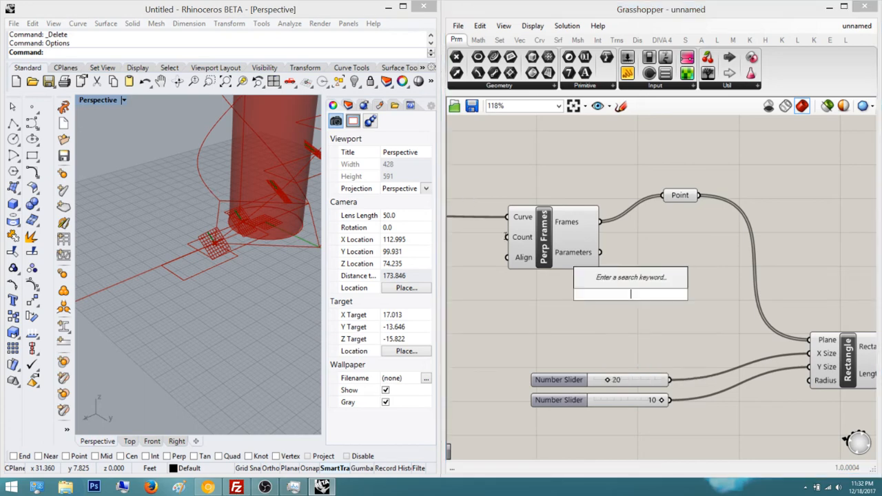
type("perp")
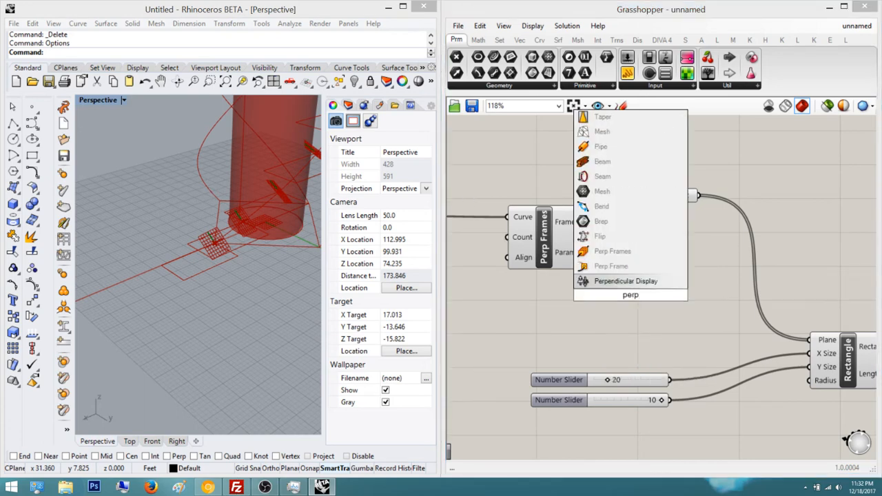
key("Up")
key("Return")
right_click_drag(619, 290, 719, 292)
mouse_move(719, 293)
left_mouse_down()
mouse_move(666, 315)
mouse_move(526, 218)
left_mouse_up()
left_click(733, 310)
Add a number slider with value 0 and connect it to the Perp Frame component's Parameter input
right_click_drag(733, 311, 694, 313)
double_click(585, 348)
type("0")
key("Return")
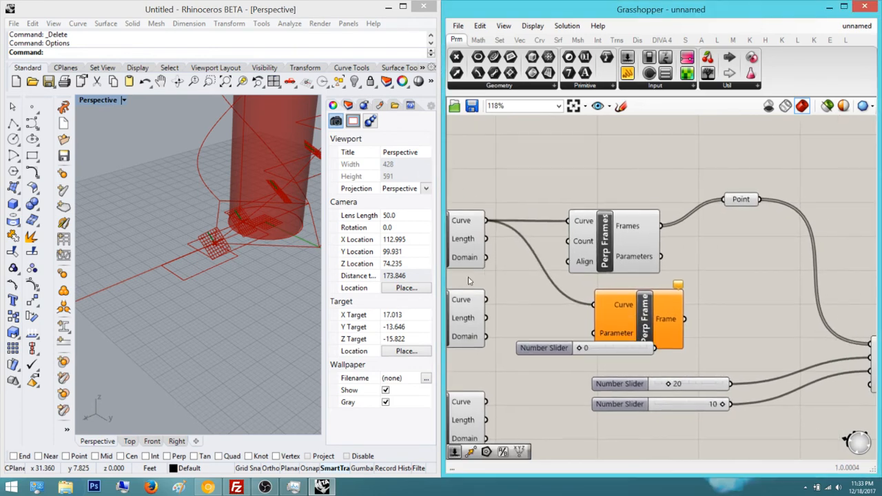
right_click_drag(582, 355, 556, 357)
left_click_drag(612, 321, 682, 311)
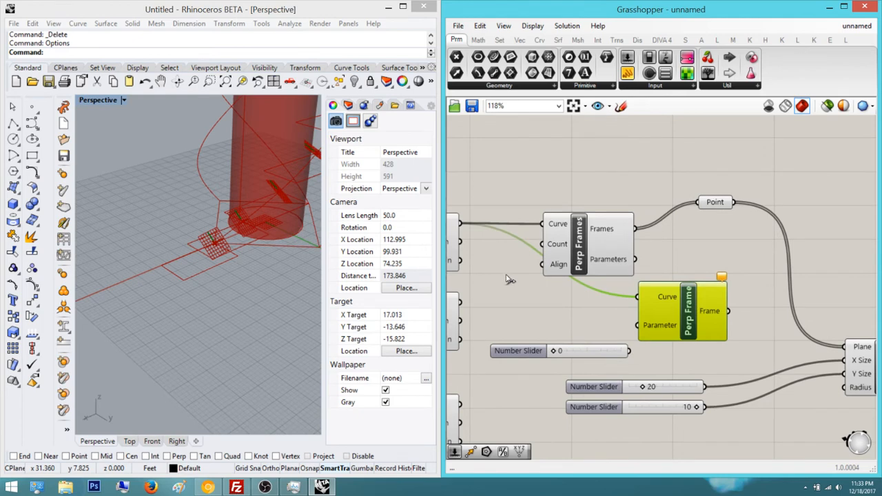
left_click_drag(629, 351, 638, 325)
right_click_drag(569, 278, 527, 280)
left_click(559, 262)
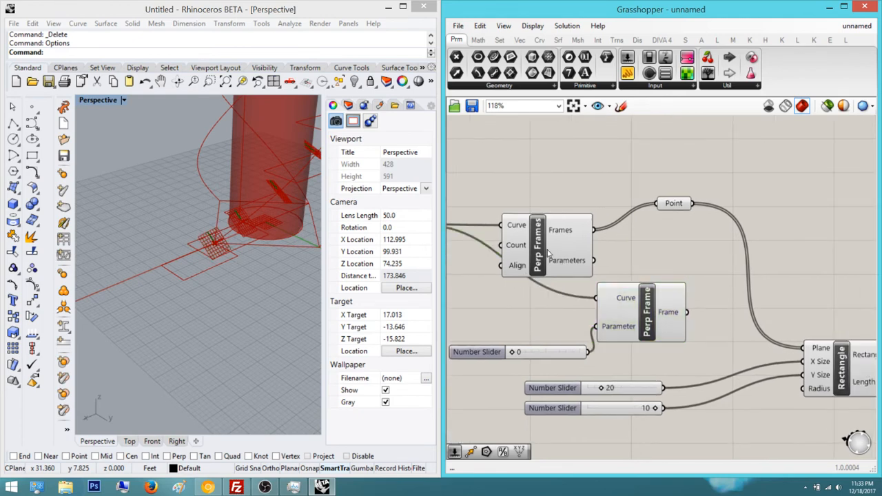
Connect Perp Frame's Frame output to the Rectangle's Plane input in place of the Point and inspect the rectangle's orientation
left_click_drag(686, 312, 804, 348, "shift")
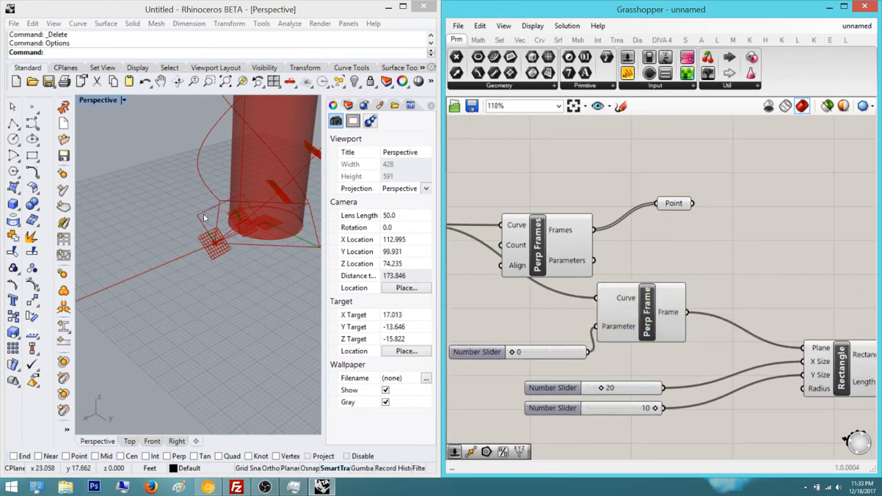
right_click_drag(159, 191, 241, 158)
scroll(174, 180, "up", 6)
scroll(197, 163, "down", 14)
right_click_drag(172, 185, 146, 198)
right_click_drag(563, 208, 495, 214)
Reconnect the Frames output of Perp Frames to the Rectangle's Plane input
left_click_drag(526, 235, 735, 354, "shift")
scroll(167, 176, "up", 10)
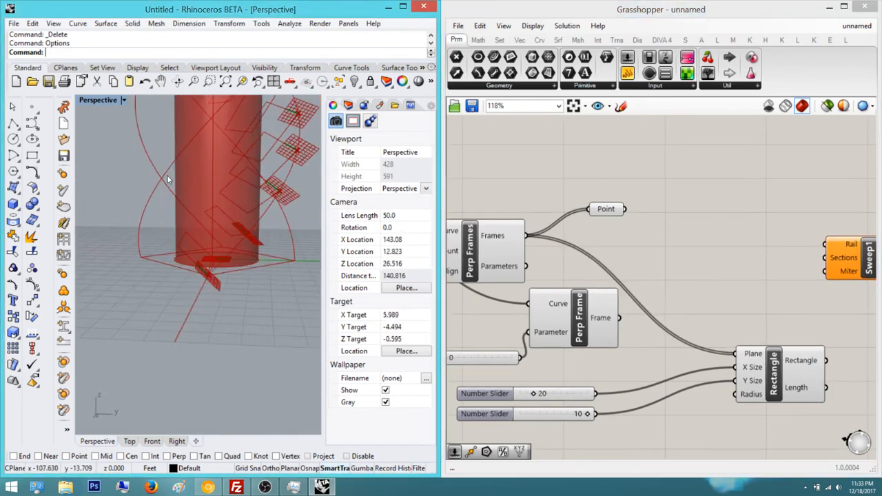
left_click_drag(609, 324, 613, 322)
left_click(569, 354)
Delete the Perp Frame component together with its 0 slider
right_click_drag(590, 361, 682, 359)
left_click_drag(674, 368, 583, 318)
left_click_drag(466, 257, 466, 257)
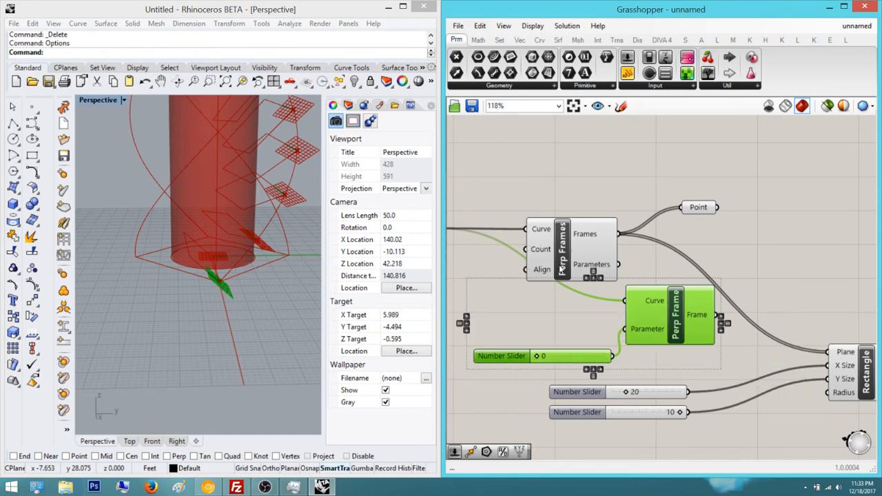
key("Delete")
left_click(539, 225)
left_click(582, 214)
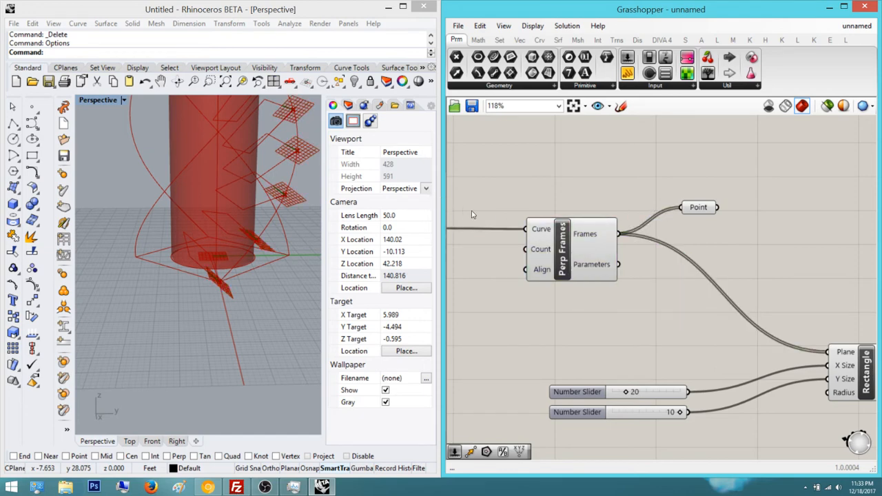
Examine how the rectangles sit relative to the perpendicular frames along the corner edge curve in the Rhino perspective view
right_click_drag(141, 164, 65, 253)
scroll(195, 147, "down", 8)
scroll(174, 119, "down", 6)
scroll(175, 118, "up", 4)
scroll(148, 164, "up", 6)
scroll(181, 174, "down", 4)
scroll(173, 252, "up", 2)
scroll(168, 255, "down", 4)
scroll(181, 185, "up", 8)
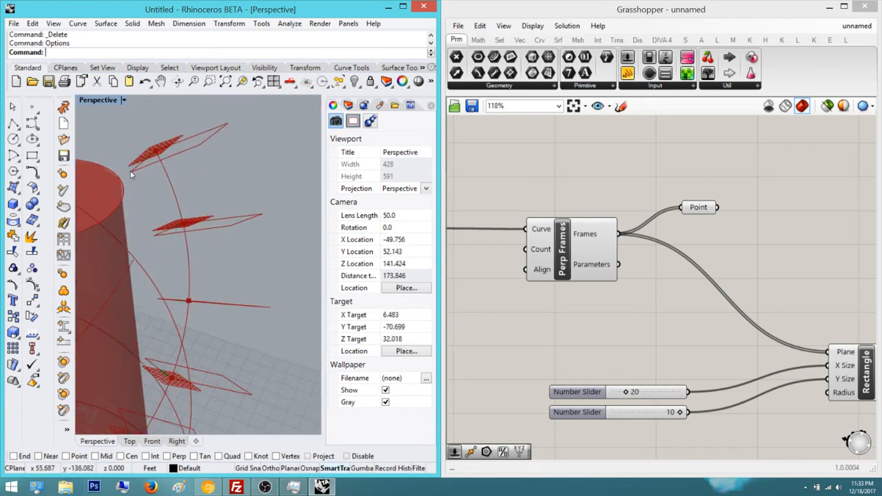
right_click_drag(120, 129, 150, 160)
scroll(151, 162, "down", 2)
scroll(514, 250, "down", 3)
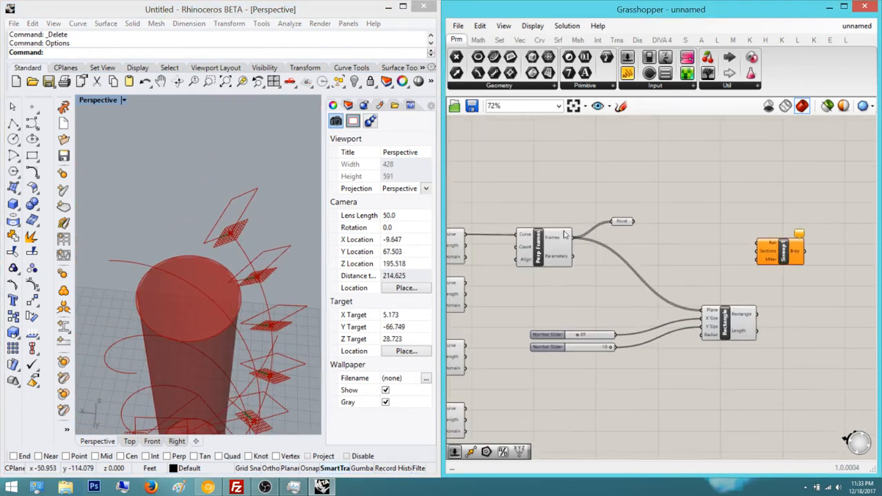
scroll(756, 301, "up", 3)
left_click(706, 335)
left_click(551, 206)
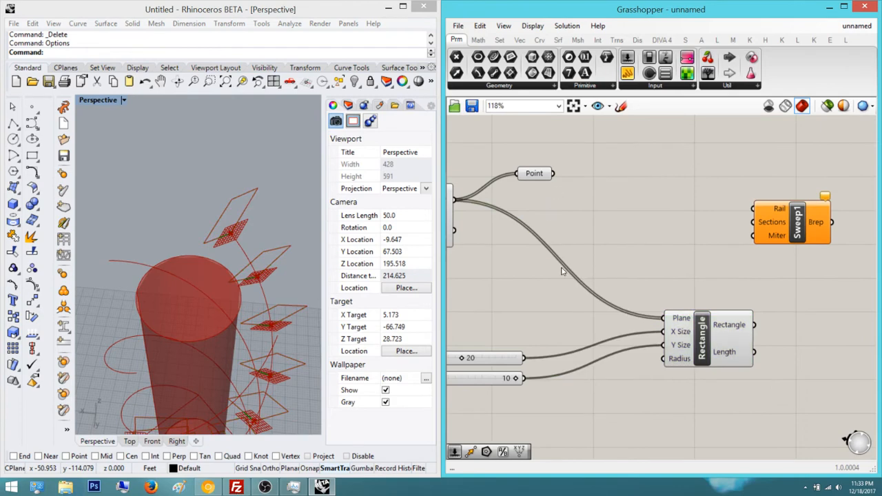
double_click(563, 202)
type("rec")
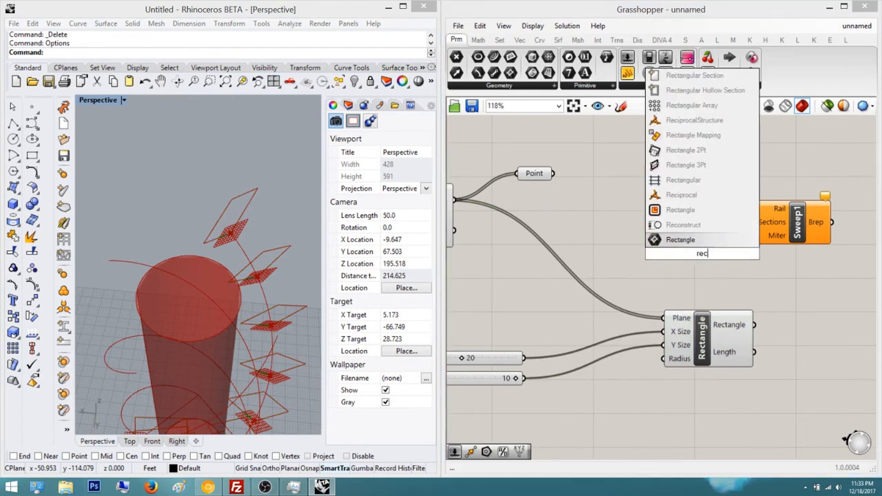
key("Up")
key("Up")
key("Up")
key("Up")
key("Up")
key("Up")
key("Up")
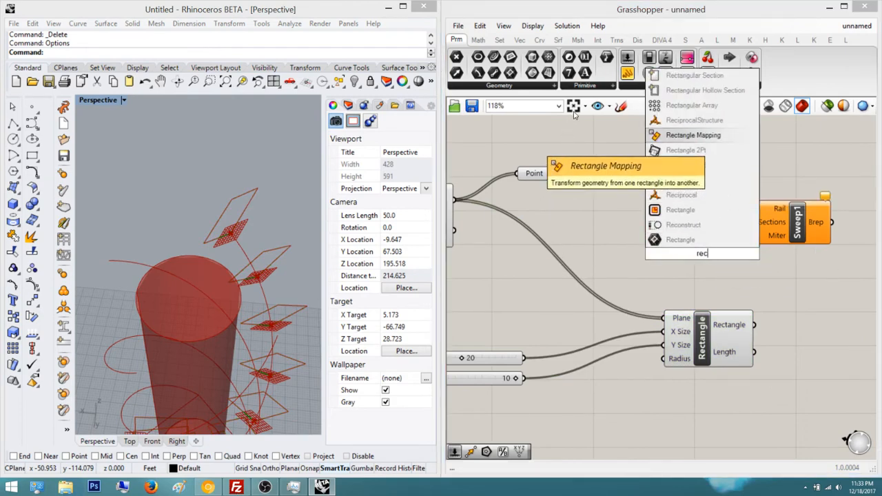
key("Down")
key("Down")
key("Down")
key("Down")
key("Down")
key("Down")
key("Up")
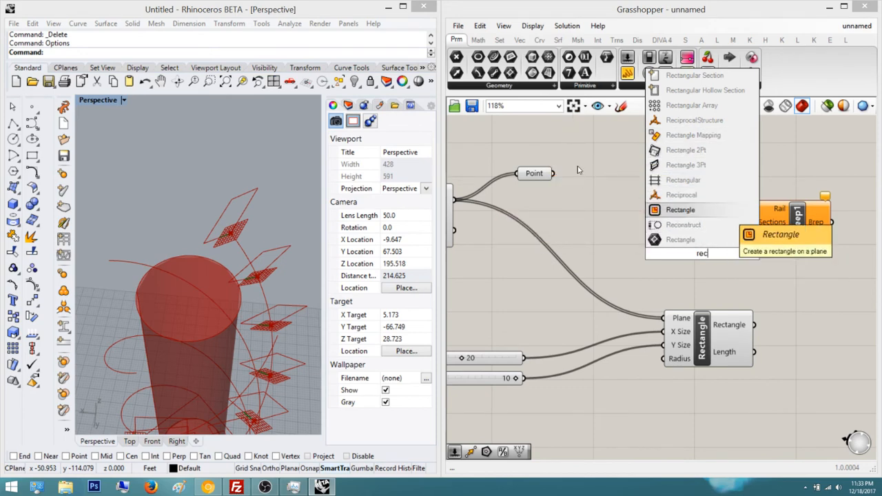
key("Down")
key("Down")
key("Escape")
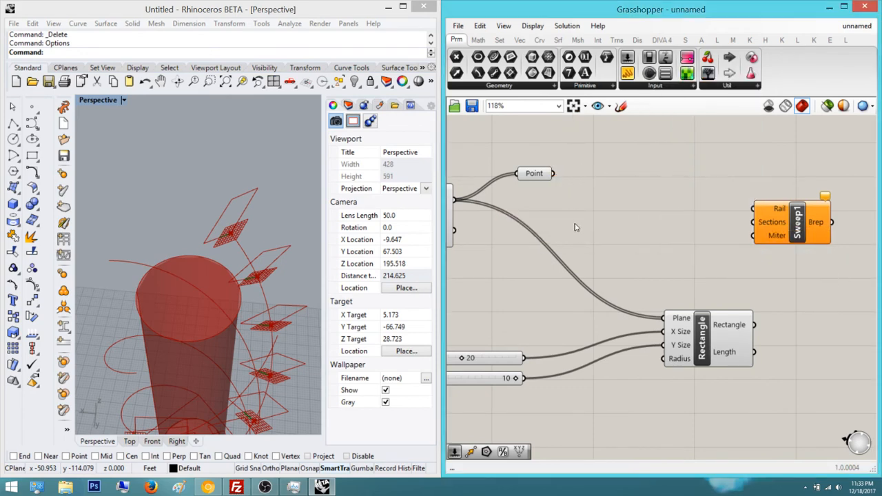
Add a Move component and place it beside the Rectangle component's outputs
scroll(576, 228, "up", 3)
left_click(555, 200)
right_click_drag(555, 200, 579, 235)
scroll(621, 131, "down", 1)
double_click(569, 315)
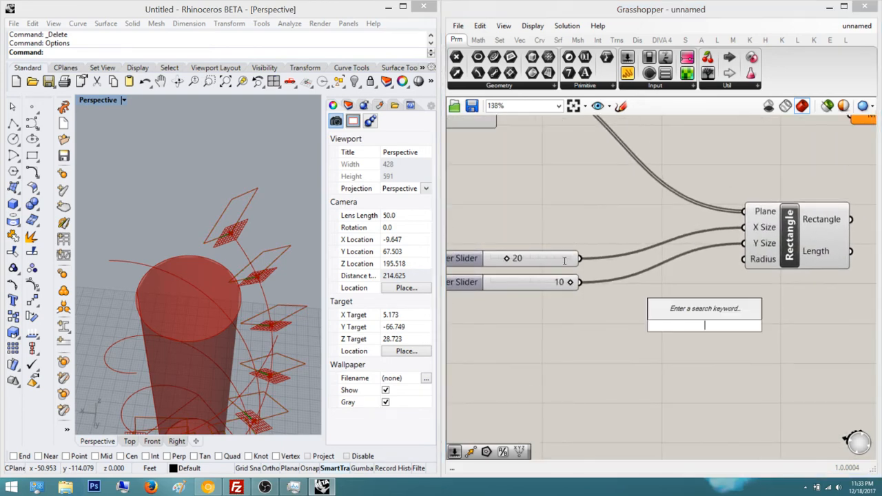
type("move")
key("Return")
scroll(569, 317, "down", 3)
right_click_drag(554, 308, 494, 287)
left_click_drag(643, 331, 813, 281)
right_click_drag(645, 229, 584, 241)
scroll(578, 245, "up", 2)
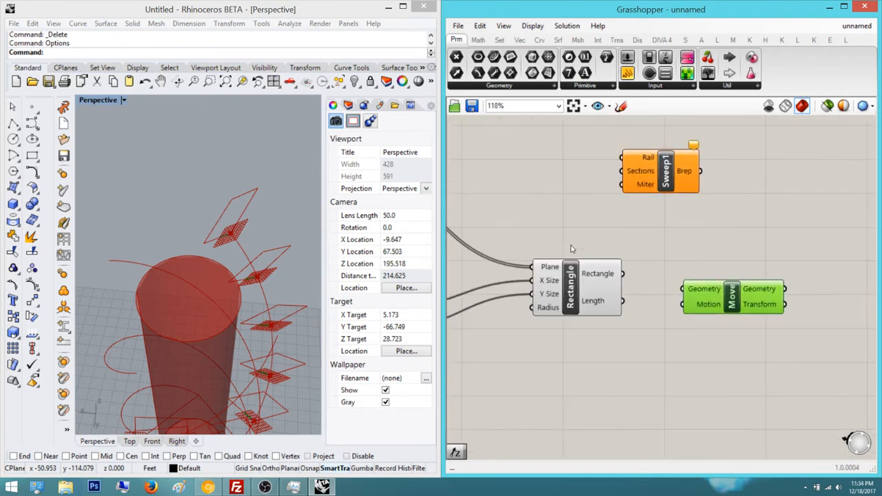
double_click(708, 329)
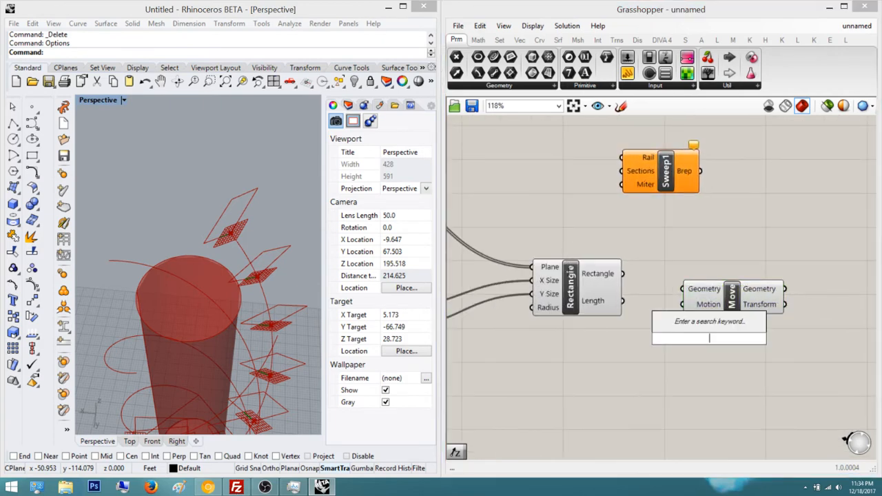
type("p")
key("BackSpace")
type("pro")
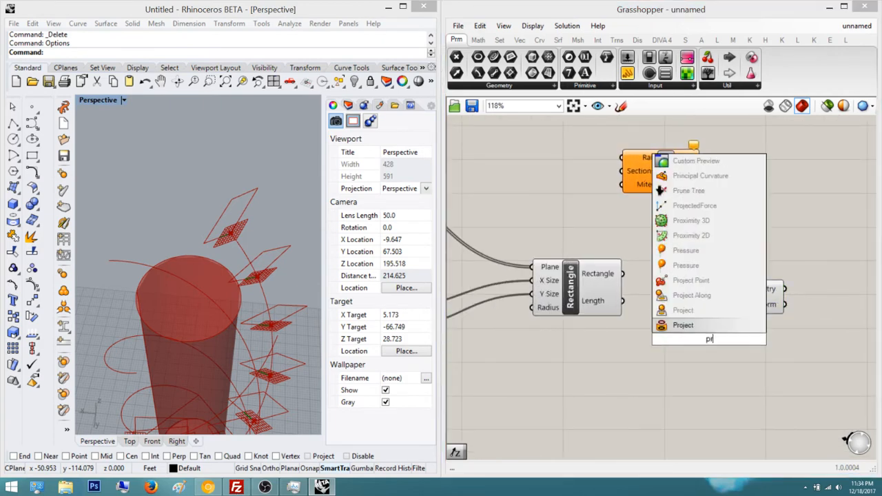
key("BackSpace")
key("BackSpace")
key("BackSpace")
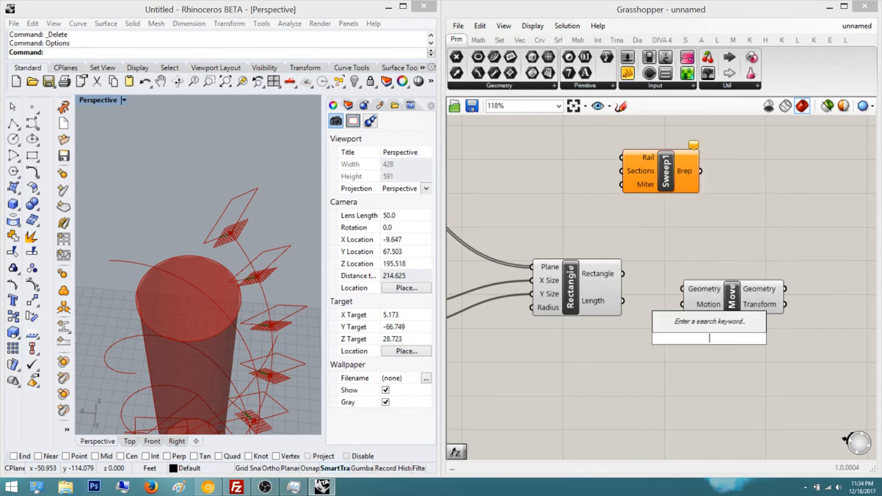
type("or")
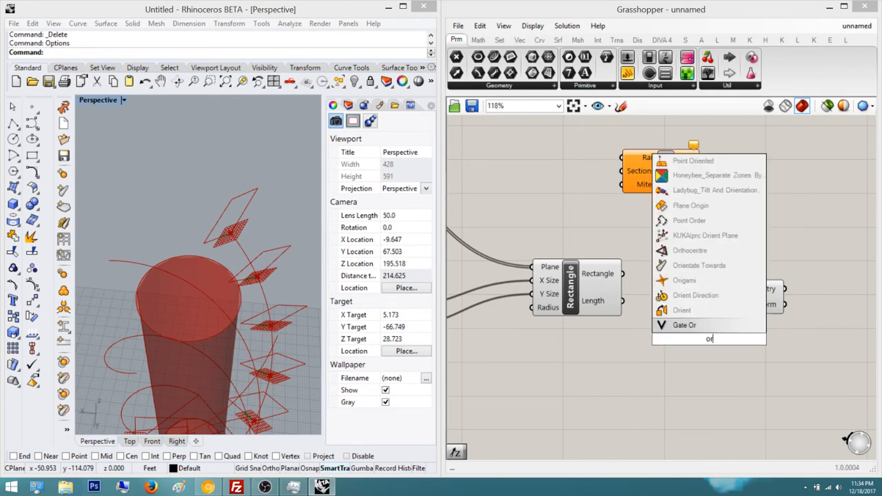
key("BackSpace")
key("BackSpace")
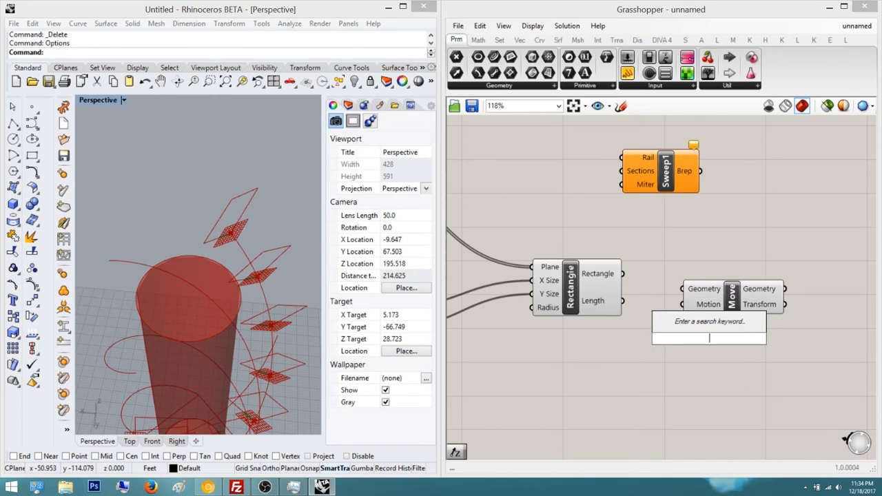
key("Escape")
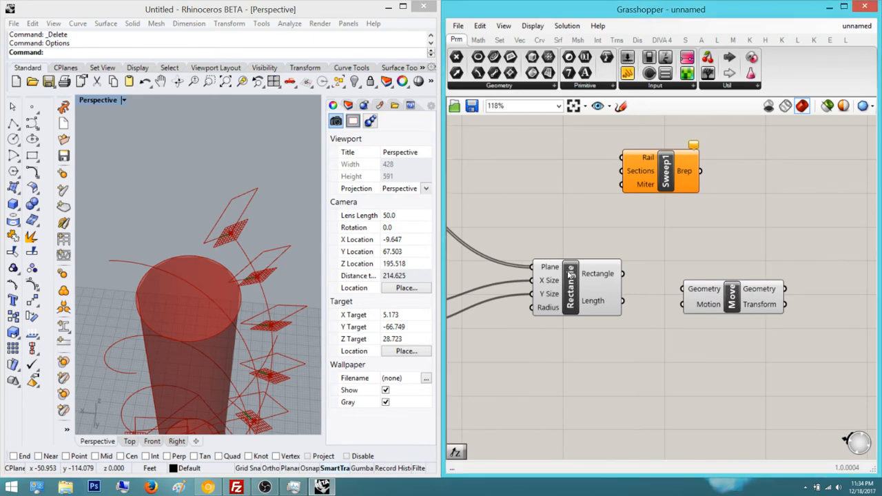
double_click(710, 329)
type("planeor")
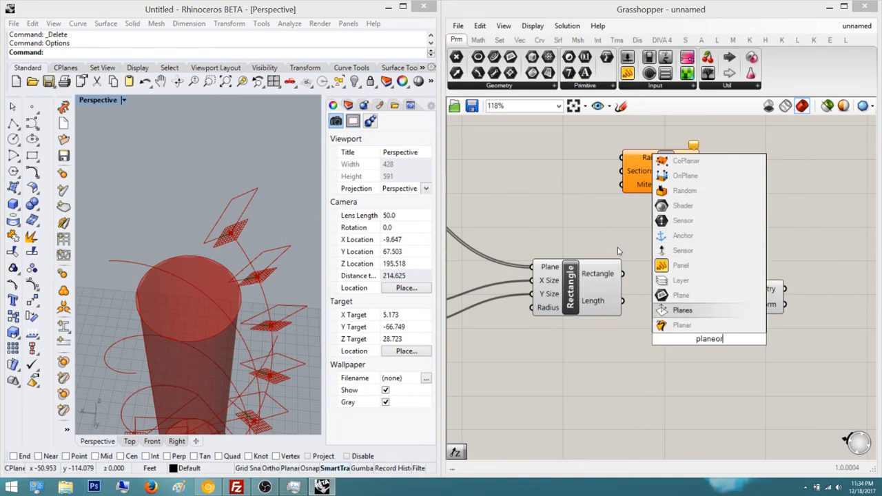
key("BackSpace")
key("BackSpace")
key("BackSpace")
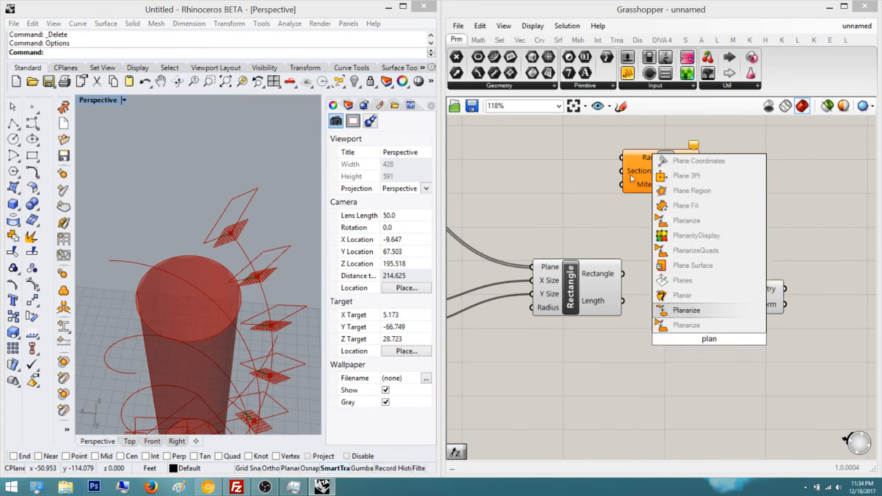
key("Escape")
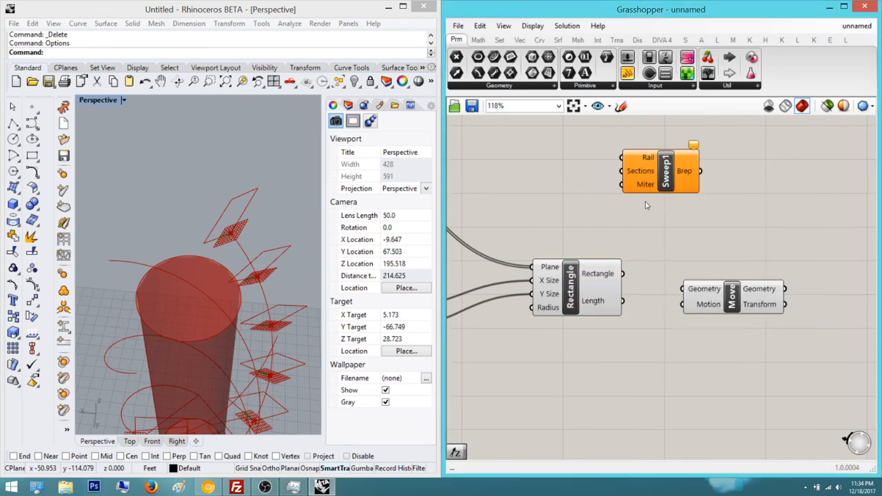
Add a Plane Origin component and place it between Perp Frames and Rectangle, above the number sliders
double_click(805, 290)
type("origi")
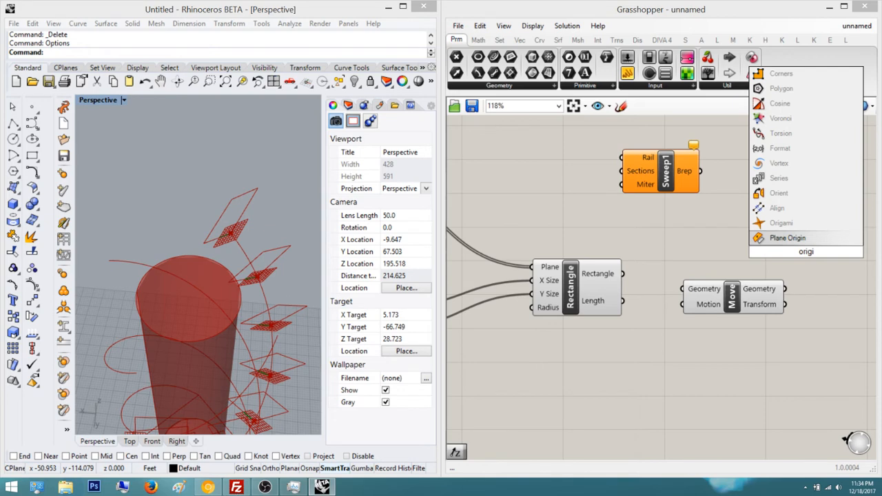
left_click(804, 238)
left_click_drag(806, 251, 629, 307)
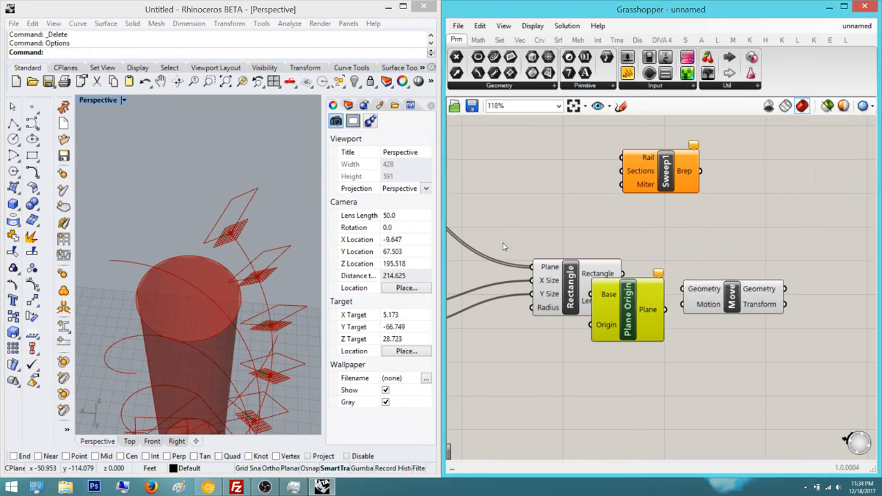
right_click_drag(476, 257, 620, 195)
left_click_drag(761, 234, 556, 187)
right_click_drag(507, 121, 588, 169)
left_click(582, 160)
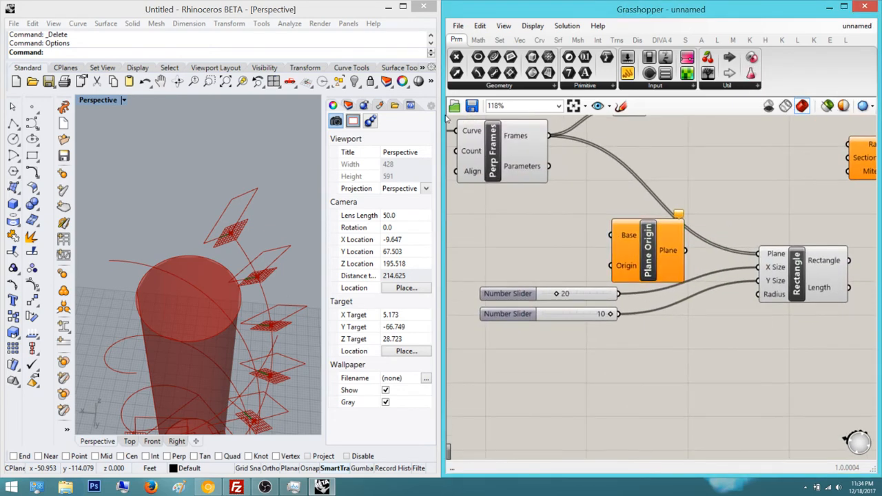
Connect Perp Frames' Frames output to Plane Origin's Base input and the Point parameter to its Origin input
left_click_drag(549, 135, 611, 235)
left_click_drag(648, 261, 625, 220)
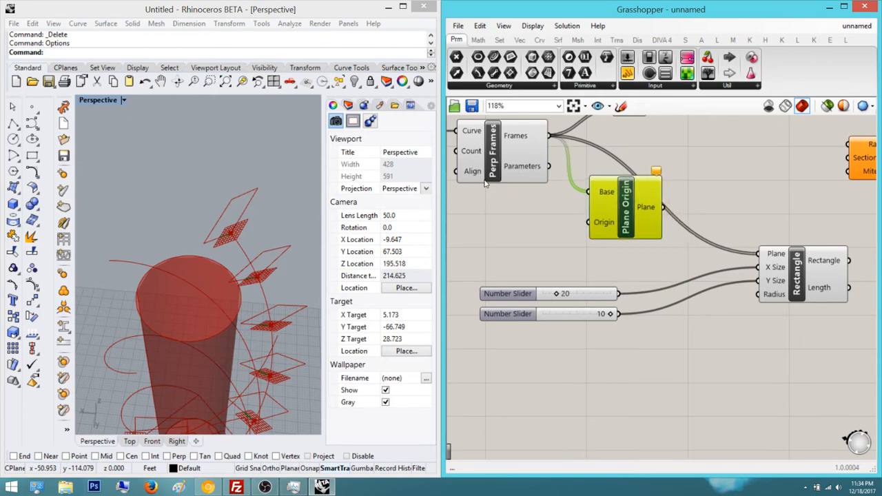
right_click_drag(477, 171, 513, 235)
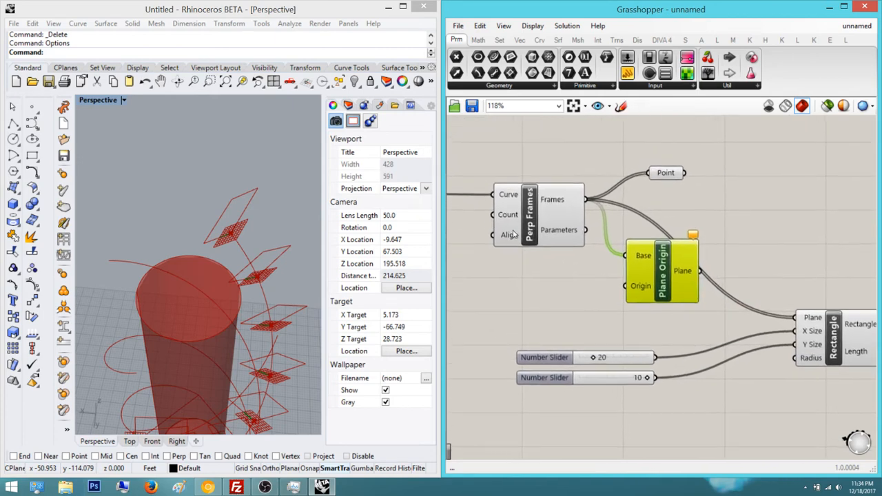
left_click_drag(626, 286, 684, 173)
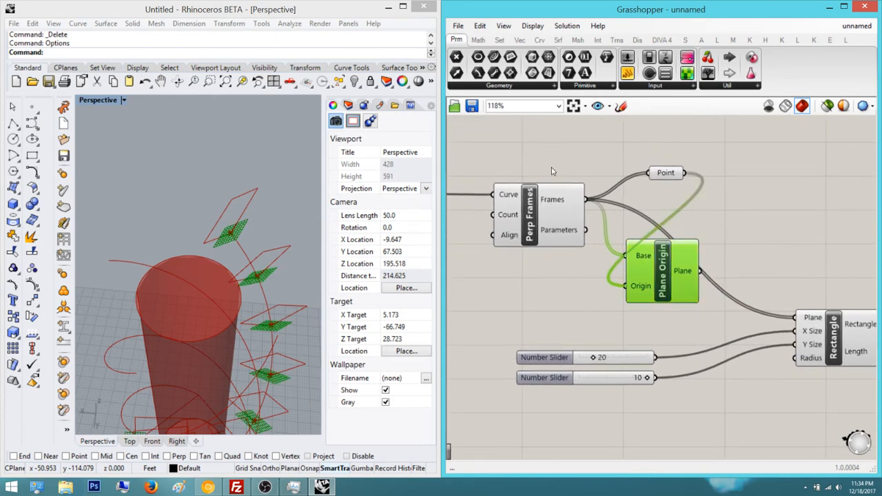
Connect Plane Origin's Plane output to the Rectangle's Plane input and inspect the rectangles along the curve
left_click_drag(680, 267, 703, 263)
left_click(610, 216)
right_click_drag(610, 216, 567, 165)
left_click_drag(679, 216, 752, 266)
right_click_drag(660, 236, 601, 231)
left_click(730, 281)
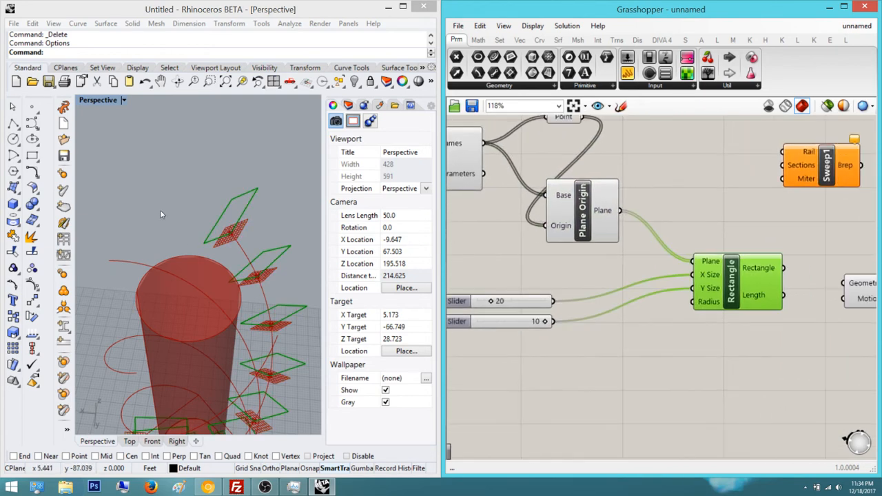
right_click_drag(161, 209, 183, 235)
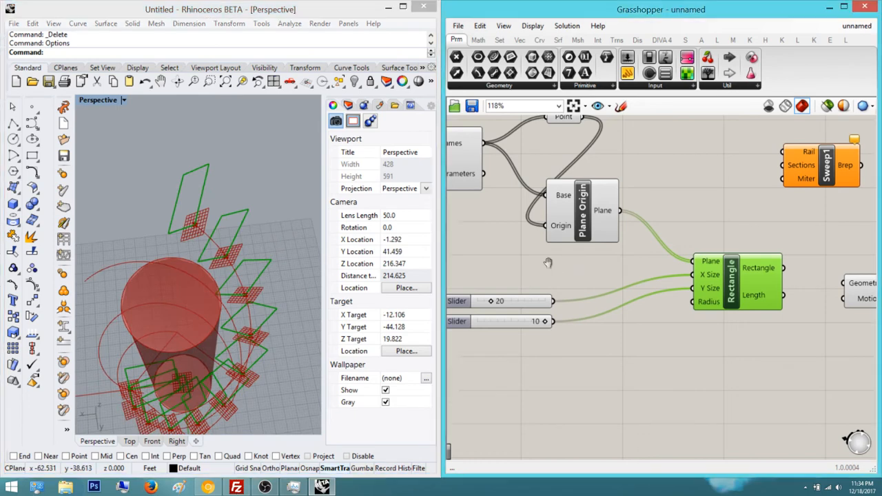
right_click_drag(586, 280, 501, 258)
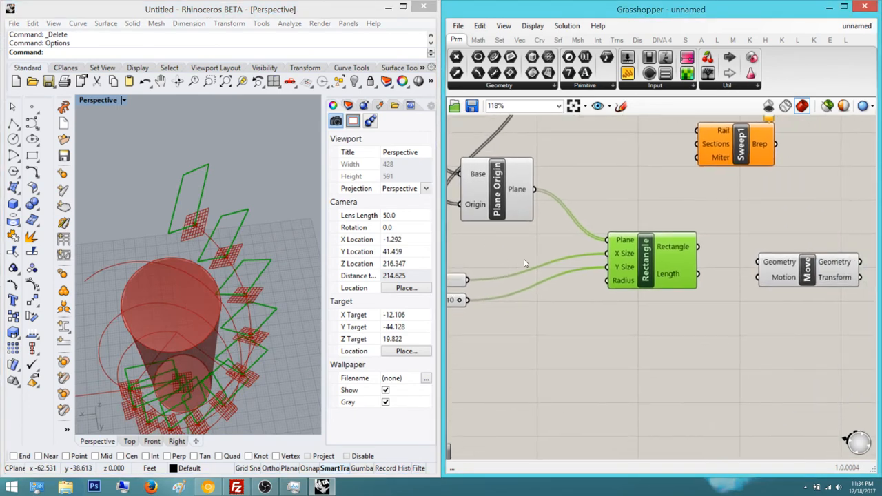
Delete the Plane Origin component together with the Point parameter
left_click(526, 157)
right_click_drag(527, 157, 720, 238)
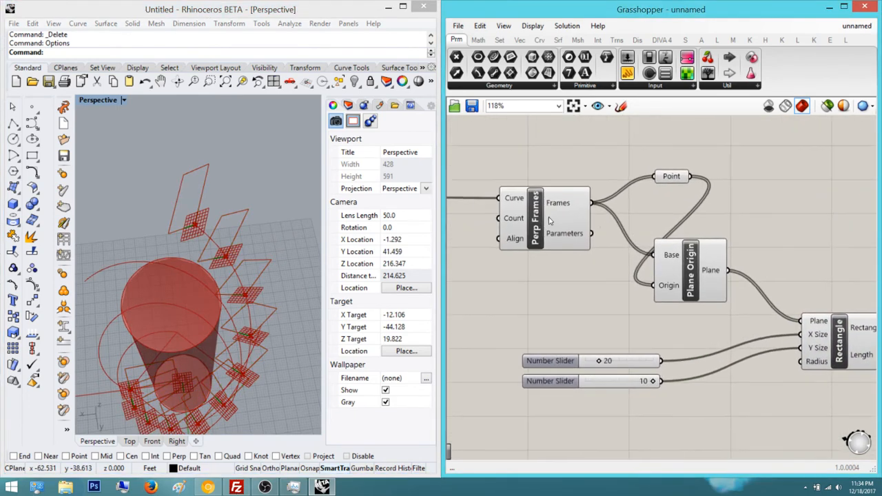
left_click_drag(716, 244, 773, 236)
left_click(596, 153)
left_click_drag(749, 311, 642, 167)
right_click_drag(528, 139, 545, 172)
key("Delete")
Add a Center Box component and connect Perp Frames' Frames output to its Base input
double_click(545, 172)
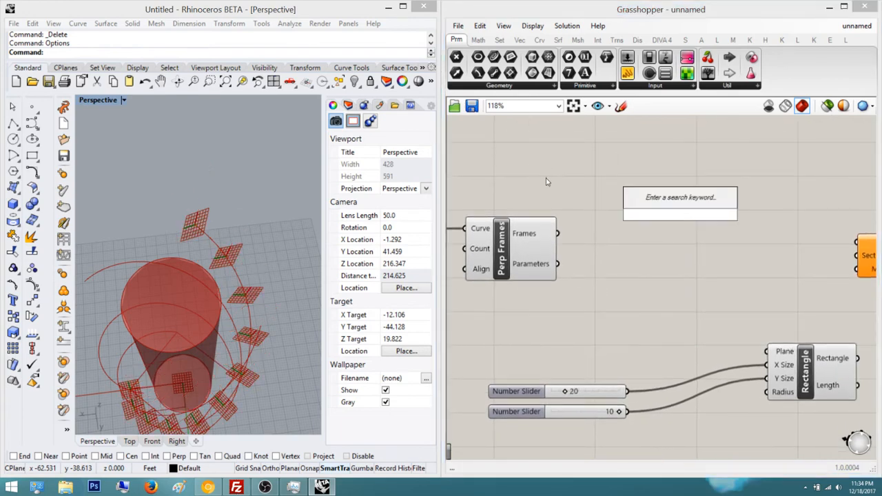
left_click(556, 216)
right_click_drag(561, 255, 533, 194)
double_click(536, 193)
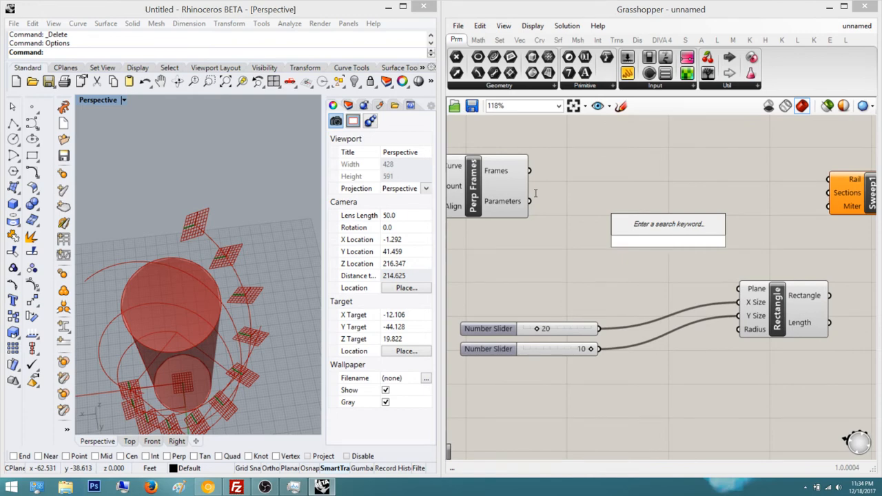
type("center")
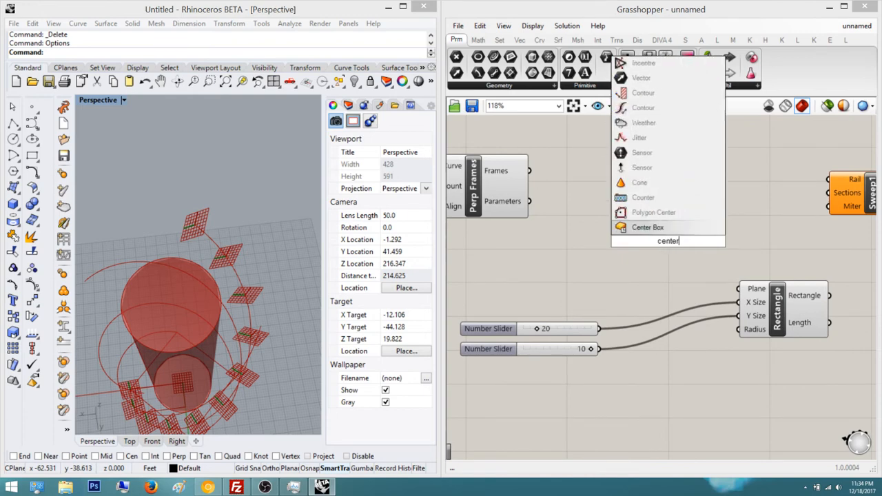
key("Return")
scroll(523, 188, "up", 2)
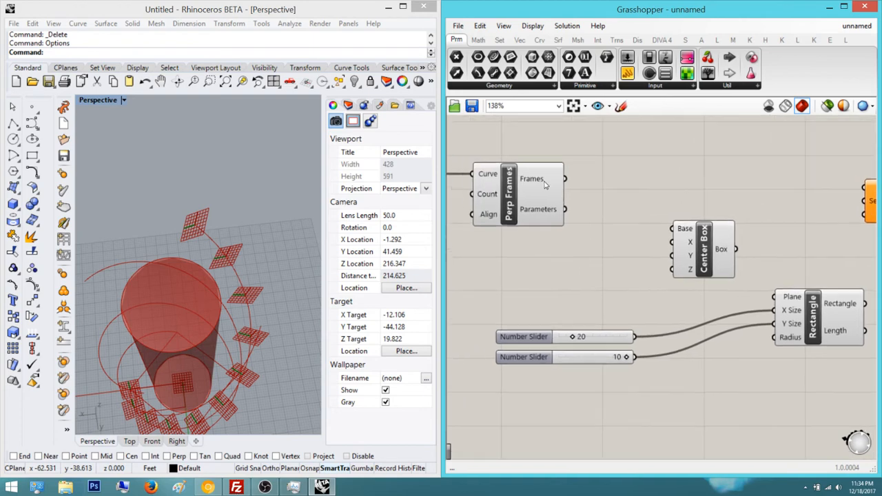
left_click_drag(544, 170, 671, 229)
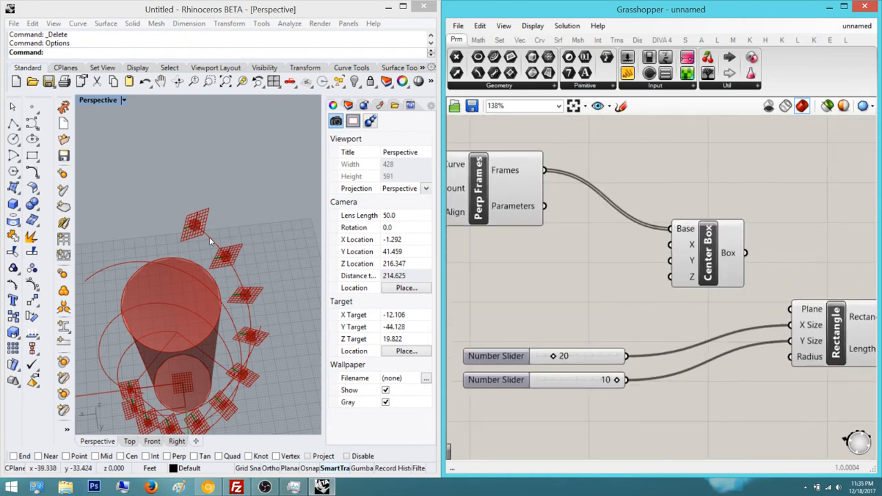
right_click_drag(209, 237, 183, 272)
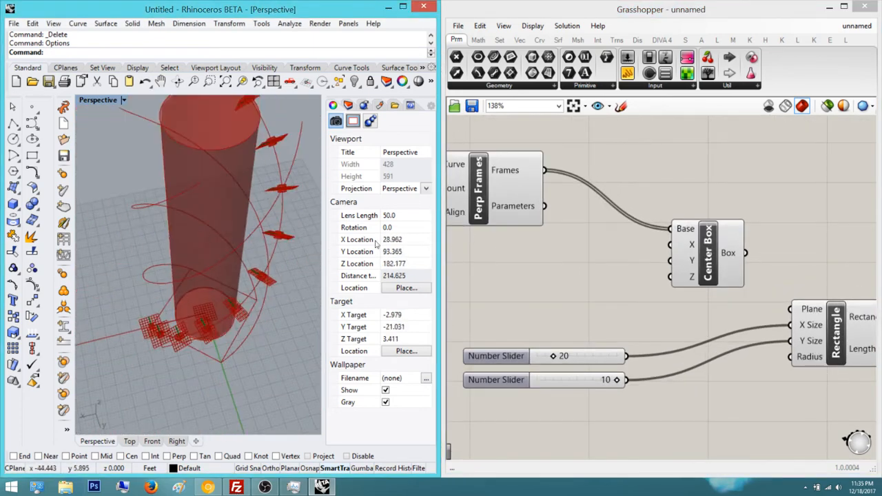
Add a number slider with value 0, connect it to Center Box's Z input, and inspect the boxes up close
double_click(498, 241)
type("0")
key("Return")
left_click_drag(652, 297, 671, 277)
right_click_drag(165, 252, 155, 269)
scroll(153, 270, "up", 6)
scroll(155, 267, "up", 16)
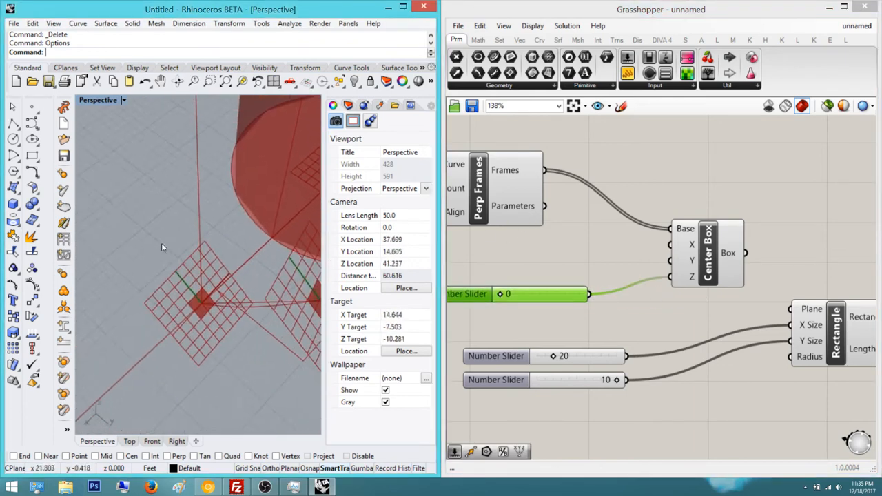
right_click_drag(580, 207, 550, 205)
left_click_drag(678, 254, 685, 251)
left_click(608, 184)
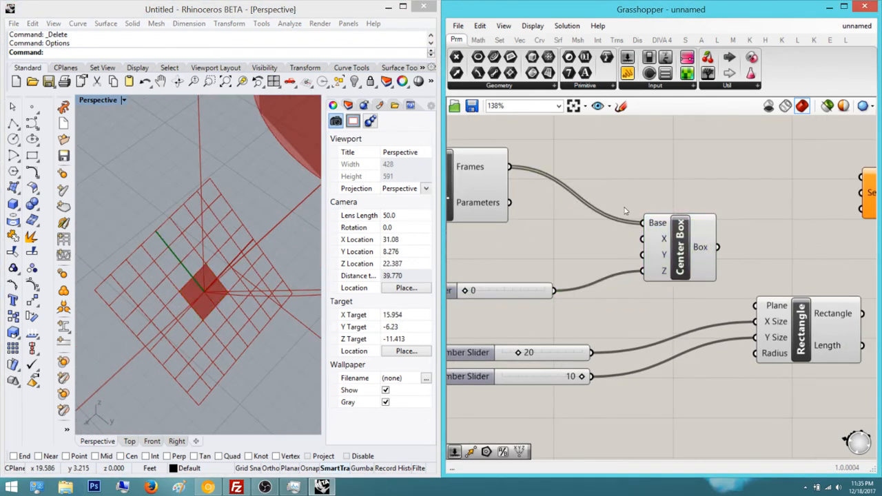
double_click(625, 206)
type("1")
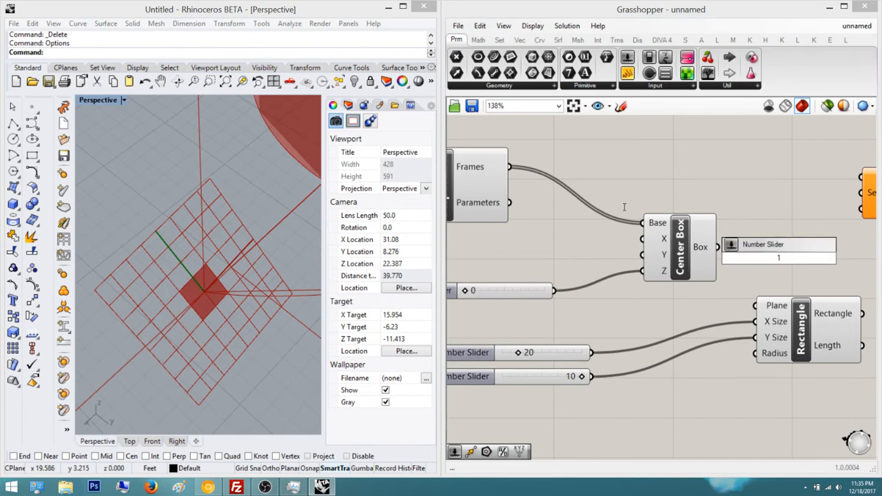
key("BackSpace")
type("1")
double_click(673, 160)
left_click(576, 262)
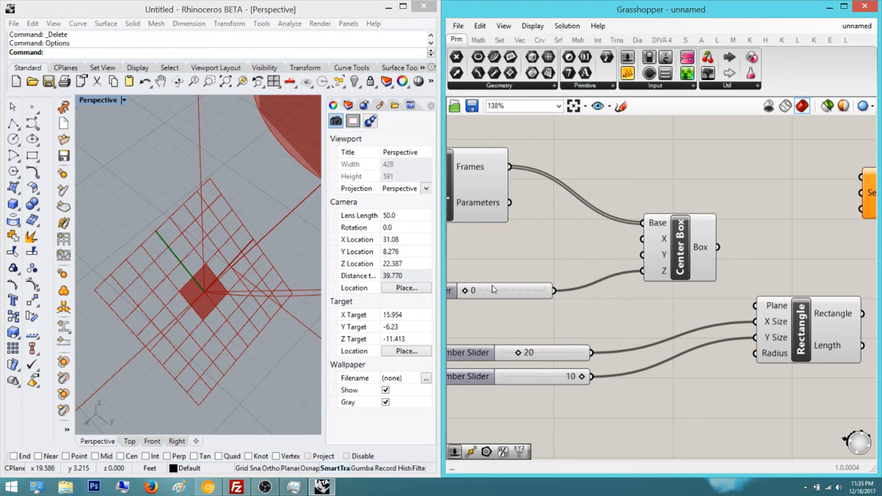
Connect the 20 slider to Center Box's X input and the 10 slider to its Y input, and inspect the boxes beside the tower
mouse_move(592, 353)
left_mouse_down()
mouse_move(617, 317)
mouse_move(643, 239)
mouse_move(601, 360)
left_mouse_up()
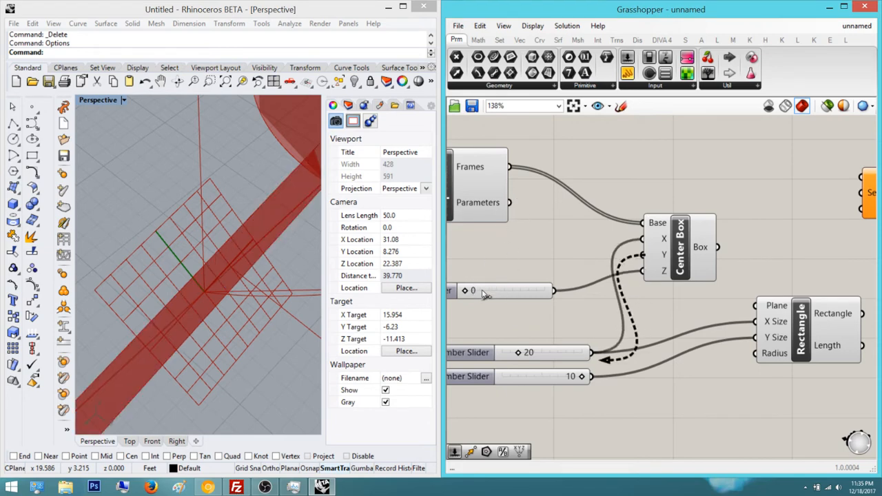
left_click(161, 194)
scroll(163, 194, "down", 20)
right_click_drag(170, 195, 234, 174)
right_click_drag(201, 187, 225, 147, "shift")
scroll(183, 194, "up", 10)
mouse_move(189, 171)
right_mouse_down("shift")
mouse_move(172, 184)
mouse_move(221, 164)
mouse_move(184, 182)
right_mouse_up("shift")
right_click_drag(528, 255, 552, 284)
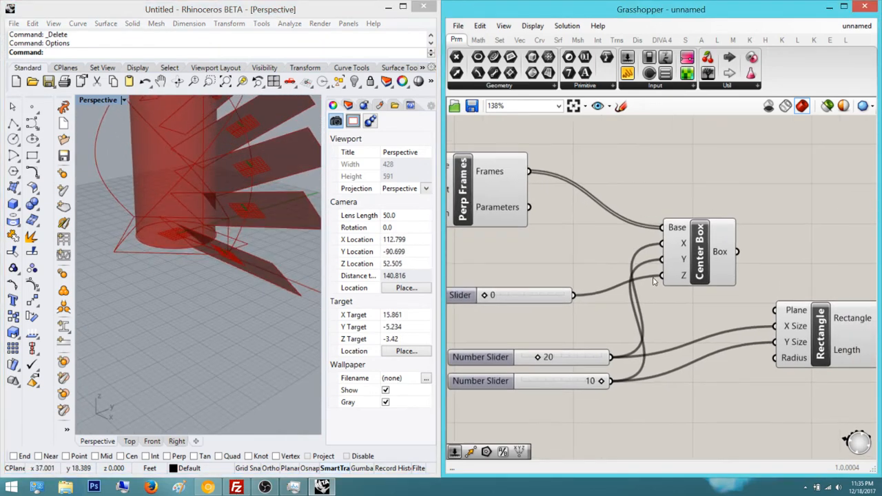
Delete the Rectangle component, and set Center Box's X slider to 9 and its Y slider to 6
right_click_drag(653, 281, 723, 257)
scroll(509, 290, "up", 3)
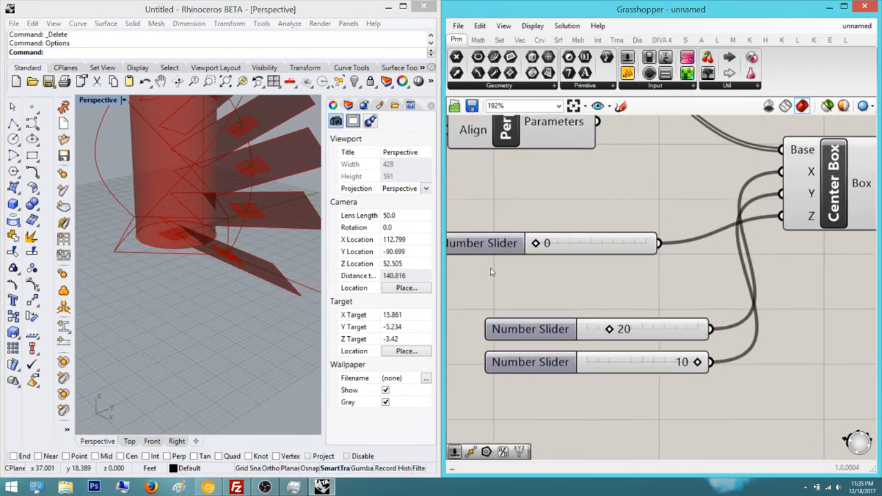
left_click_drag(488, 267, 478, 269)
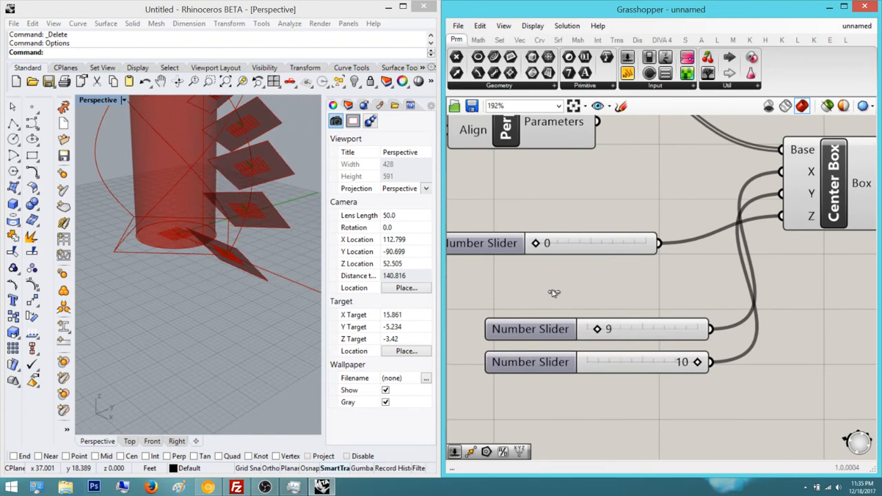
left_click_drag(555, 293, 521, 294)
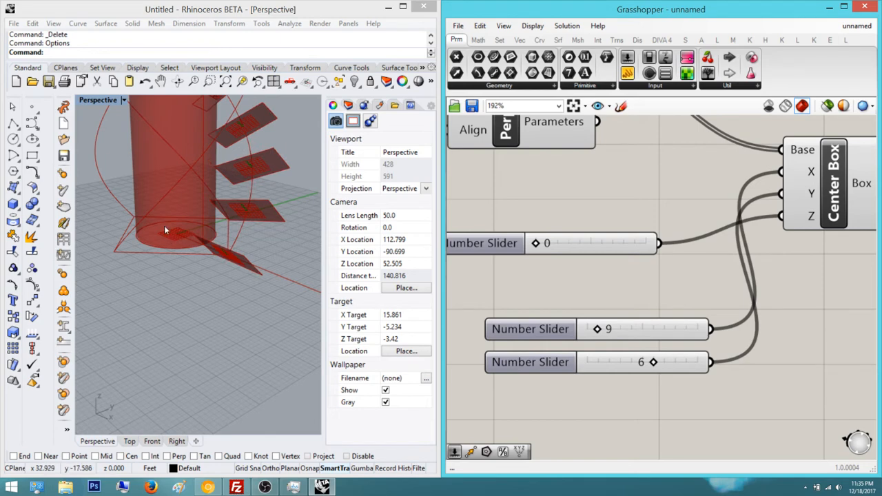
Examine the resized Center Box sections against the perpendicular frames near the tower's base from several angles
right_click_drag(164, 228, 138, 209)
scroll(187, 200, "up", 6)
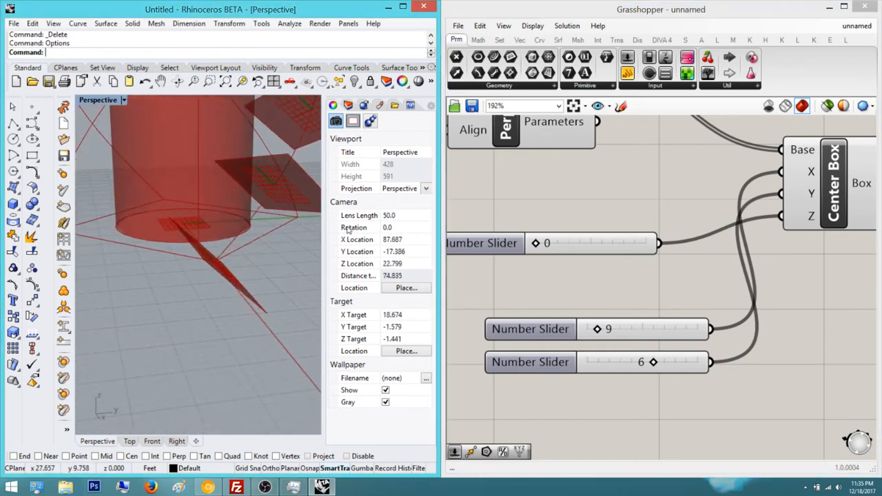
right_click_drag(598, 190, 515, 250)
scroll(516, 250, "down", 3)
right_click_drag(600, 235, 507, 195)
scroll(508, 195, "up", 4)
left_click(604, 197)
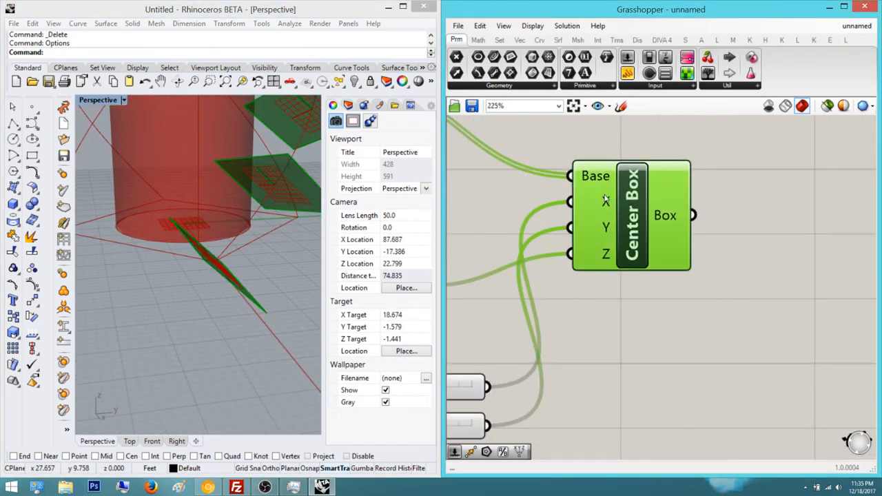
left_click(544, 193)
right_click_drag(590, 185, 510, 245)
left_click(511, 244)
right_click_drag(159, 228, 200, 187)
left_click(468, 215)
scroll(469, 215, "down", 2)
right_click_drag(466, 218, 486, 256)
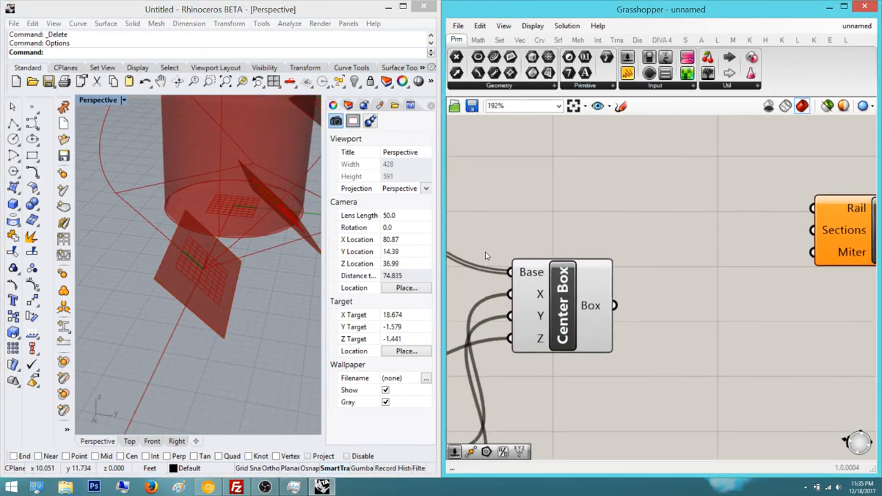
Connect Center Box's Box output to Sweep1's Sections input and read the component's error messages
left_click_drag(490, 245, 652, 191)
mouse_move(627, 187)
right_mouse_down()
mouse_move(626, 234)
mouse_move(483, 243)
right_mouse_up()
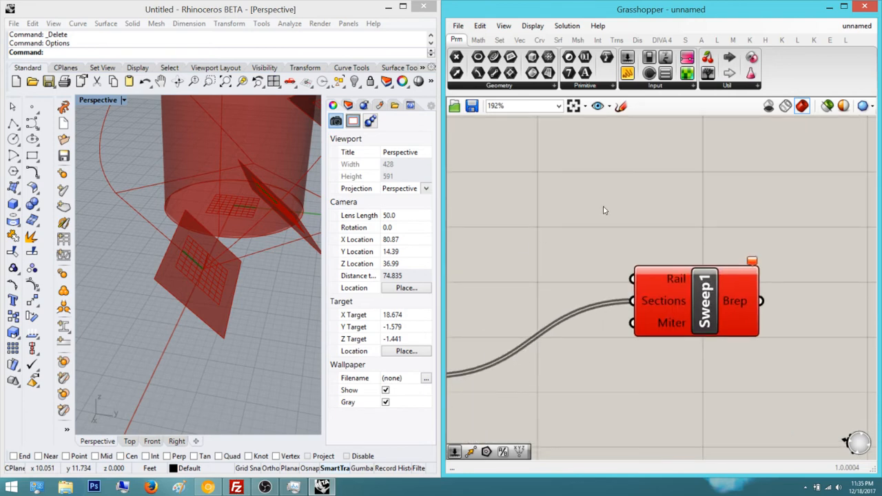
mouse_move(609, 212)
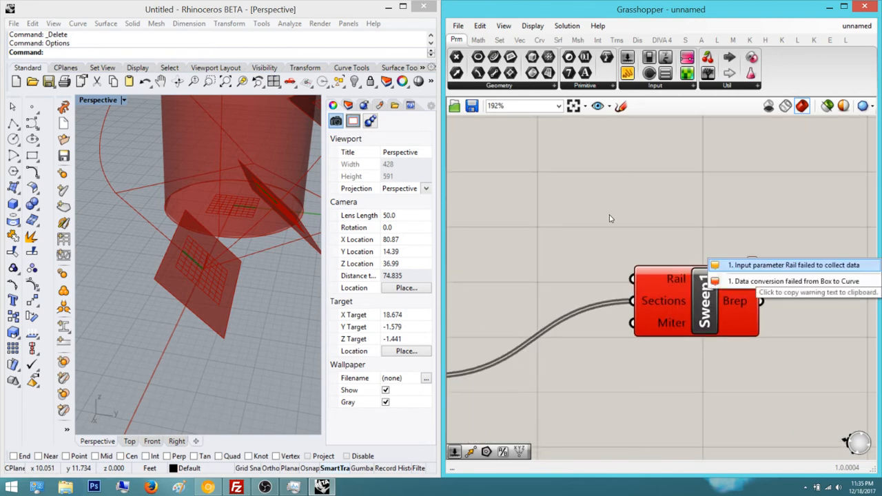
Connect the curve that feeds Perp Frames to Sweep1's Rail input
scroll(547, 231, "down", 3)
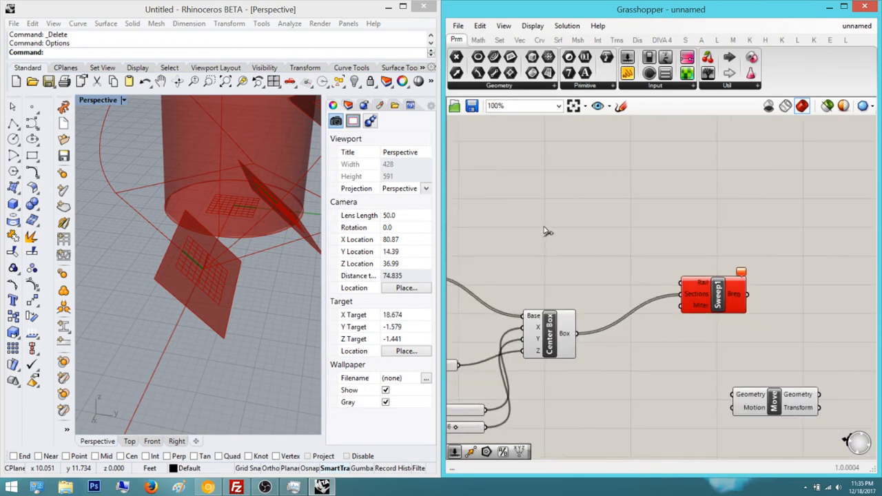
scroll(529, 223, "down", 3)
left_click_drag(544, 228, 465, 232)
scroll(462, 227, "up", 3)
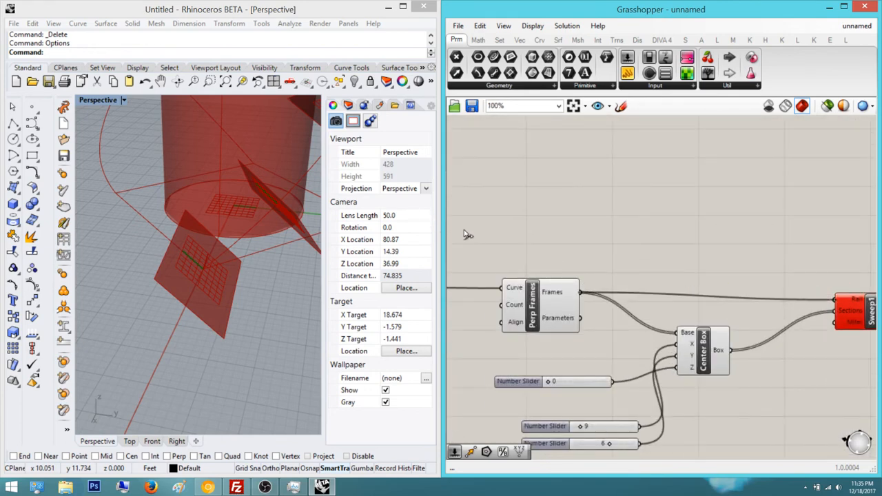
Move the Perp Frames component slightly down, clear of the wire that feeds Sweep1's Rail input
scroll(504, 229, "down", 4)
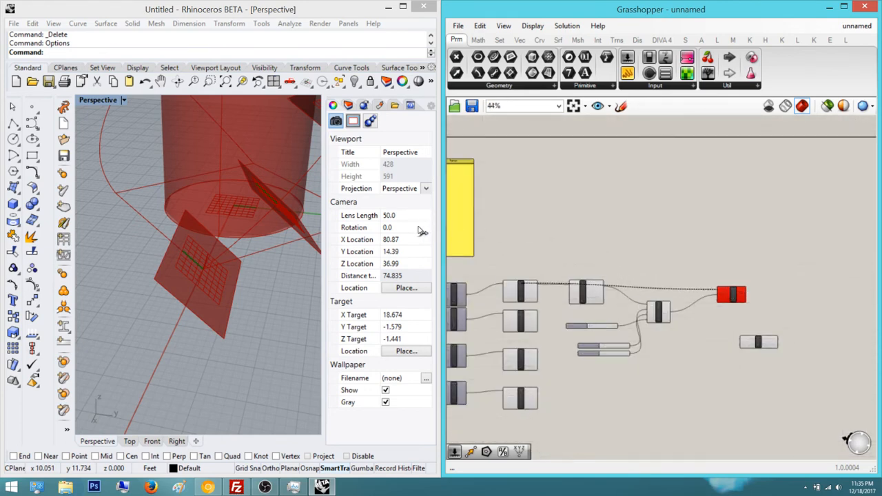
scroll(440, 233, "up", 4)
left_click_drag(439, 229, 439, 229)
left_click_drag(528, 242, 535, 263)
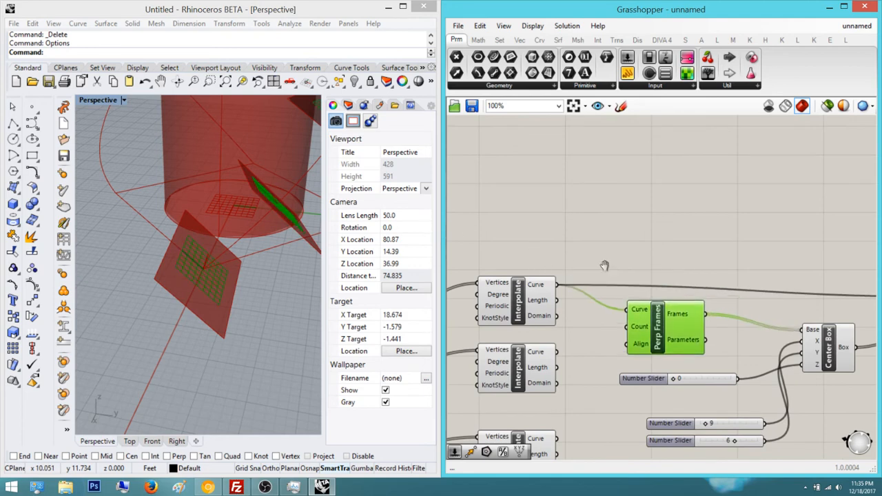
right_click_drag(604, 265, 488, 237)
Examine the error messages on Sweep1 and the preview of the Center Box sections in the viewport
left_click(675, 199)
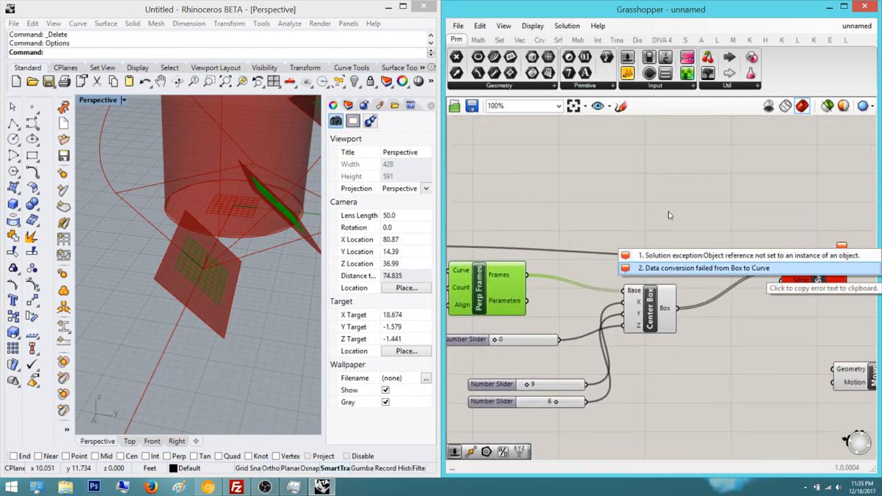
left_click(668, 216)
left_click(621, 258)
right_click_drag(573, 251, 607, 246)
scroll(700, 307, "up", 1)
left_click(697, 307)
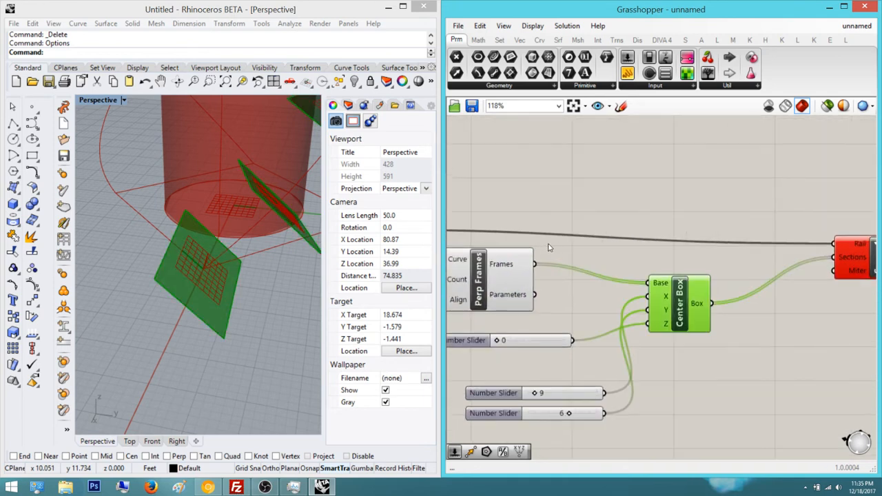
double_click(589, 275)
left_click(742, 369)
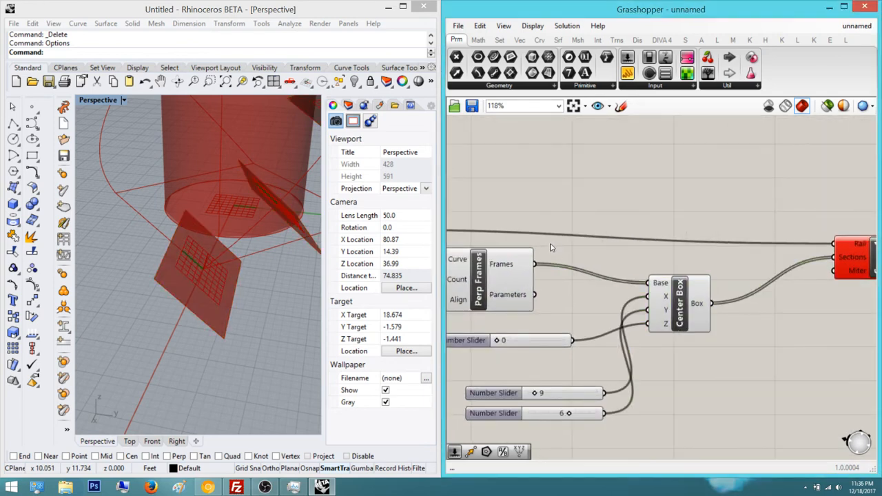
left_click(688, 304)
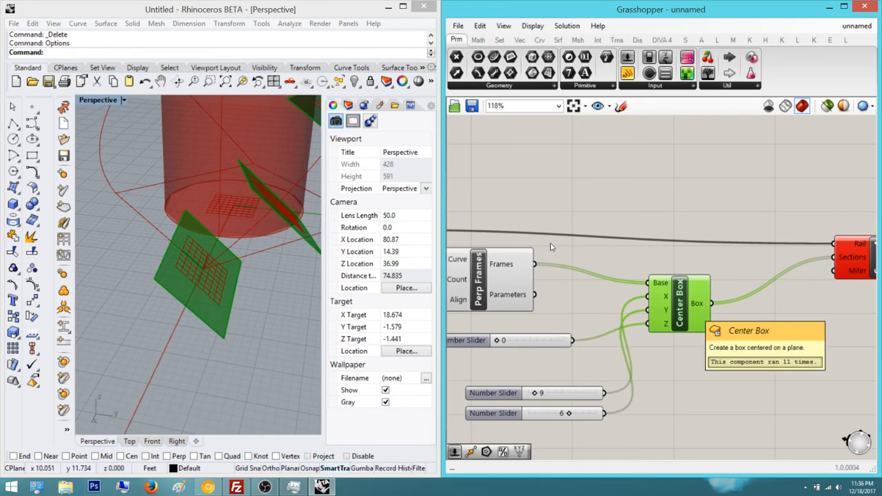
Try a Polygon Center component beside Center Box and delete it again
double_click(621, 253)
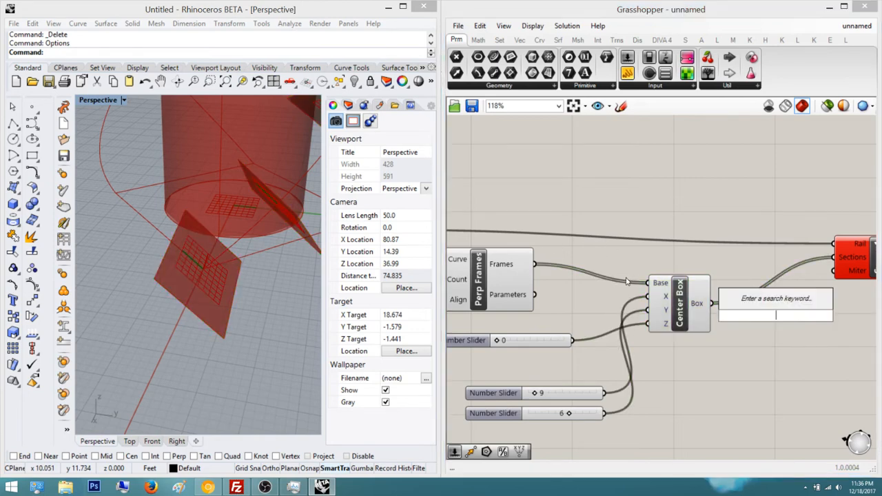
type("center")
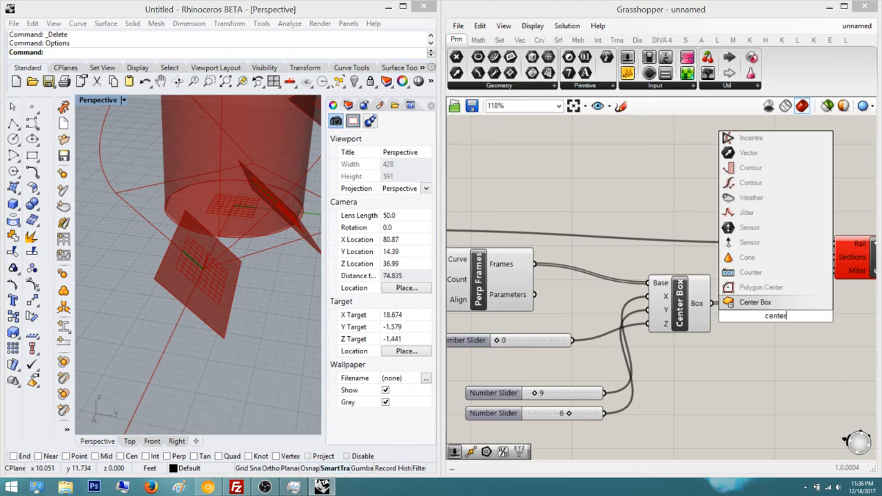
key("Up")
key("Return")
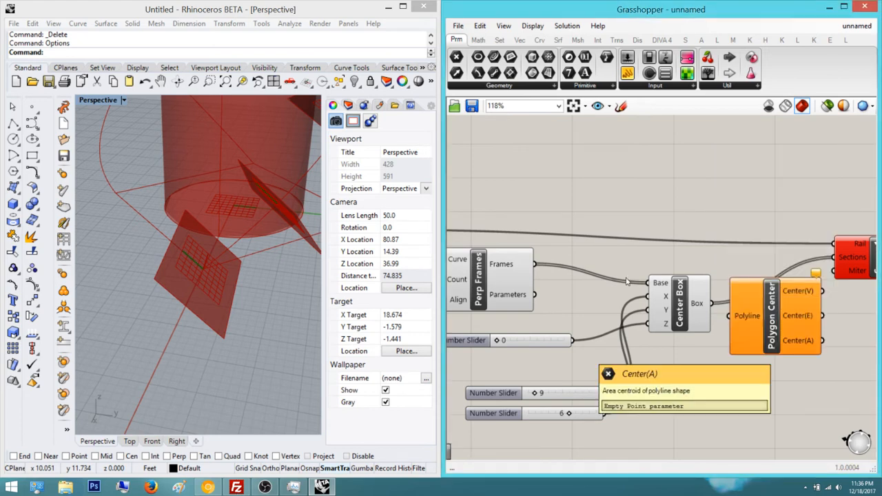
right_click_drag(608, 272, 597, 261)
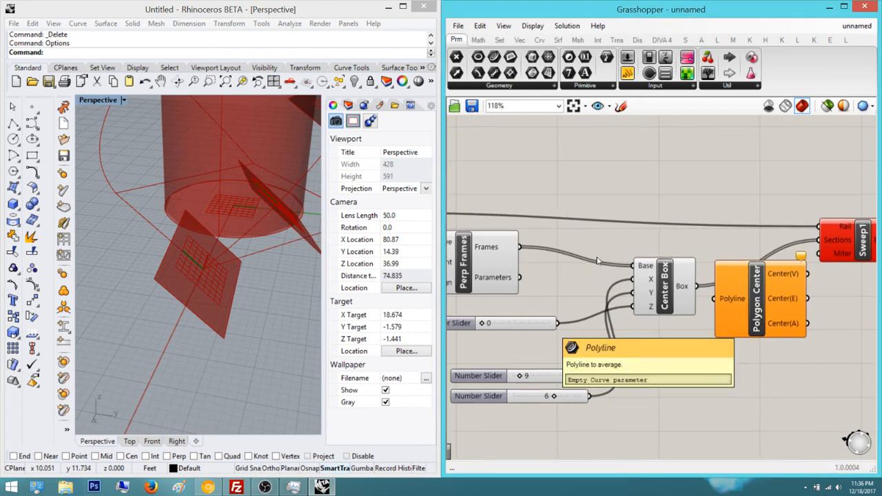
left_click(628, 235)
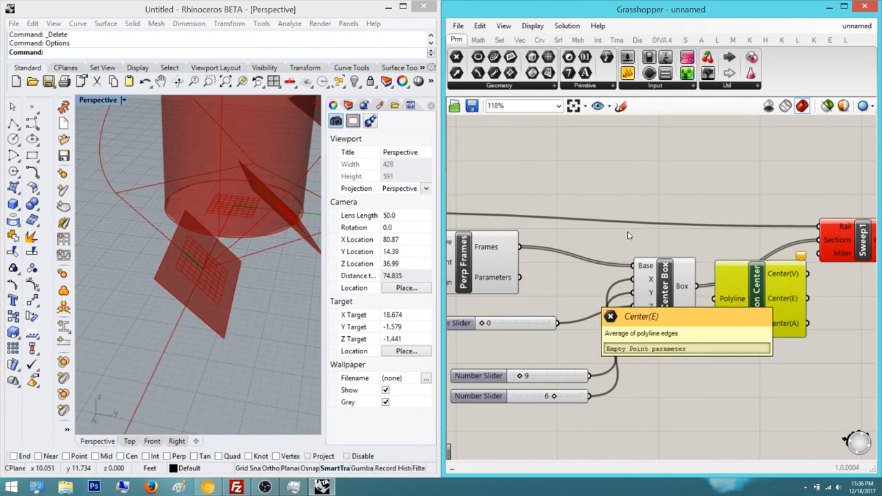
key("Delete")
Search the component library for "outline" and look through the suggested components
double_click(628, 235)
type("outline")
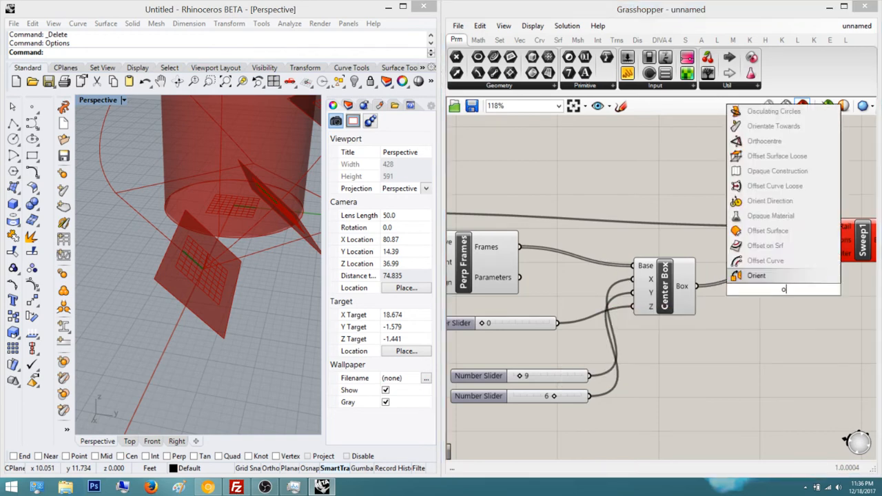
key("Up")
key("Up")
key("Up")
key("Up")
key("Up")
key("Up")
key("Up")
key("Up")
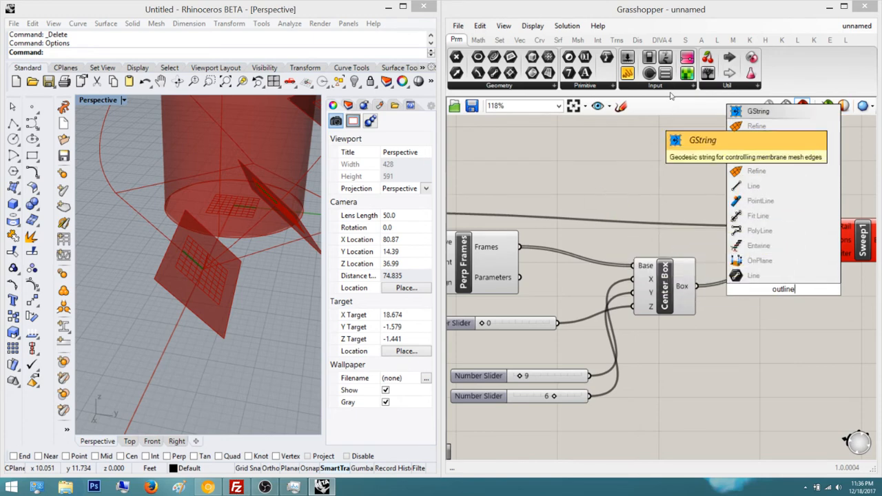
left_click(612, 268)
Delete the Center Box component together with its three number sliders, keeping Perp Frames and Sweep1
right_click_drag(609, 266, 522, 263)
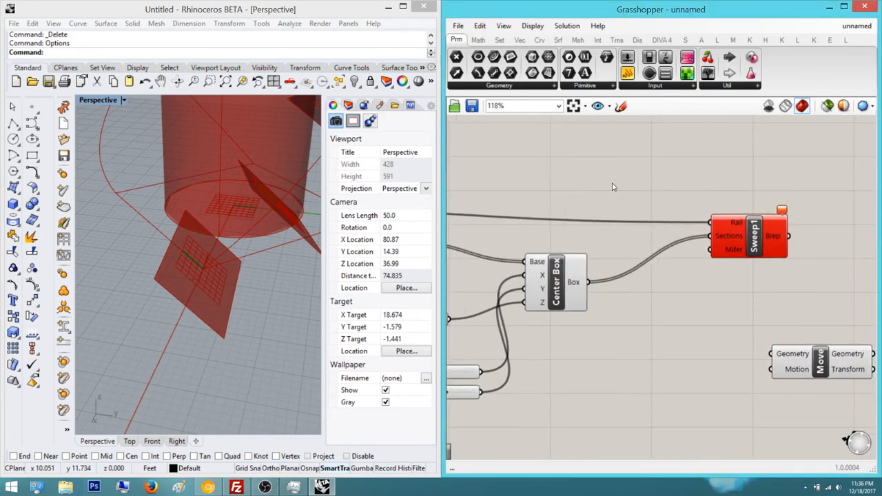
scroll(548, 236, "down", 2)
right_click_drag(548, 236, 604, 226)
scroll(603, 228, "up", 1)
right_click_drag(490, 226, 590, 229)
left_click(539, 222)
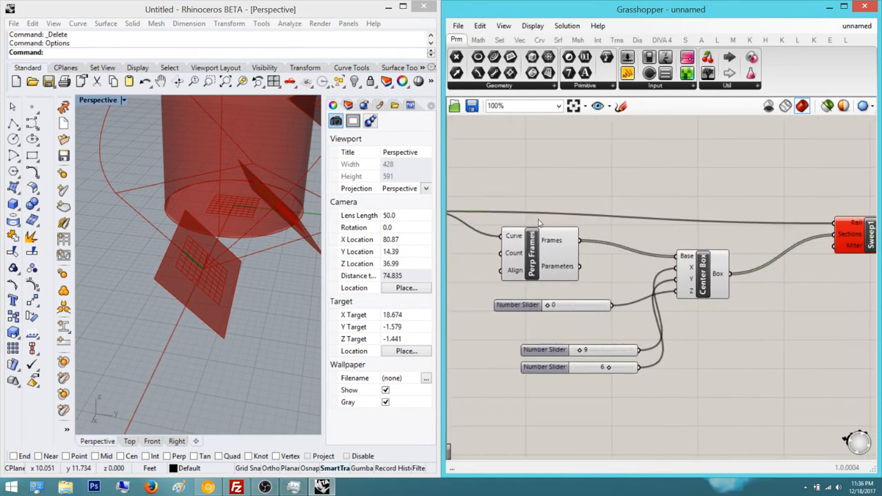
left_click_drag(712, 405, 608, 246)
key("Delete")
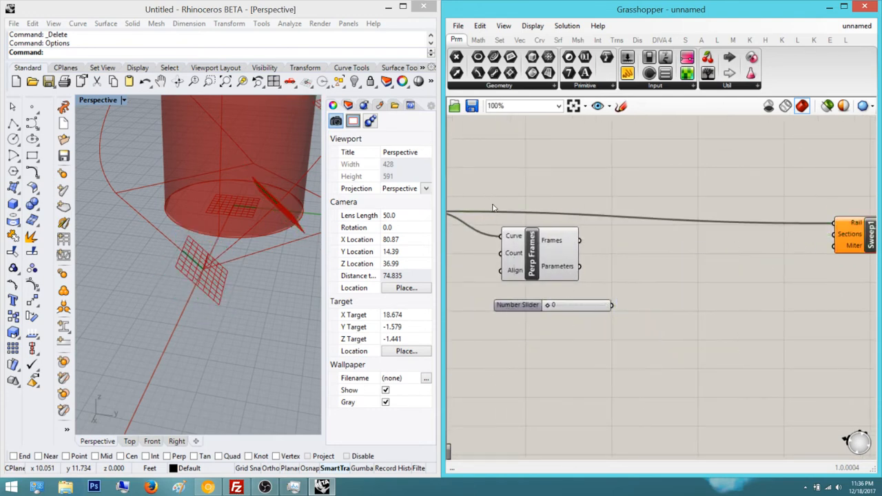
key("Delete")
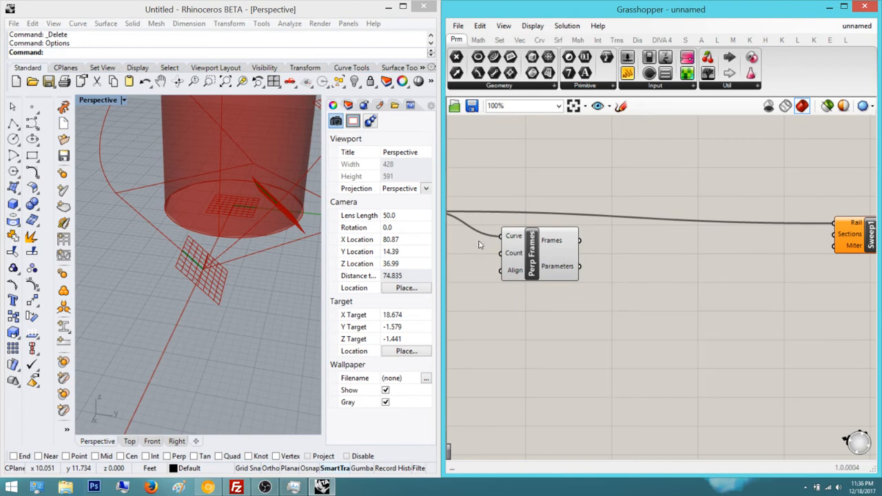
Search the component library for "rec" to look for a rectangle component
double_click(546, 205)
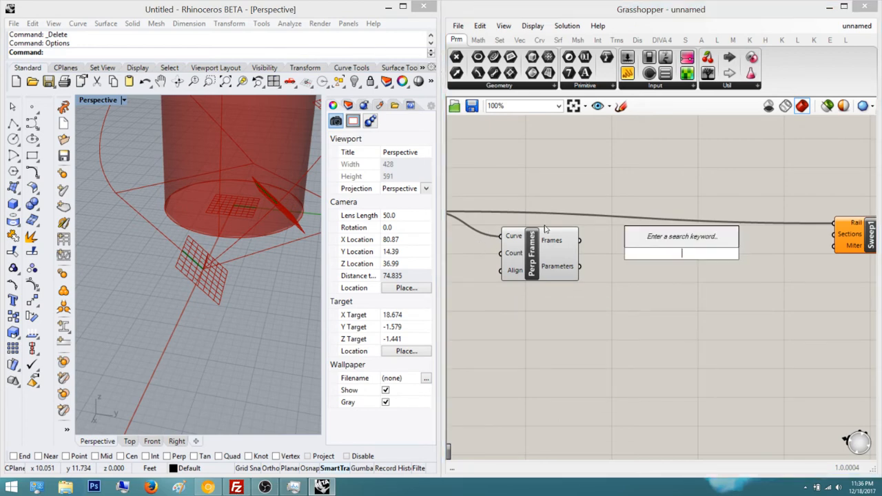
type("rec")
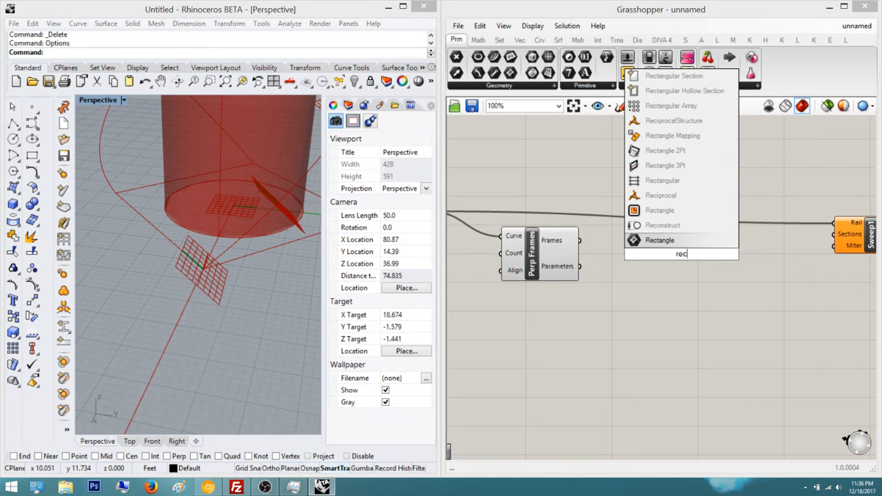
key("Up")
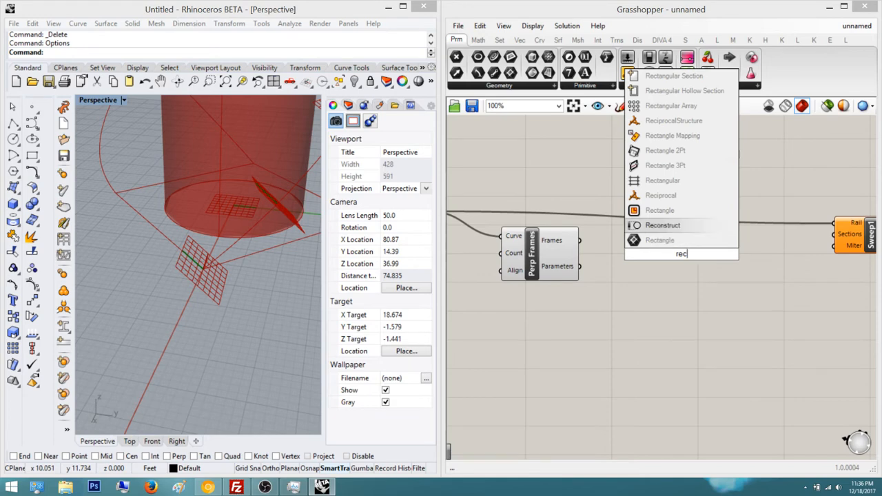
key("Escape")
Search the component library for "square" and look through the suggested components
double_click(712, 303)
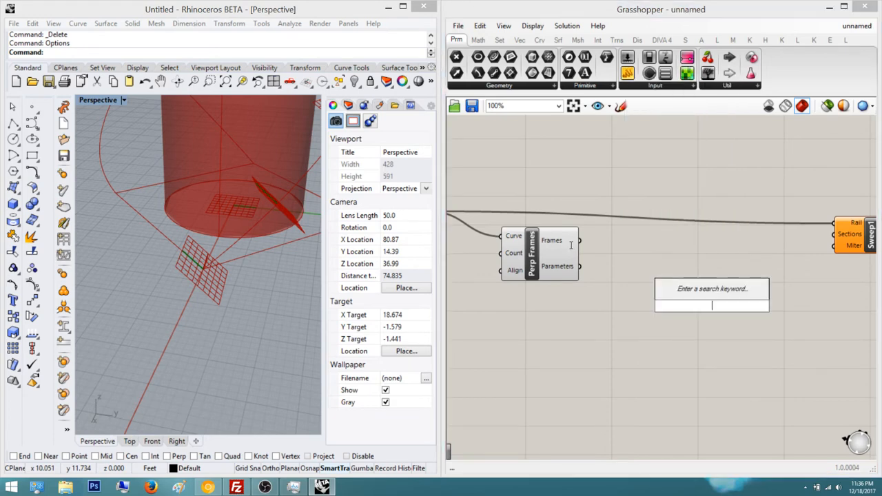
type("square")
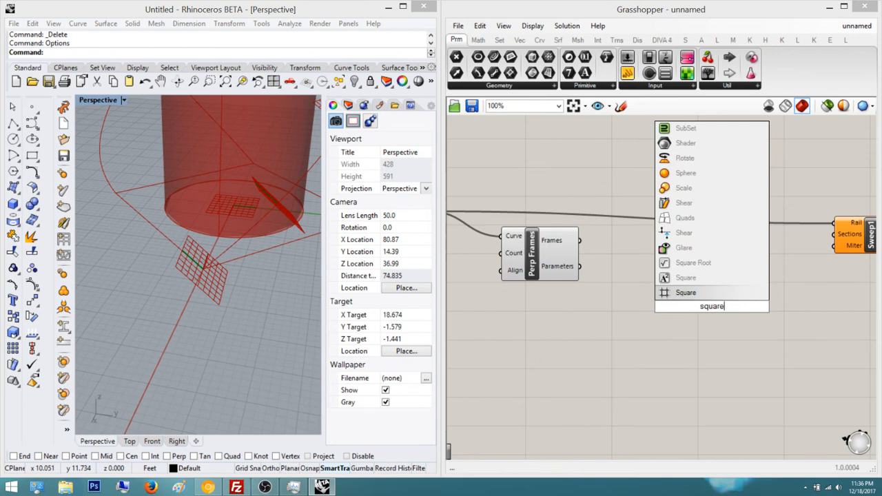
key("Up")
key("Up")
key("Up")
key("Up")
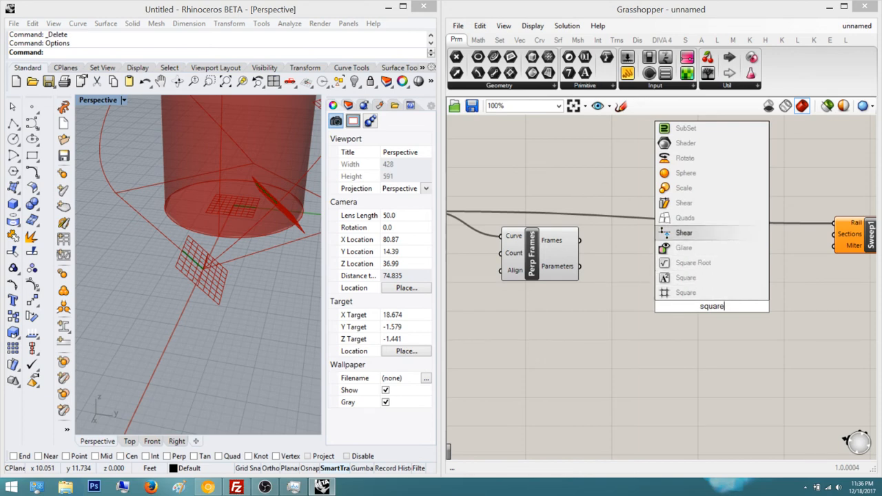
key("Up")
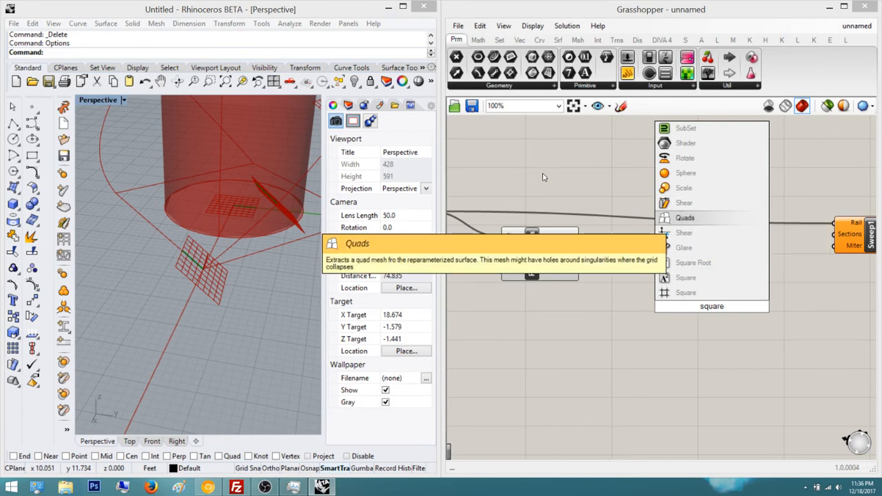
key("Up")
key("Up")
key("Up")
key("Down")
key("Down")
key("Down")
key("Down")
key("Down")
key("Down")
key("Down")
key("Down")
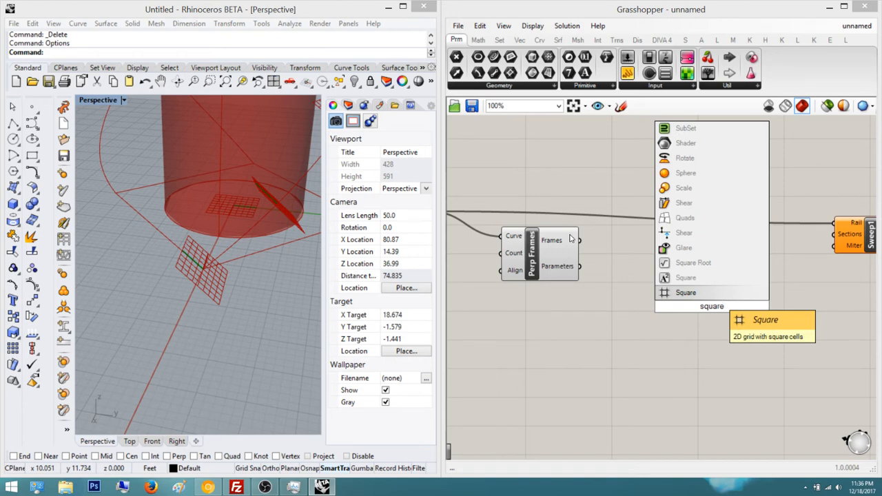
Add a Polygon component, connect the Perp Frames Frames output to its Plane input, and place it beside Perp Frames
double_click(618, 271)
type("polygon")
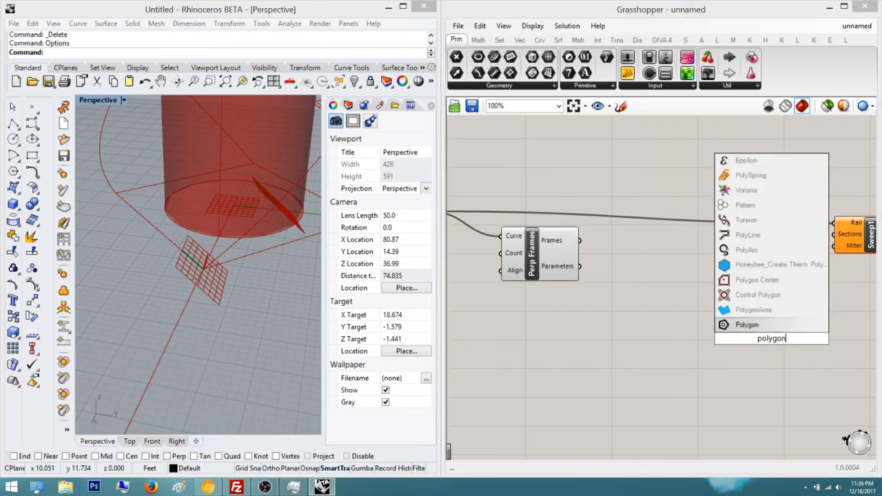
key("Return")
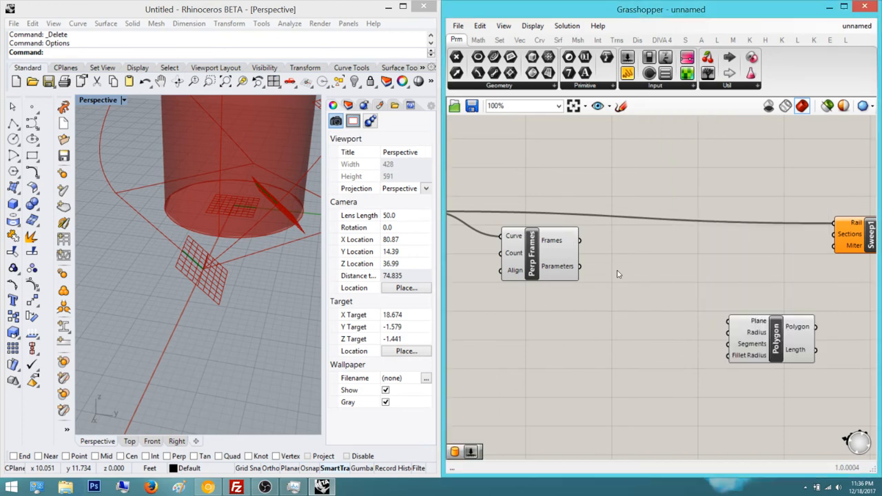
scroll(619, 276, "up", 1)
left_click_drag(720, 318, 546, 223)
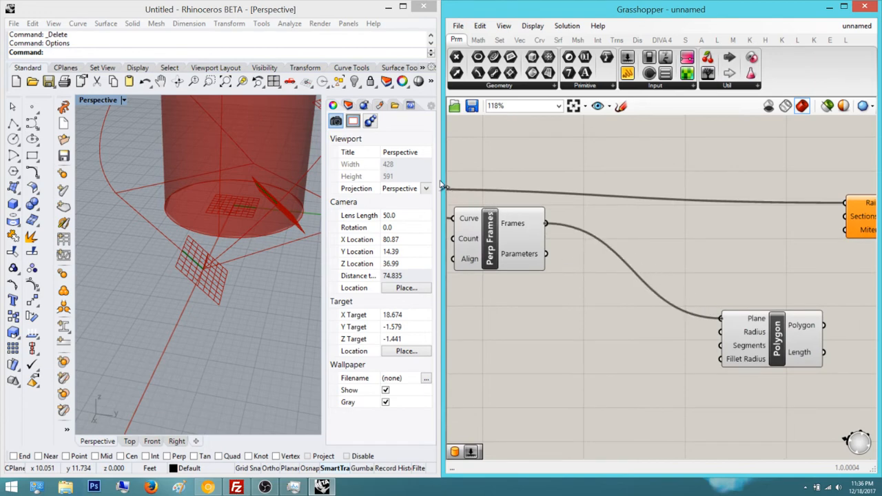
left_click_drag(776, 338, 639, 312)
right_click_drag(470, 303, 535, 295)
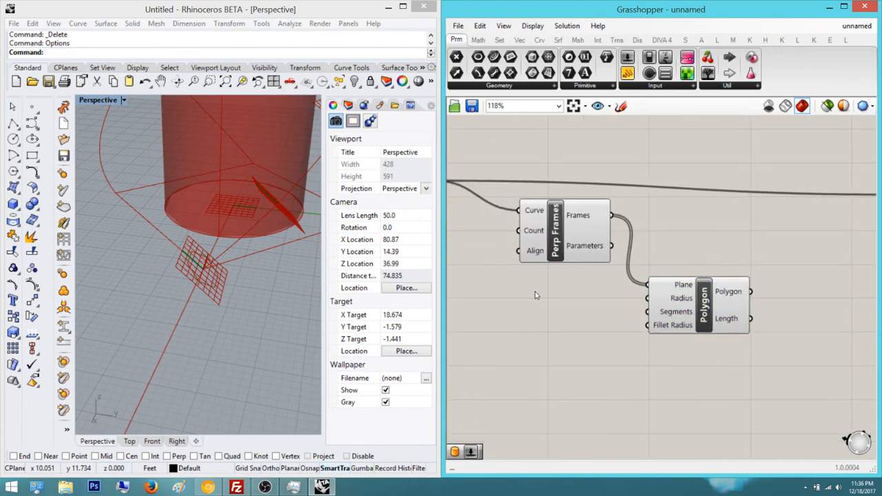
Add a number slider set to 4, connect it to the Polygon's Radius input, and preview the polygons
double_click(535, 292)
type("4")
key("Return")
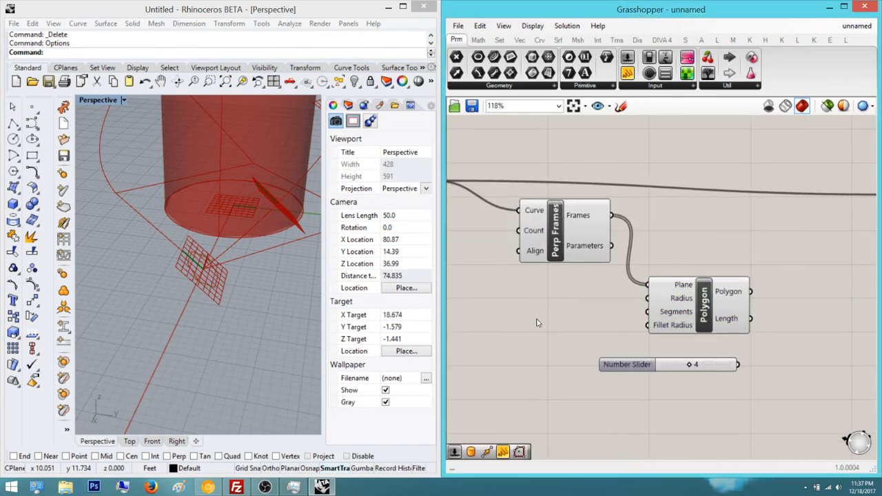
left_click_drag(631, 364, 496, 355)
left_click_drag(603, 354, 647, 298)
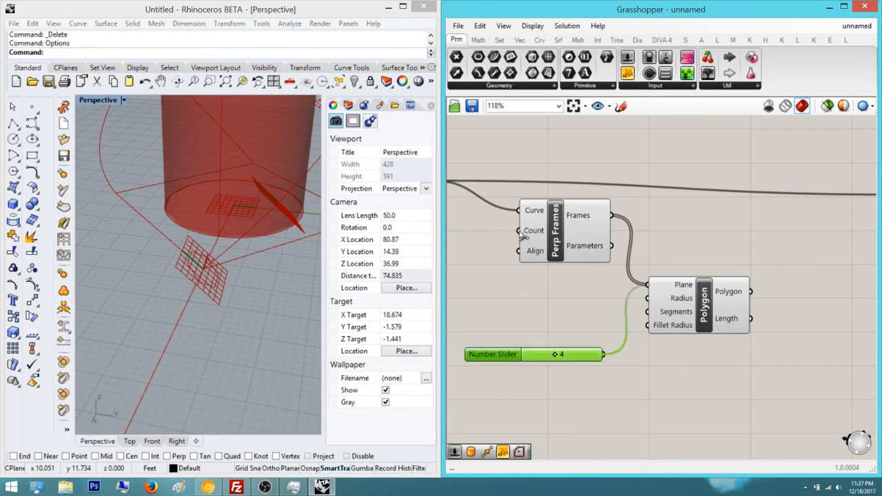
left_click(696, 310)
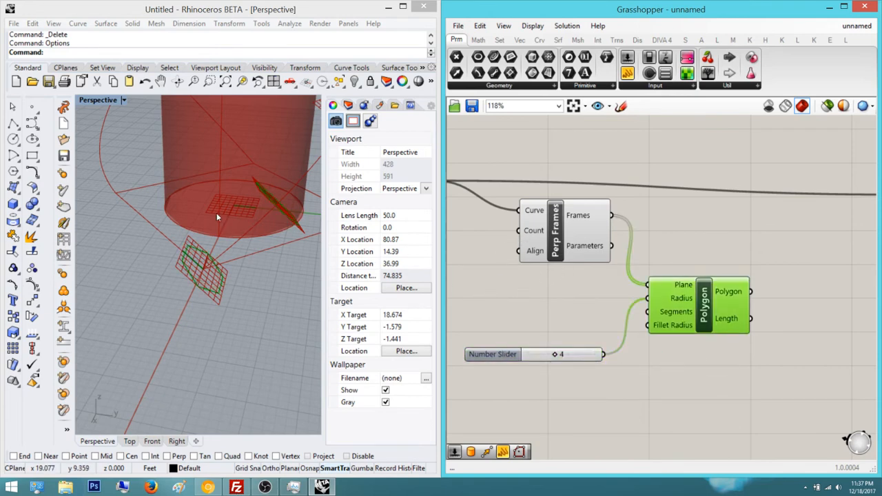
Connect the same slider to the Polygon's Segments input and shift the slider slightly up on the canvas
right_click_drag(217, 213, 150, 221)
scroll(148, 220, "up", 2)
right_click_drag(577, 264, 600, 258)
scroll(552, 251, "up", 1)
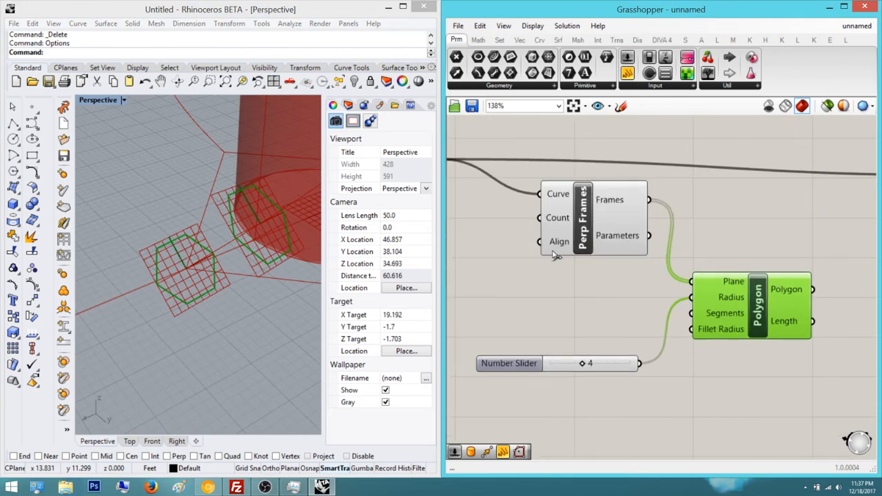
left_click_drag(691, 313, 638, 364)
left_click(699, 394)
right_click_drag(626, 353, 678, 352)
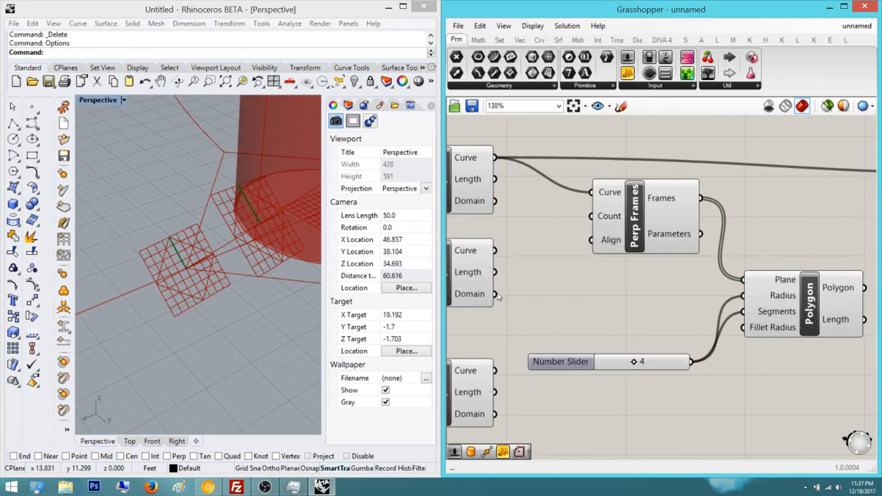
left_click_drag(560, 361, 545, 333)
right_click_drag(208, 229, 151, 225)
right_click_drag(562, 290, 483, 249)
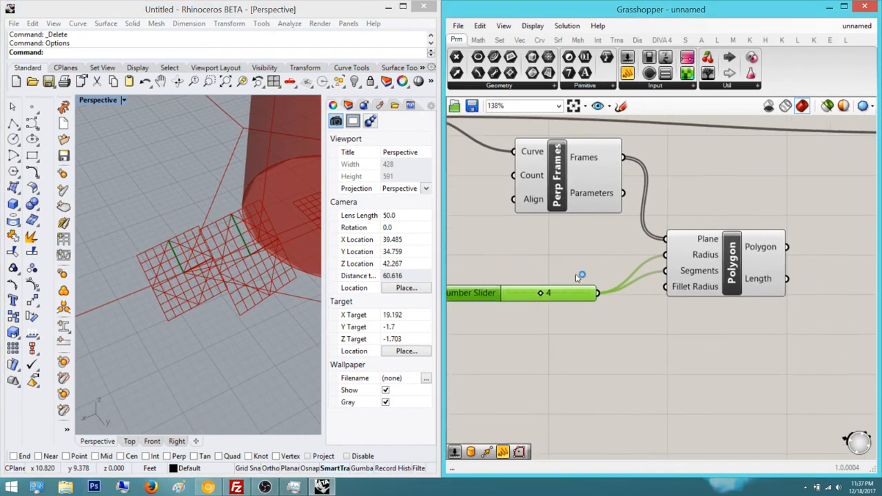
Add a Rectangle component below the Polygon and connect the Perp Frames Frames output to its Plane input
left_click_drag(583, 282, 586, 310)
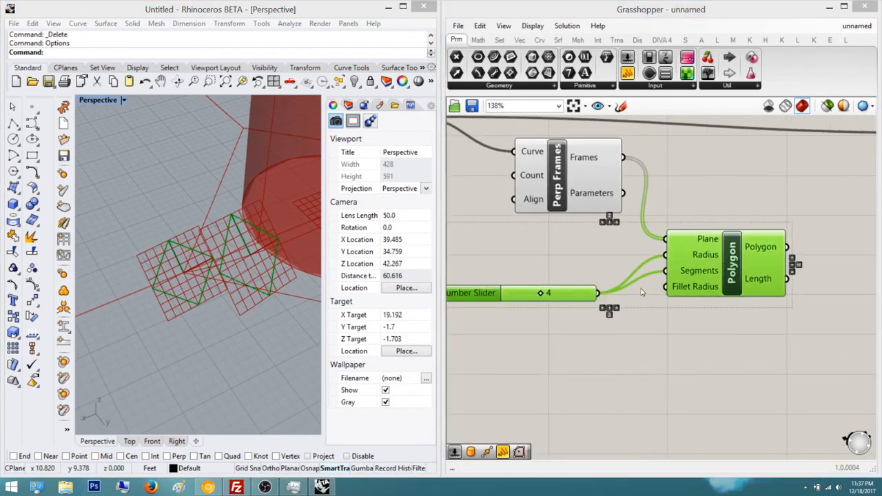
right_click_drag(587, 311, 492, 301)
double_click(662, 337)
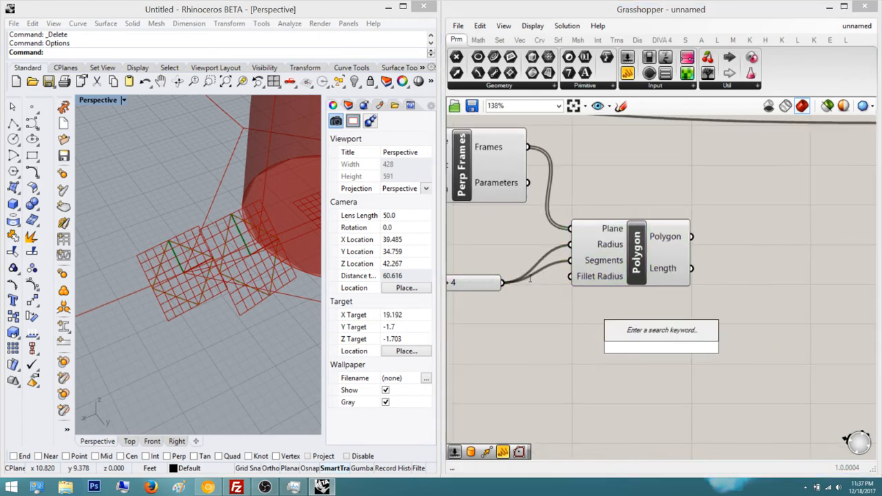
type("rec")
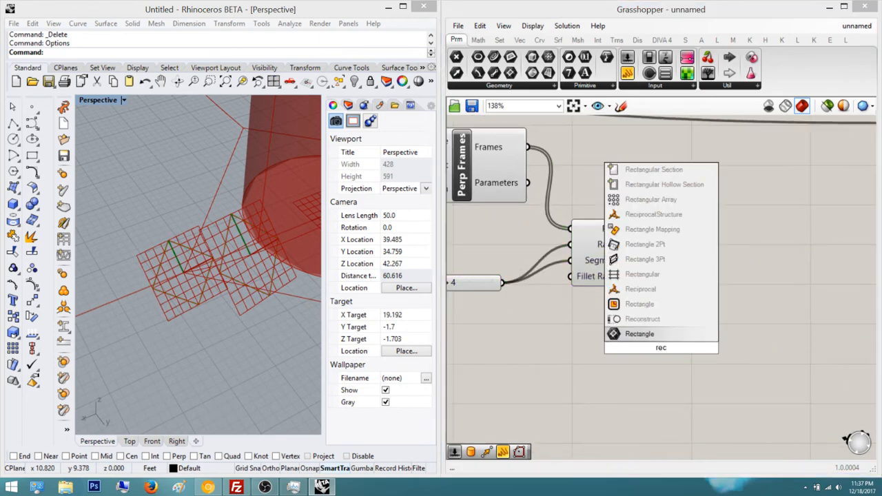
key("Up")
key("Up")
key("Return")
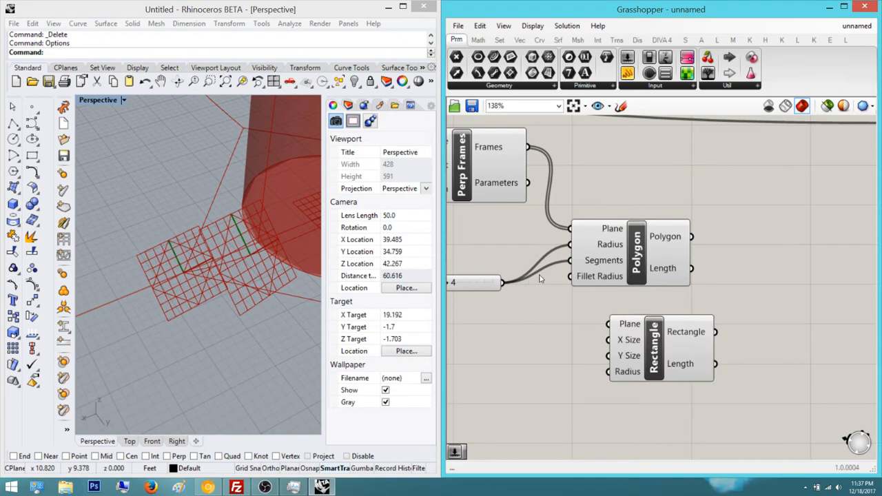
left_click_drag(608, 324, 528, 147)
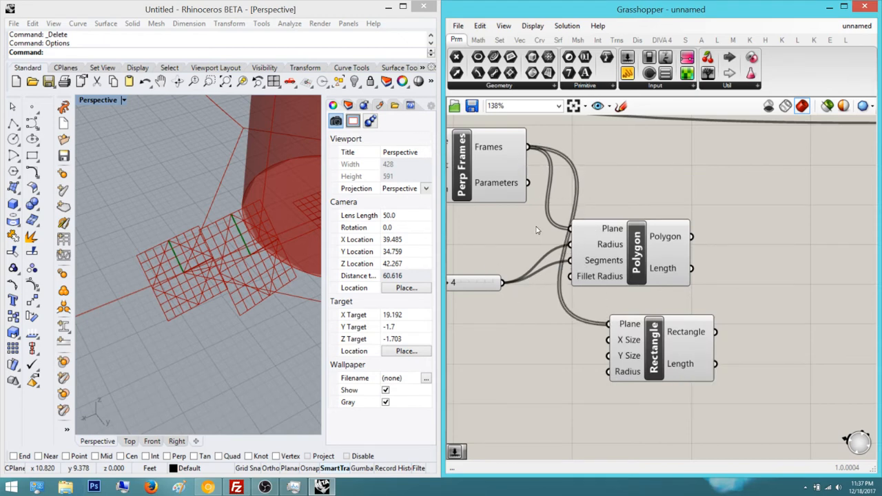
Delete the Polygon component with its number slider and move the Rectangle component slightly up on the canvas
left_click(666, 270)
right_click_drag(637, 277, 690, 295)
key("Delete")
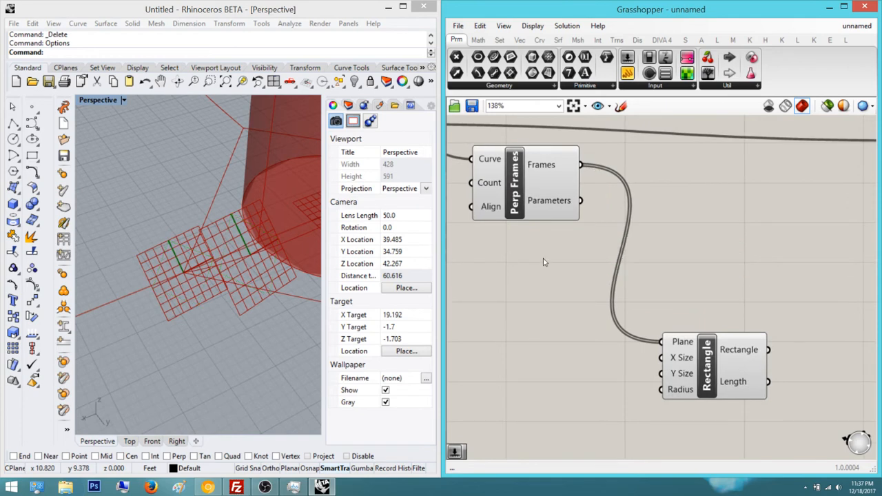
left_click_drag(708, 354, 720, 324)
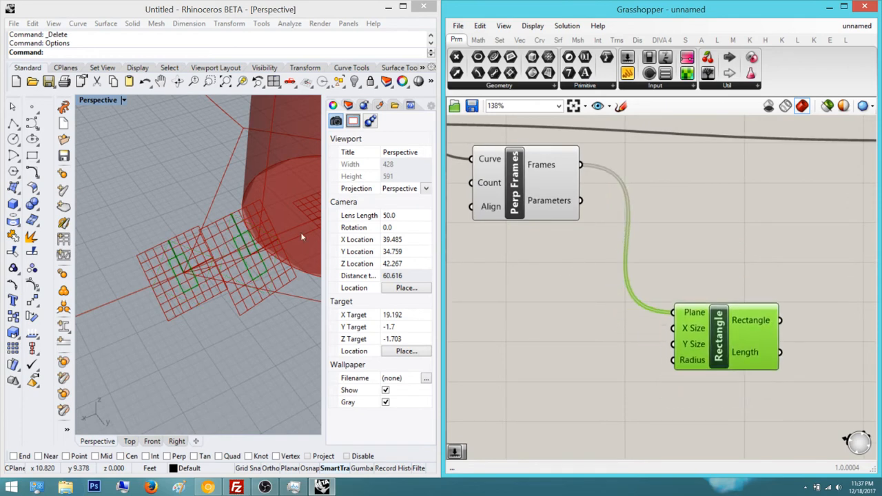
Add a number slider, connect it to the Rectangle's X Size input, set it to 6, and preview the rectangle in the viewport
right_click_drag(185, 196, 269, 180)
scroll(121, 227, "up", 6)
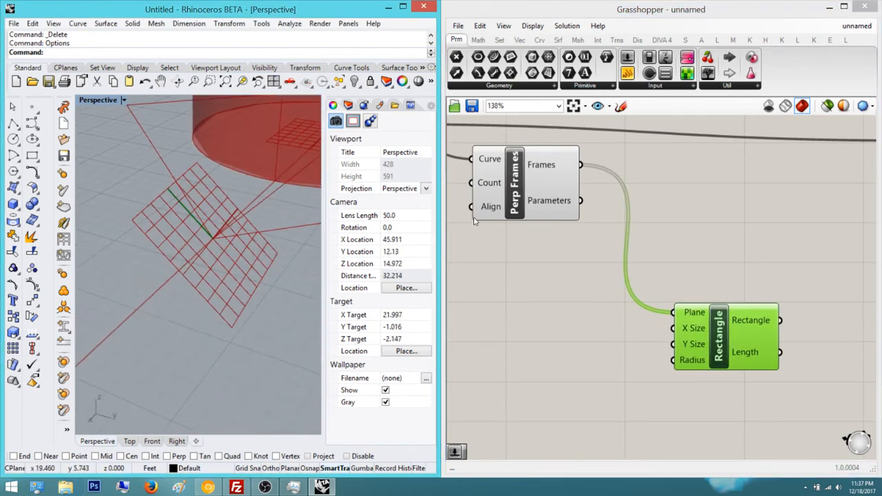
right_click_drag(540, 308, 494, 318)
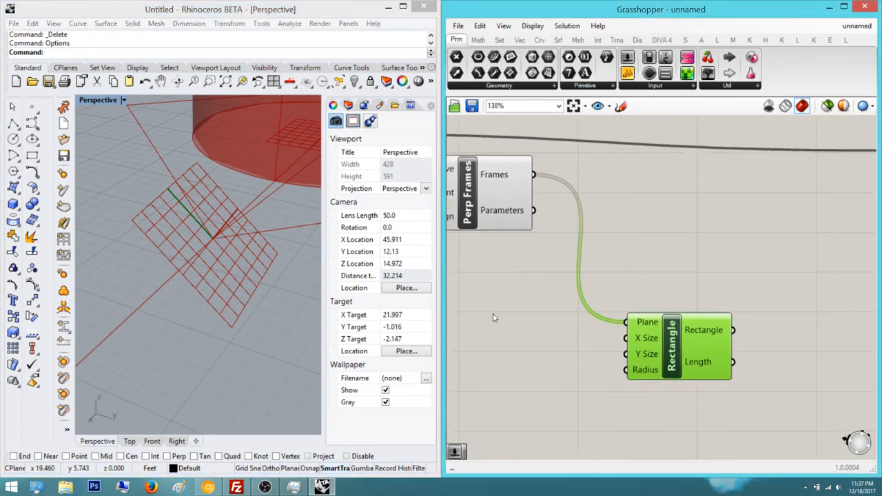
double_click(491, 276)
type("slider")
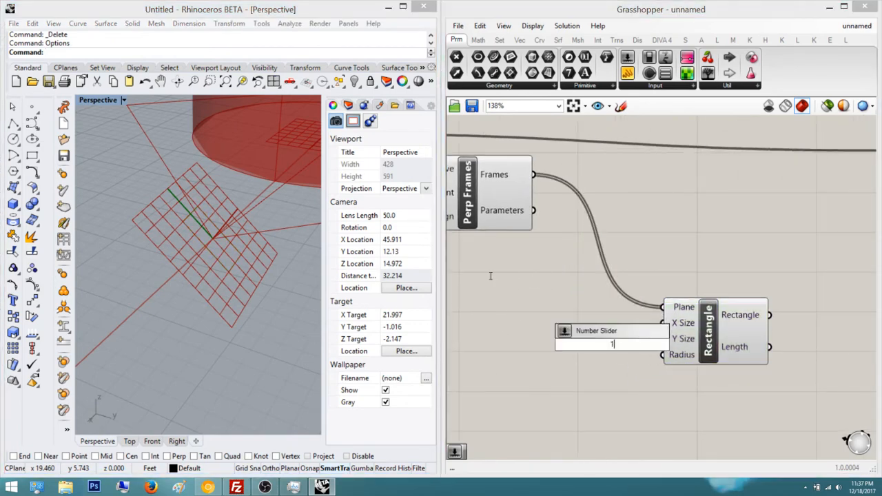
key("Return")
left_click_drag(598, 342, 663, 323)
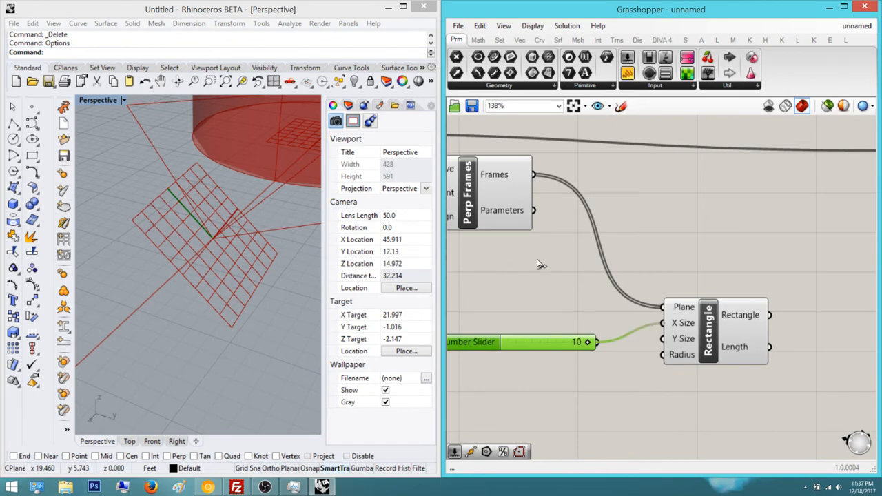
left_click_drag(587, 342, 555, 342)
left_click(709, 332)
right_click_drag(198, 230, 169, 194)
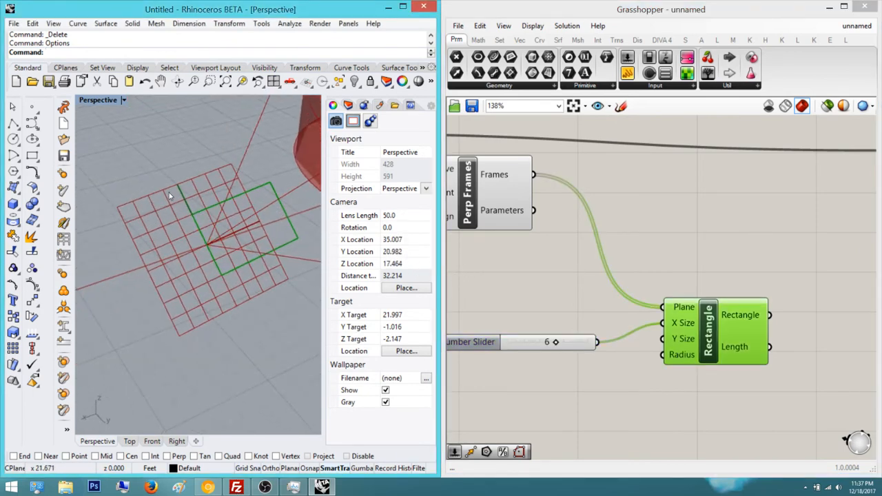
scroll(169, 195, "up", 2)
Add a second number slider set to 20, connect it to the Rectangle's Y Size input, and preview the rectangle
double_click(484, 315)
type("20")
key("Return")
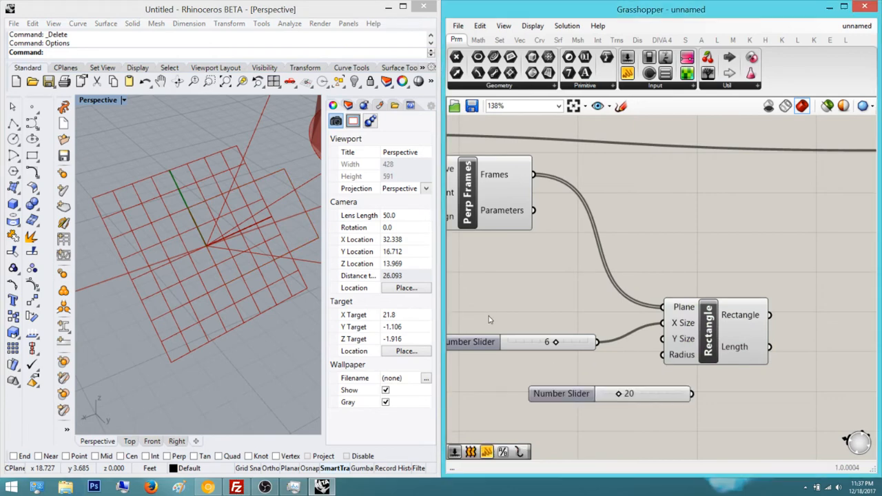
right_click_drag(484, 322, 609, 321)
left_click_drag(681, 394, 780, 339)
left_click(825, 327)
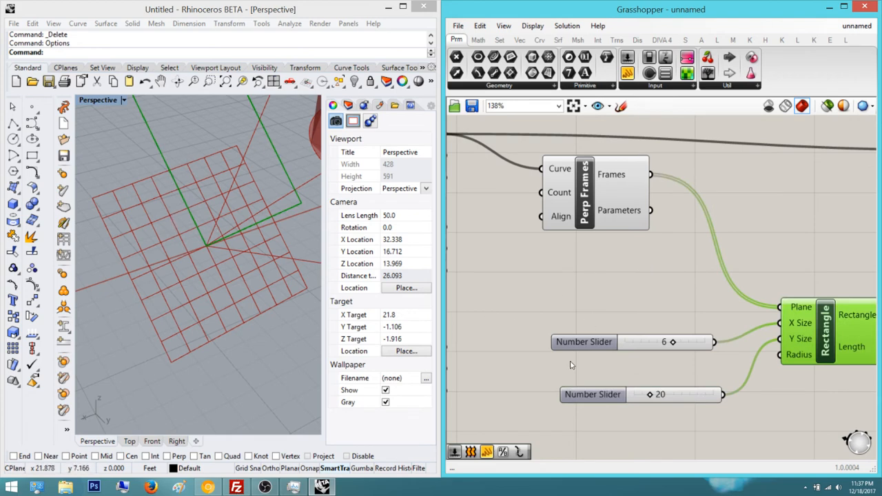
Delete both number sliders feeding the Rectangle and inspect the default rectangle on its frame in the viewport
left_click_drag(735, 447, 549, 318)
key("Delete")
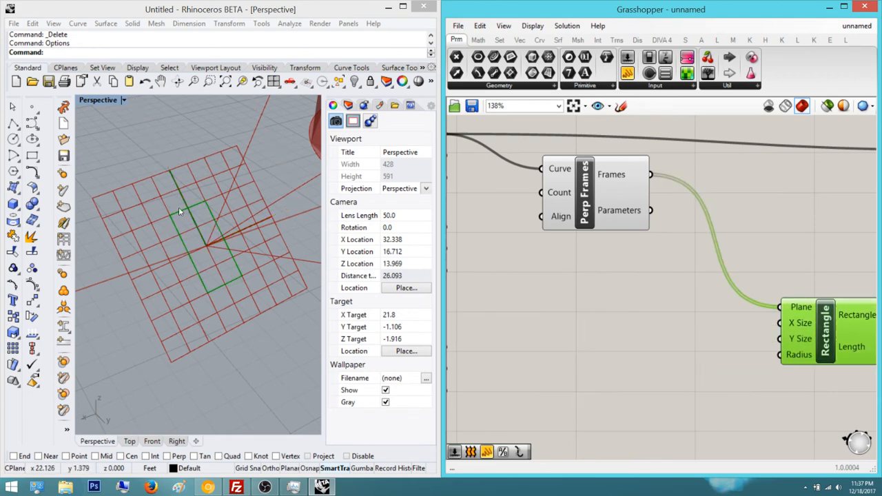
right_click_drag(179, 209, 147, 177)
scroll(191, 259, "up", 4)
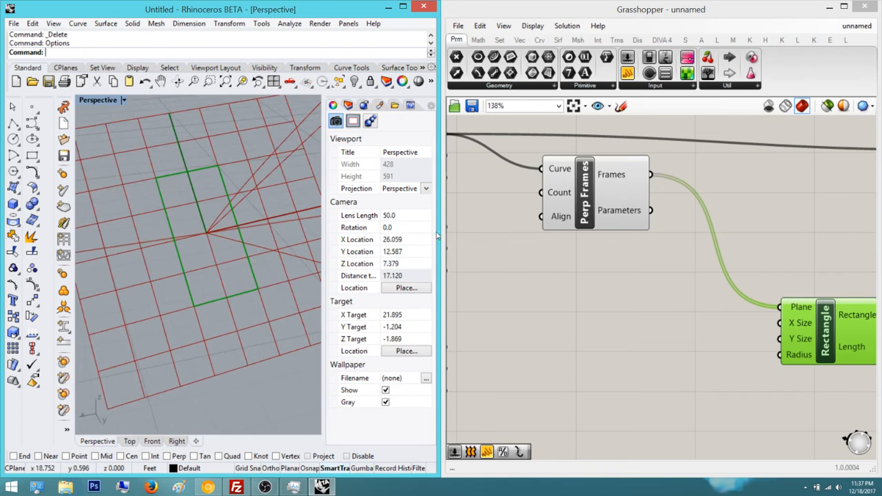
Search the component library for "constru" and place a Construct Domain component before the Rectangle
scroll(609, 264, "up", 3)
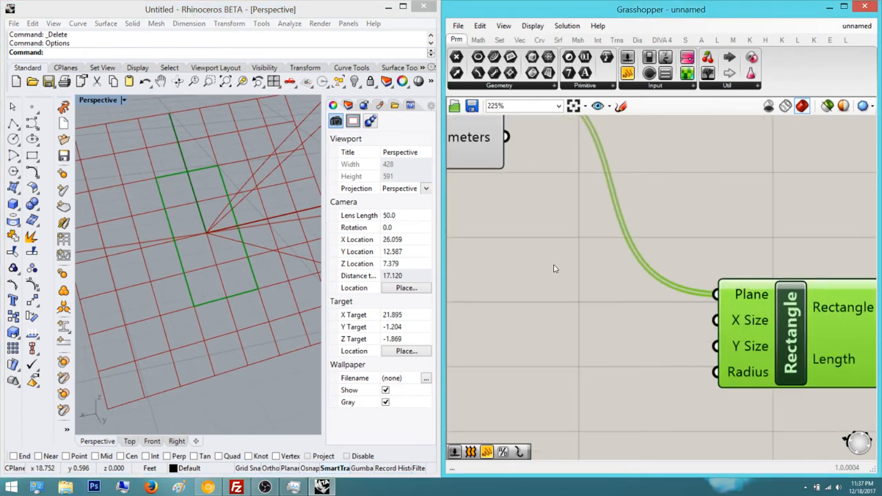
scroll(609, 263, "down", 3)
double_click(480, 255)
type("cont")
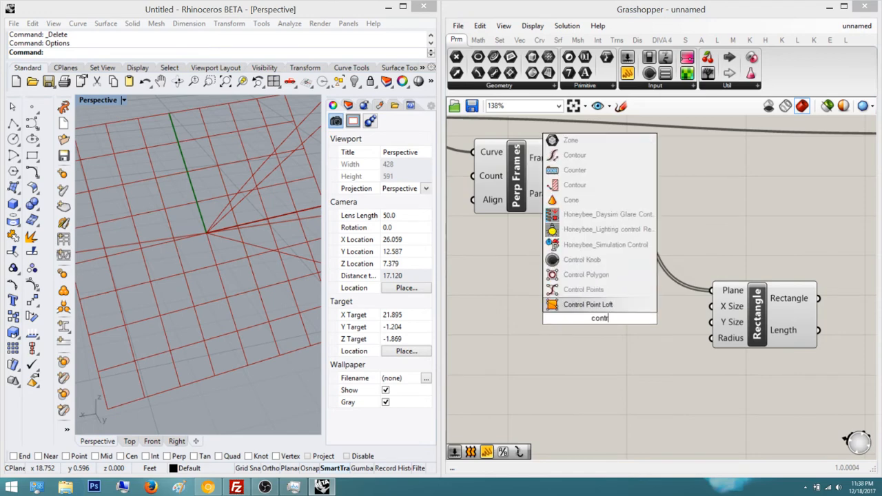
key("BackSpace")
type("stru")
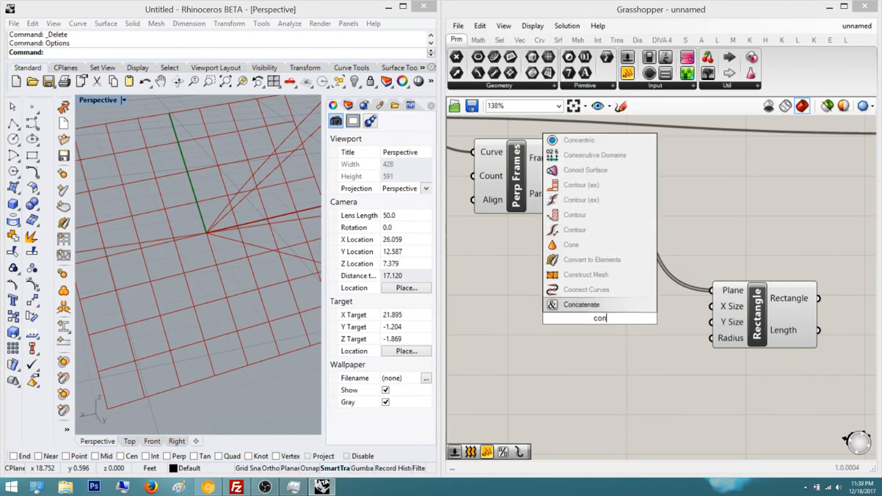
key("Up")
key("Up")
key("Up")
key("Up")
key("Up")
key("Up")
key("Up")
key("Up")
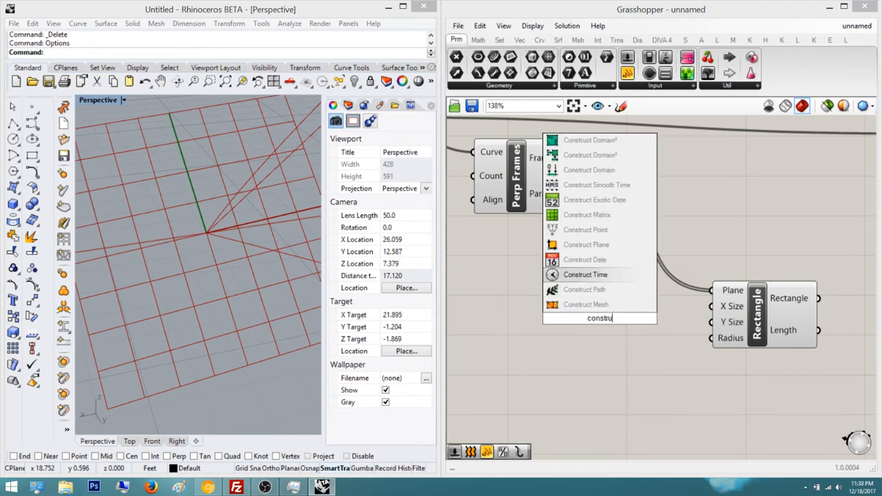
key("Up")
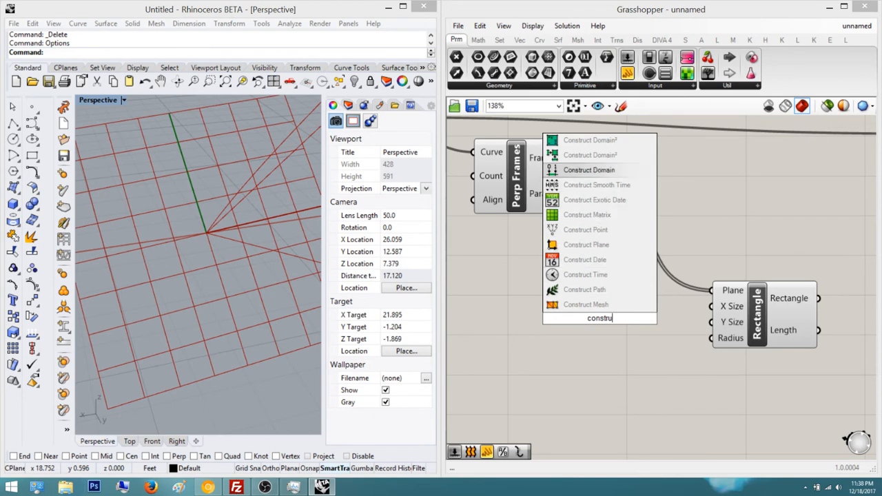
key("Return")
left_click_drag(716, 299, 704, 305)
Move the Rectangle component farther away from Perp Frames and the Construct Domain component
scroll(704, 305, "down", 3)
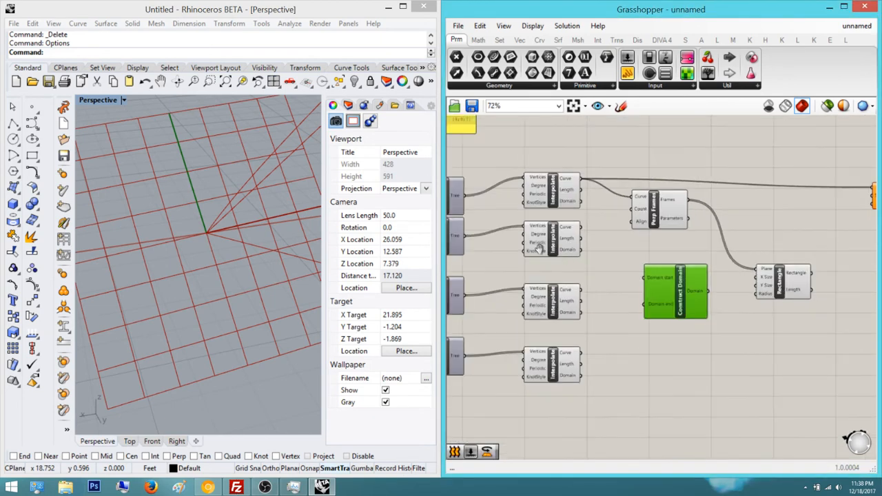
right_click_drag(639, 230, 611, 230)
left_click_drag(752, 281, 801, 260)
left_click(655, 253)
right_click_drag(648, 246, 552, 245)
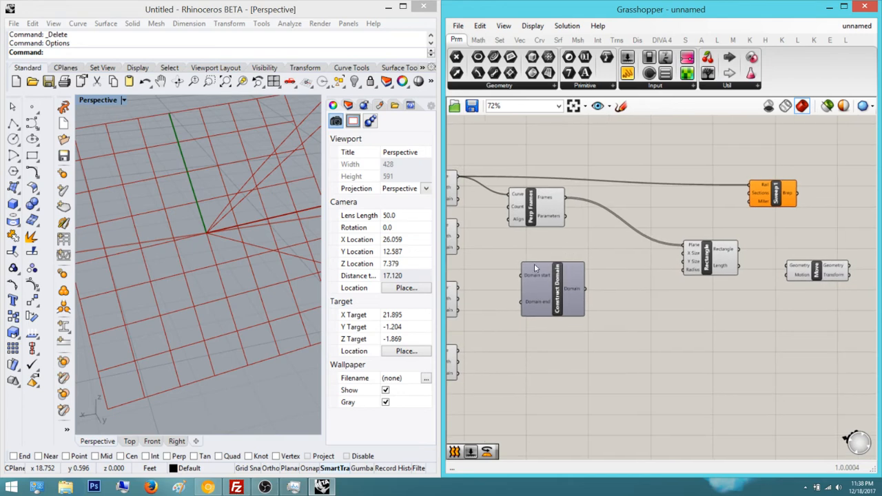
Duplicate the Construct Domain component and place the copy directly below the original
left_click(533, 269)
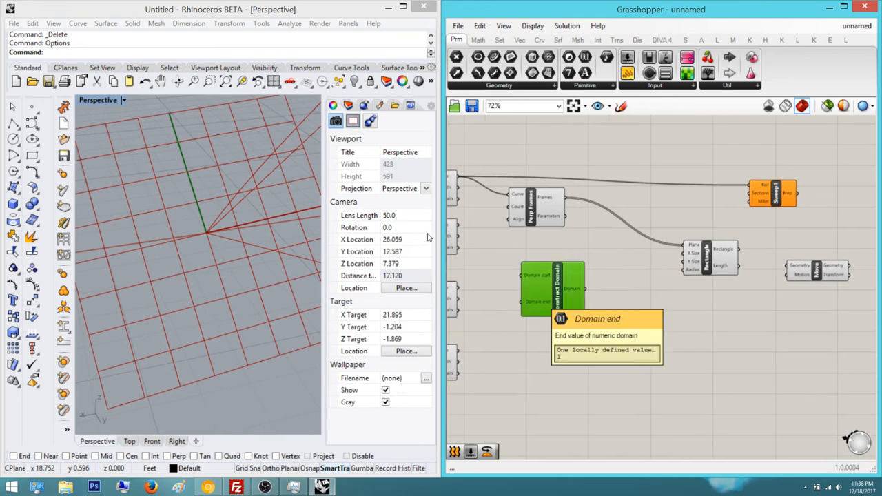
left_click_drag(537, 273, 526, 337)
left_click(528, 256)
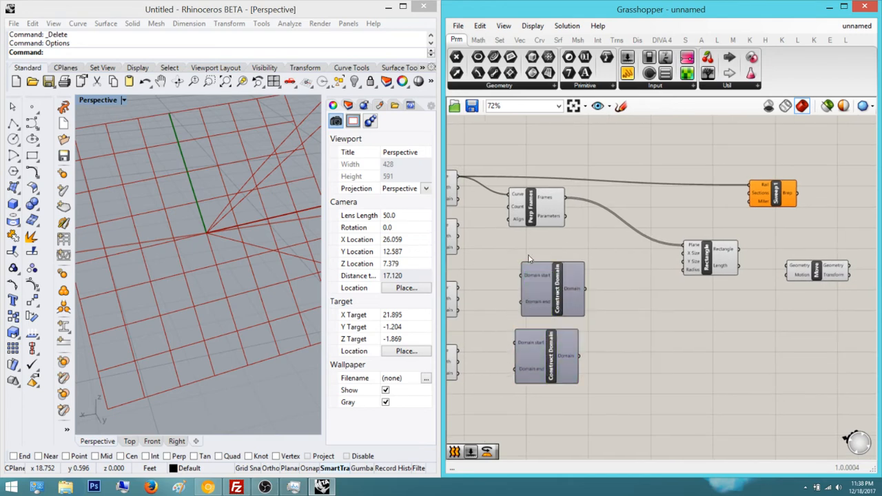
Delete the leftover unconnected Move component beside the Rectangle
right_click_drag(504, 260, 545, 278)
right_click_drag(501, 298, 491, 270)
scroll(490, 270, "down", 1)
left_click_drag(771, 275, 738, 138)
key("Delete")
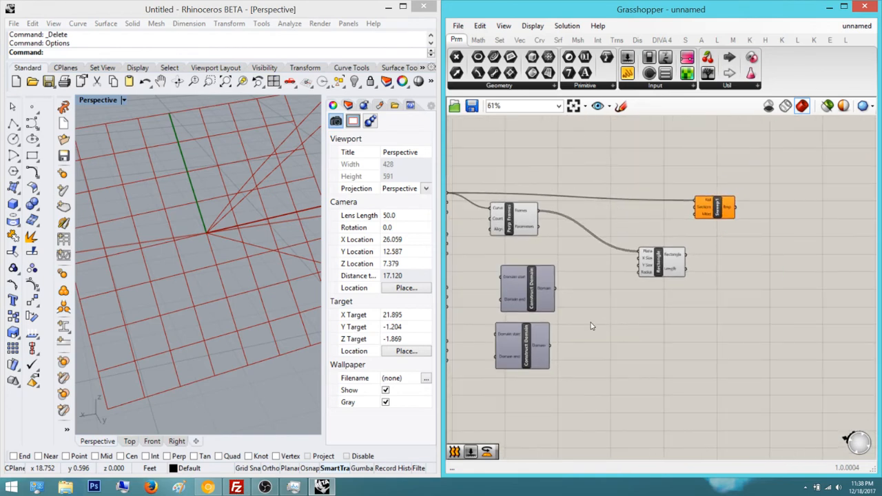
Shift Perp Frames, both Construct Domain components, the Rectangle and Sweep1 together, away from the interpolated curves
left_click_drag(730, 385, 502, 169)
right_click_drag(643, 255, 596, 278)
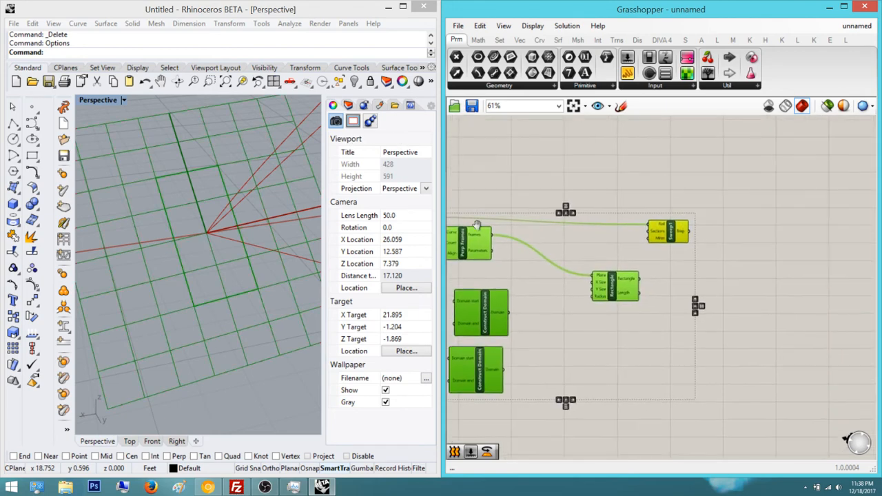
left_click_drag(634, 280, 665, 275)
Connect the upper Construct Domain to the Rectangle's X Size and the lower one to its Y Size, then preview the rectangle
scroll(534, 220, "up", 5)
left_click(537, 217)
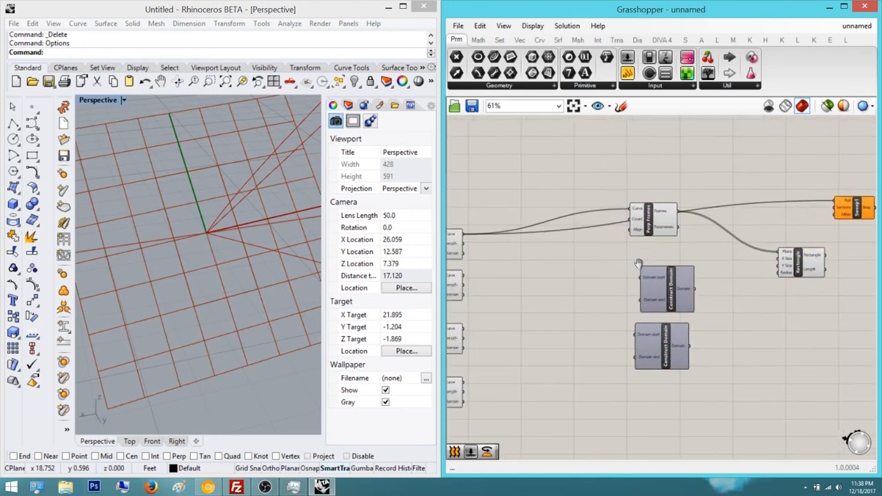
left_click_drag(563, 262, 553, 372)
right_click_drag(722, 264, 756, 273)
left_click(794, 226)
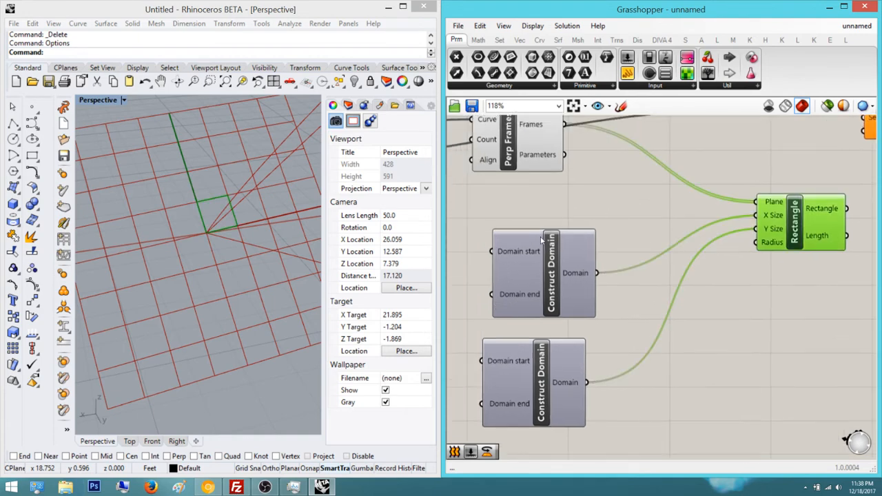
right_click_drag(581, 307, 630, 305)
right_click_drag(528, 244, 511, 248)
left_click(513, 251)
right_click_drag(574, 305, 547, 308)
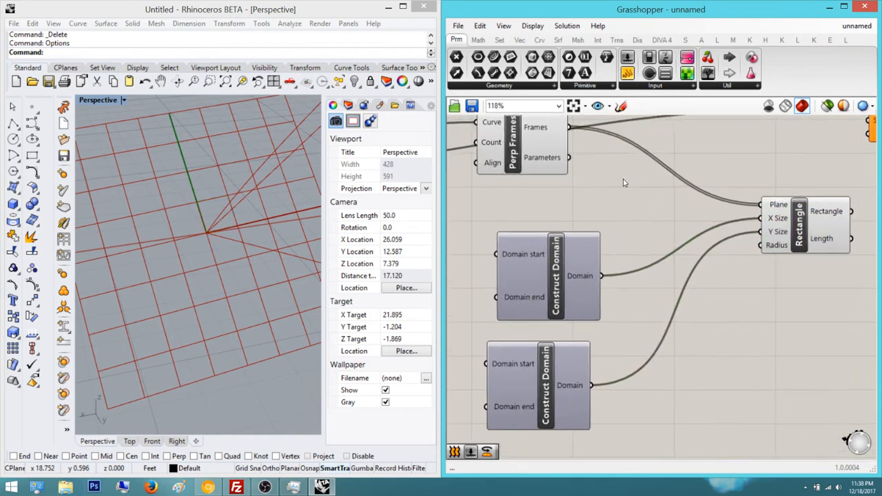
right_click_drag(648, 184, 623, 182)
scroll(623, 181, "up", 1)
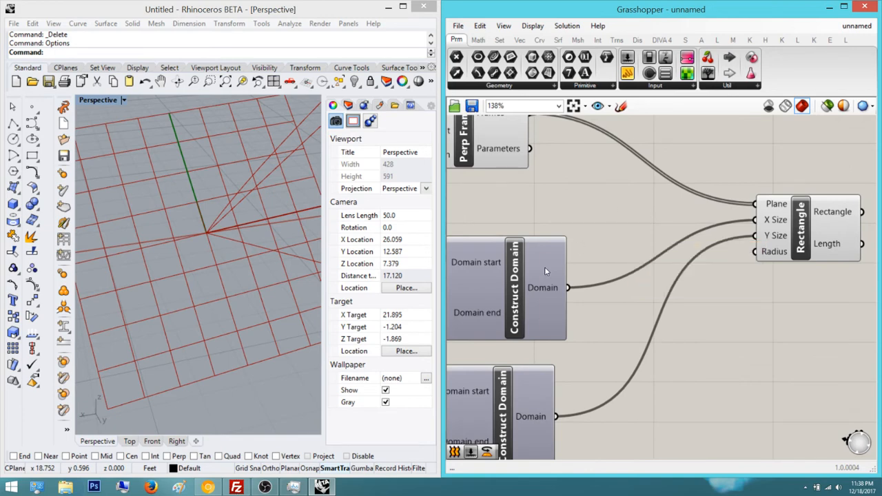
Try adding a Subtraction component in front of the Construct Domain components, searching with "-"
scroll(556, 249, "down", 3)
double_click(464, 232)
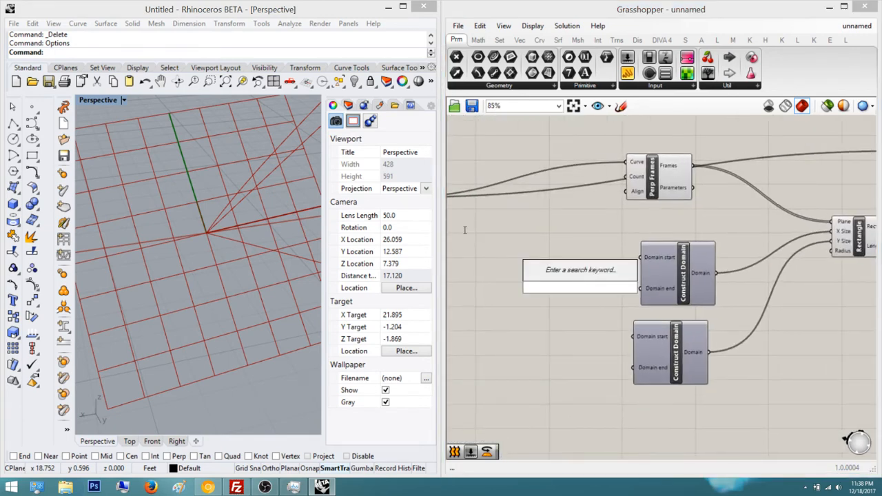
type("-")
key("Return")
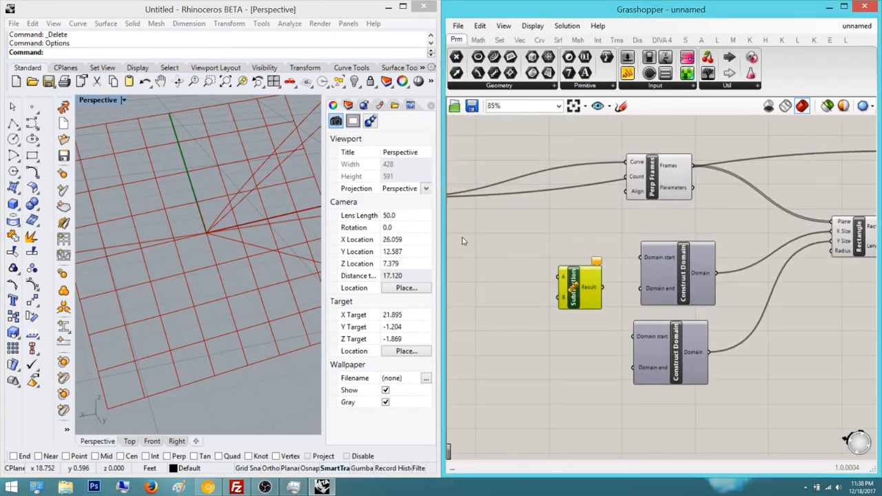
key("Delete")
double_click(464, 240)
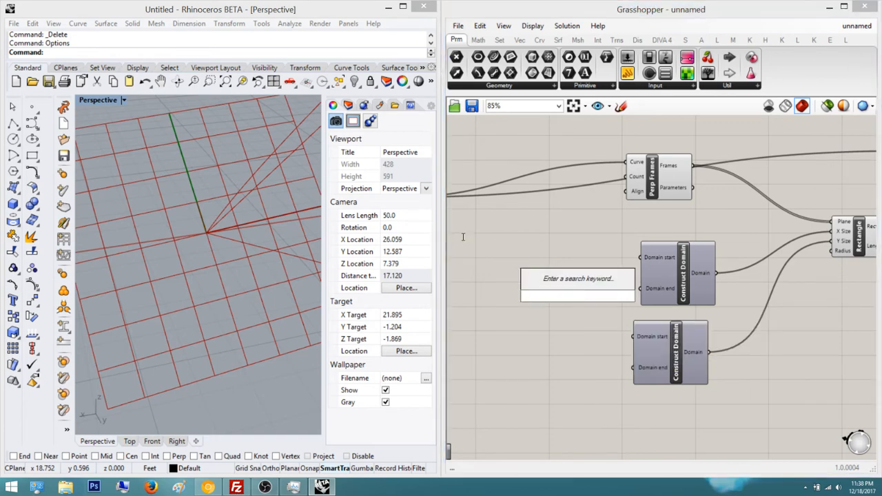
type("-")
key("Return")
key("Delete")
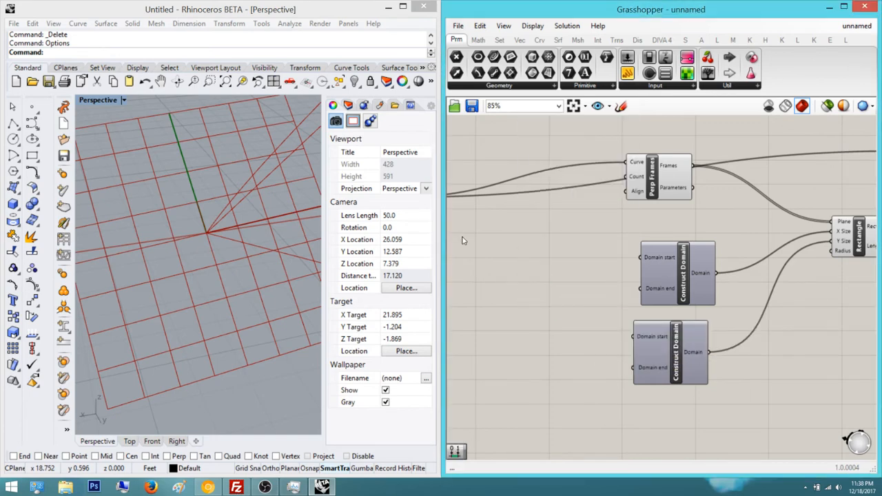
Add a Negative component fed by a number slider set to 4, and connect its Result to the upper Construct Domain's Domain start
double_click(463, 239)
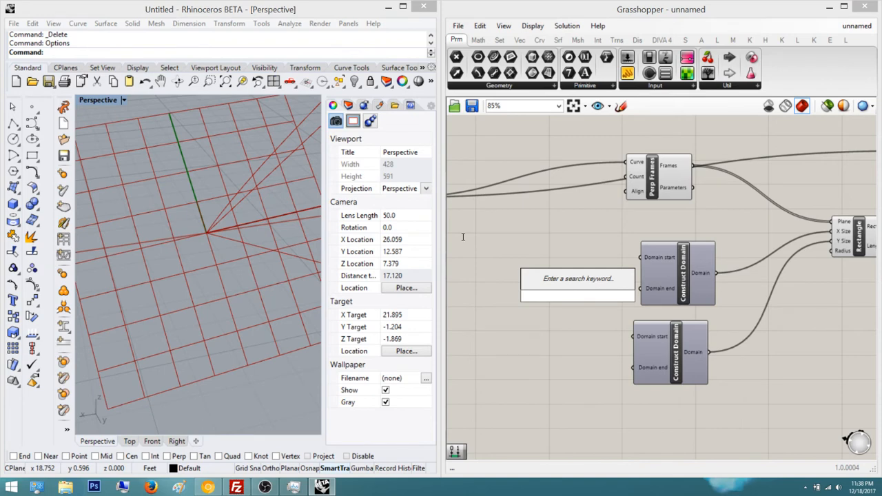
type("neg")
key("Return")
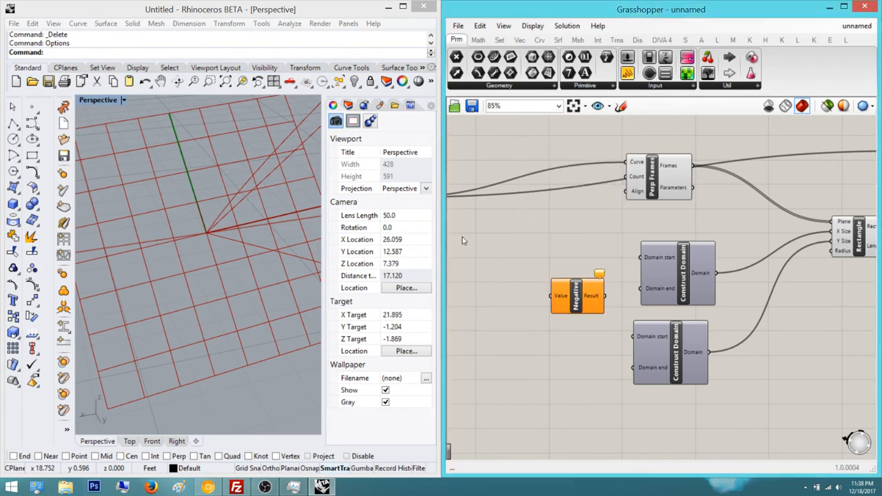
double_click(510, 308)
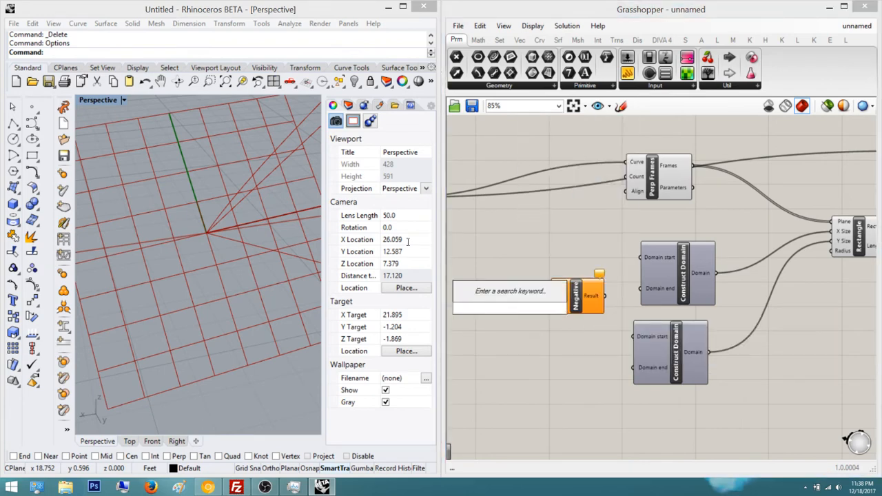
type("0")
key("Return")
scroll(475, 227, "up", 3)
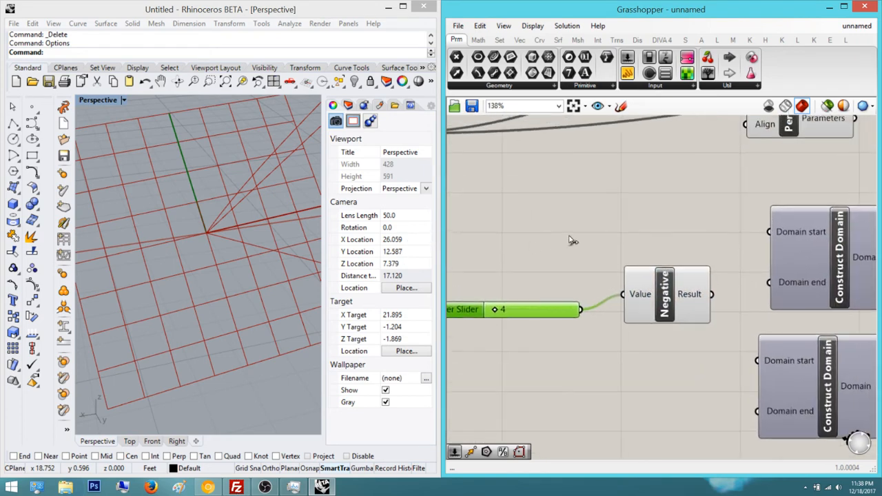
scroll(573, 240, "down", 3)
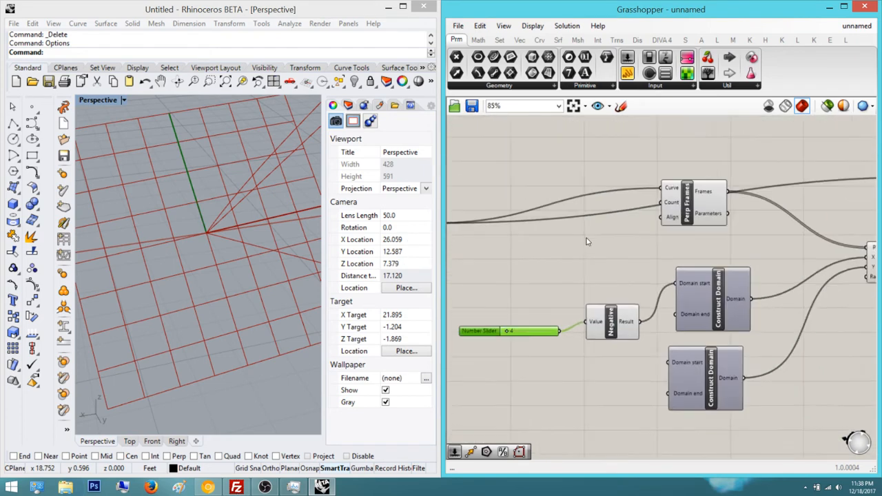
Try connecting the Negative Result to the lower Construct Domain's Domain start as well, and check the rectangle preview
scroll(506, 269, "down", 2)
scroll(168, 194, "down", 5)
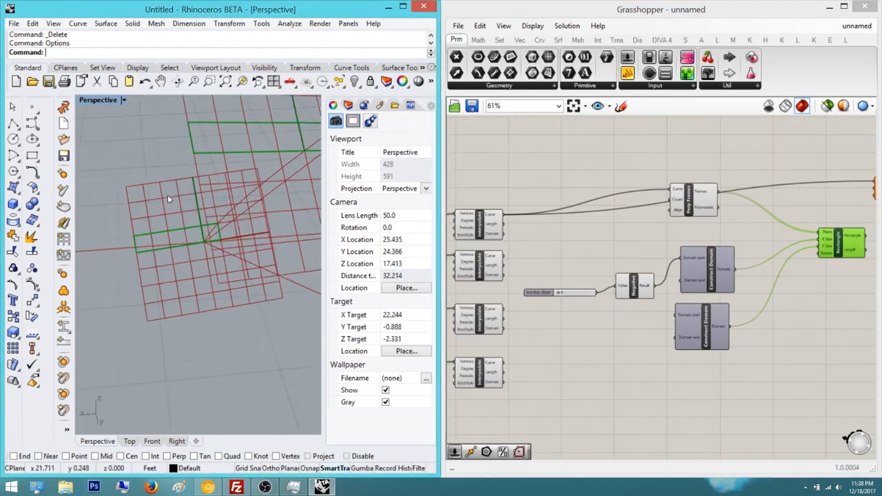
right_click_drag(175, 194, 175, 198)
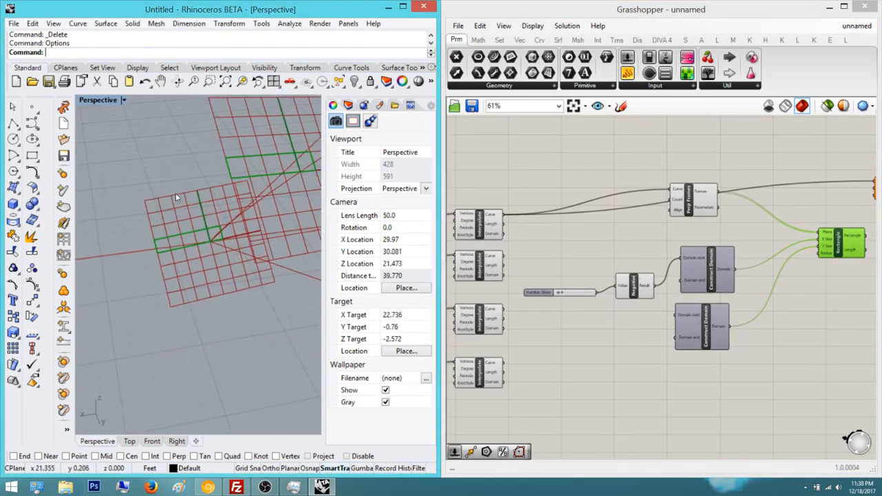
scroll(696, 269, "up", 2)
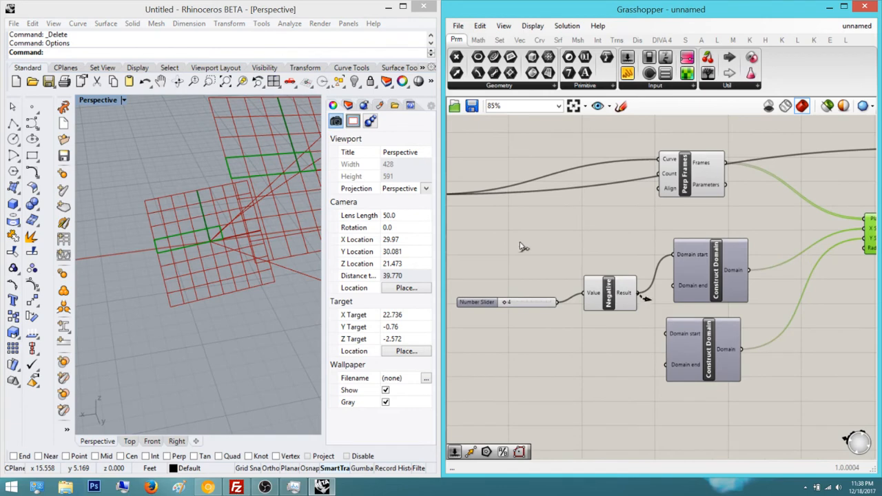
left_click_drag(639, 293, 665, 334)
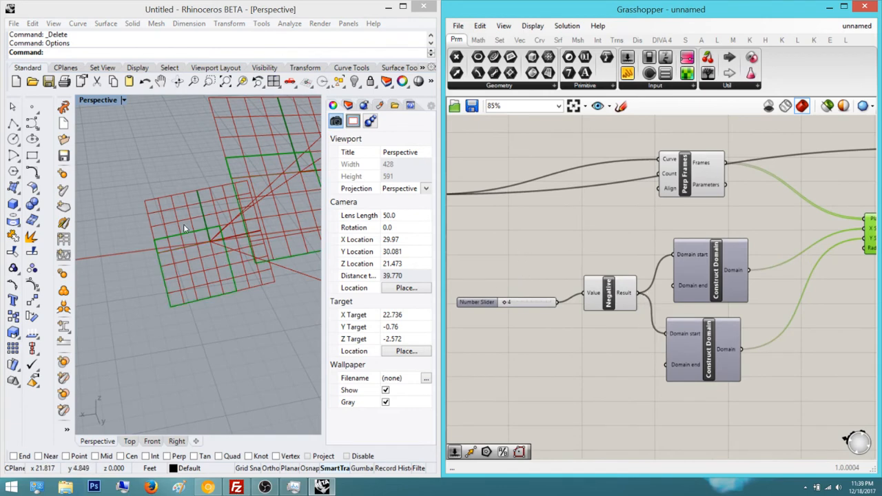
left_click(461, 282)
right_click_drag(461, 282, 445, 292)
key("ctrl+z")
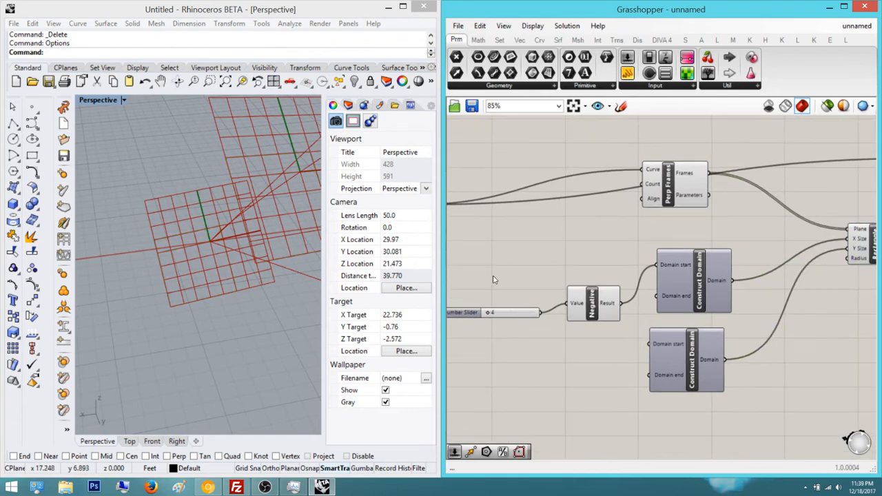
Try connecting the Negative Result to the lower Construct Domain's Domain end instead, and inspect the previewed rectangle
left_click_drag(623, 303, 646, 374)
right_click_drag(624, 232, 555, 249)
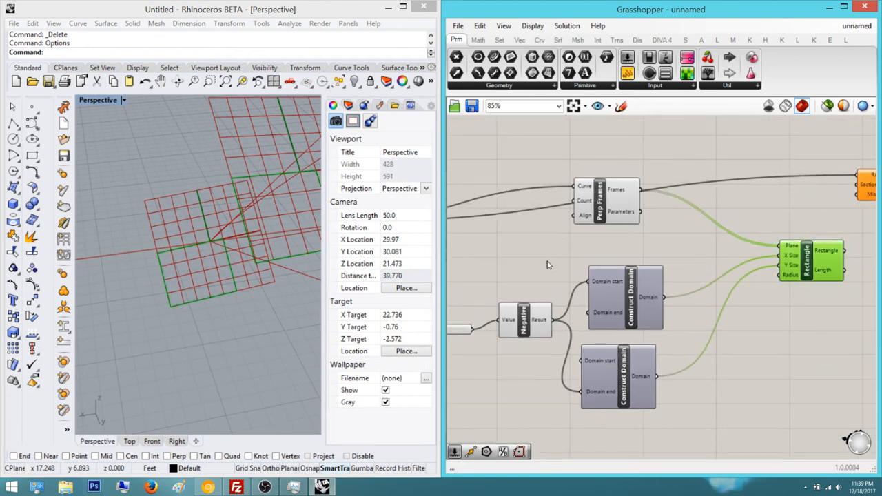
scroll(164, 195, "up", 6)
right_click_drag(96, 175, 186, 173)
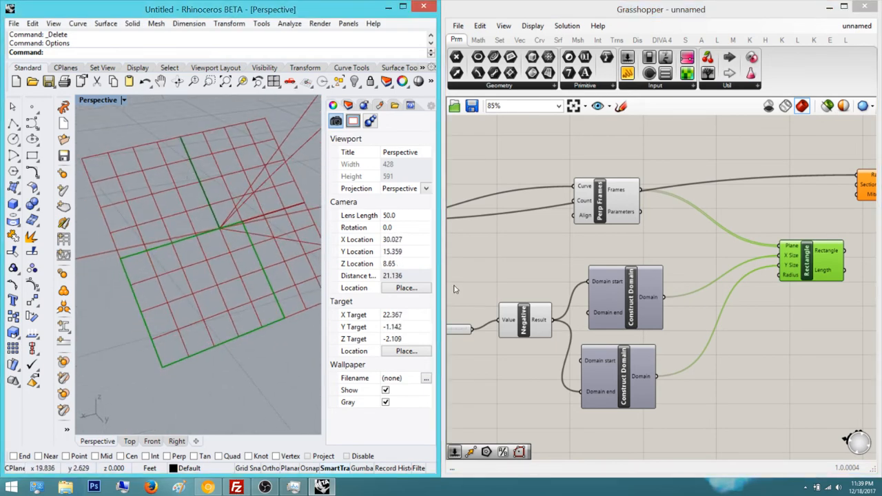
left_click(554, 301)
right_click_drag(561, 308, 586, 291)
scroll(479, 295, "up", 1)
right_click_drag(468, 292, 517, 257)
key("ctrl+z")
scroll(482, 324, "down", 3)
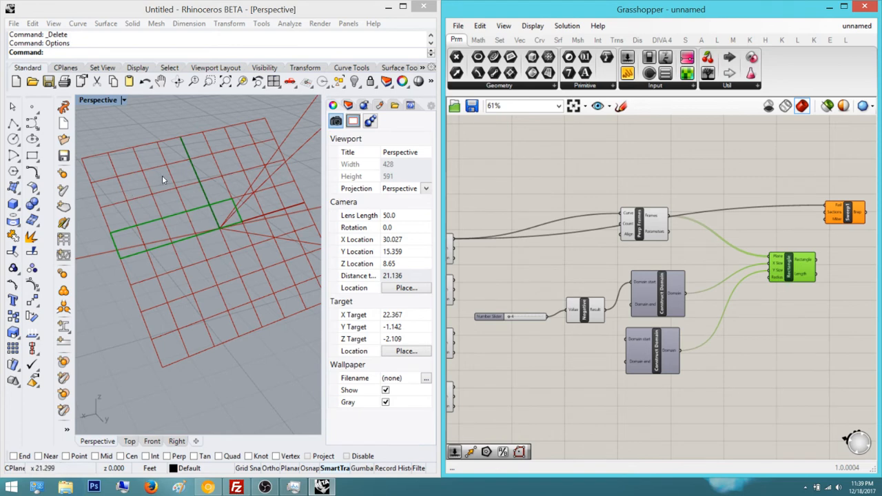
Shift the slider and Negative away from the upper Construct Domain, wire the slider directly to its Domain end, and preview the rectangle
right_click_drag(472, 249, 553, 258)
left_click_drag(666, 359, 574, 299)
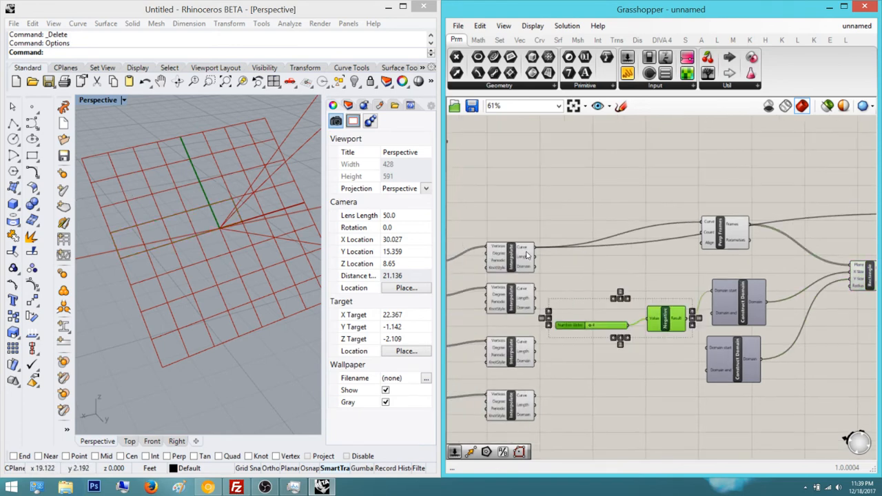
left_click_drag(657, 316, 764, 333)
left_click(494, 226)
scroll(493, 227, "up", 2)
scroll(493, 227, "up", 1)
scroll(584, 279, "down", 3)
left_click(828, 310)
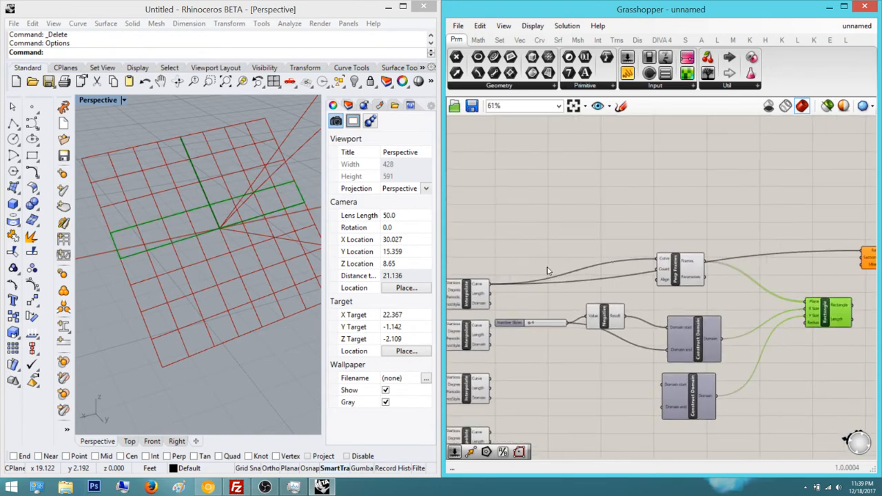
Add a number slider with the value 10 and place it in front of the lower Construct Domain
right_click_drag(509, 292, 525, 284)
double_click(626, 360)
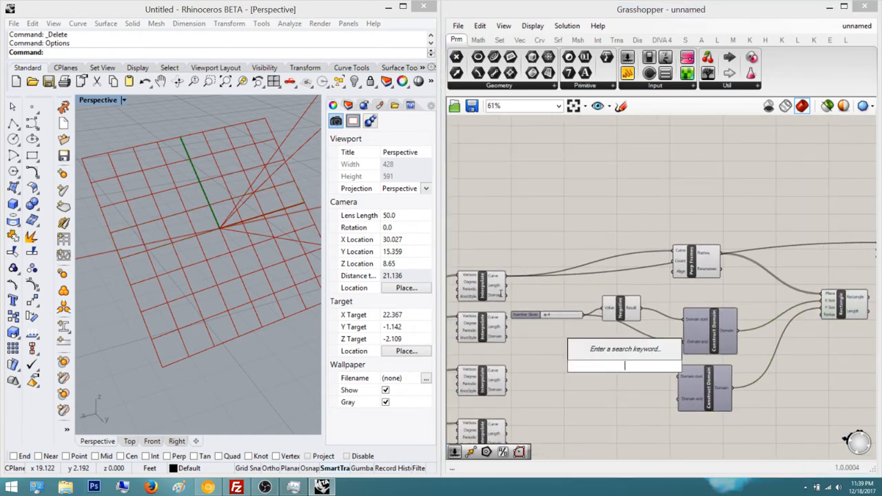
type("10")
key("Return")
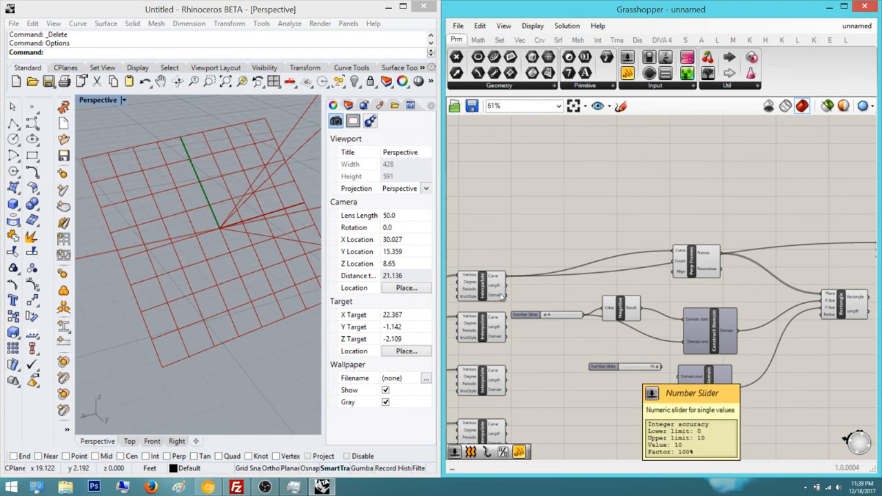
scroll(626, 363, "up", 2)
left_click_drag(605, 367, 537, 378)
Add a second Negative component, feed it from the slider set to 10, and connect its Result to the lower Construct Domain's Domain start
double_click(513, 308)
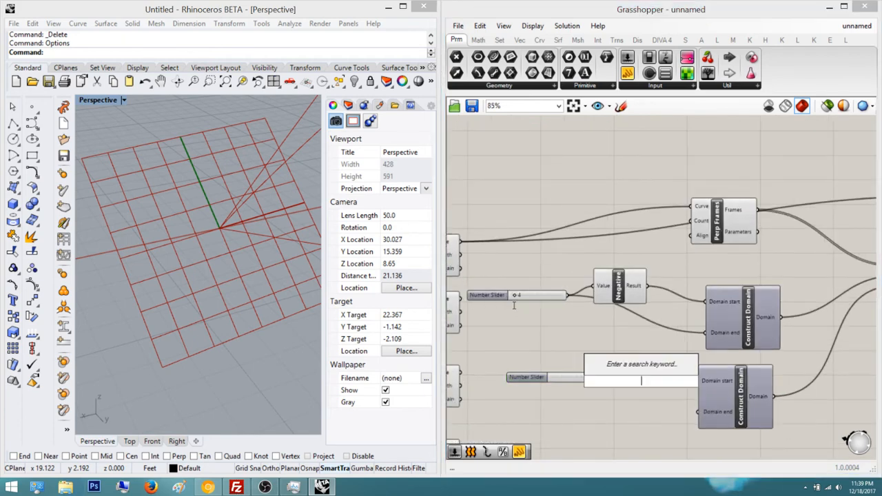
type("ne")
key("Return")
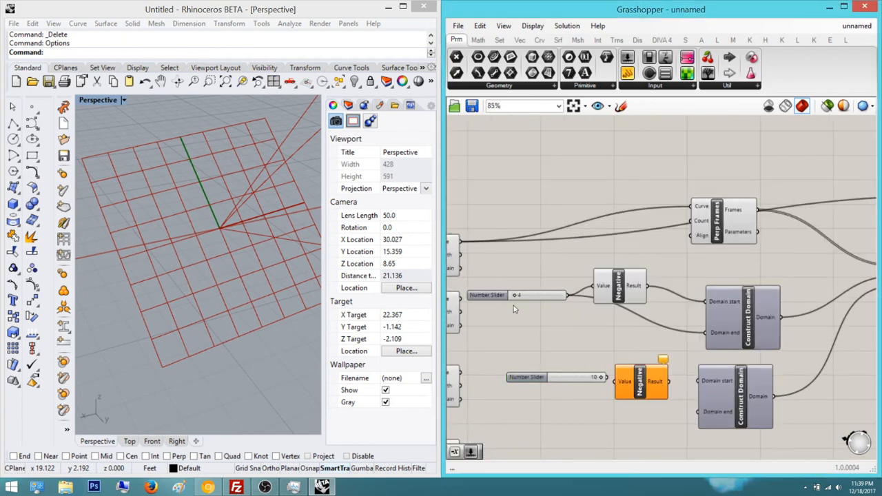
scroll(511, 307, "up", 1)
left_click_drag(610, 381, 602, 376)
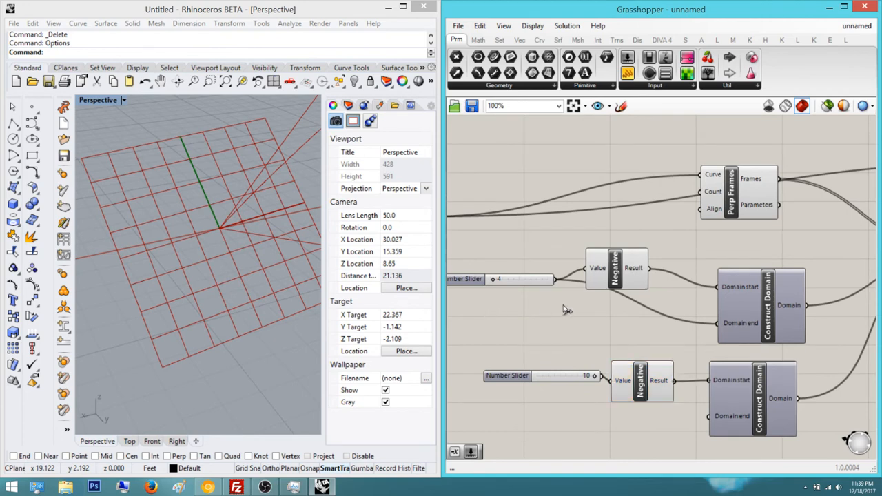
Try adding a separate number slider of 10 near the lower Construct Domain's Domain end
right_click_drag(546, 305, 546, 272)
double_click(541, 323)
type("10")
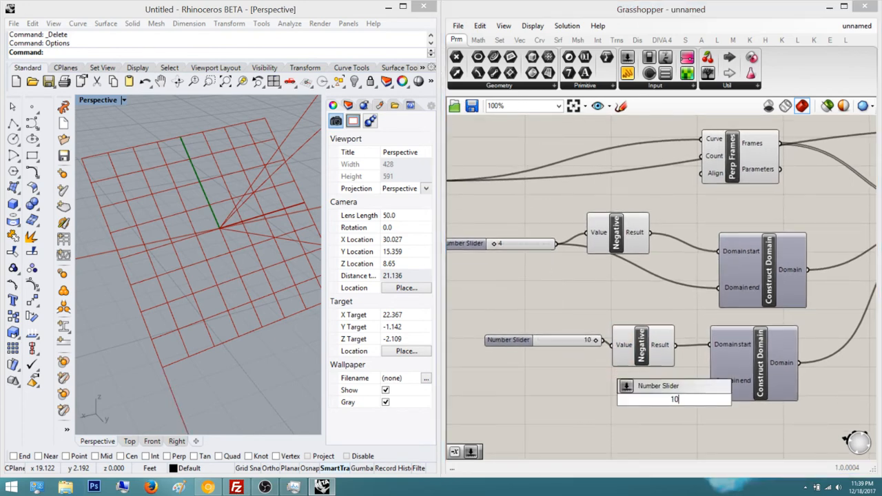
key("Return")
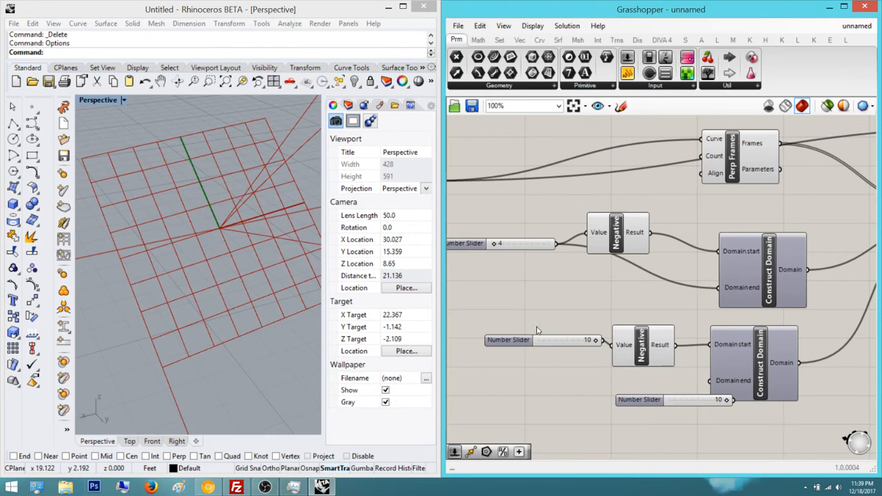
key("Delete")
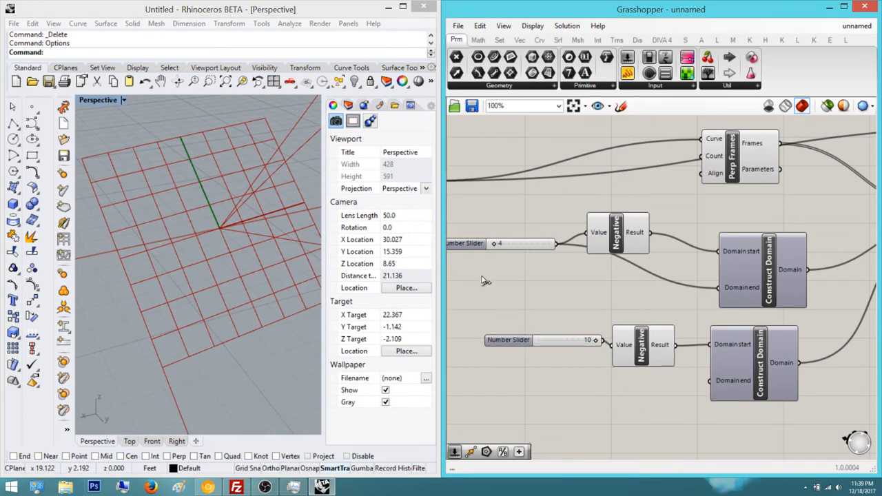
Connect the slider set to 10 directly to the lower Construct Domain's Domain end, then preview the rectangles along the curve
left_click_drag(483, 277, 568, 305)
scroll(569, 303, "down", 3)
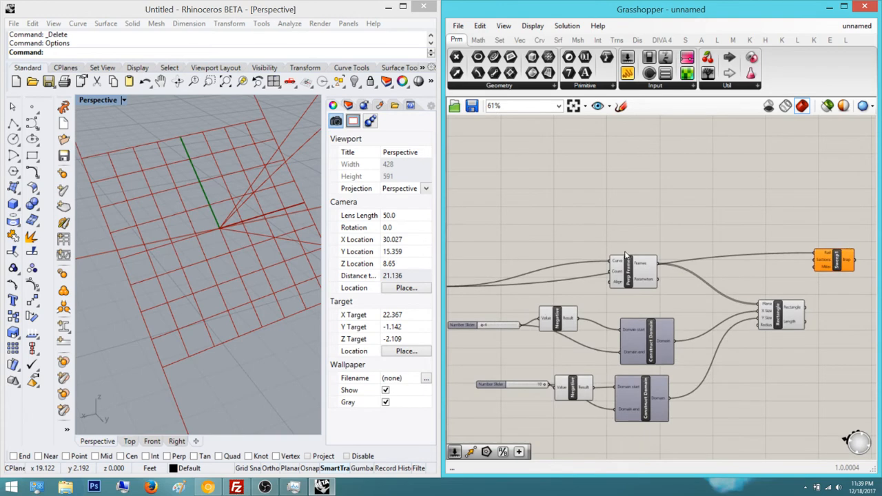
left_click(779, 315)
scroll(169, 226, "down", 16)
right_click_drag(170, 224, 200, 227)
scroll(199, 227, "up", 2)
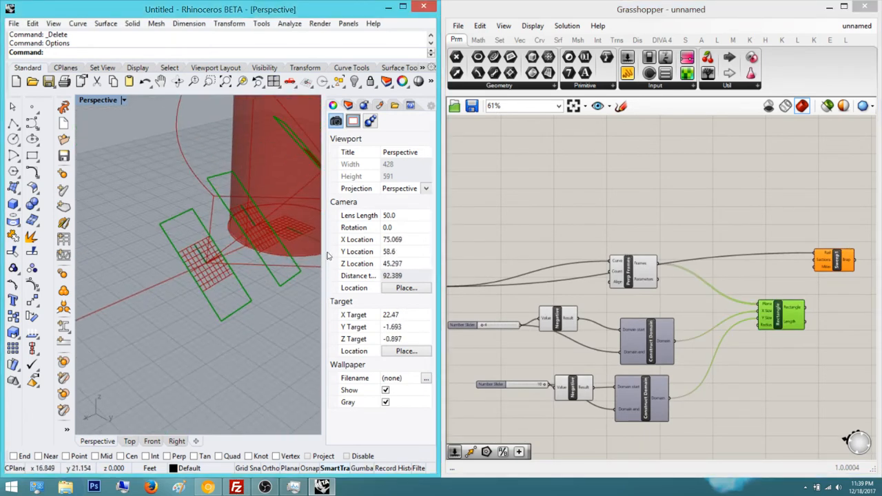
mouse_move(482, 273)
right_mouse_down()
mouse_move(526, 270)
mouse_move(495, 270)
right_mouse_up()
right_click_drag(206, 214, 176, 238)
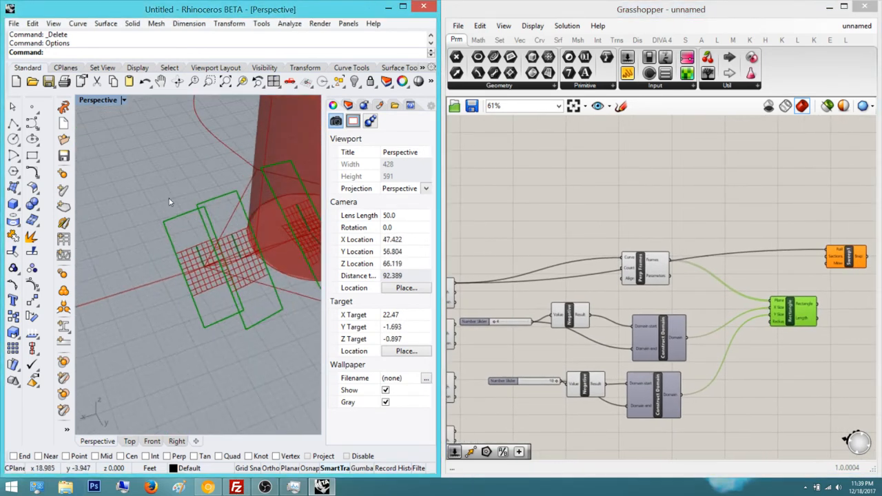
mouse_move(170, 201)
right_mouse_down()
mouse_move(200, 186)
mouse_move(158, 201)
mouse_move(164, 205)
right_mouse_up()
scroll(524, 421, "up", 3)
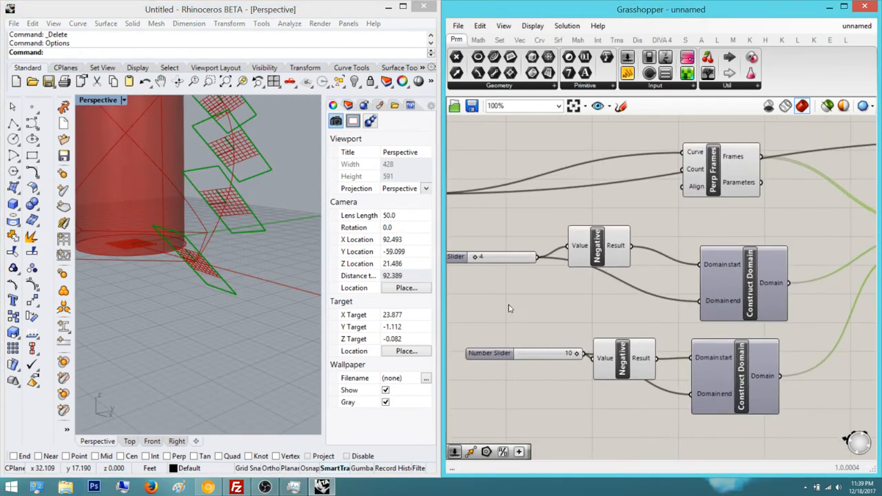
Swap the Rectangle's size inputs, connecting the upper Construct Domain to Y Size and the lower one to X Size, and inspect the orientation
right_click_drag(551, 275, 530, 306)
scroll(530, 306, "down", 2)
left_click(616, 301)
scroll(794, 270, "up", 3)
left_click_drag(795, 295, 636, 339)
left_click_drag(625, 448, 795, 282)
right_click_drag(593, 276, 527, 284)
right_click_drag(211, 238, 229, 226)
scroll(183, 171, "down", 6)
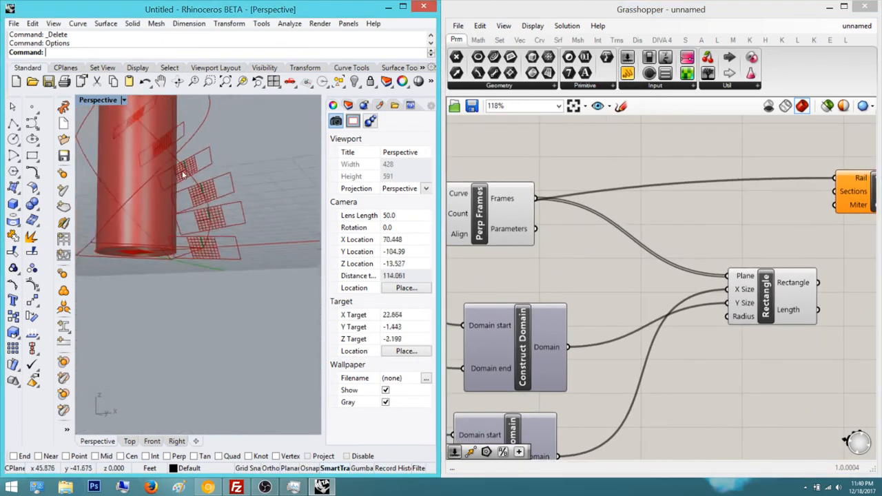
scroll(167, 188, "up", 5)
scroll(167, 185, "up", 3)
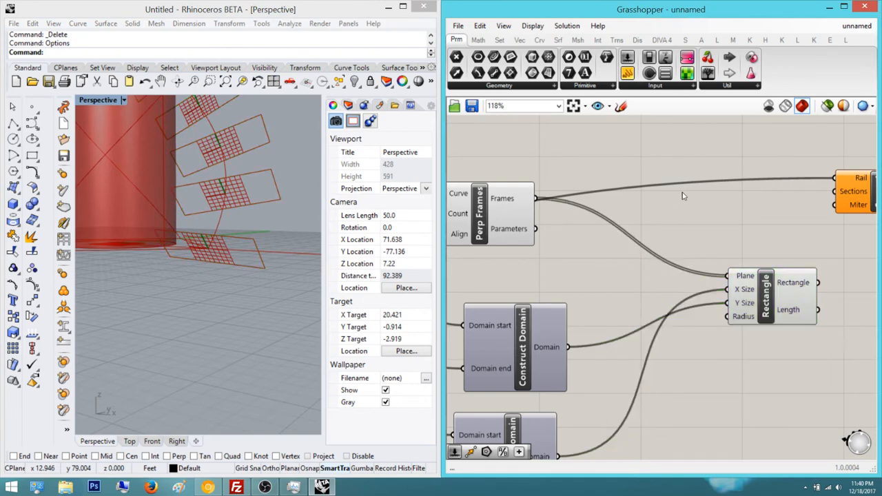
Move the Sweep1 component farther away from the Rectangle component
right_click_drag(682, 192, 565, 197)
left_click_drag(741, 193, 818, 197)
left_click(567, 181)
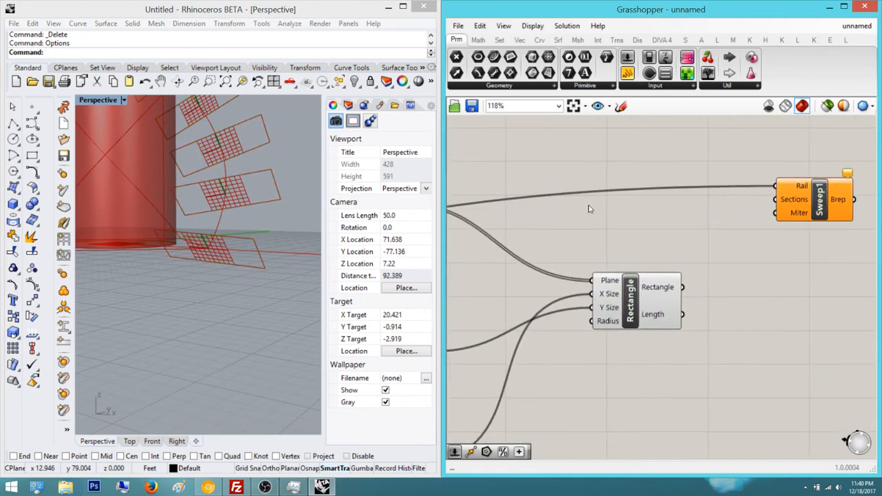
Try connecting the Rectangle output to Sweep1's Sections input
right_click_drag(588, 207, 571, 222)
left_click_drag(756, 216, 663, 304)
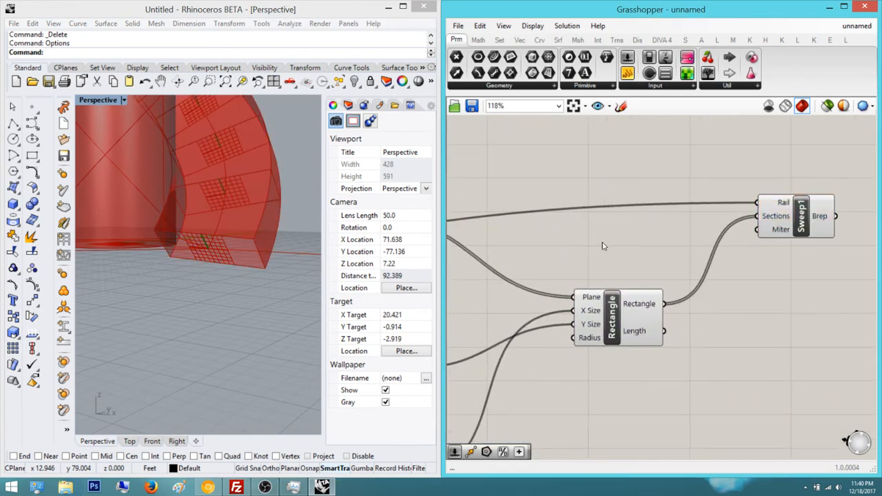
right_click_drag(590, 238, 572, 239)
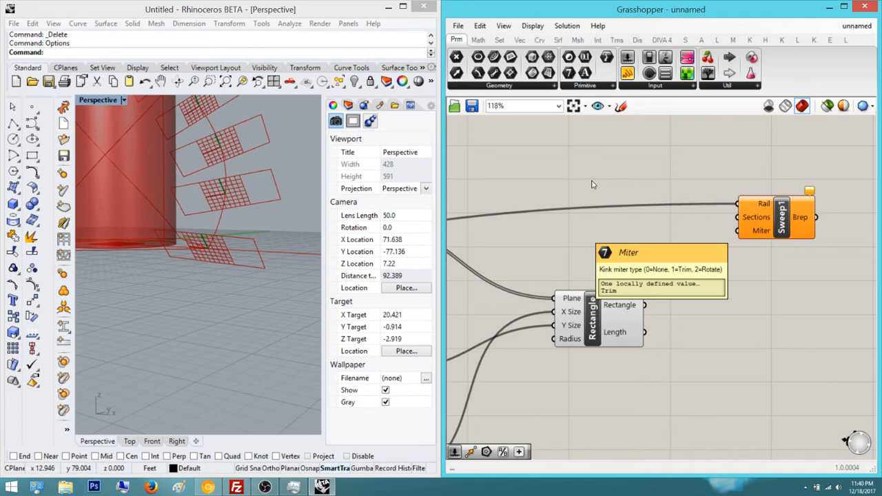
Try adding a Pipe component below Sweep1 as an alternative to the sweep
double_click(604, 221)
type("pipe")
key("Return")
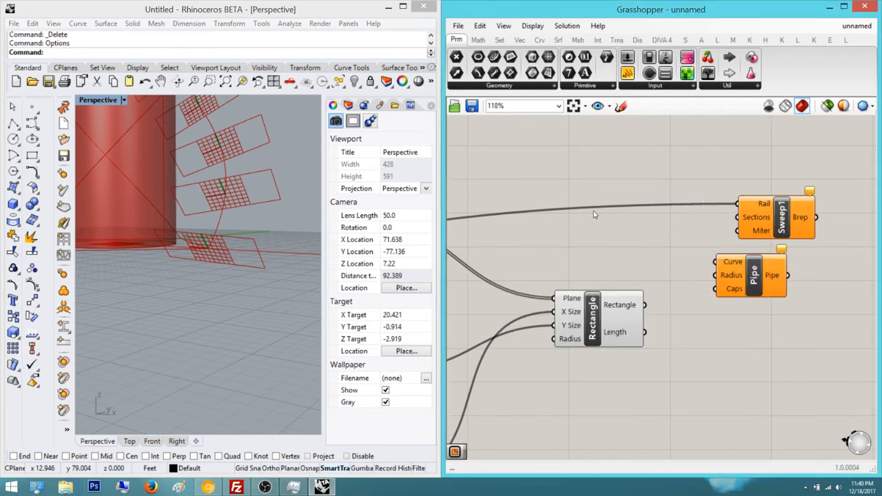
key("ctrl+z")
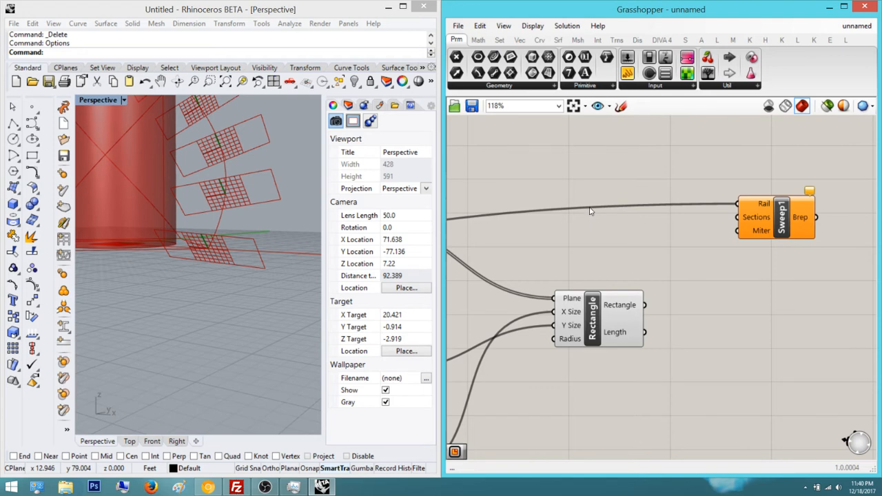
scroll(590, 211, "down", 5)
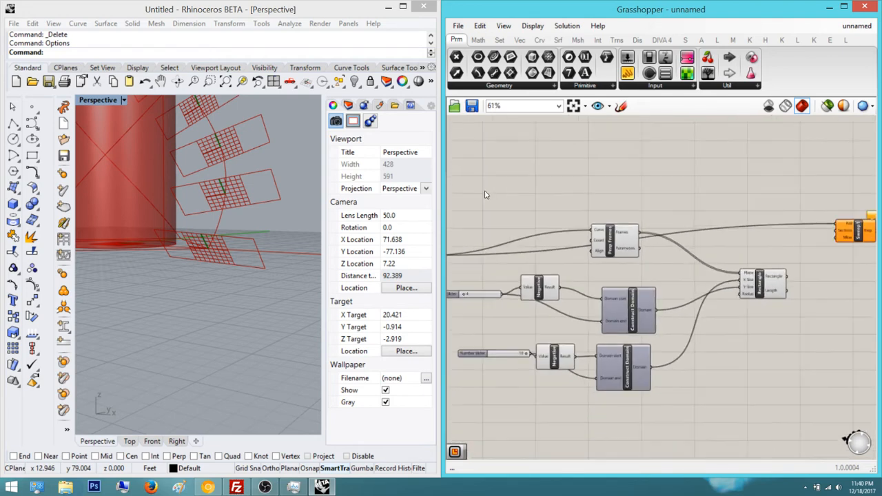
Highlight the uppermost Interpolate component and examine its rail curve against the perpendicular frames in the viewport
right_click_drag(486, 195, 641, 156)
scroll(641, 156, "up", 2)
left_click(533, 247)
right_click_drag(197, 126, 176, 151)
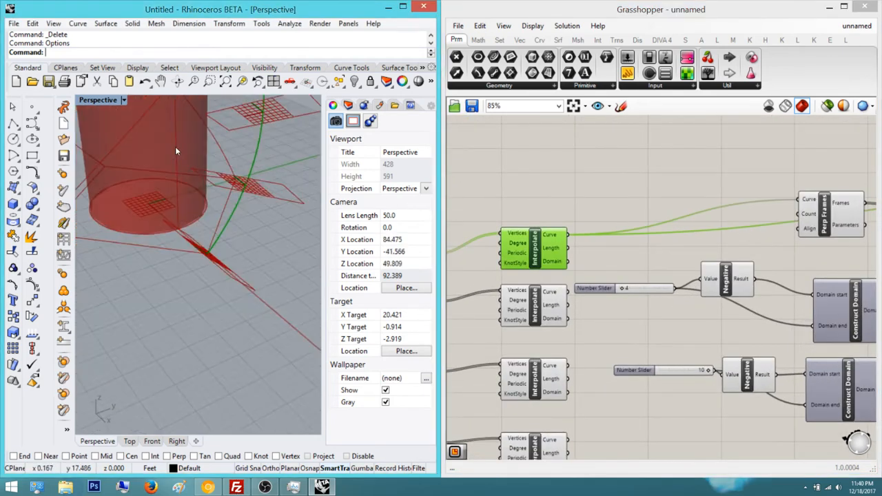
scroll(176, 148, "down", 8)
right_click_drag(196, 111, 169, 199, "shift")
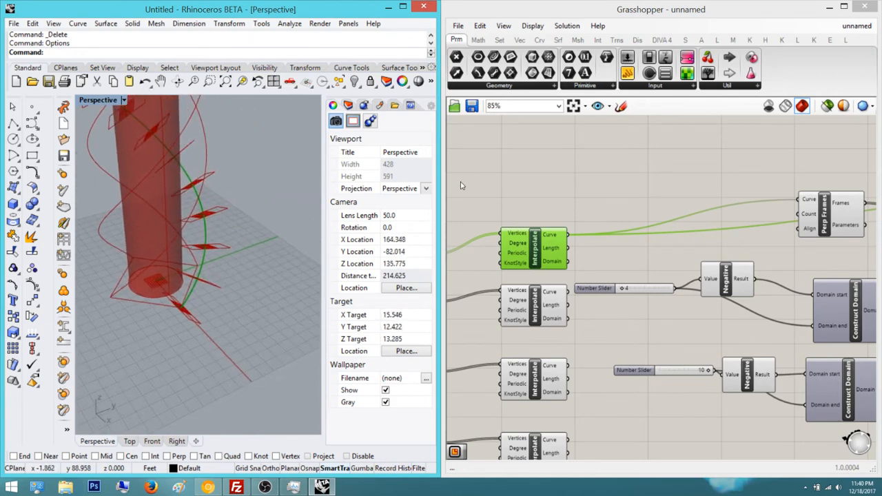
left_click(488, 170)
Try adding a single Perp Frame component above the existing Perp Frames component
right_click_drag(700, 171, 443, 167)
left_click(734, 216)
scroll(531, 161, "up", 5)
double_click(688, 146)
type("perp")
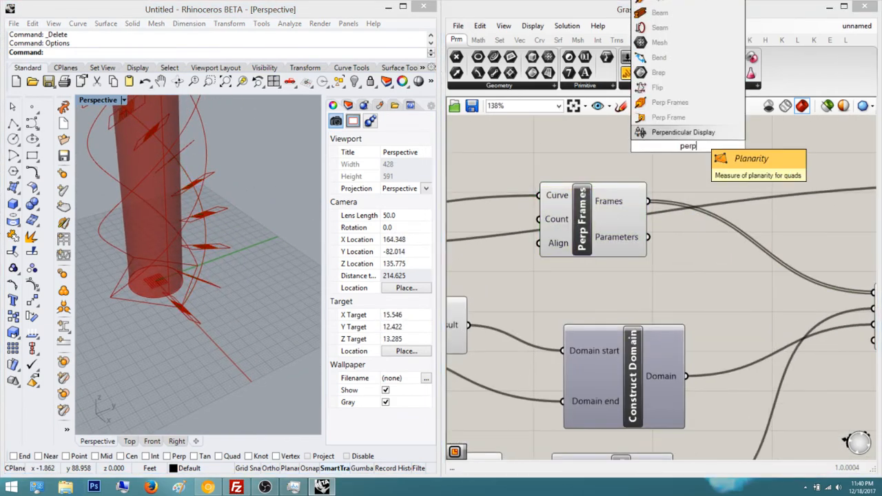
key("Up")
key("Return")
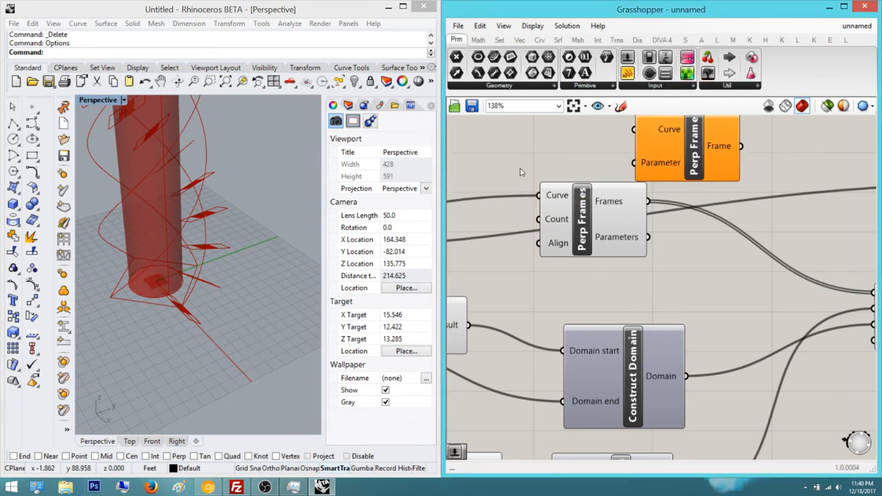
right_click_drag(521, 171, 523, 291)
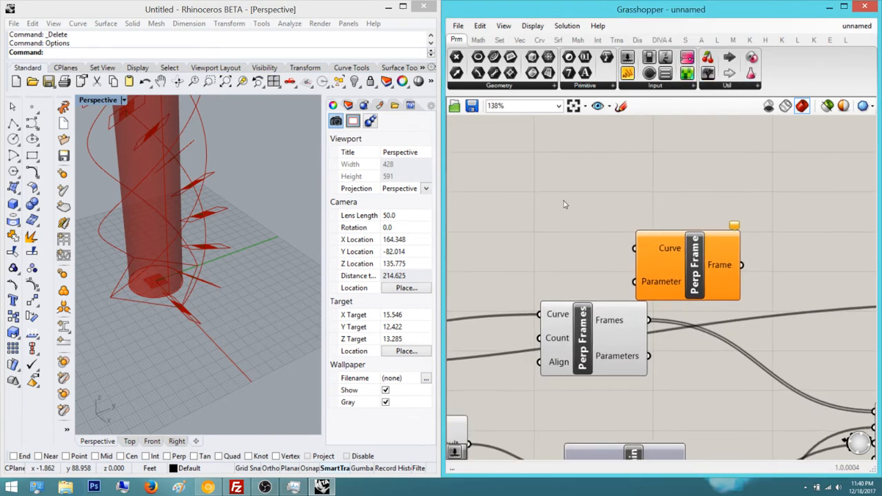
left_click(618, 181)
key("Delete")
Highlight the Rectangle component and examine the rectangles along the column and the inputs of Sweep1
right_click_drag(557, 225, 498, 237)
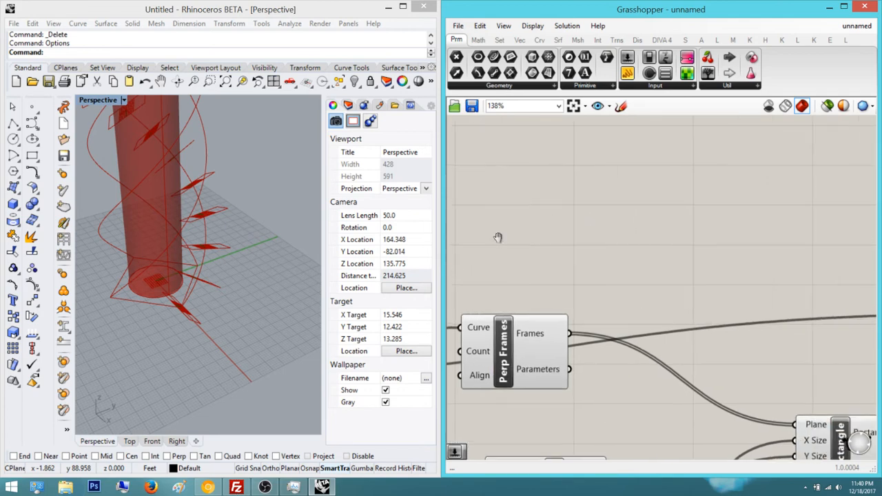
scroll(497, 237, "down", 5)
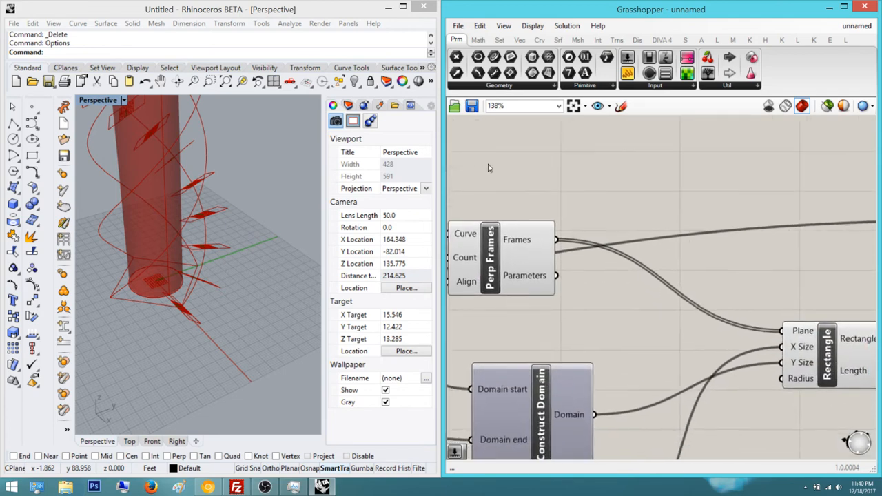
left_click(577, 230)
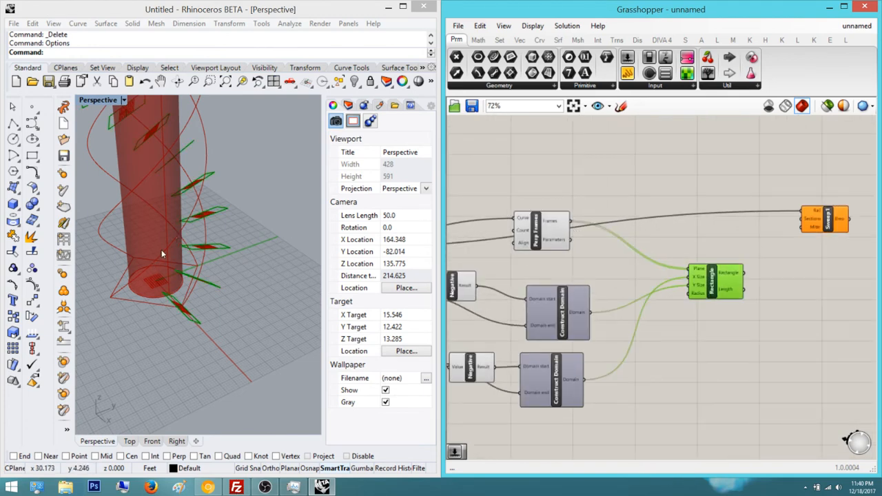
mouse_move(159, 176)
right_mouse_down()
mouse_move(204, 229)
mouse_move(170, 189)
right_mouse_up()
scroll(169, 189, "down", 6)
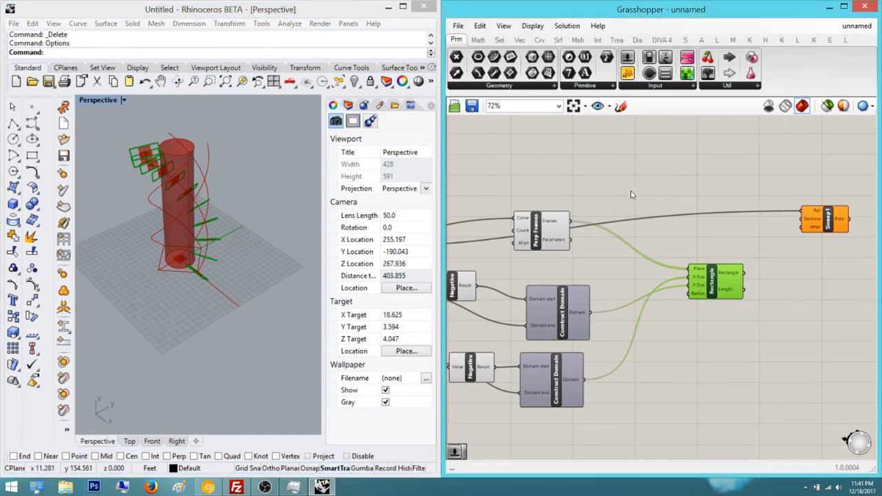
right_click_drag(636, 184, 544, 230)
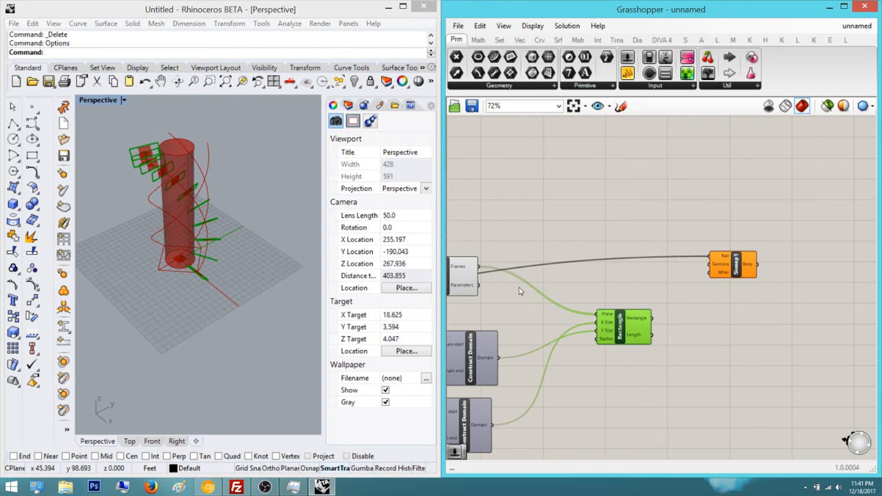
scroll(527, 279, "up", 3)
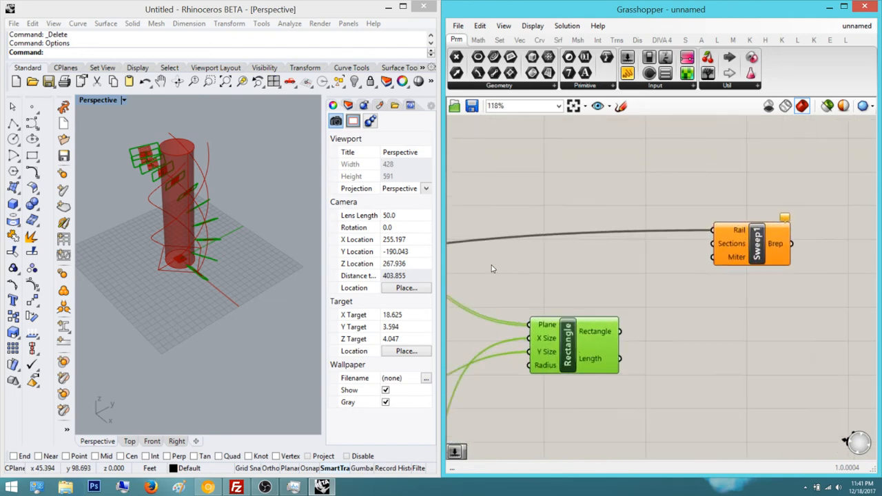
scroll(565, 202, "up", 3)
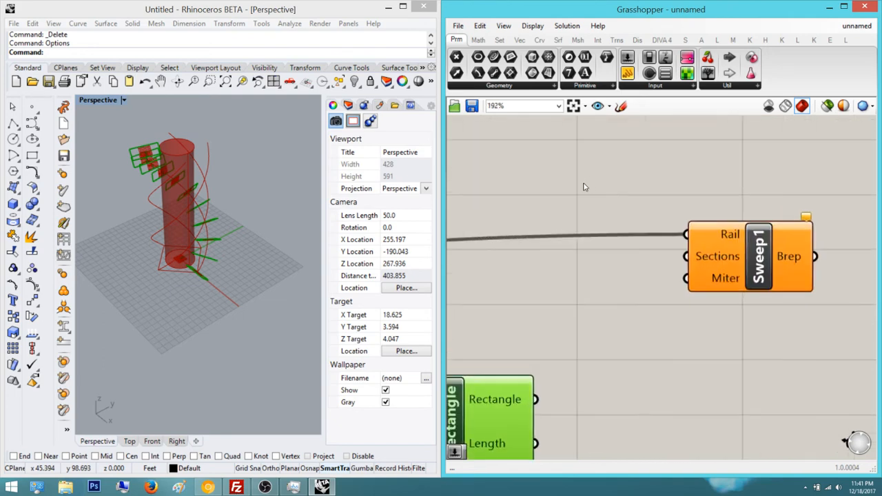
scroll(583, 187, "down", 4)
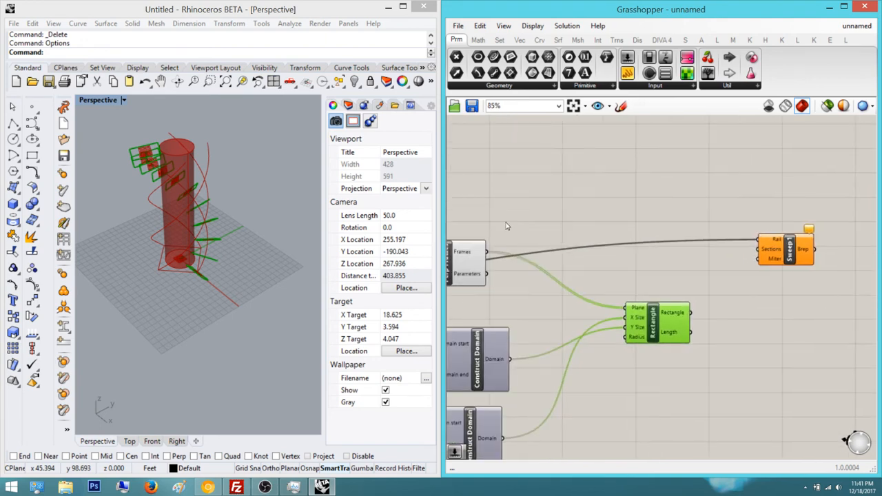
Trace the rail wire back to the uppermost Interpolate component and highlight its curve in the viewport
right_click_drag(424, 238, 588, 252)
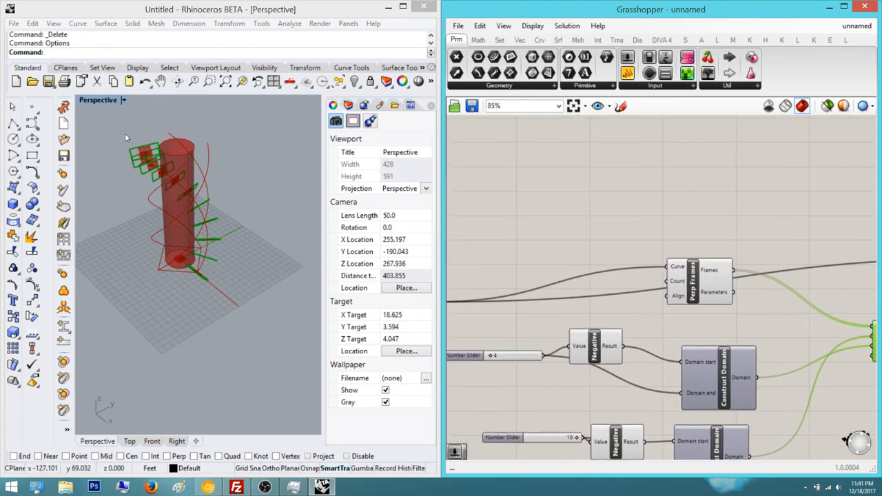
right_click_drag(516, 256, 571, 258)
scroll(572, 258, "down", 2)
right_click_drag(455, 242, 491, 252)
scroll(610, 316, "up", 3)
left_click(601, 314)
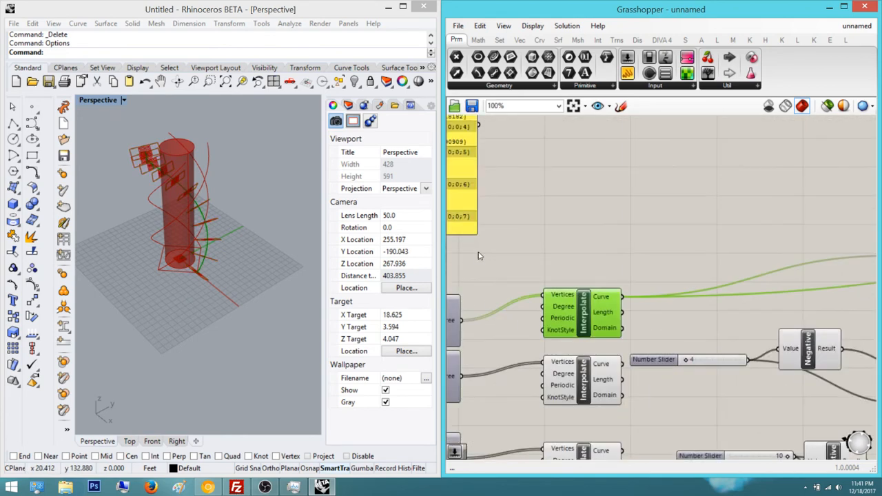
scroll(595, 231, "down", 1)
right_click_drag(594, 231, 555, 240)
scroll(613, 200, "down", 3)
Connect the Rectangle output to Sweep1's Sections input
right_click_drag(613, 200, 413, 210)
scroll(613, 209, "up", 3)
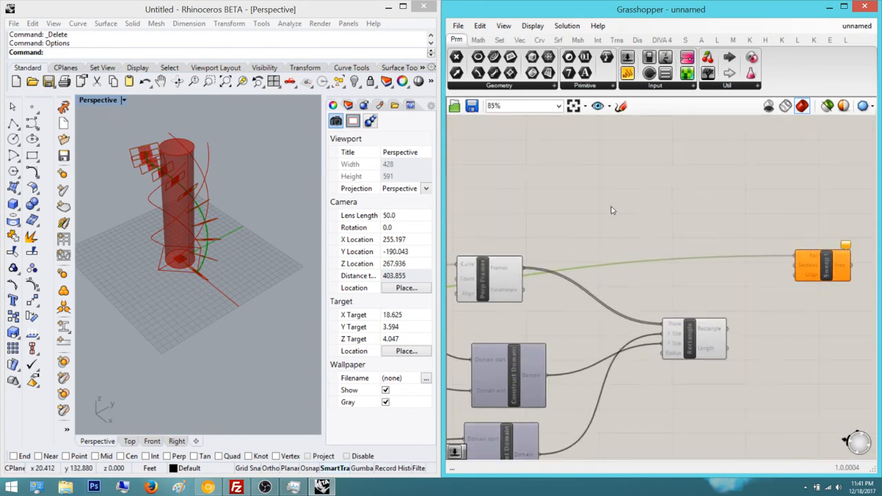
scroll(665, 219, "up", 1)
right_click_drag(672, 220, 650, 215)
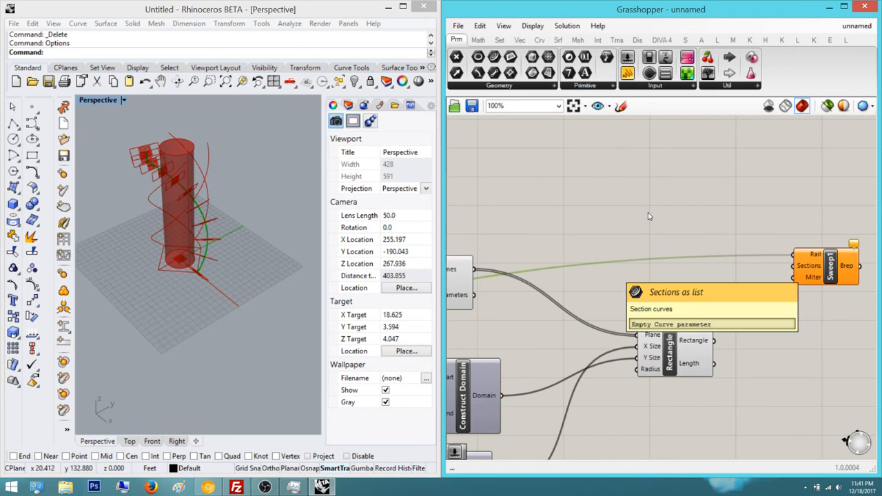
left_click_drag(757, 329, 794, 267)
right_click_drag(823, 300, 723, 326)
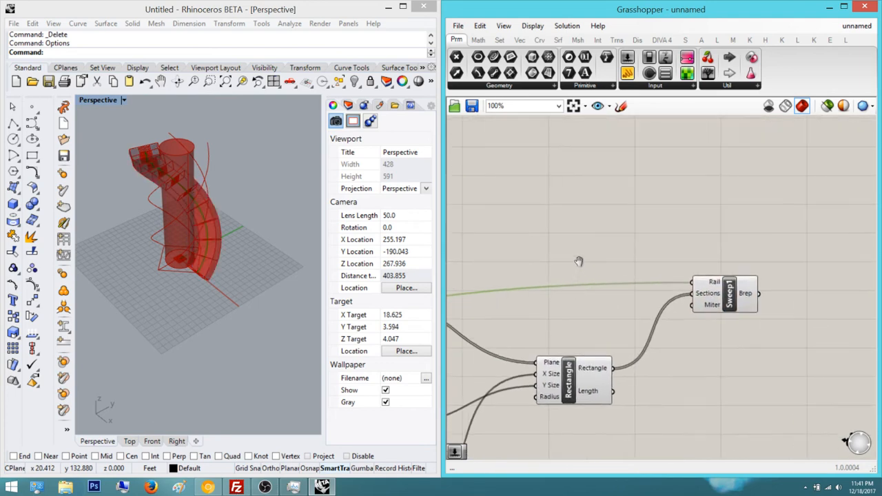
Highlight Sweep1 and examine the swept form around the column from several angles and distances
left_click(738, 300)
scroll(157, 177, "up", 8)
right_click_drag(124, 143, 103, 145)
scroll(164, 187, "down", 6)
scroll(164, 186, "up", 6)
right_click_drag(163, 180, 147, 151)
scroll(117, 136, "down", 6)
scroll(147, 151, "down", 8)
right_click_drag(462, 212, 578, 190)
scroll(577, 189, "down", 3)
right_click_drag(456, 178, 528, 194)
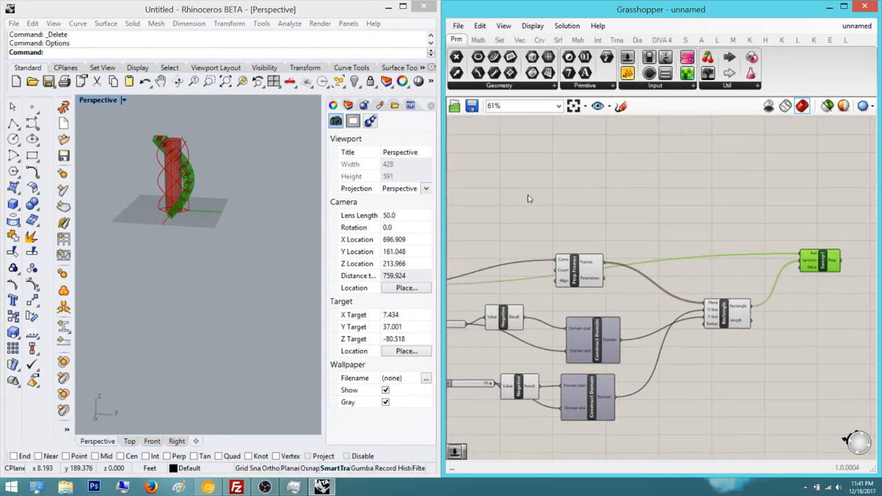
right_click_drag(177, 151, 116, 172)
scroll(150, 154, "up", 4)
scroll(138, 169, "up", 6)
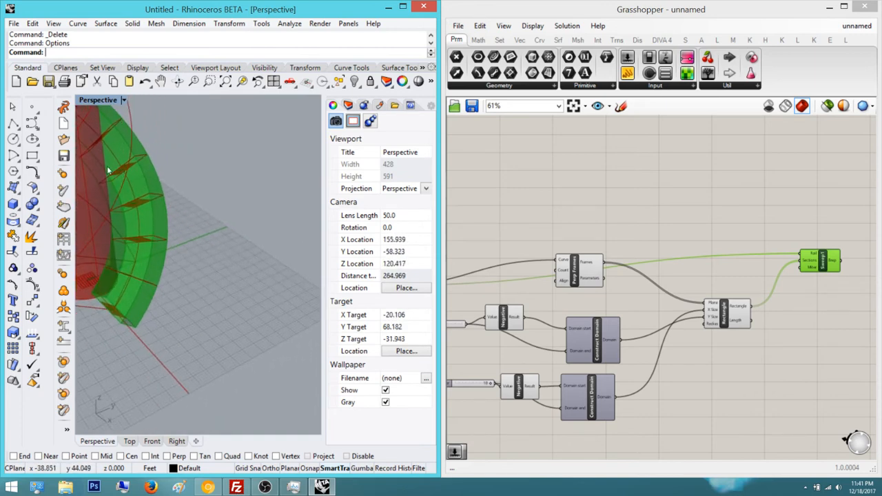
Replace the 10 slider feeding Addition's B input with a new number slider of 12, deleting the old one
scroll(552, 203, "down", 5)
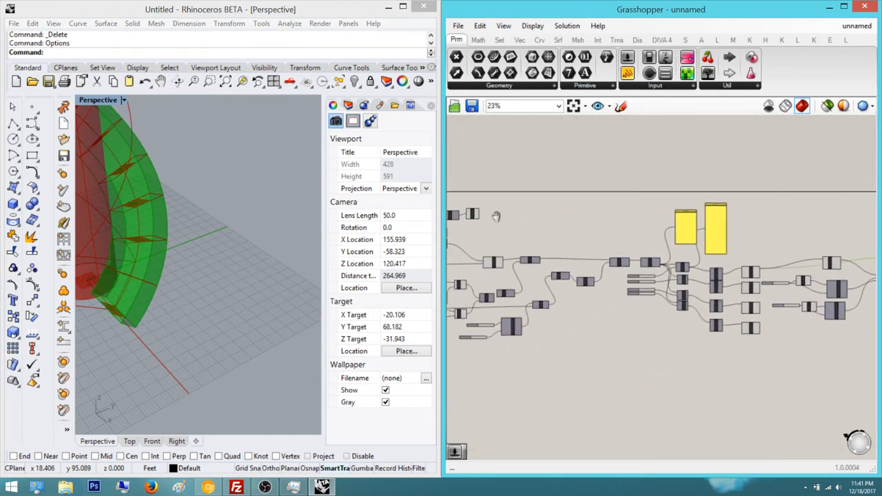
scroll(498, 195, "up", 6)
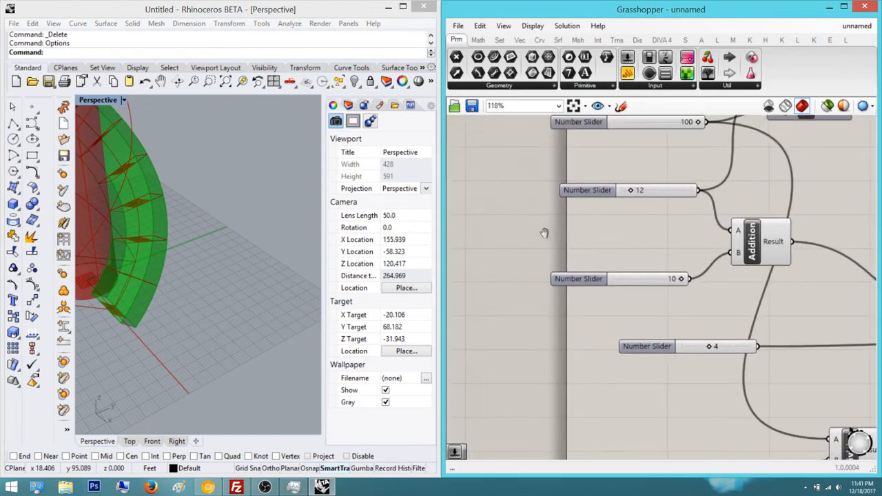
double_click(495, 261)
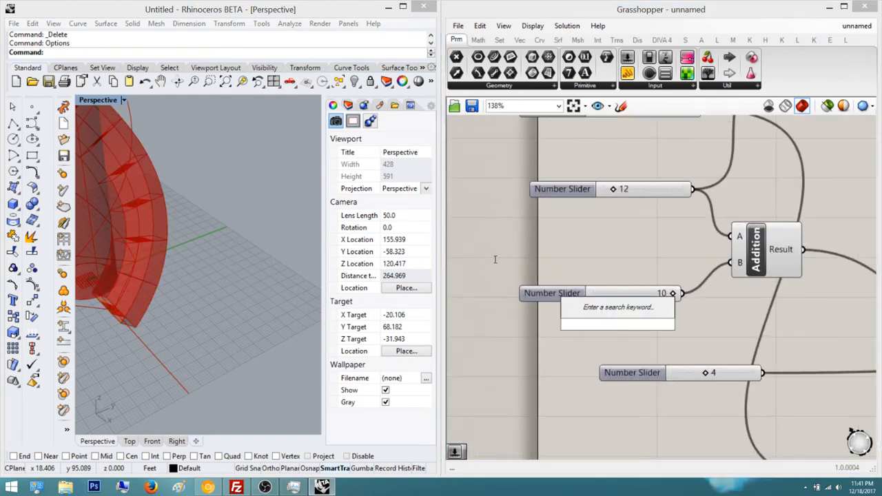
type("12")
key("Return")
scroll(560, 264, "up", 2)
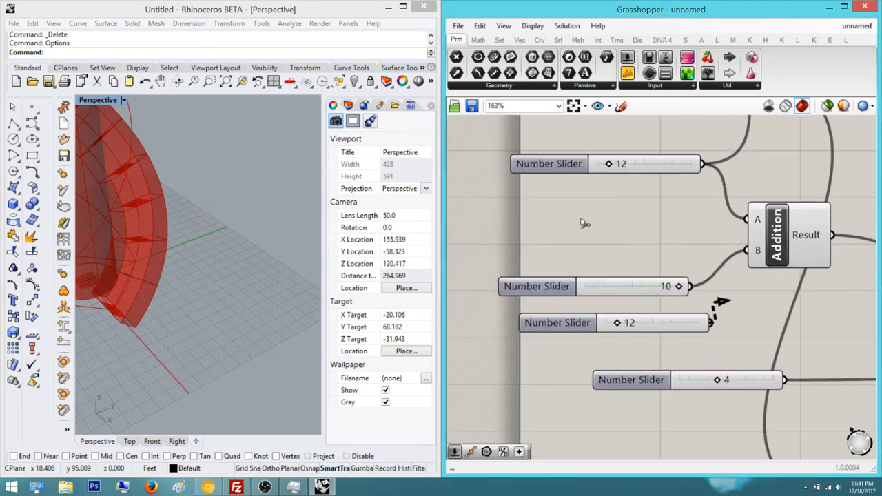
left_click(616, 287)
key("Delete")
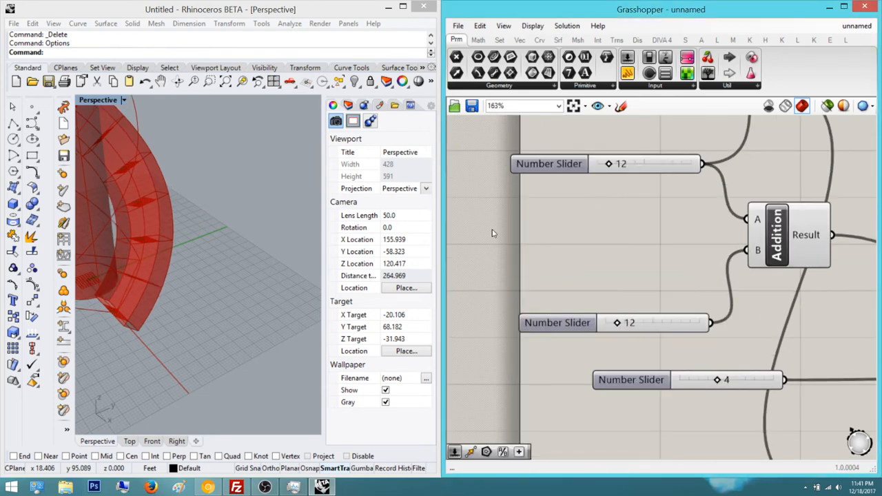
Raise the slider feeding Addition's B input to 17 and check the sweep's clearance from the cylinder
scroll(511, 241, "down", 2)
right_click_drag(529, 248, 552, 247)
mouse_move(638, 316)
left_mouse_down()
mouse_move(656, 316)
mouse_move(642, 317)
left_mouse_up()
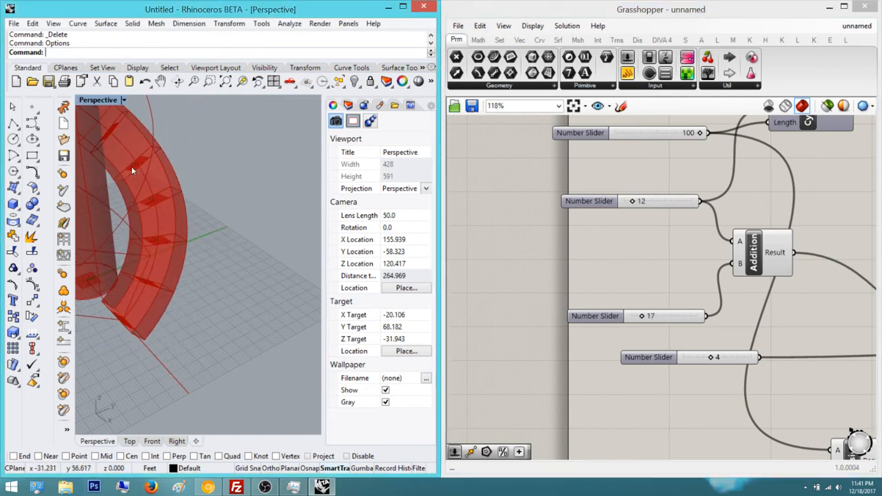
scroll(129, 171, "down", 14)
scroll(103, 181, "up", 6)
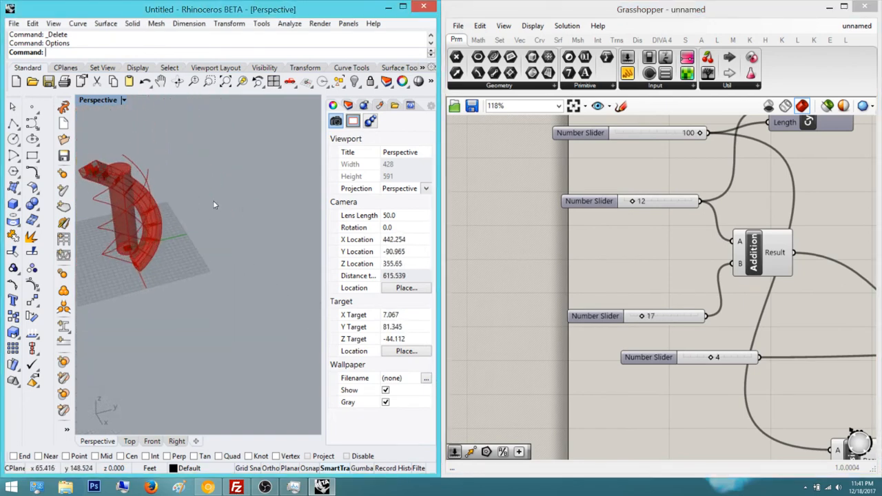
right_click_drag(89, 182, 152, 142, "shift")
scroll(200, 172, "up", 4)
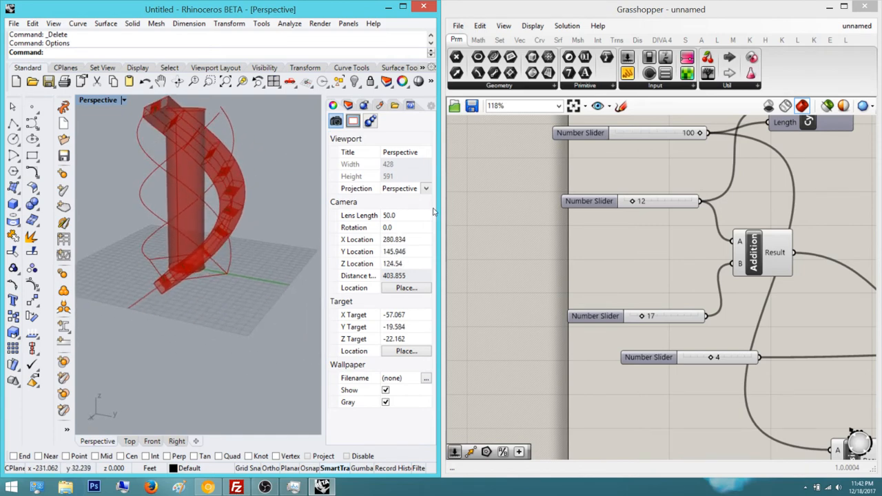
Lower the Construct Domain's Domain end slider to 98 and inspect the sweep around the column
scroll(542, 251, "down", 8)
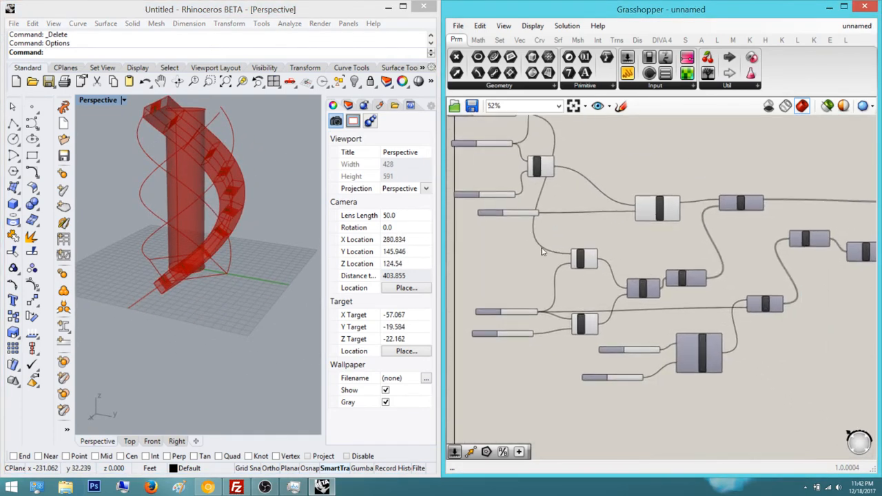
scroll(542, 252, "up", 10)
left_click_drag(517, 289, 490, 290)
right_click_drag(313, 268, 198, 209)
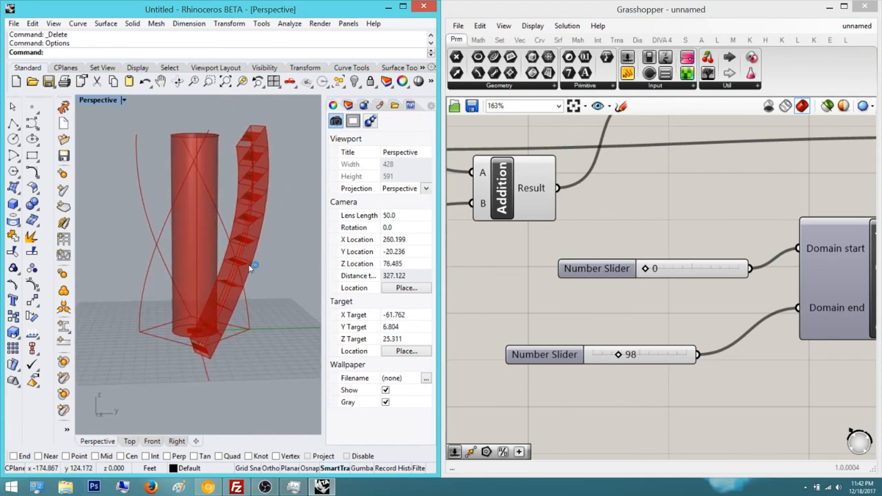
right_click_drag(230, 262, 237, 260)
scroll(207, 317, "down", 8)
right_click_drag(166, 254, 131, 215)
scroll(154, 238, "up", 6)
right_click_drag(131, 217, 168, 246, "shift")
scroll(143, 238, "up", 2)
Switch the viewport to the Right view and set the Construct Domain's Domain end slider to 293
key("ctrl+F3")
scroll(181, 254, "down", 18)
scroll(175, 212, "up", 2)
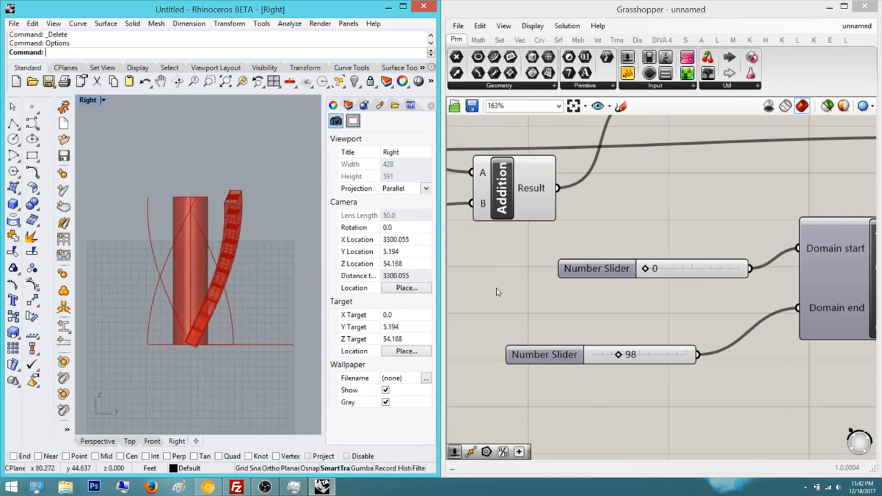
mouse_move(618, 354)
left_mouse_down()
mouse_move(691, 354)
mouse_move(640, 354)
mouse_move(664, 355)
left_mouse_up()
scroll(539, 287, "down", 5)
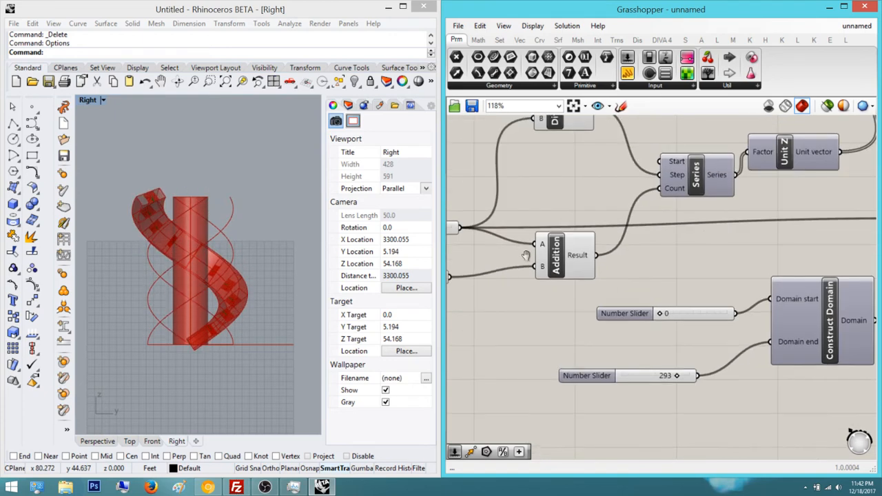
Add a number slider of 200 below the 100 slider that feeds the Cylinder's Length input
scroll(472, 155, "up", 2)
right_click_drag(477, 209, 502, 309)
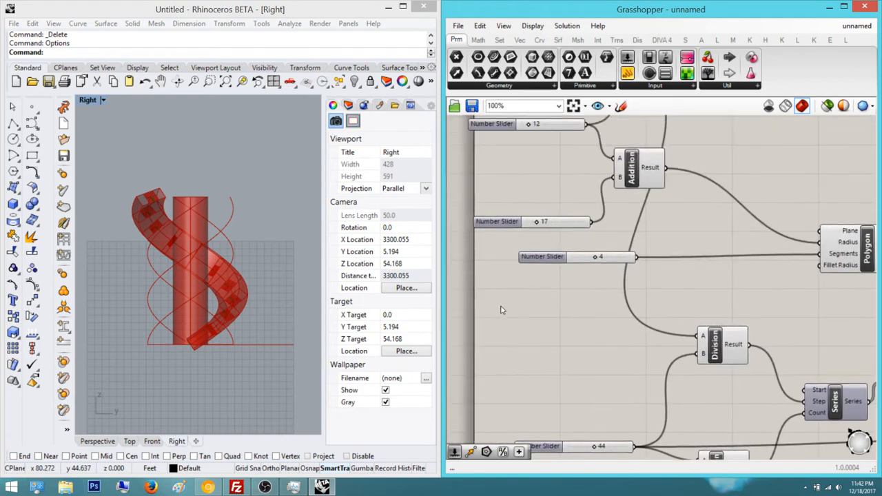
scroll(502, 309, "down", 3)
scroll(469, 187, "up", 4)
double_click(455, 187)
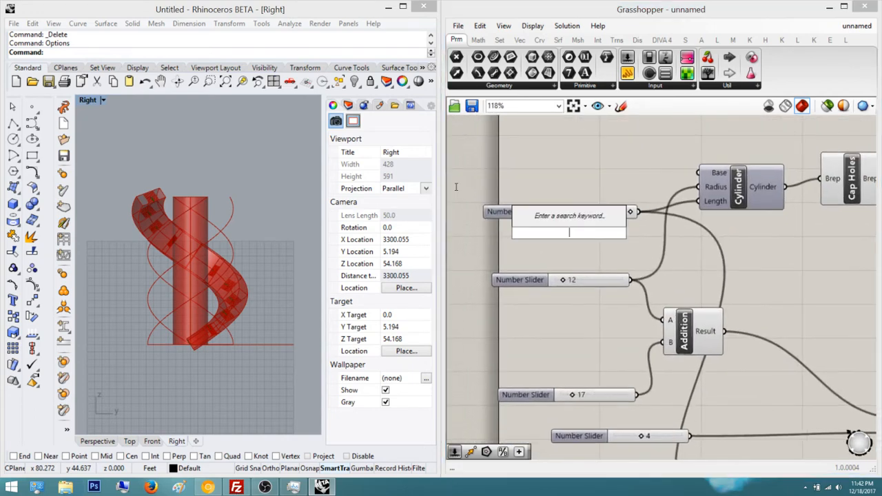
type("200")
key("Return")
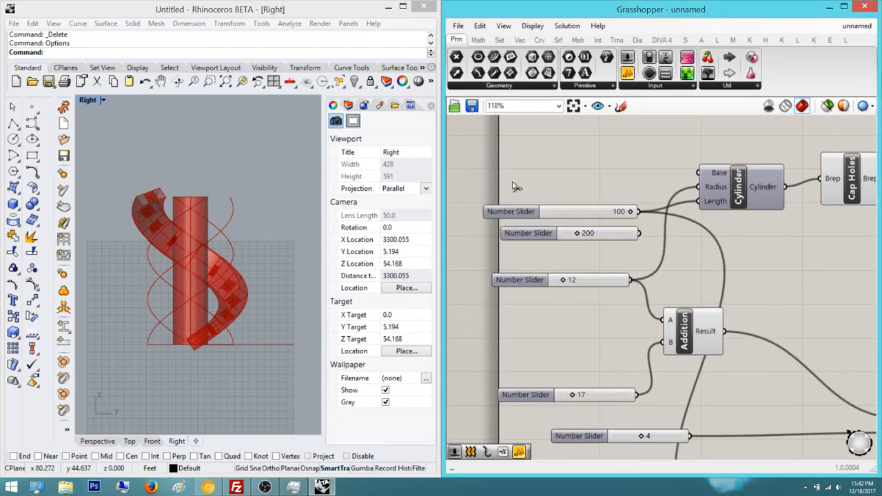
Connect the 200 slider to the Division's A and the Cylinder's Length in place of the 100 slider, and delete the 100 slider
scroll(531, 201, "down", 4)
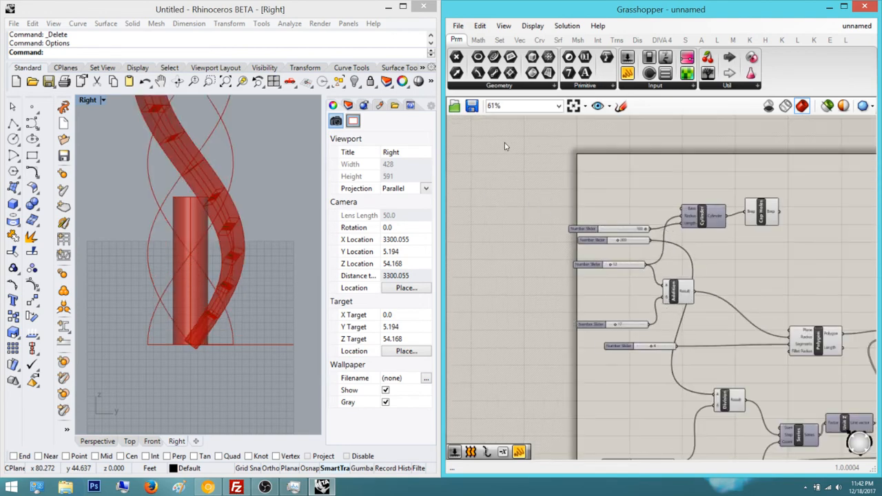
scroll(497, 218, "up", 6)
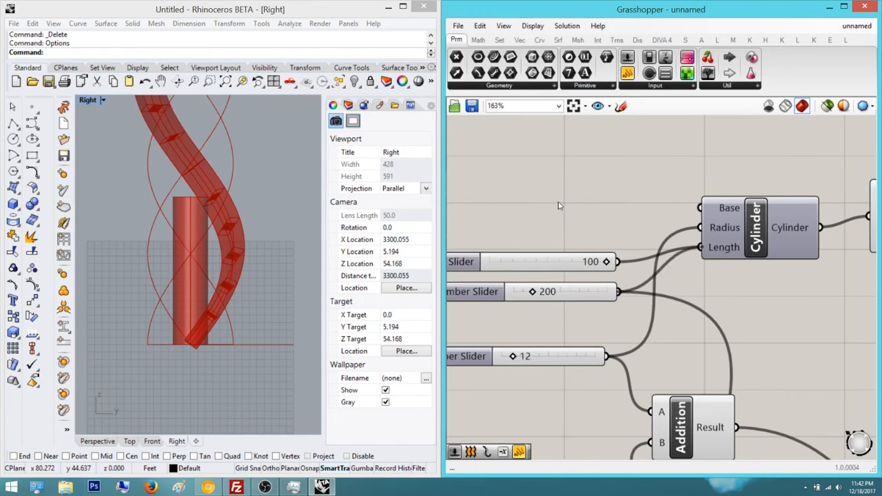
scroll(611, 356, "down", 3)
scroll(215, 190, "down", 4)
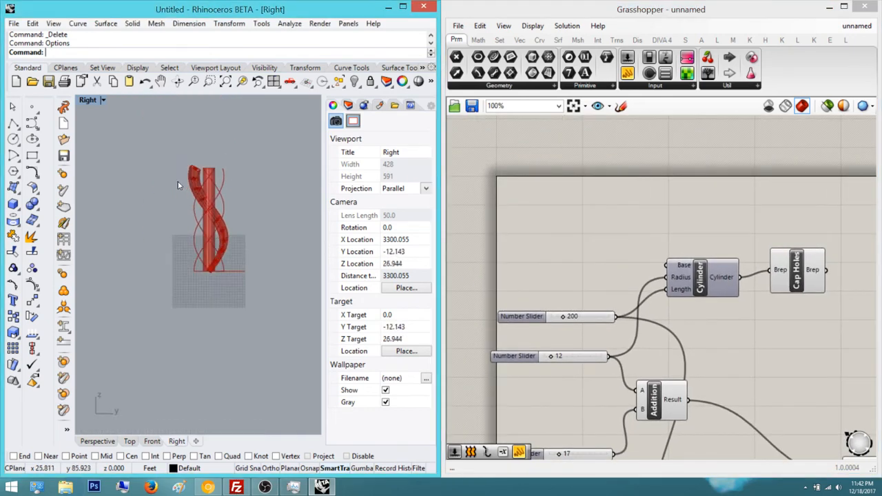
Set the slider feeding the Cylinder's Length to 236 and check the taller column and sweep in the Right viewport
scroll(168, 186, "up", 6)
right_click_drag(183, 188, 199, 177)
right_click_drag(497, 210, 502, 177)
right_click_drag(511, 370, 517, 264)
scroll(553, 295, "up", 2)
right_click_drag(555, 297, 522, 287)
right_click_drag(503, 183, 528, 261)
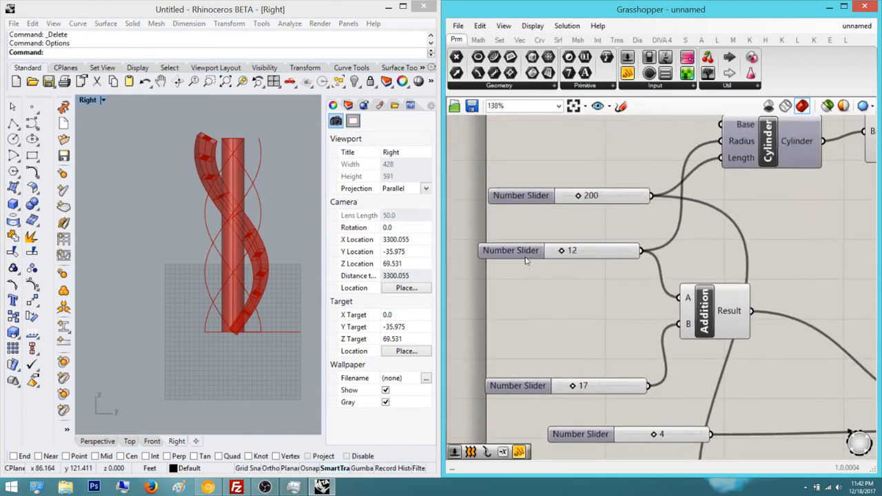
right_click_drag(497, 208, 497, 292)
left_click_drag(471, 227, 468, 229)
right_click_drag(220, 169, 206, 215)
scroll(206, 215, "up", 2)
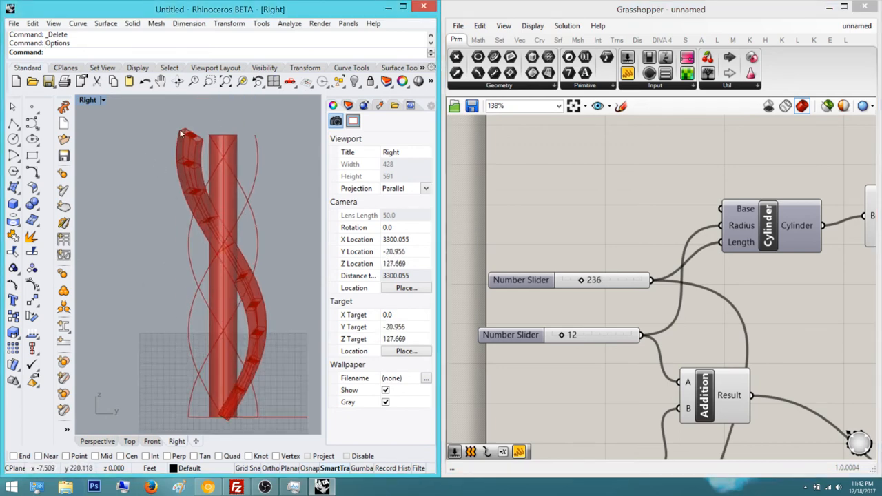
scroll(525, 267, "down", 3)
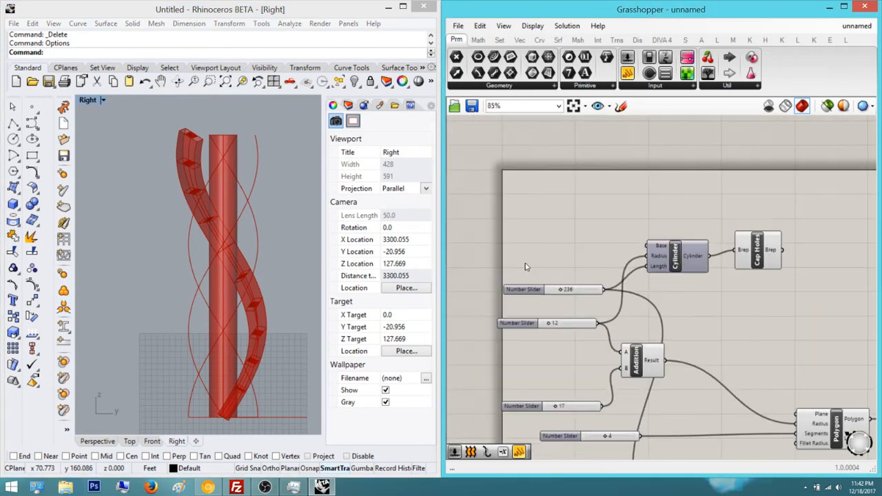
Switch to the Perspective viewport and inspect the sweep around the column from several angles
left_click(85, 352)
left_click(97, 441)
mouse_move(138, 256)
right_mouse_down()
mouse_move(149, 225)
mouse_move(131, 258)
mouse_move(136, 251)
right_mouse_up()
scroll(196, 236, "down", 6)
right_click_drag(195, 236, 237, 205)
scroll(198, 201, "up", 4)
scroll(240, 237, "up", 2)
right_click_drag(241, 241, 198, 266, "shift")
right_click_drag(198, 266, 152, 275)
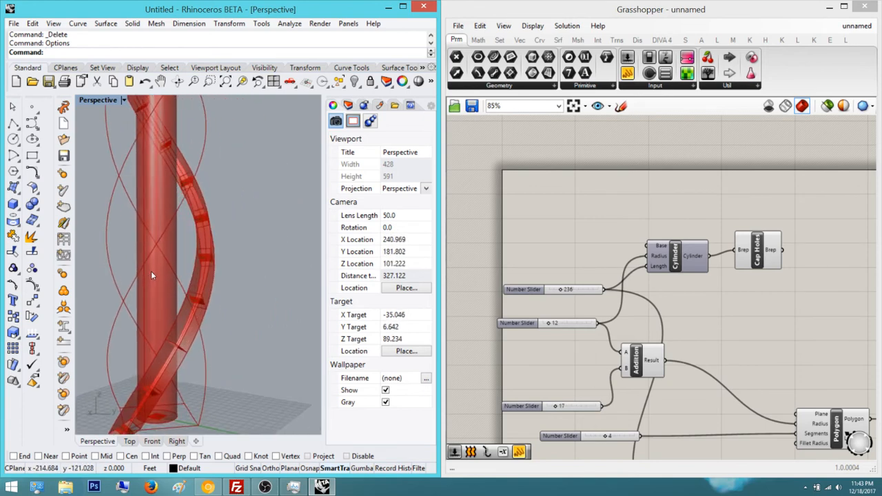
scroll(499, 248, "down", 5)
right_click_drag(148, 228, 134, 202)
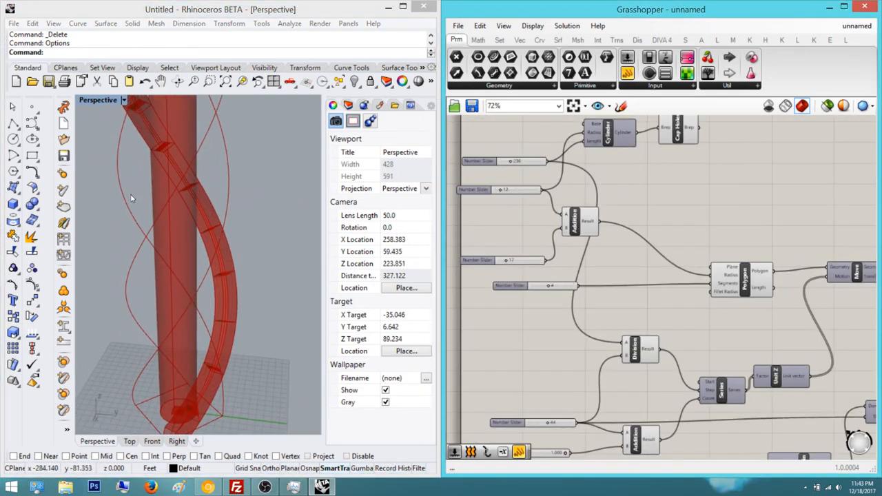
Lower the slider feeding Addition's B input to 10 and check how closely the sweep follows the column
scroll(510, 259, "up", 8)
left_click_drag(524, 261, 508, 262)
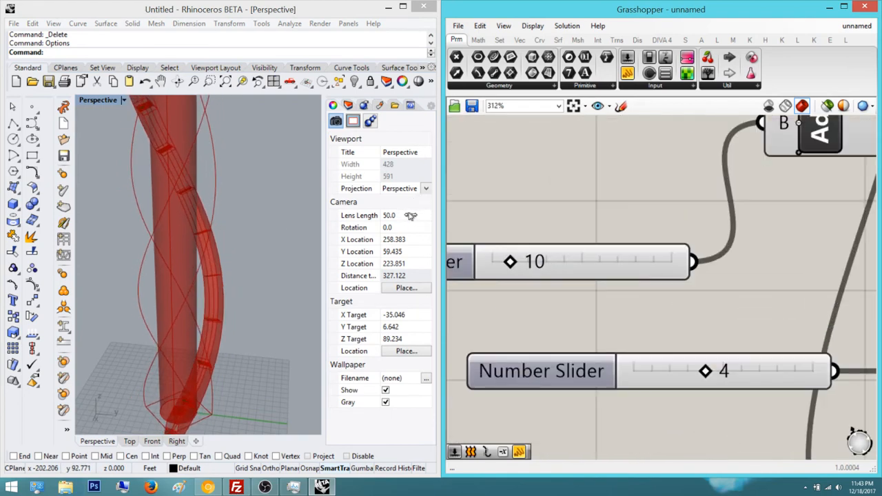
scroll(216, 199, "down", 6)
right_click_drag(214, 198, 150, 204)
right_click_drag(534, 297, 605, 276)
scroll(496, 267, "down", 3)
scroll(605, 277, "up", 1)
right_click_drag(186, 199, 218, 157)
scroll(545, 175, "down", 7)
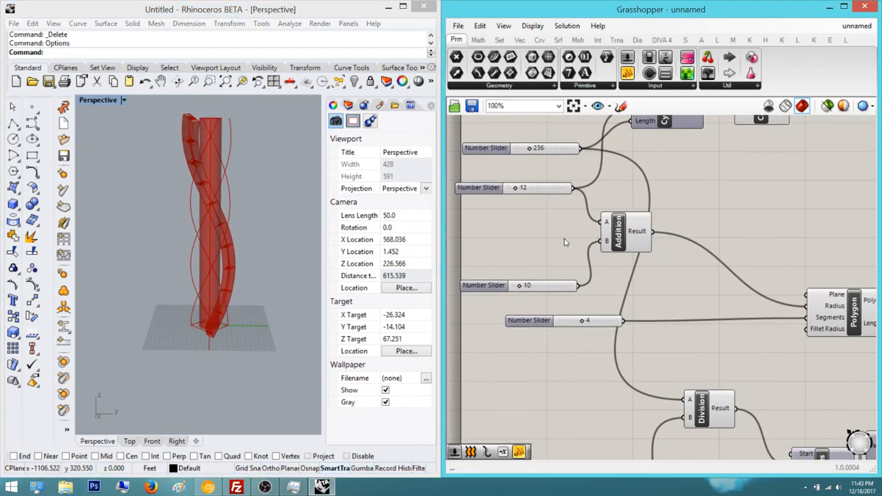
Review the chain from the first Interpolate curve through Perp Frames and Rectangle to the Sweep component
mouse_move(714, 247)
right_mouse_down()
mouse_move(634, 218)
mouse_move(456, 230)
right_mouse_up()
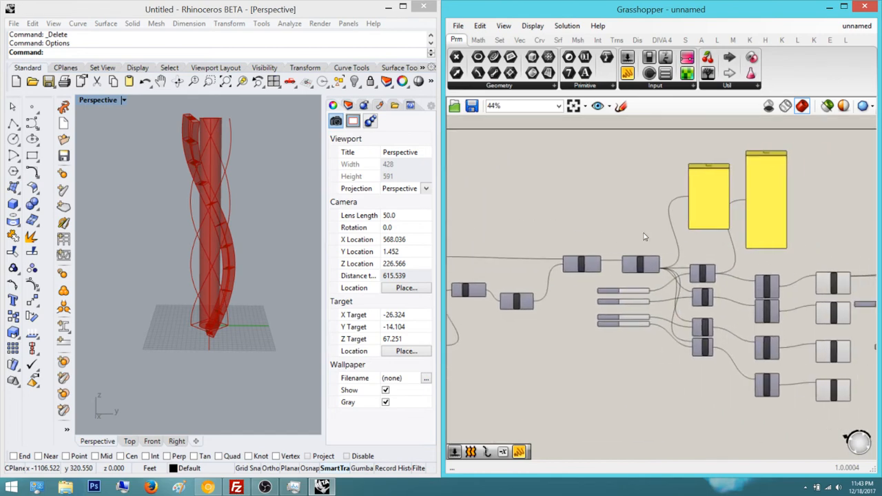
right_click_drag(826, 279, 459, 257)
scroll(592, 246, "up", 3)
right_click_drag(862, 224, 535, 223)
left_click(835, 220)
scroll(558, 226, "down", 3)
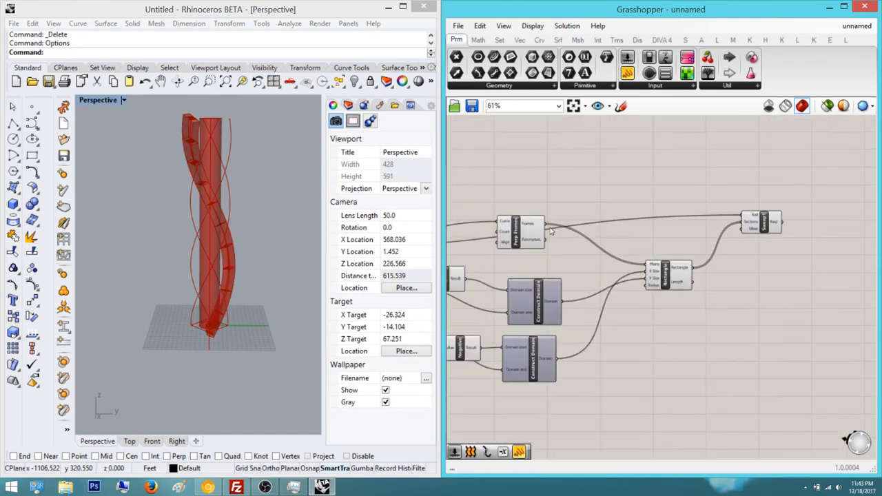
scroll(575, 228, "up", 1)
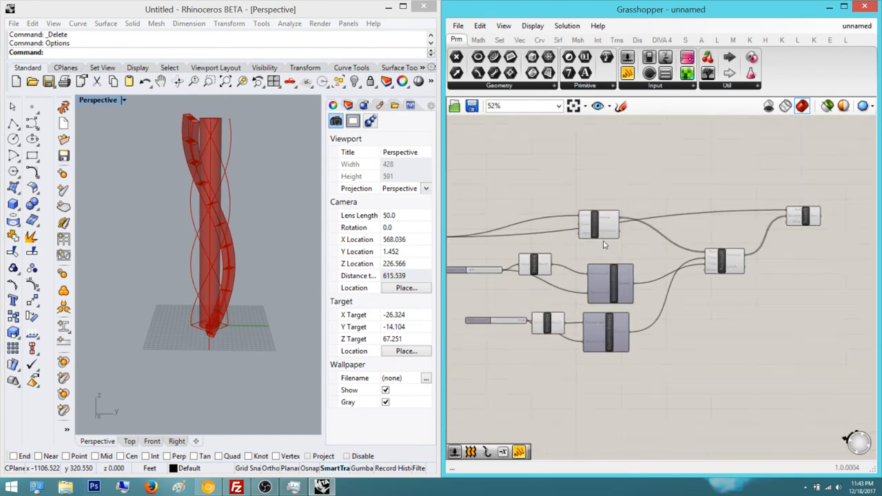
scroll(551, 235, "up", 1)
right_click_drag(537, 214, 580, 211)
scroll(570, 220, "down", 1)
scroll(568, 221, "up", 1)
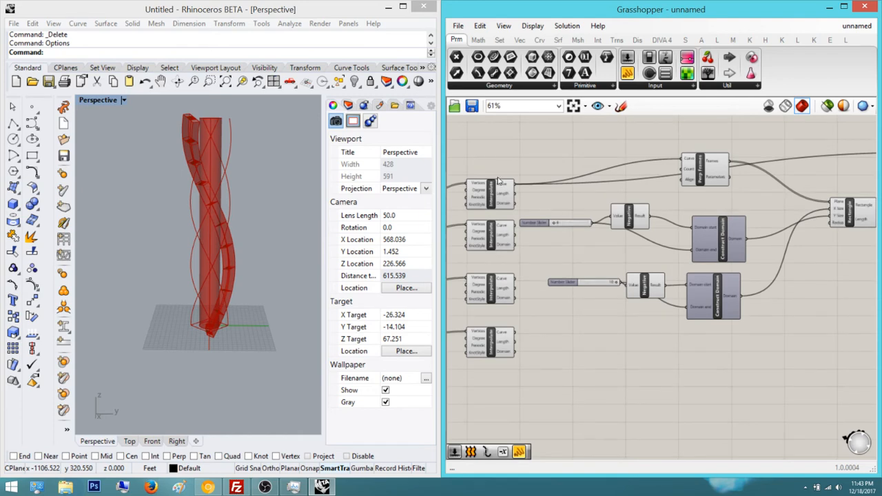
scroll(500, 182, "up", 1)
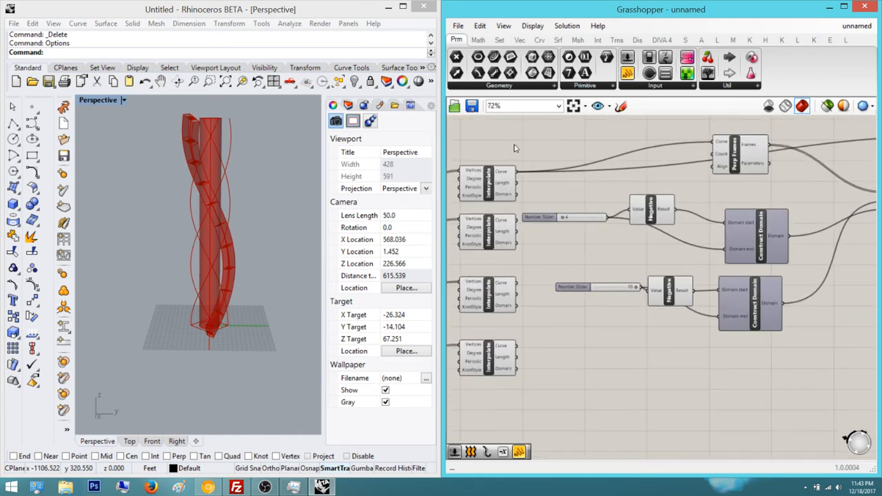
Move the Perp Frames, domain, Rectangle and Sweep components with their sliders up, clear of the four Interpolate components
scroll(562, 164, "down", 3)
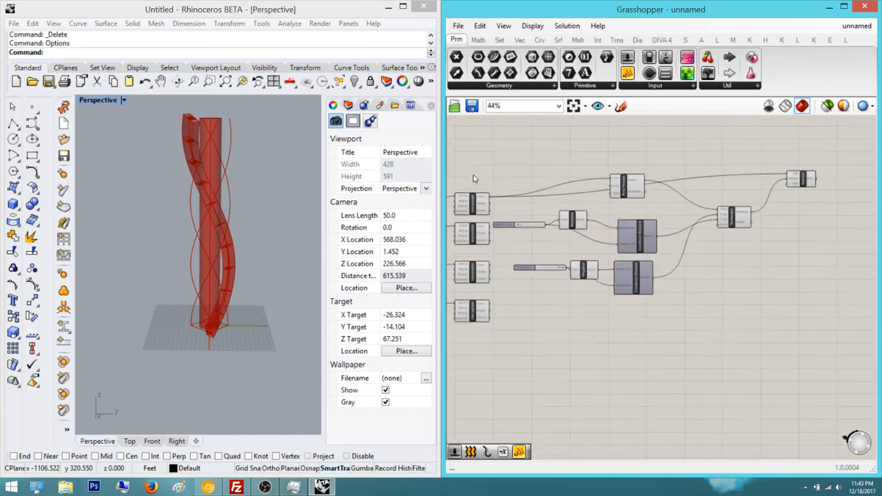
left_click_drag(823, 327, 458, 129)
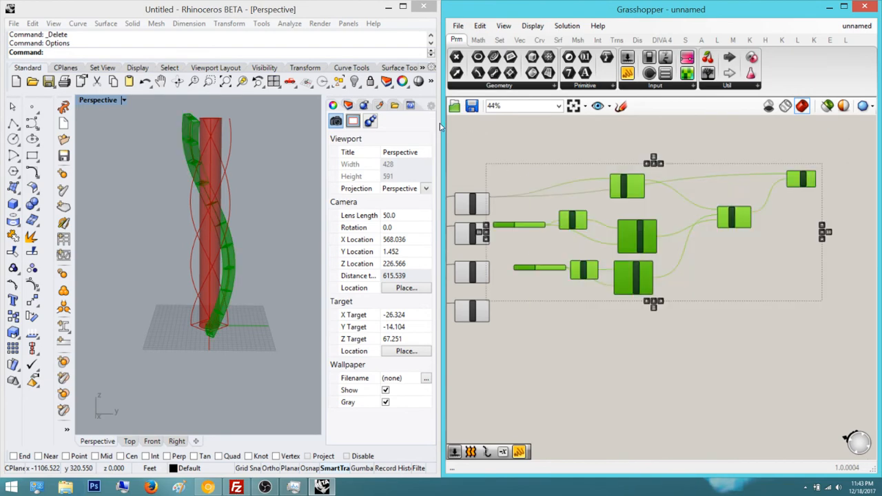
right_click_drag(496, 171, 477, 331)
scroll(484, 187, "up", 3)
scroll(554, 197, "down", 3)
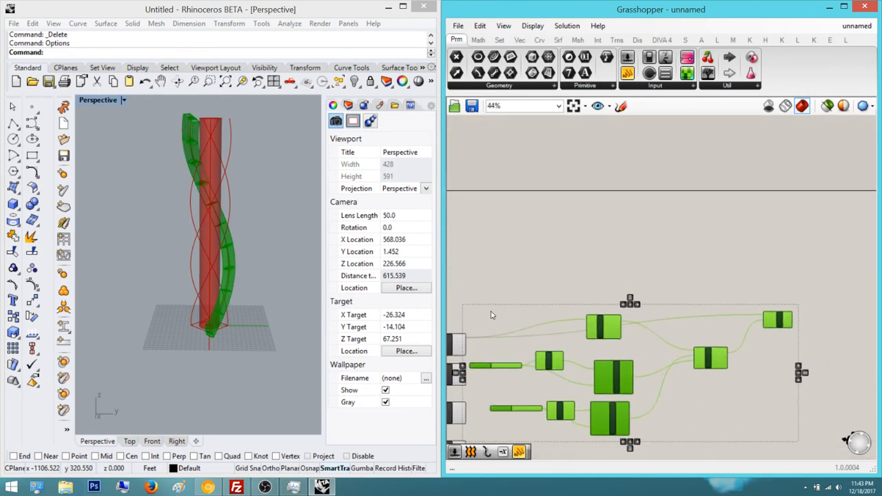
left_click_drag(490, 319, 512, 180)
left_click(525, 275)
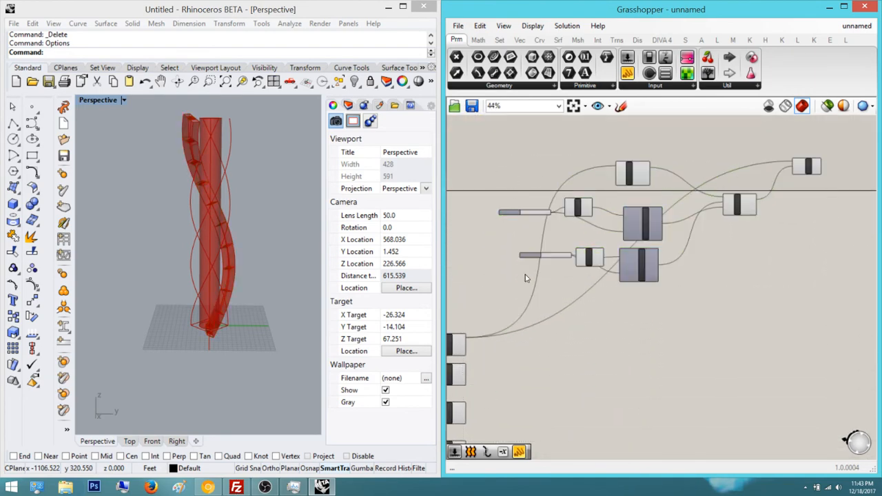
right_click_drag(511, 303, 548, 140)
scroll(480, 158, "up", 2)
scroll(477, 157, "up", 3)
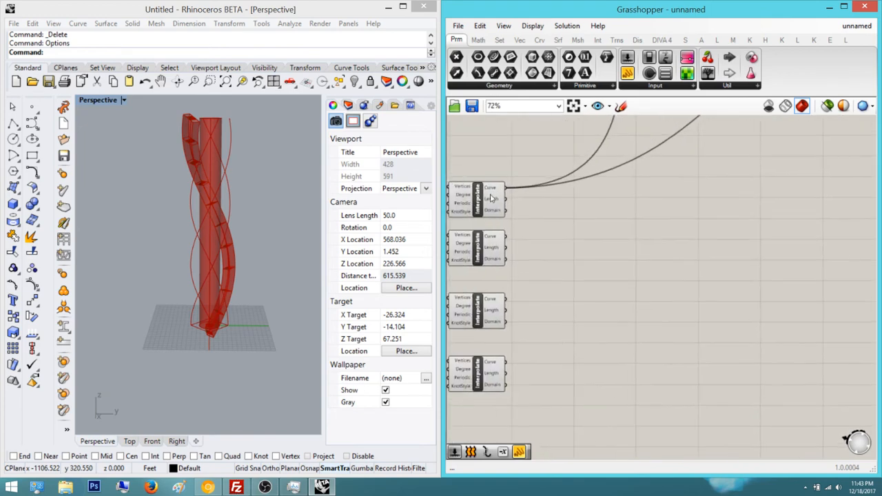
double_click(562, 191)
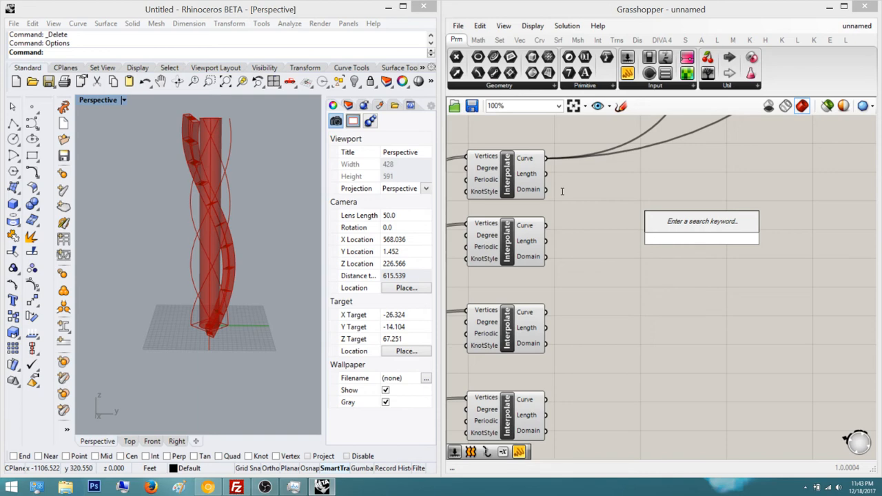
key("Escape")
Add a Perp Frames component and connect the second Interpolate's Curve output to its Curve input
scroll(543, 251, "down", 5)
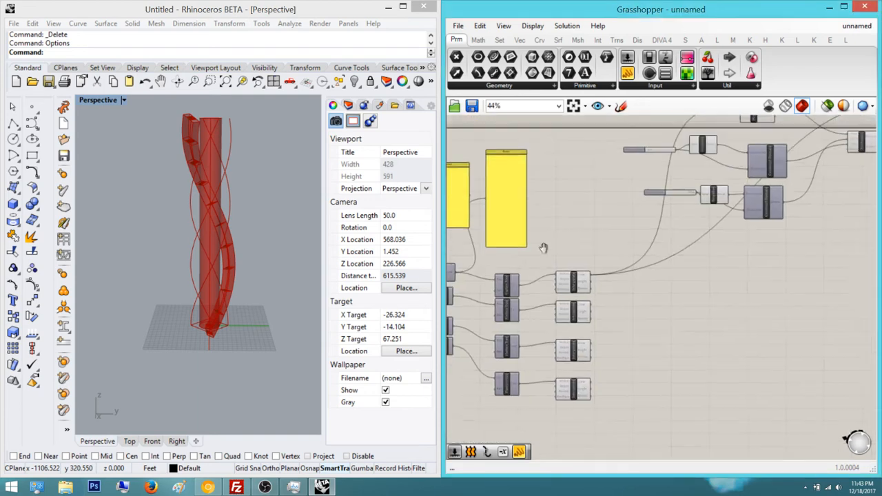
scroll(541, 250, "up", 2)
right_click_drag(519, 277, 542, 218)
scroll(541, 218, "down", 3)
scroll(521, 252, "up", 4)
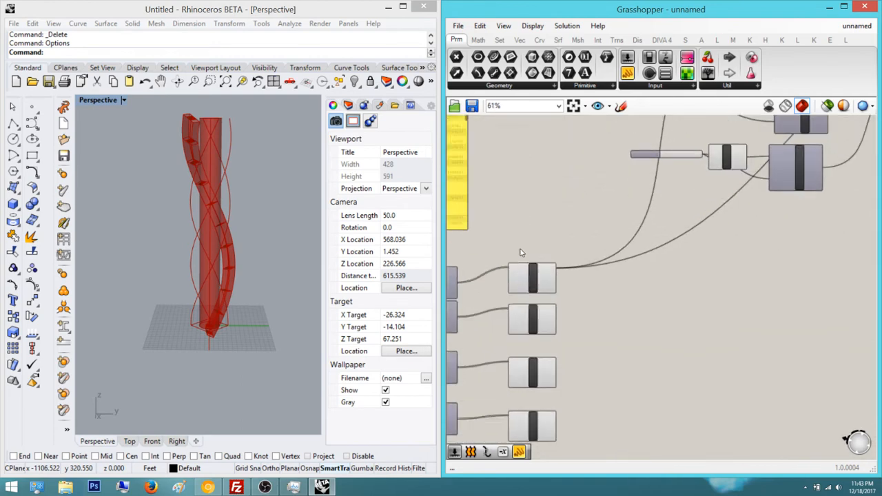
double_click(518, 246)
type("perp")
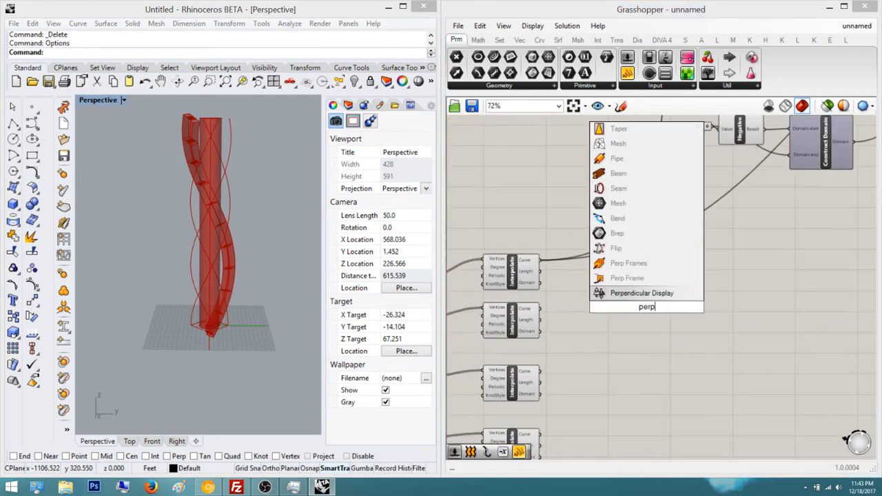
key("Up")
key("Up")
key("Return")
scroll(517, 249, "up", 1)
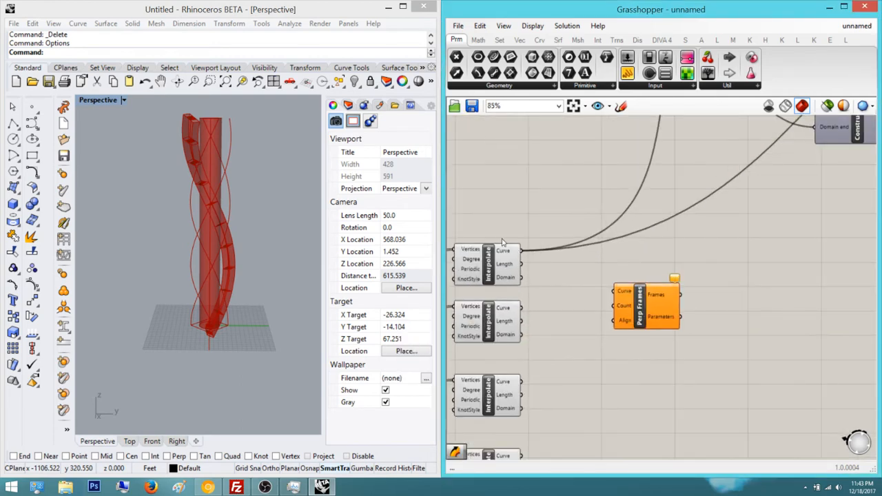
right_click_drag(503, 255, 468, 260)
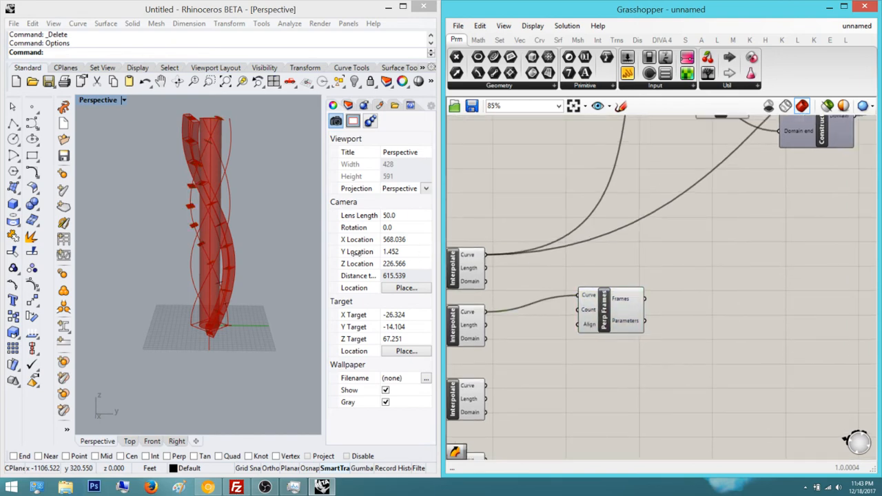
Add a Rectangle component beside the new Perp Frames component
right_click_drag(599, 258, 575, 257)
double_click(574, 255)
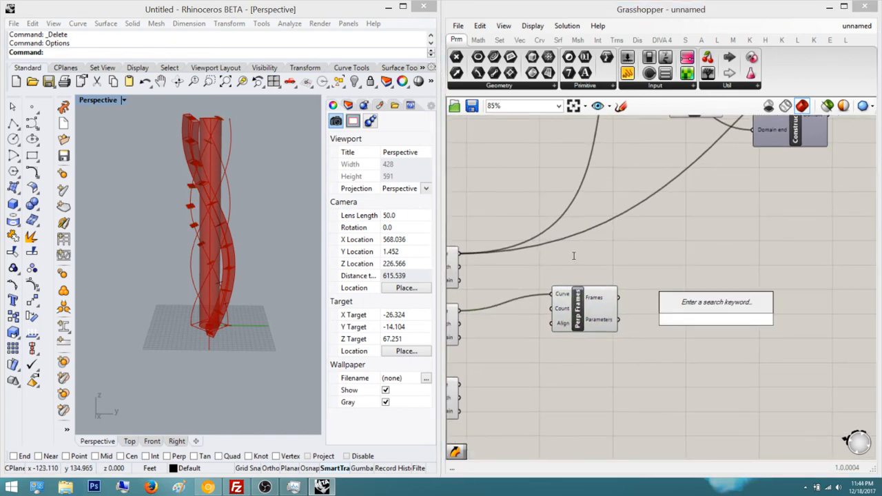
type("rec")
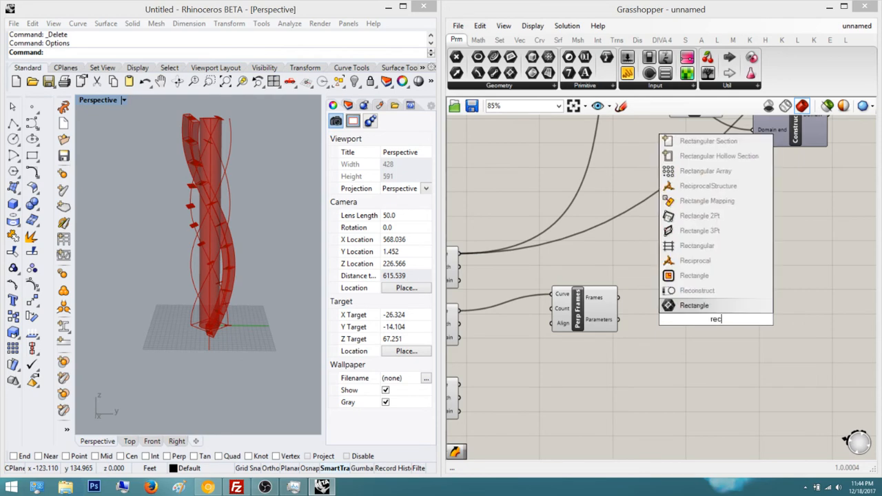
key("Return")
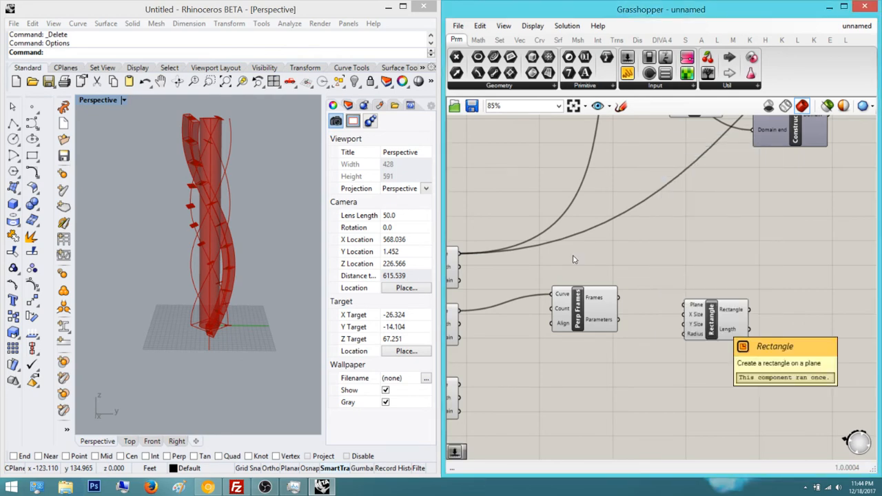
Shift both Construct Domain components with their Negative components and sliders left, away from the existing Rectangle
scroll(508, 278, "down", 2)
scroll(486, 288, "down", 2)
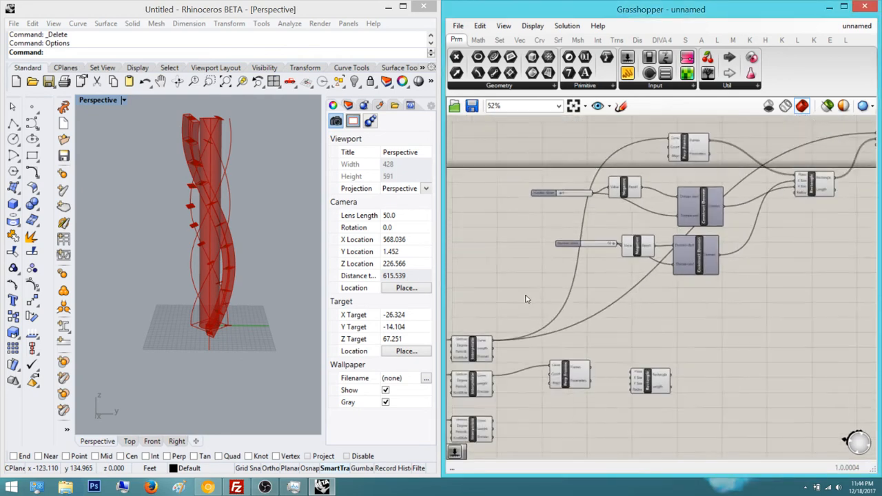
left_click_drag(739, 314, 523, 164)
left_click_drag(646, 199, 508, 199)
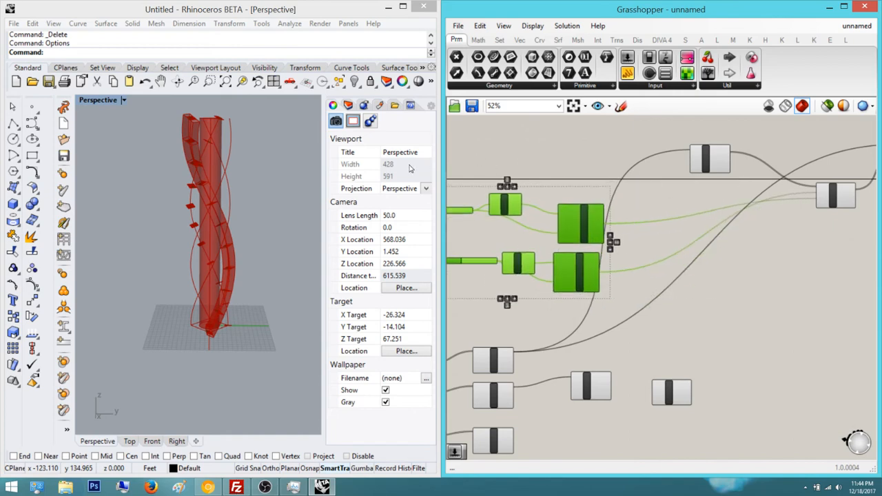
left_click(482, 158)
Connect the two Construct Domain outputs to the new Rectangle's X Size and Y Size, and the new Perp Frames' Frames to its Plane
scroll(527, 186, "up", 4)
scroll(540, 178, "down", 1)
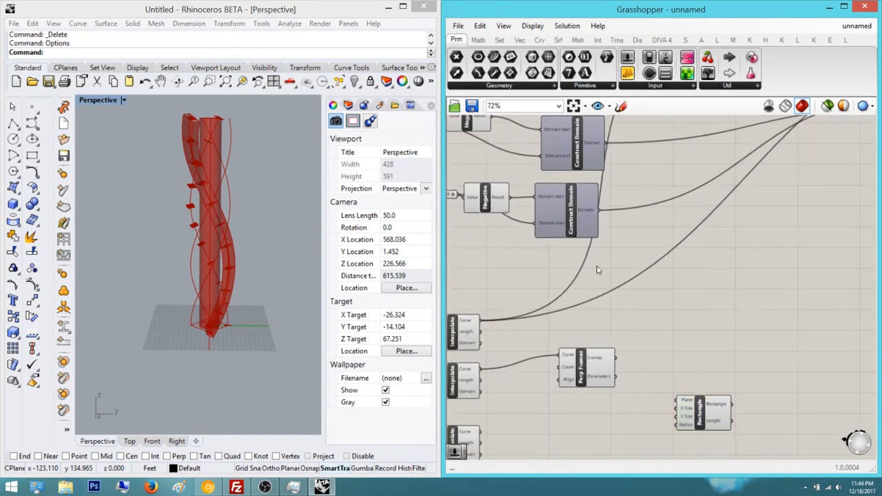
right_click_drag(574, 289, 553, 296)
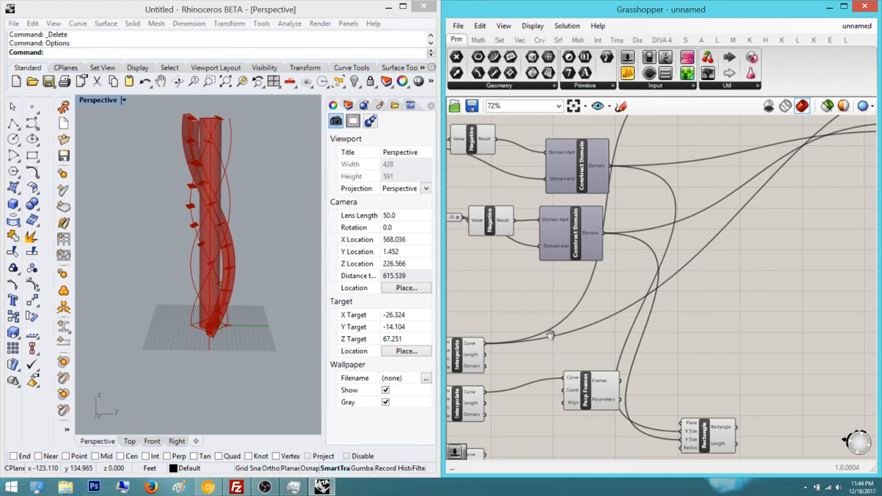
right_click_drag(549, 334, 518, 266)
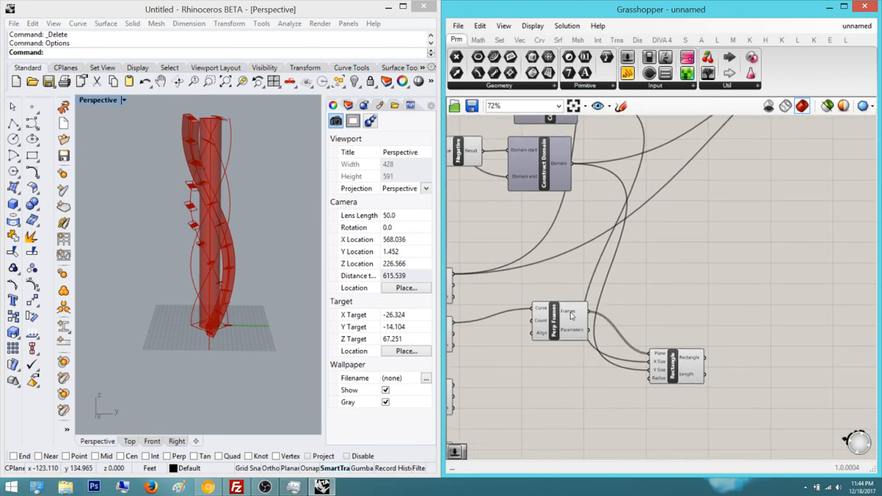
right_click_drag(536, 296, 460, 330)
double_click(721, 355)
type("s")
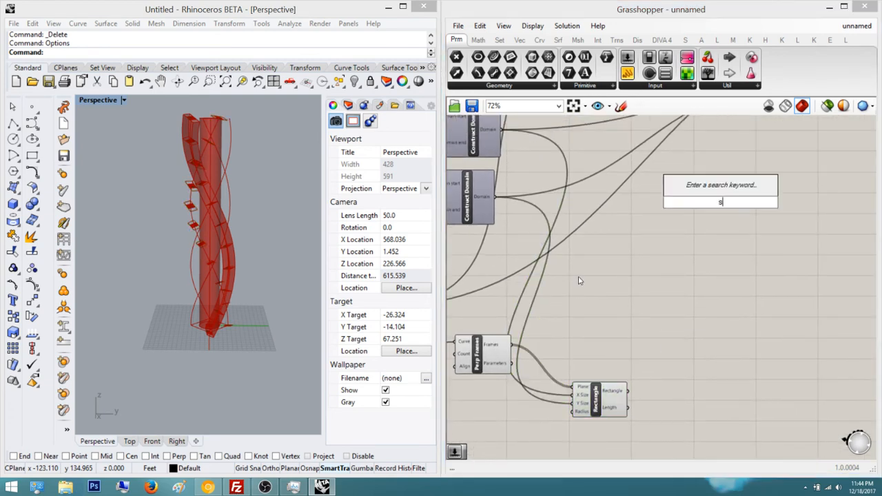
type("weep")
key("Return")
left_click(724, 351)
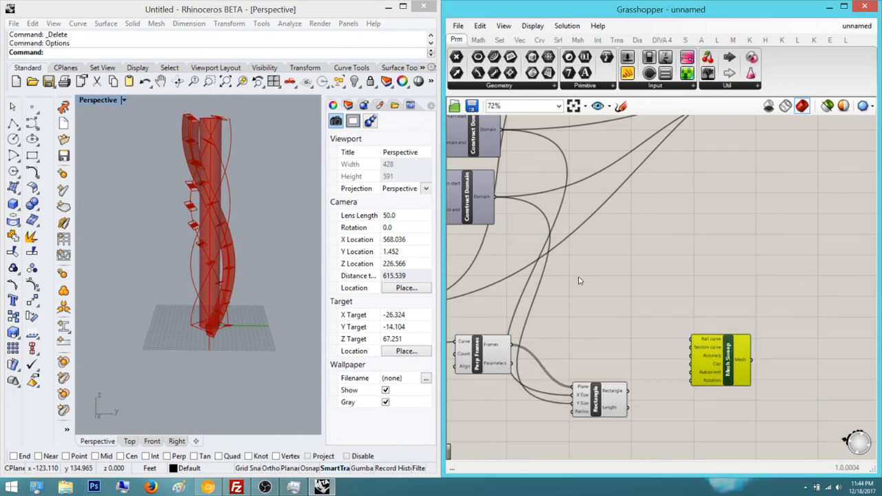
key("Delete")
Add a Sweep1 component beside the second rail's Rectangle
double_click(579, 277)
type("ep")
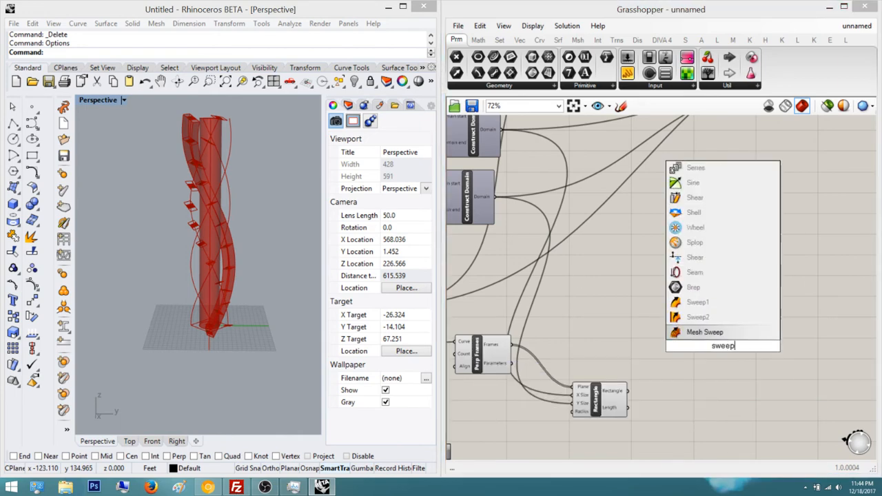
key("Up")
key("Up")
key("Return")
scroll(568, 299, "up", 2)
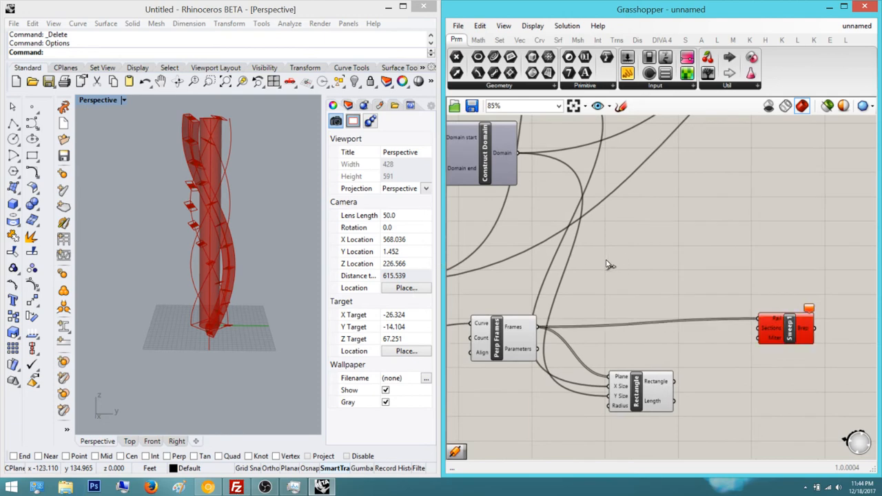
right_click_drag(591, 303, 609, 301)
key("ctrl+z")
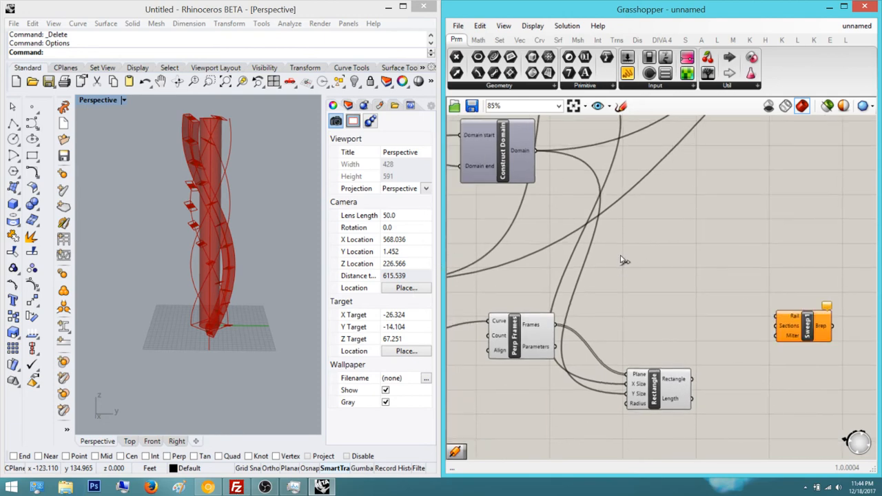
Connect the second Interpolate's Curve output to Sweep1's Rail and the second Rectangle's Rectangle output to its Sections
scroll(766, 316, "down", 4)
left_click_drag(767, 316, 572, 333)
scroll(574, 322, "up", 5)
right_click_drag(758, 324, 544, 330)
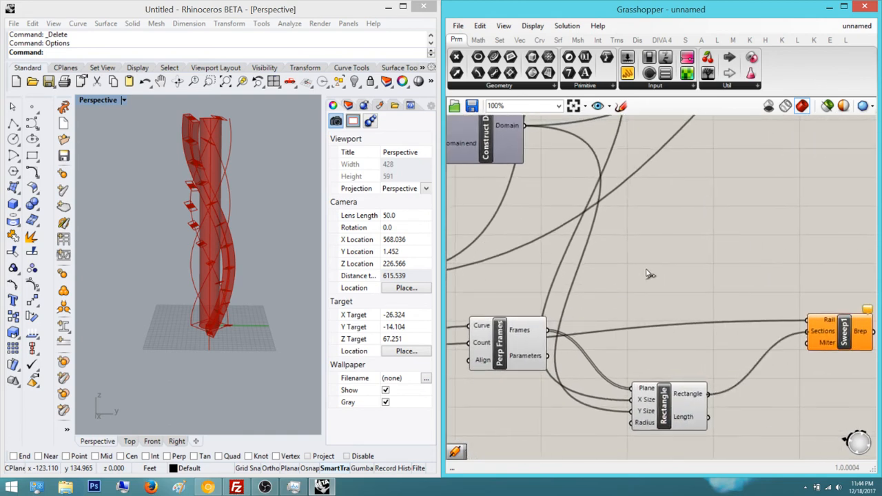
Move the second rail's Perp Frames, Rectangle and Sweep1 together up to just below the first rail's matching components
right_click_drag(696, 269, 573, 299)
left_click(713, 362)
scroll(758, 330, "down", 4)
scroll(575, 297, "down", 1)
right_click_drag(630, 240, 589, 260)
scroll(577, 297, "down", 1)
left_click_drag(736, 415, 669, 252)
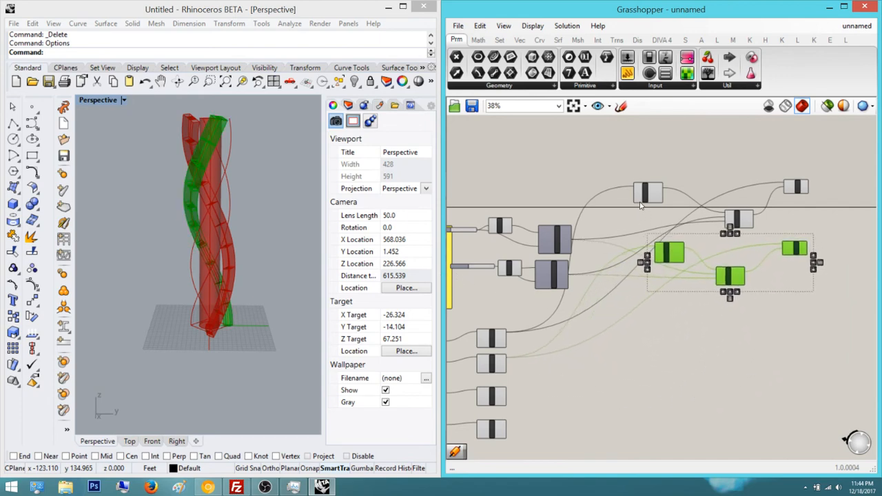
left_click(619, 231)
Group the two size sliders with their Negative and Construct Domain components
right_click_drag(490, 284, 586, 304)
left_click_drag(689, 325, 563, 221)
middle_click(604, 225)
key("ctrl+g")
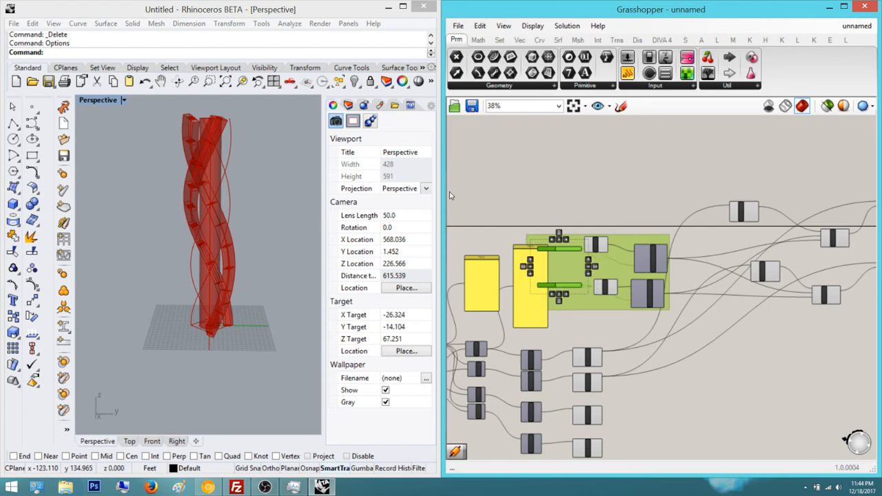
Move the slider group above the panels, and shift both Perp Frames, Rectangle and Sweep1 sets down beside the Interpolate components
left_click_drag(693, 320, 576, 151)
left_click(462, 126)
scroll(462, 125, "down", 3)
left_click_drag(753, 295, 598, 175)
left_click_drag(605, 209, 586, 285)
left_click(554, 196)
right_click_drag(553, 194, 573, 173)
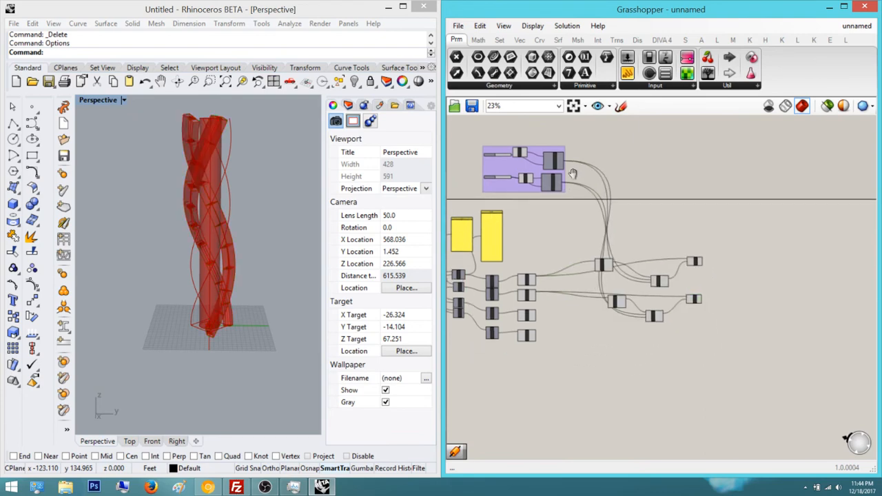
scroll(529, 227, "up", 2)
right_click_drag(529, 227, 505, 205)
scroll(504, 206, "up", 5)
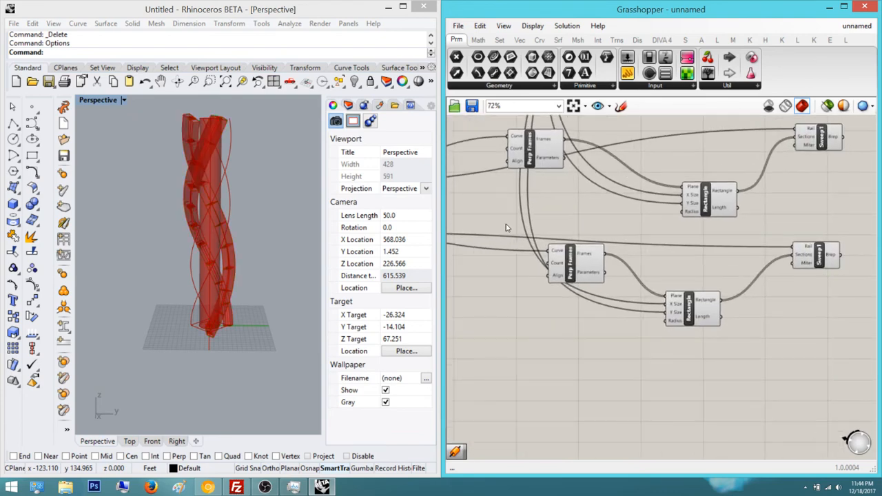
left_click_drag(666, 248, 598, 231)
scroll(457, 186, "down", 2)
right_click_drag(455, 184, 516, 176)
left_click(485, 235)
scroll(517, 198, "up", 1)
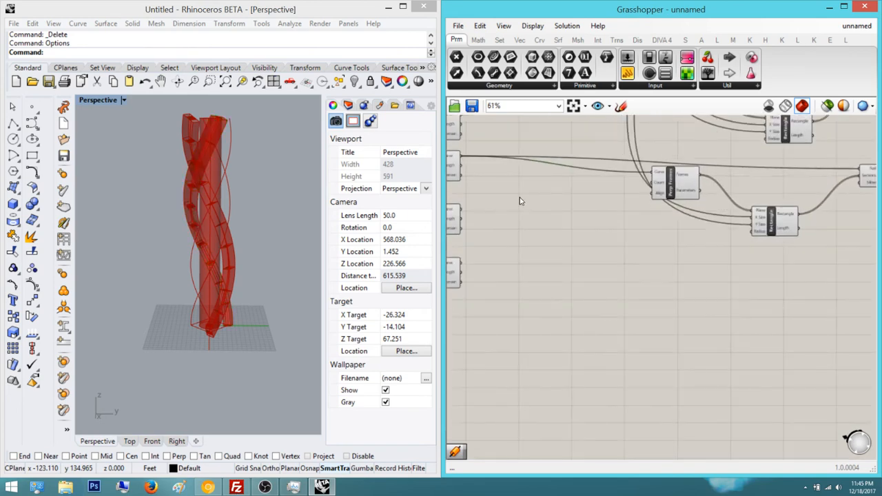
double_click(675, 285)
type("perp")
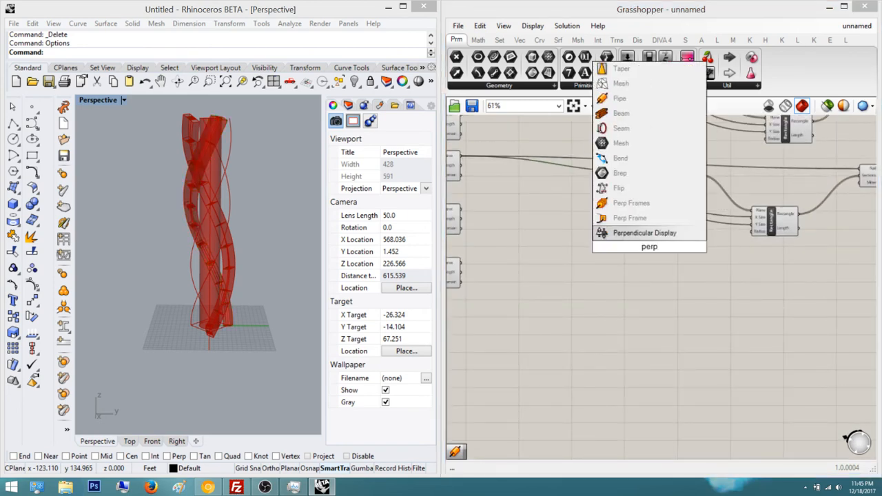
key("Return")
scroll(504, 202, "up", 1)
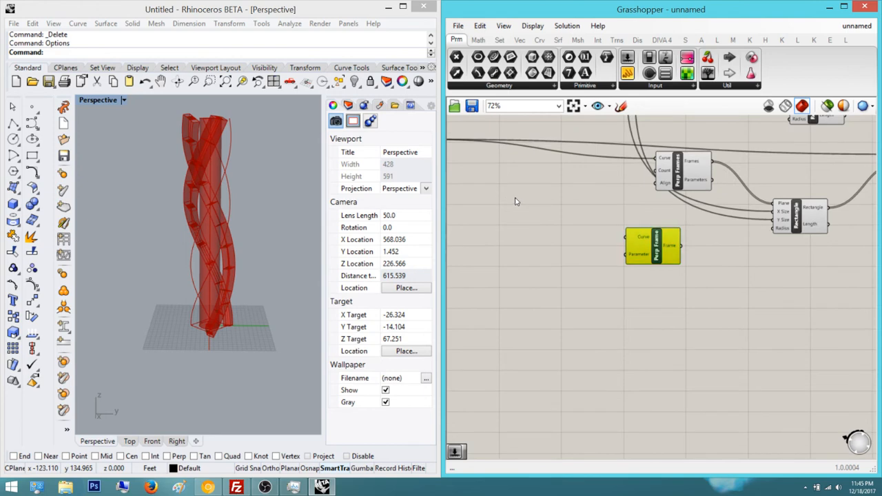
key("Delete")
Add a Perp Frames component for the third rail and connect the third Interpolate's Curve output to its Curve input
double_click(515, 199)
type("perp")
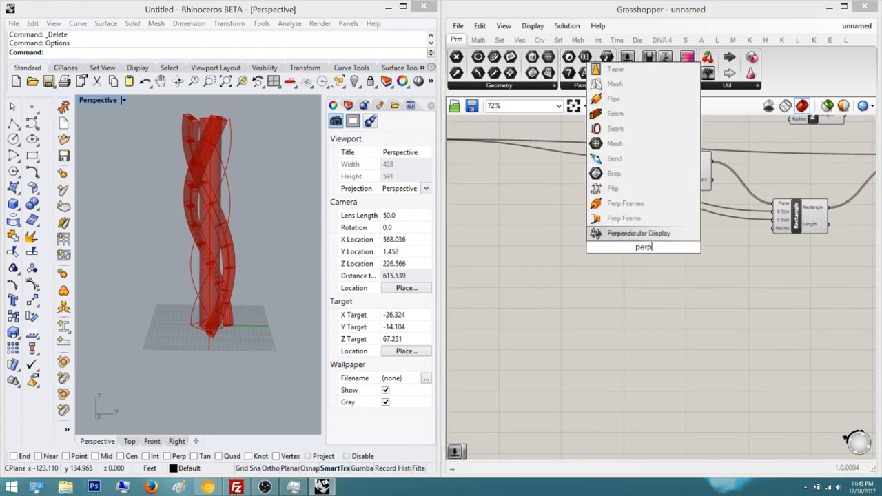
key("Return")
right_click_drag(516, 201, 591, 201)
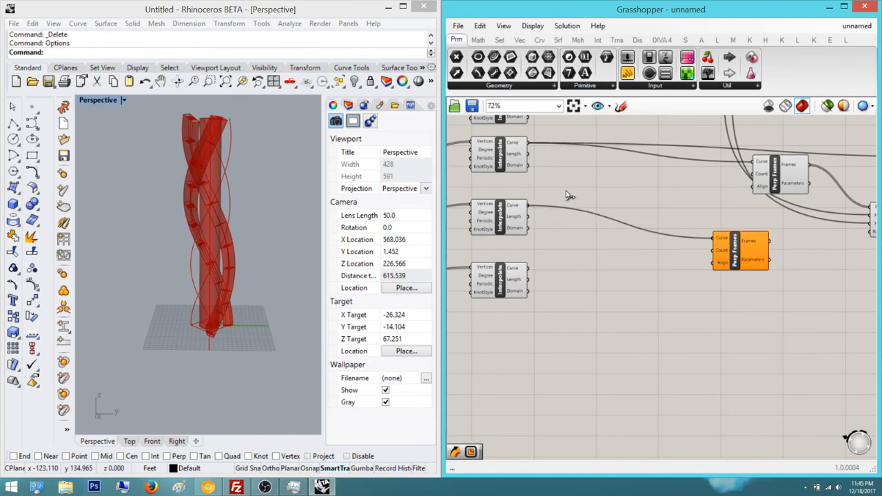
Add a Perp Frames fed by the fourth Interpolate's Curve output and line it up under the third rail's Perp Frames
right_click_drag(558, 223, 506, 228)
double_click(697, 289)
type("per")
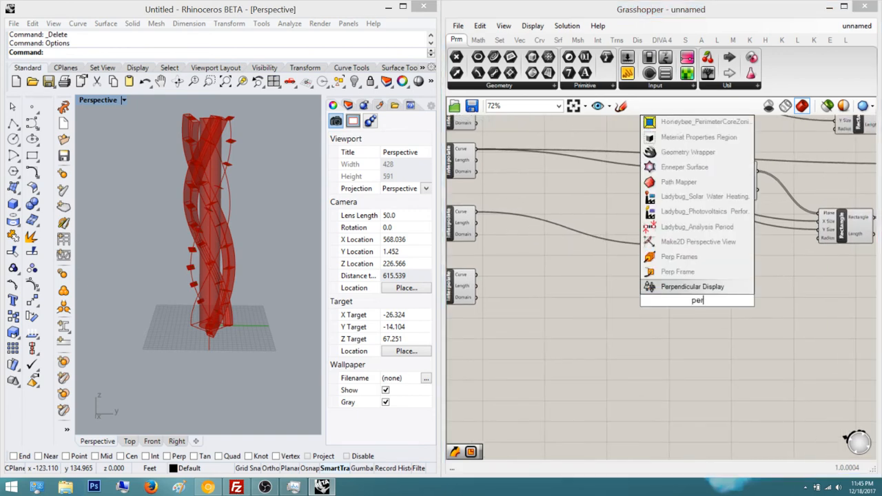
type("p")
key("Return")
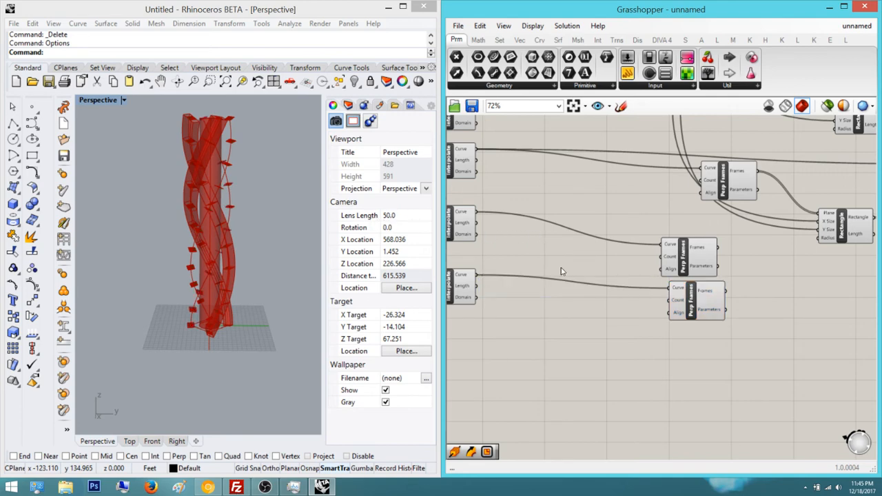
left_click_drag(530, 208, 550, 197)
left_click(693, 230)
left_click(622, 218)
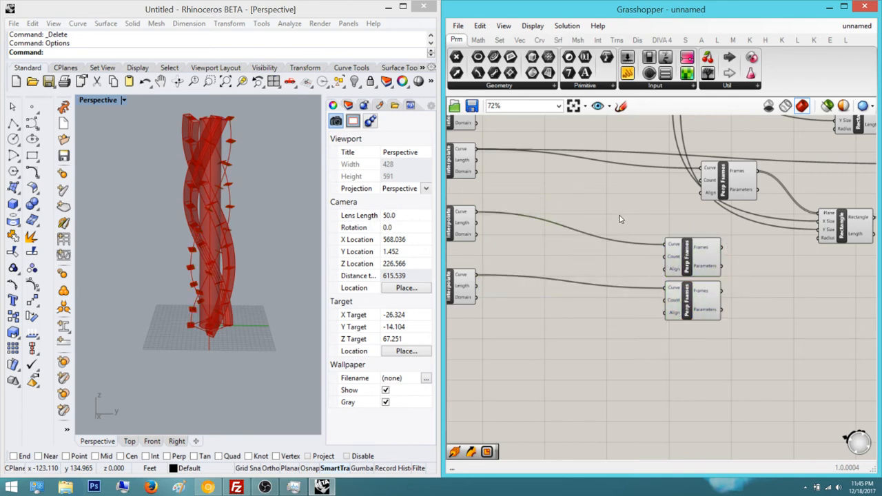
Add a Rectangle component beside the two new Perp Frames and place a duplicate of it below
right_click_drag(630, 213, 506, 253)
scroll(529, 248, "down", 1)
scroll(506, 254, "up", 1)
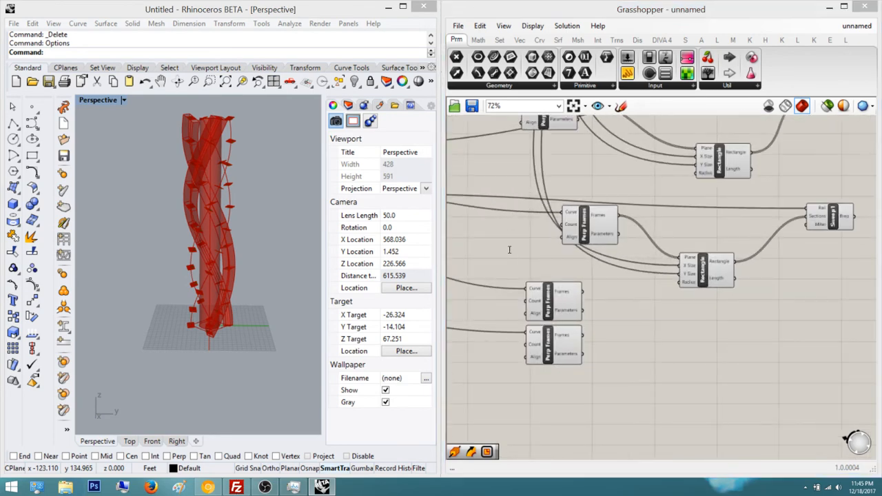
double_click(510, 251)
type("rec")
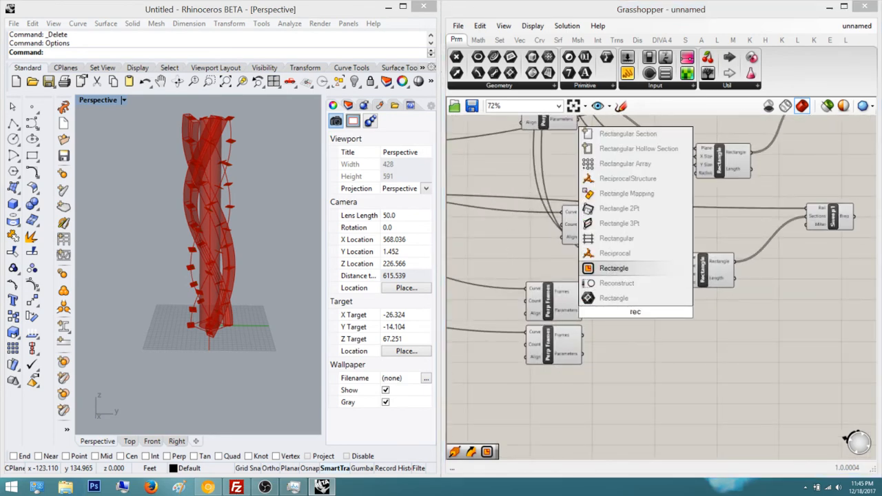
key("Return")
left_click(509, 250)
key("ctrl+c")
key("ctrl+v")
left_click_drag(508, 250, 507, 297)
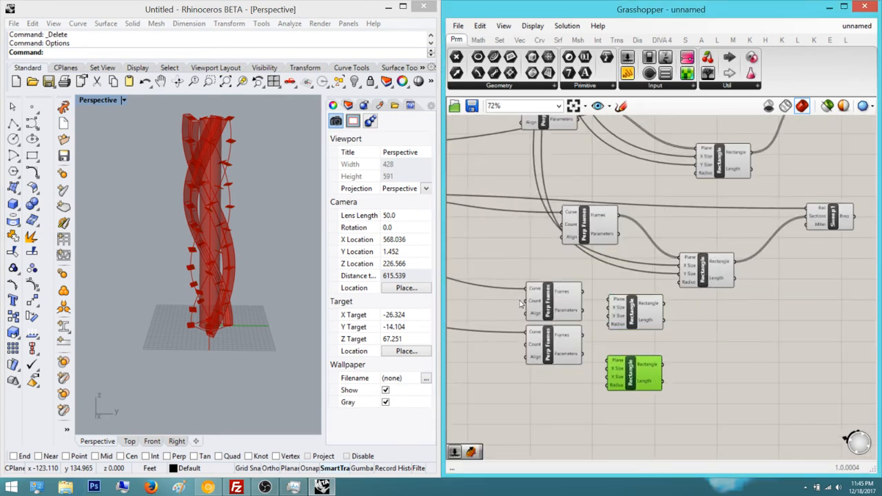
Shift the two new Rectangle components slightly right, away from the Perp Frames components
scroll(521, 304, "up", 2)
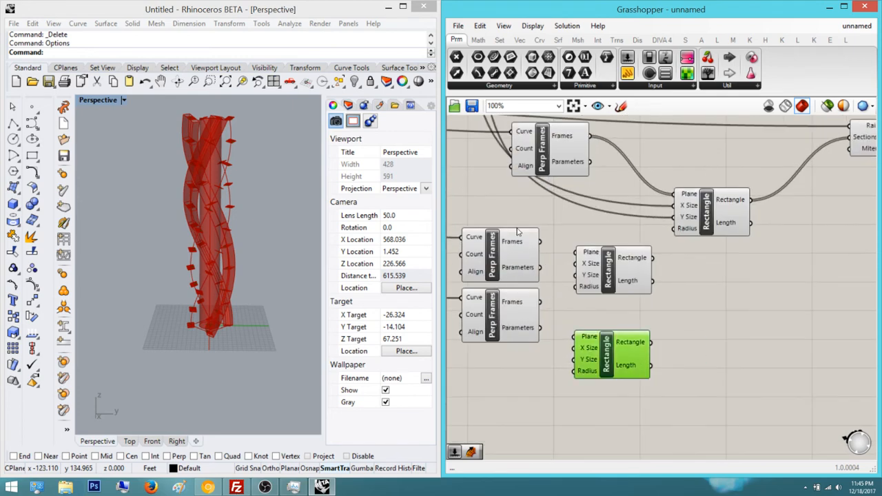
key("ctrl+v")
left_click_drag(501, 291, 513, 286)
left_click_drag(504, 207, 521, 206)
Connect the two grouped Construct Domain outputs to the X Size and Y Size inputs of both new Rectangles
right_click_drag(461, 186, 538, 272)
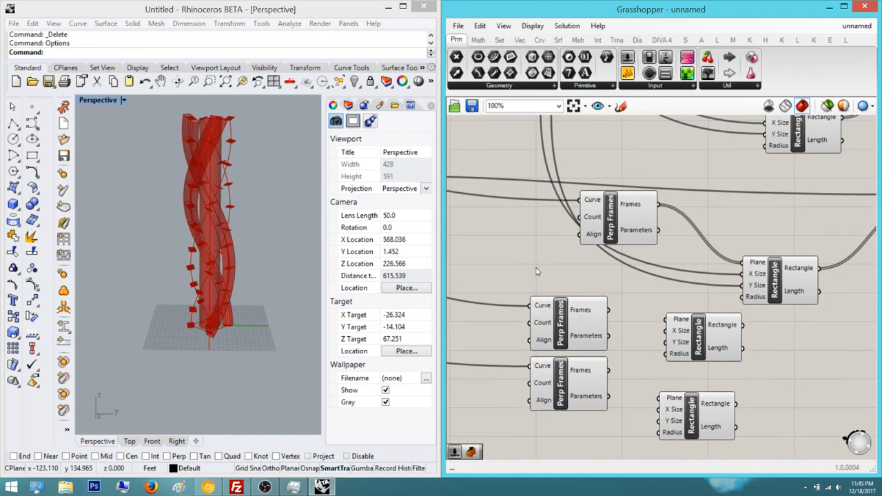
scroll(544, 262, "down", 5)
scroll(485, 138, "up", 2)
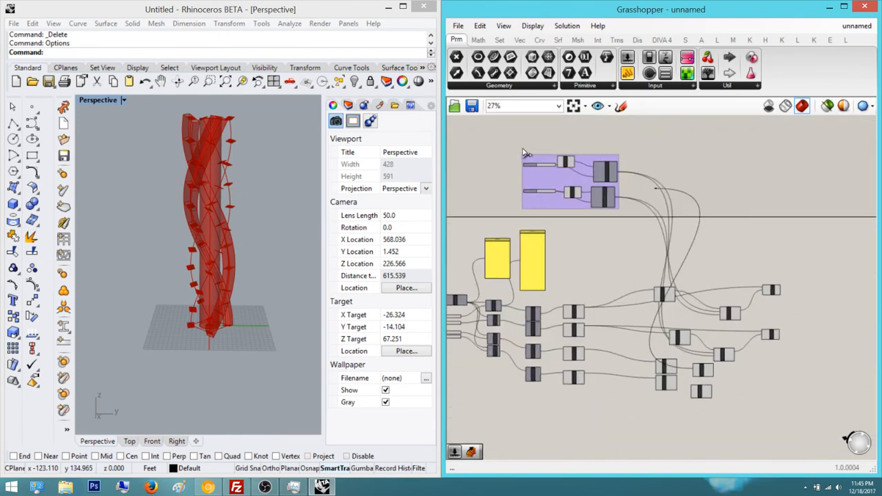
scroll(522, 250, "down", 2)
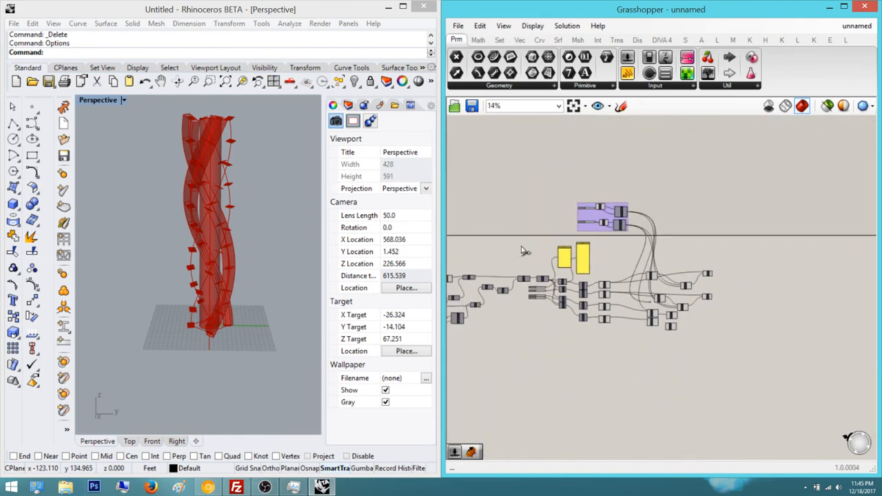
scroll(538, 276, "up", 6)
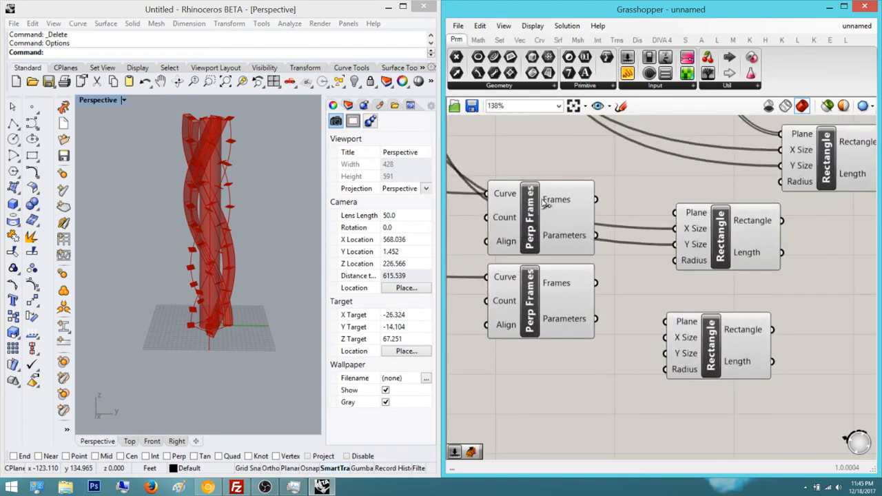
scroll(529, 274, "down", 6)
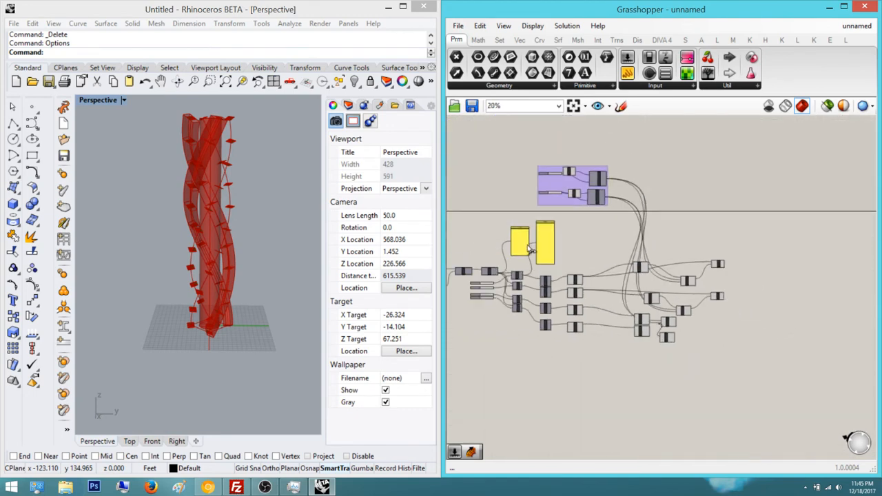
scroll(490, 147, "up", 2)
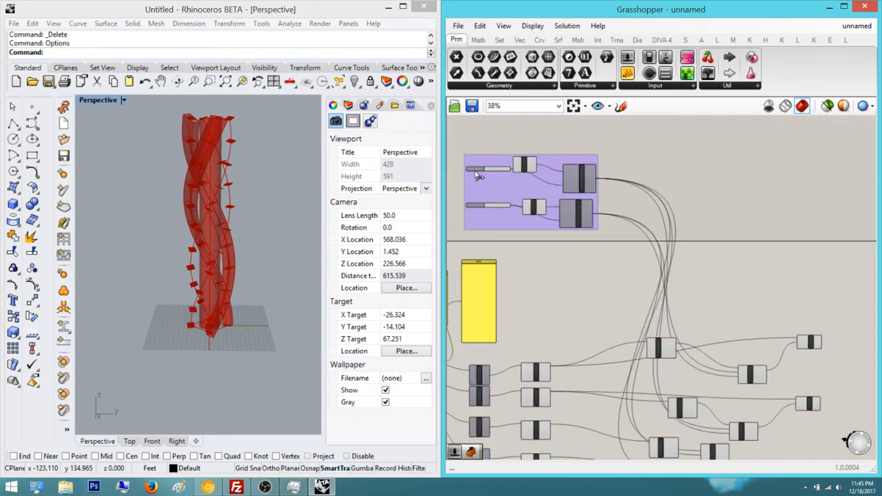
scroll(477, 175, "down", 3)
scroll(514, 270, "up", 6)
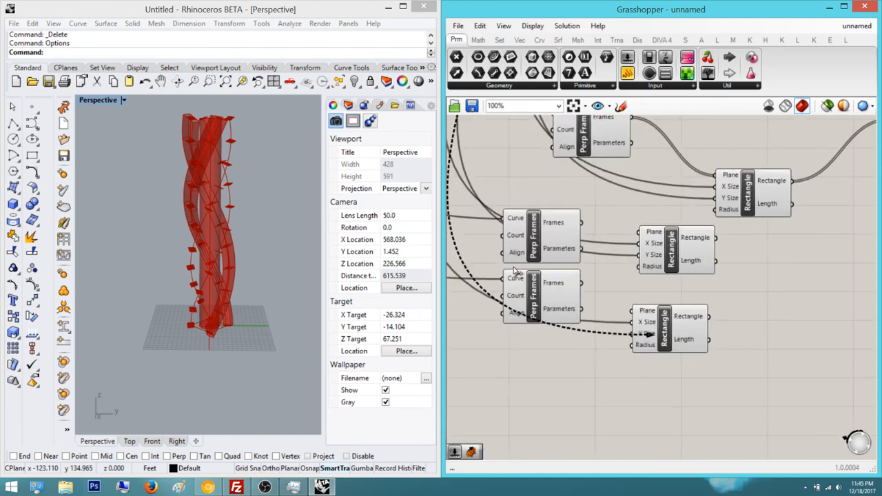
Line up the two new Rectangles vertically and move them lower on the canvas
right_click_drag(510, 268, 466, 270)
left_click_drag(689, 375, 507, 229)
key("ctrl+z")
key("ctrl+z")
left_click(571, 237)
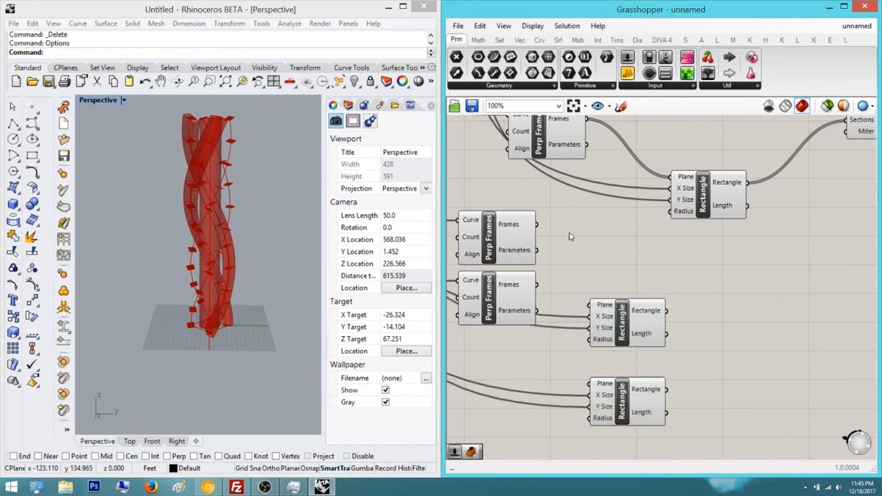
Add a Sweep1 component to the right of the two new Rectangles
right_click_drag(545, 246, 551, 272)
scroll(495, 259, "down", 1)
double_click(598, 270)
type("swee")
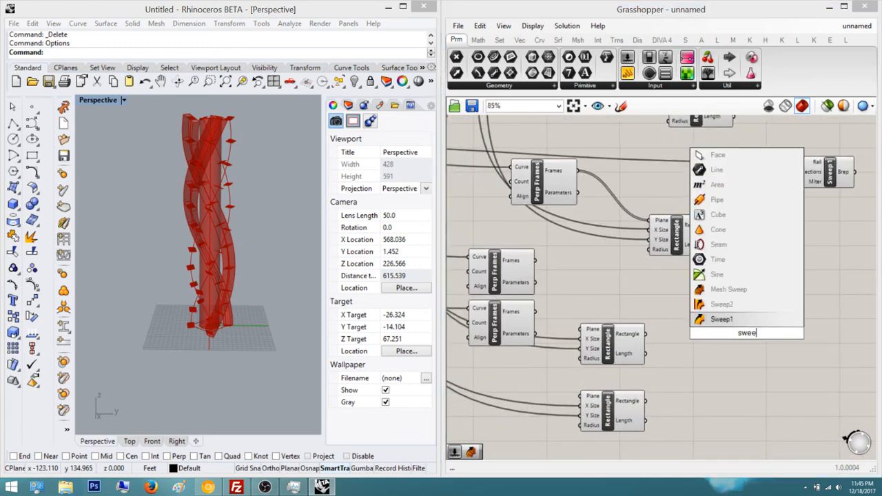
key("Return")
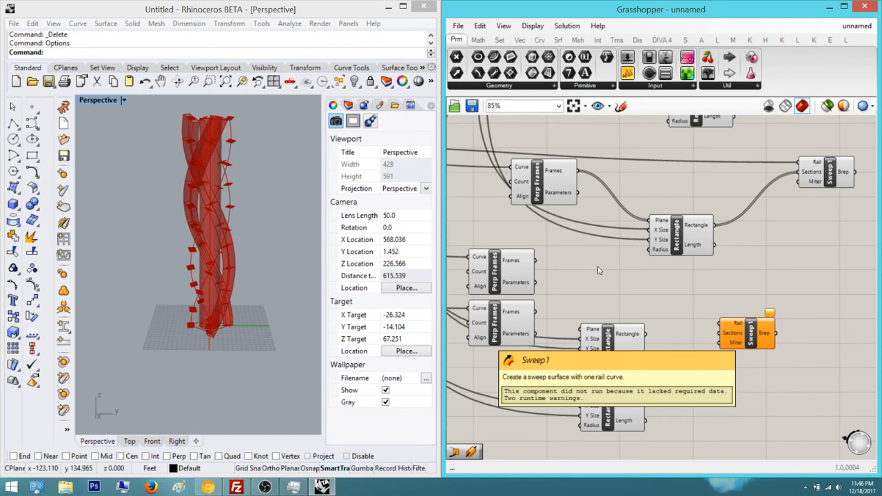
Connect the third Interpolate's Curve output to the new Sweep1's Rail input
right_click_drag(555, 245, 650, 247)
scroll(620, 259, "down", 1)
right_click_drag(526, 241, 575, 239)
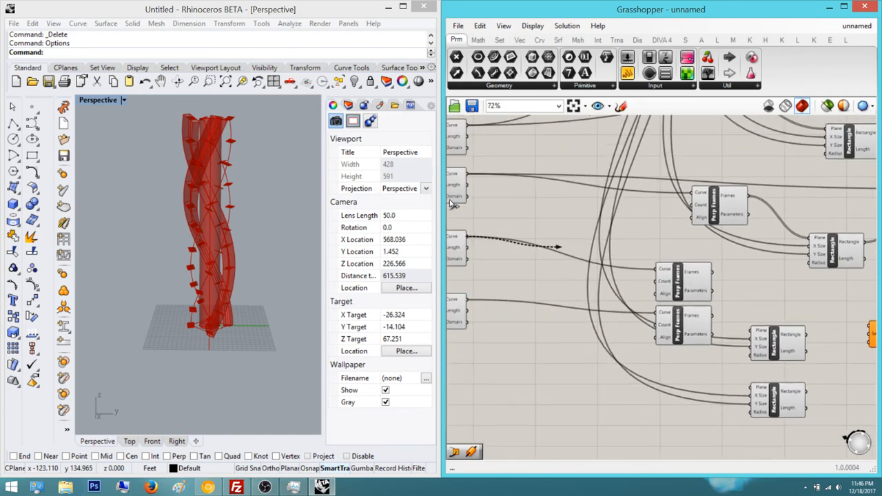
scroll(469, 211, "down", 3)
left_click_drag(451, 204, 642, 207)
scroll(614, 240, "up", 6)
left_click(621, 230)
left_click(587, 255)
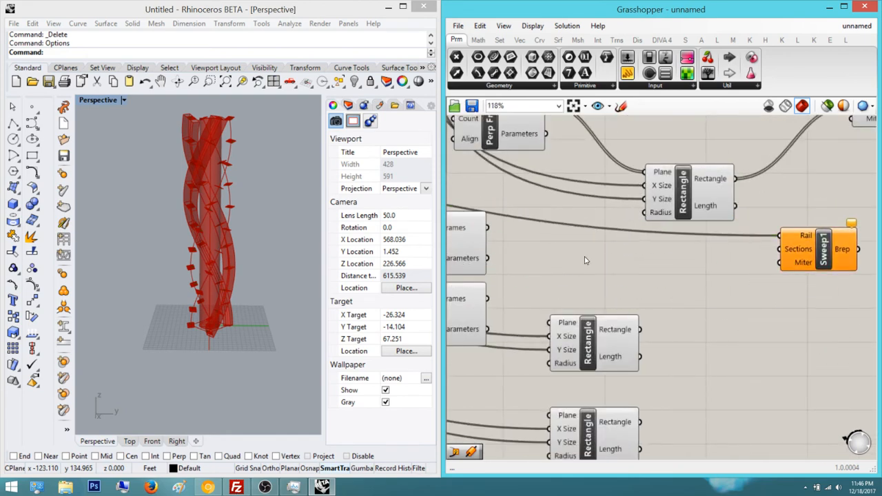
right_click_drag(569, 252, 597, 253)
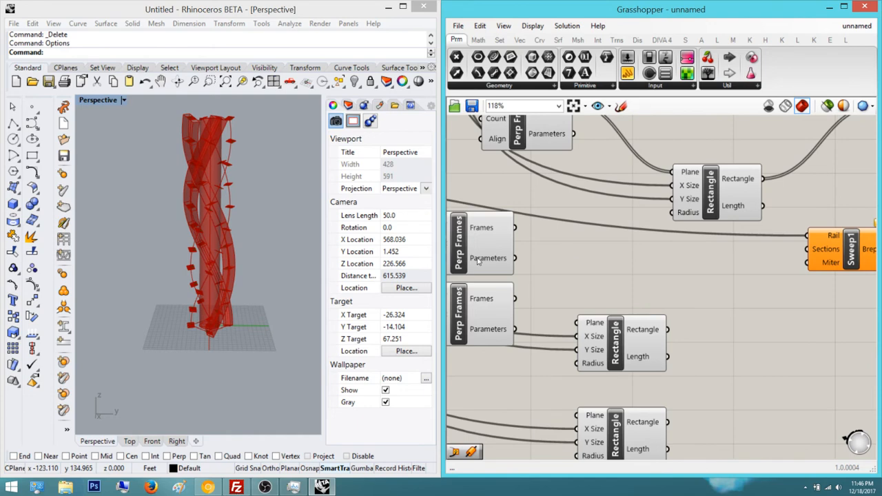
Connect the lower two Perp Frames' Frames outputs to the new Rectangles' Plane inputs, then the upper new Rectangle to the third Sweep1's Sections
right_click_drag(473, 269, 546, 269)
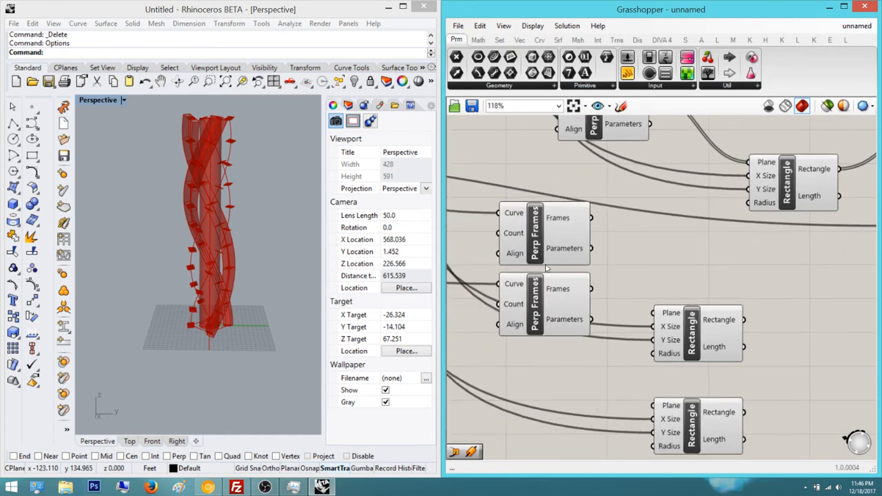
left_click_drag(788, 442, 692, 319)
left_click_drag(692, 324, 723, 270)
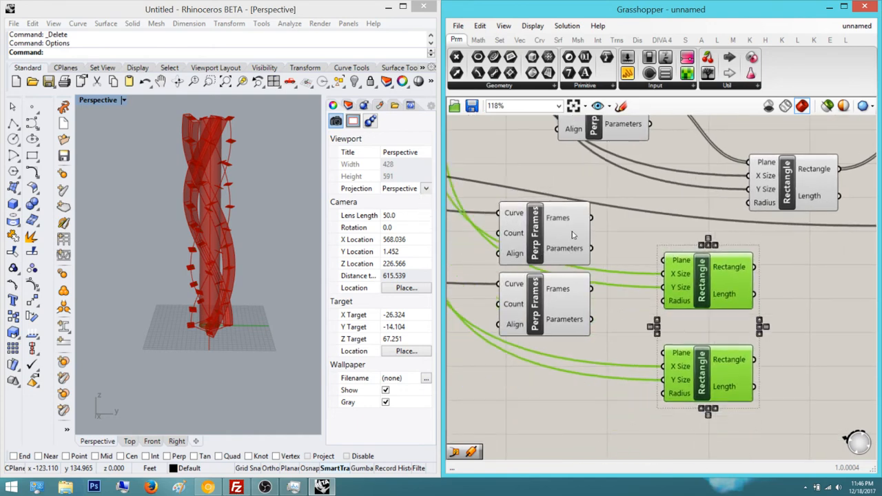
left_click(610, 248)
right_click_drag(630, 248, 603, 258)
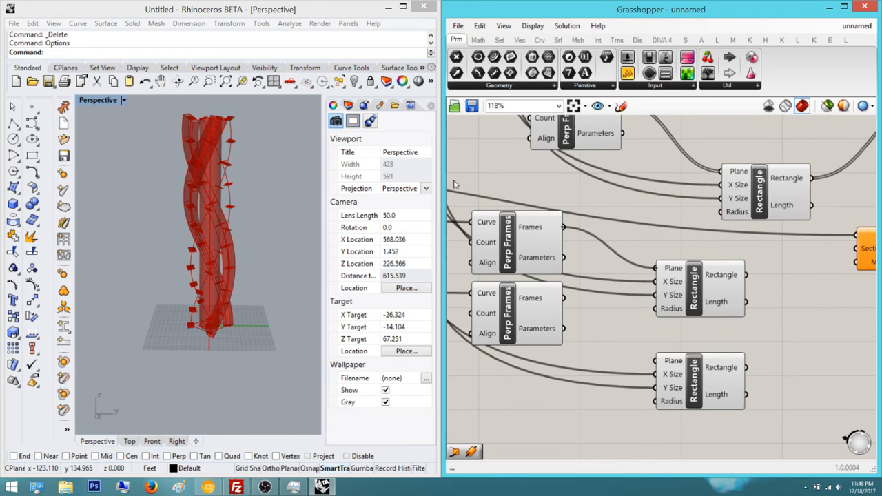
right_click_drag(559, 259, 467, 271)
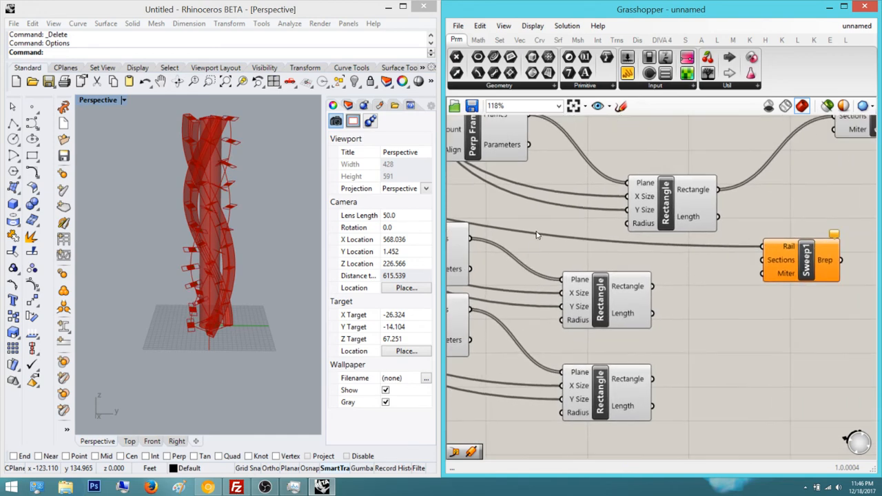
left_click_drag(765, 263, 764, 263)
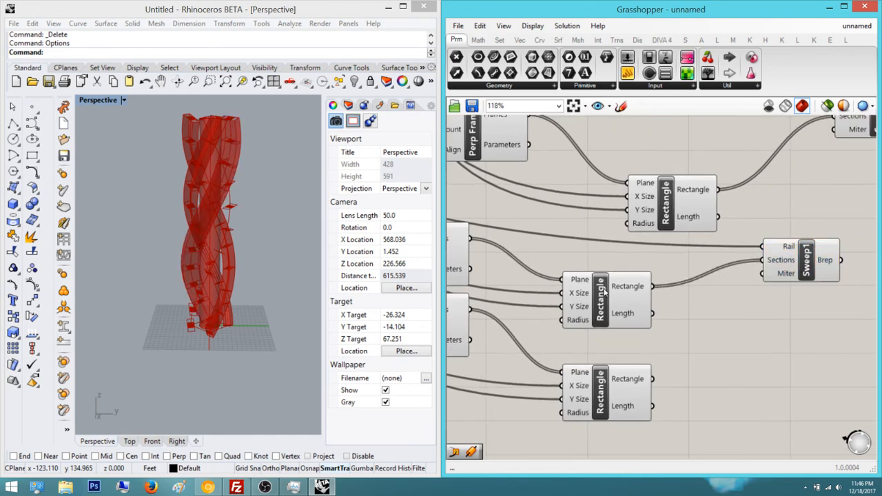
Add a fourth Sweep1, using the fourth Interpolate's Curve as its Rail and the lowest Rectangle as its Sections
right_click_drag(751, 362, 683, 343)
double_click(683, 344)
type("swee")
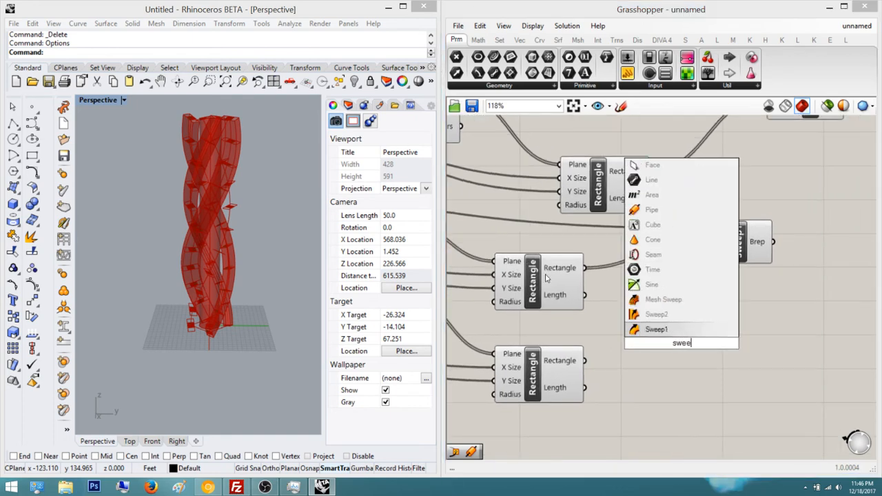
key("Return")
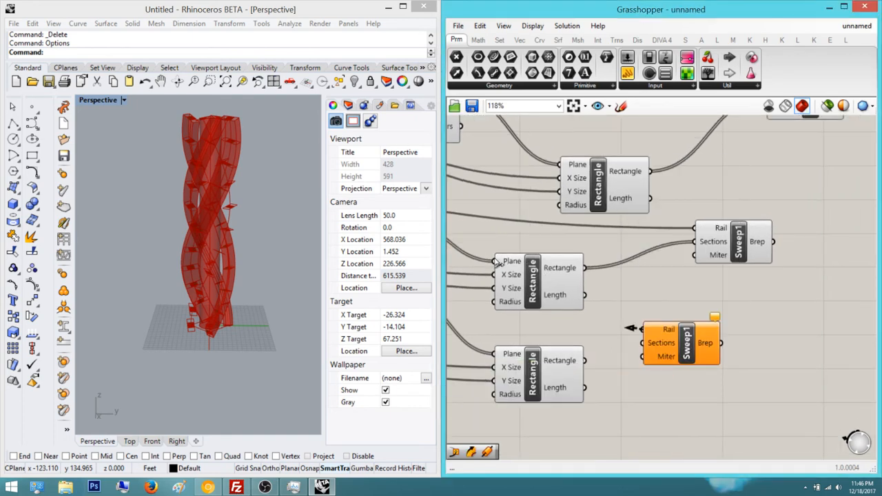
scroll(498, 262, "down", 5)
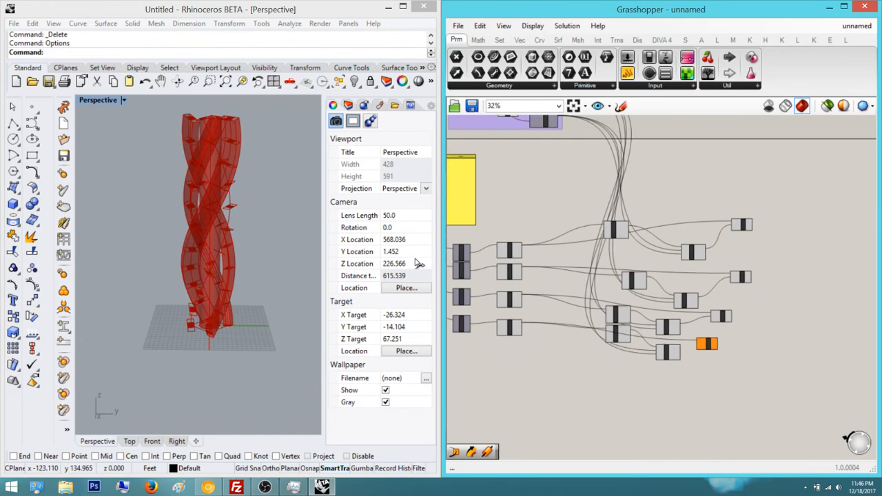
scroll(500, 277, "up", 5)
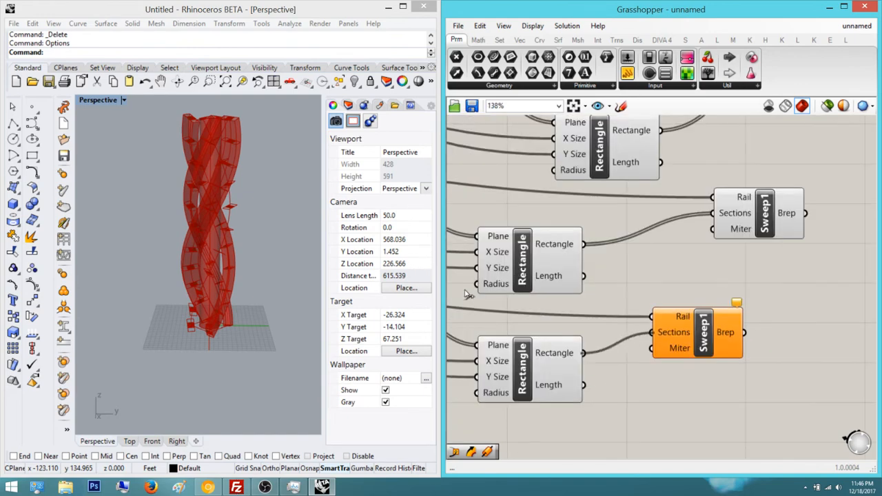
scroll(467, 294, "down", 4)
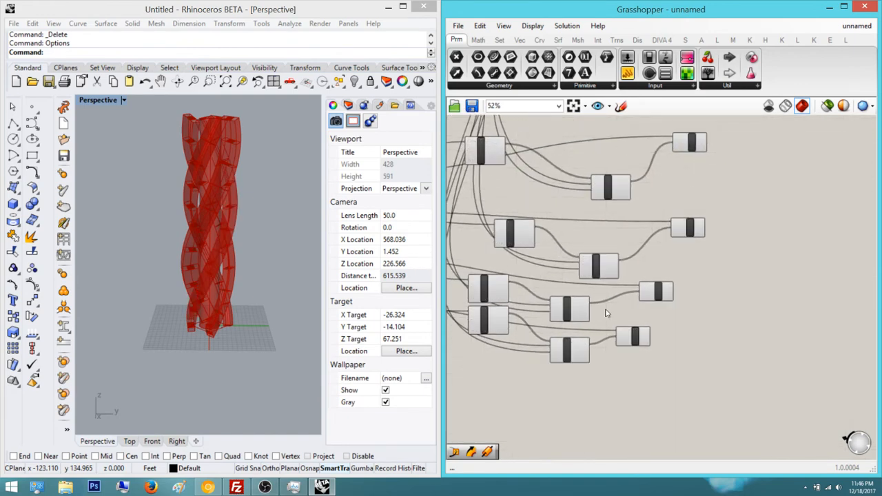
Align the four Sweep1 components in one vertical column and the four Rectangles in another
scroll(606, 314, "down", 2)
left_click_drag(764, 402, 543, 172)
left_click(522, 159)
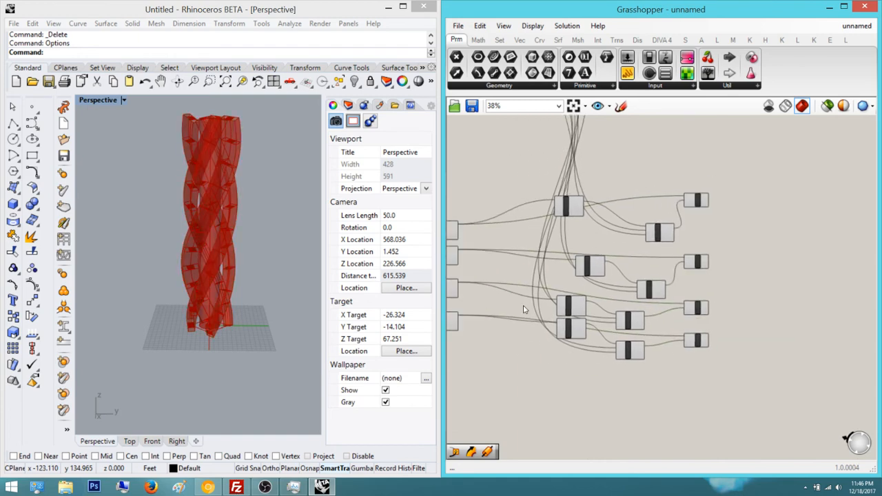
left_click_drag(650, 389, 613, 213)
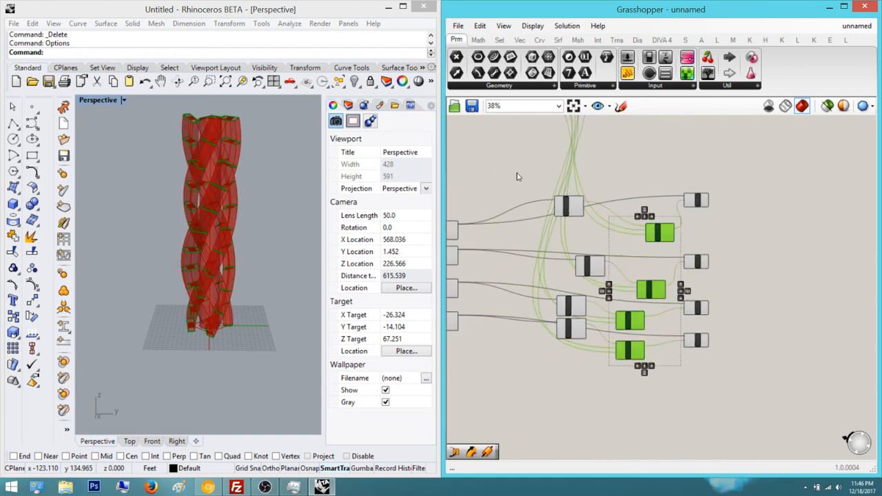
left_click(518, 177)
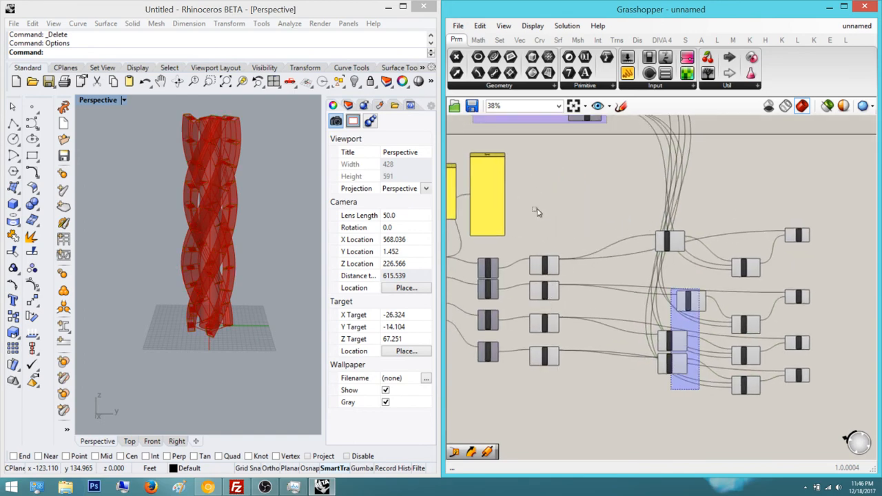
Align the four Perp Frames components in a vertical column
left_click_drag(537, 210, 521, 173)
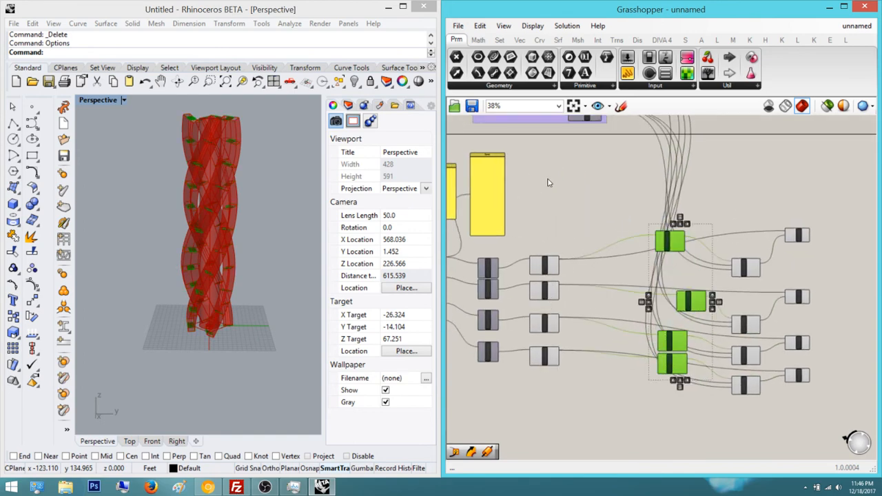
left_click(546, 177)
left_click(590, 163)
right_click_drag(590, 163, 544, 169)
scroll(556, 255, "up", 2)
right_click_drag(693, 320, 703, 255)
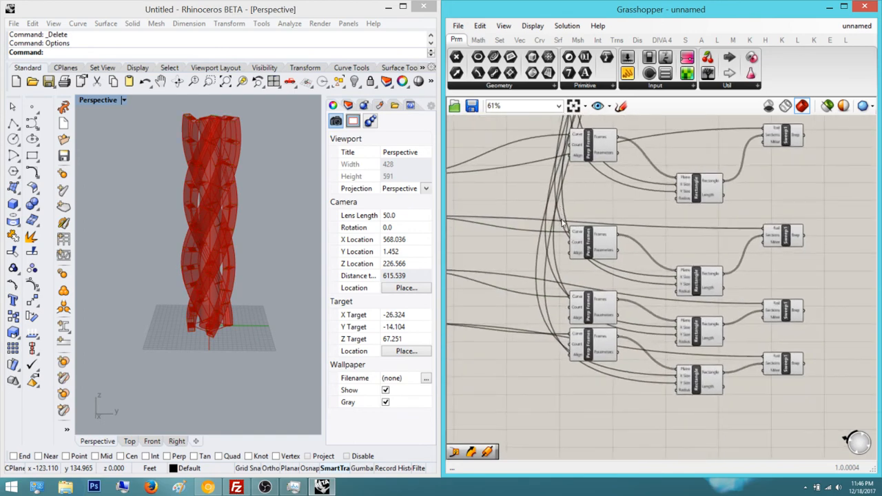
scroll(702, 265, "down", 1)
left_click_drag(731, 397, 766, 363)
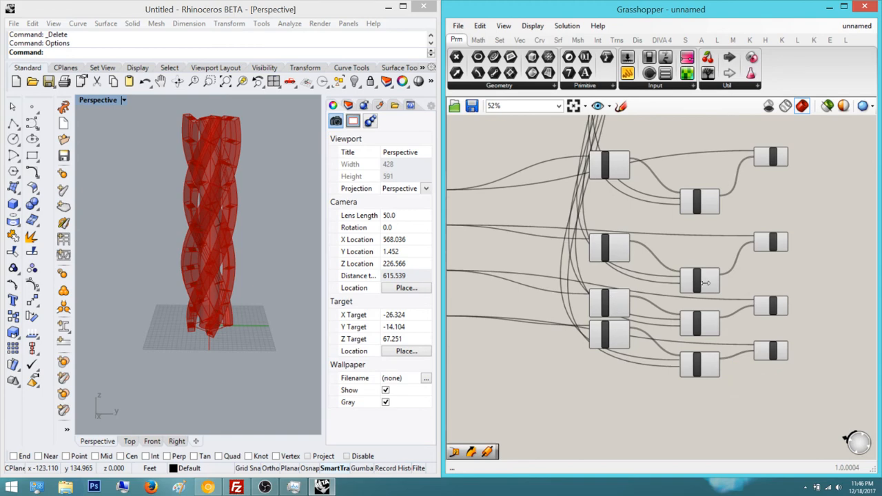
scroll(530, 258, "up", 2)
right_click_drag(529, 258, 498, 244)
scroll(583, 256, "up", 2)
right_click_drag(584, 256, 486, 244)
scroll(641, 206, "down", 3)
right_click_drag(641, 206, 524, 248)
right_click_drag(532, 145, 522, 214)
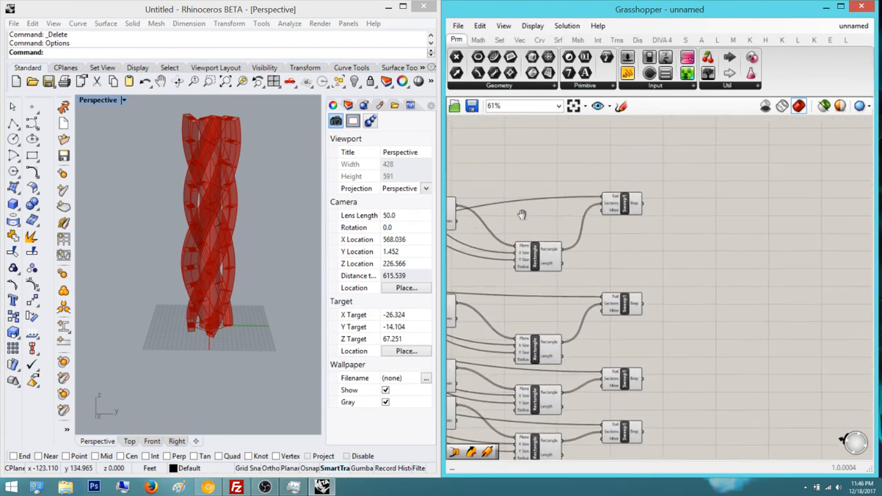
Add a Cap Holes component beside the Sweep1 column and feed it the topmost Sweep1's Brep output
scroll(647, 270, "down", 8)
right_click_drag(647, 270, 671, 255)
scroll(672, 255, "up", 10)
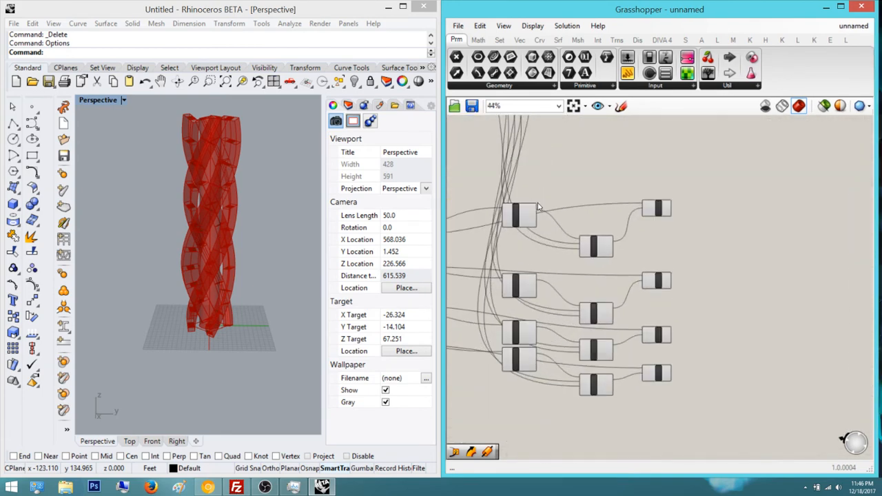
double_click(574, 194)
type("cap")
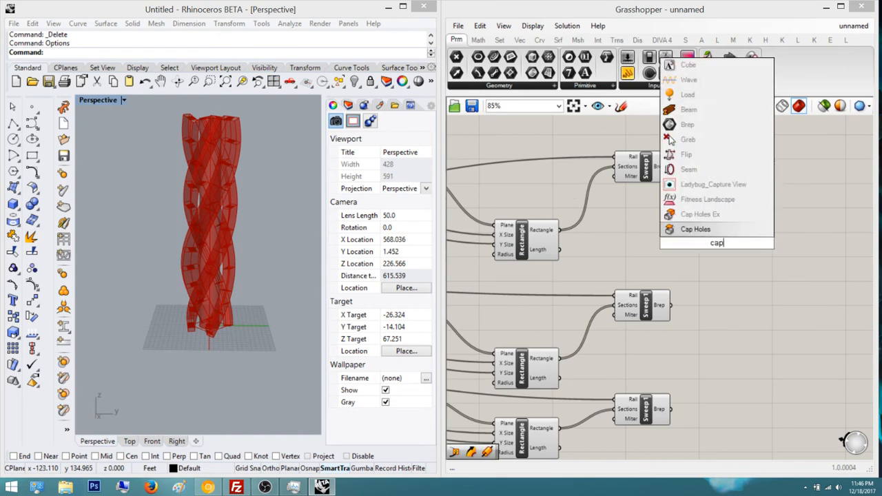
key("Return")
left_click_drag(670, 166, 696, 243)
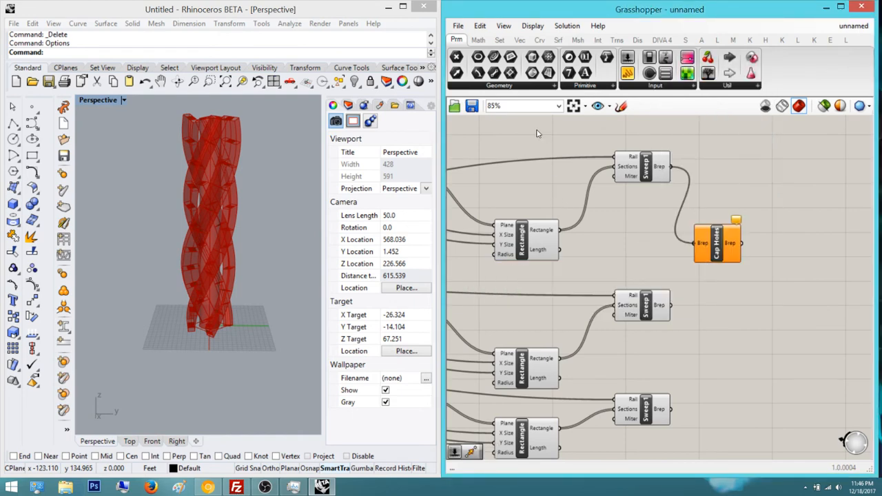
Add the other three Sweep1 Brep outputs to the Cap Holes input and move Cap Holes farther from the Sweep1 column
right_click_drag(558, 192, 558, 160)
left_click_drag(670, 304, 695, 242)
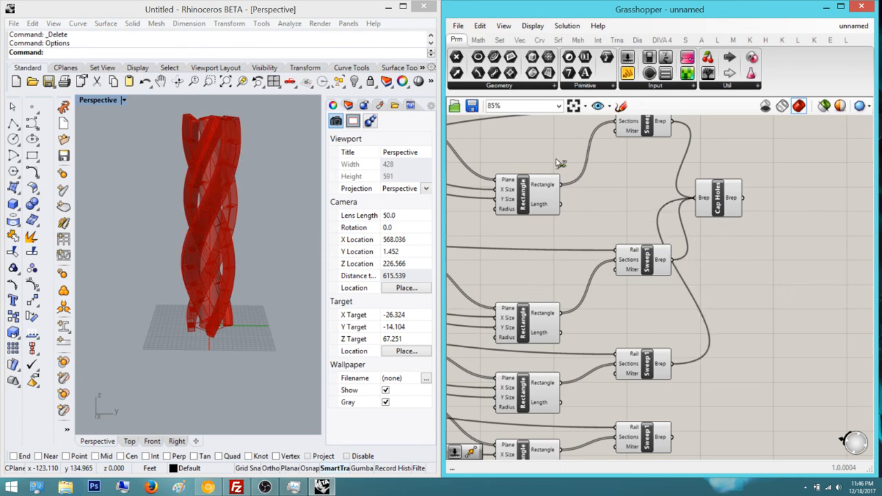
right_click_drag(565, 335, 526, 339)
left_click_drag(687, 207, 740, 201)
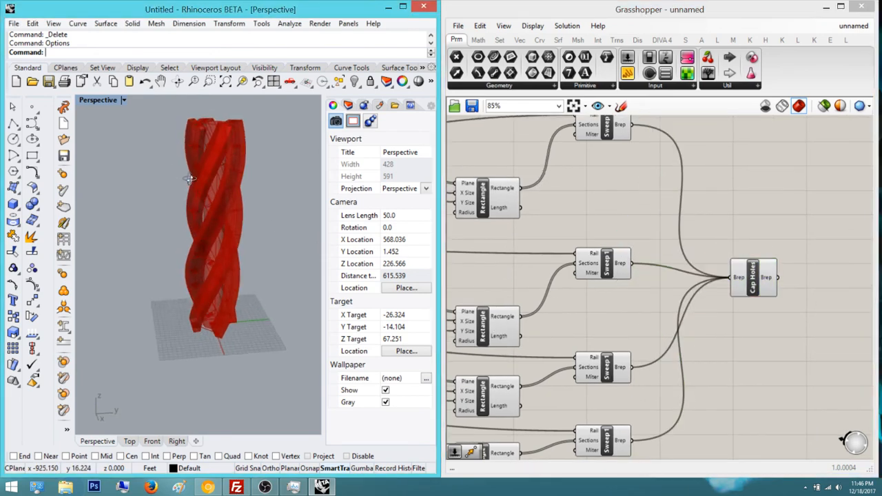
Lower the Number Slider that feeds the spiral domain's Domain end to about 275
mouse_move(190, 178)
right_mouse_down()
mouse_move(230, 173)
mouse_move(180, 167)
mouse_move(173, 177)
mouse_move(186, 170)
mouse_move(148, 153)
mouse_move(181, 173)
mouse_move(200, 173)
right_mouse_up()
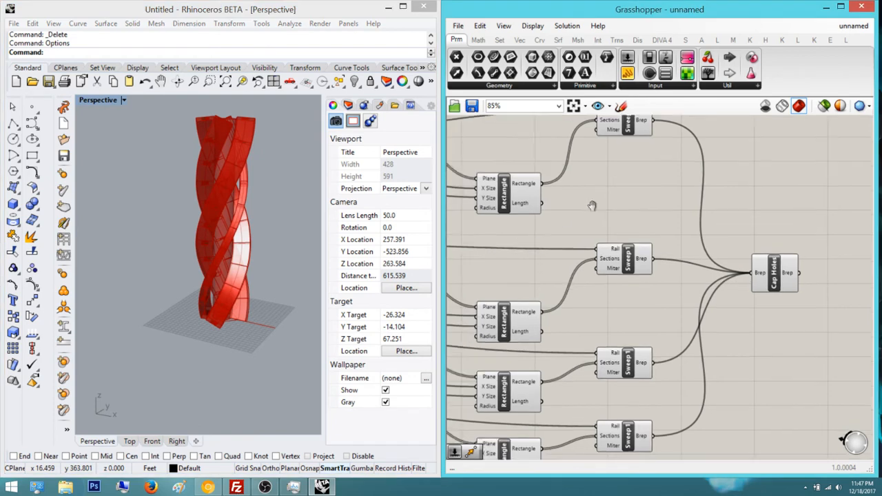
scroll(595, 207, "down", 3)
right_click_drag(482, 216, 577, 206)
right_click_drag(483, 219, 577, 225)
right_click_drag(449, 221, 578, 223)
right_click_drag(459, 225, 730, 223)
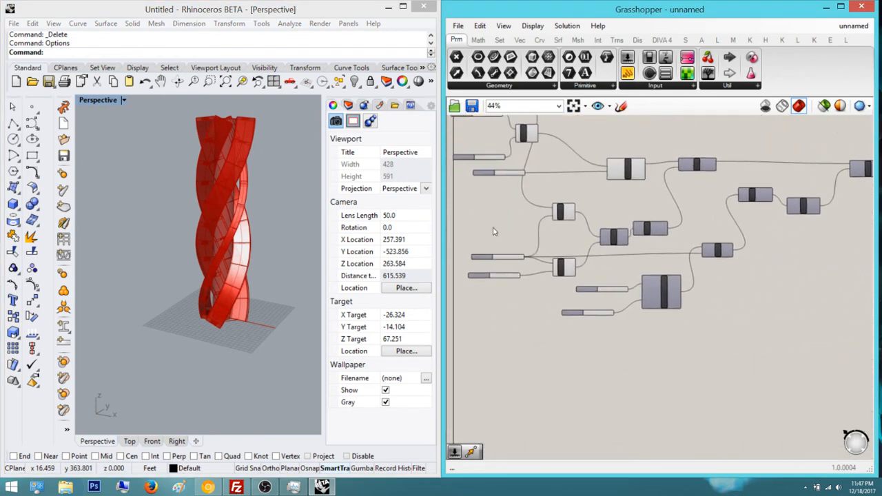
scroll(564, 238, "up", 5)
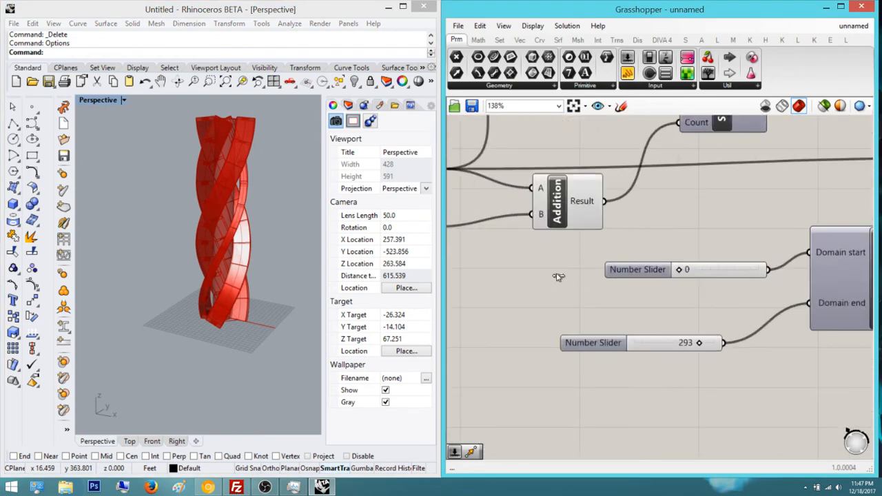
mouse_move(546, 278)
left_mouse_down()
mouse_move(535, 279)
mouse_move(565, 268)
mouse_move(557, 270)
left_mouse_up()
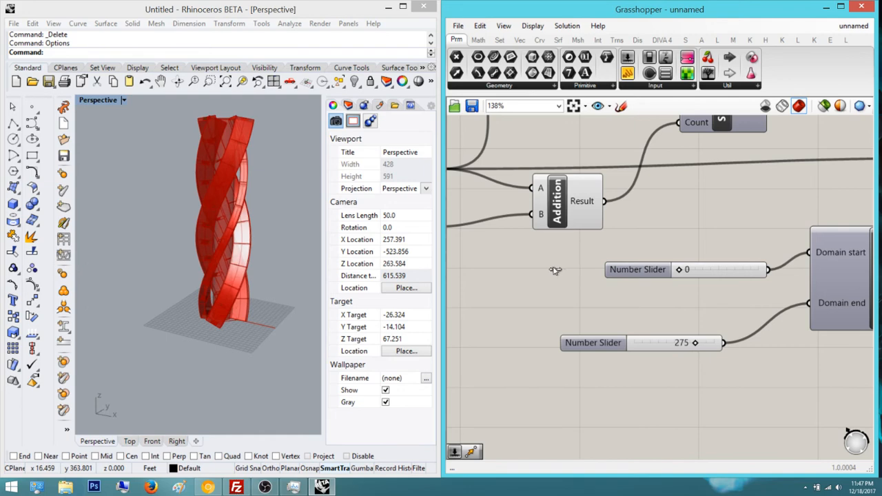
Examine the lower Perp Frames, Rectangle and Sweep1 chains by highlighting the lower two Rectangles and the last Sweep1
scroll(586, 239, "down", 5)
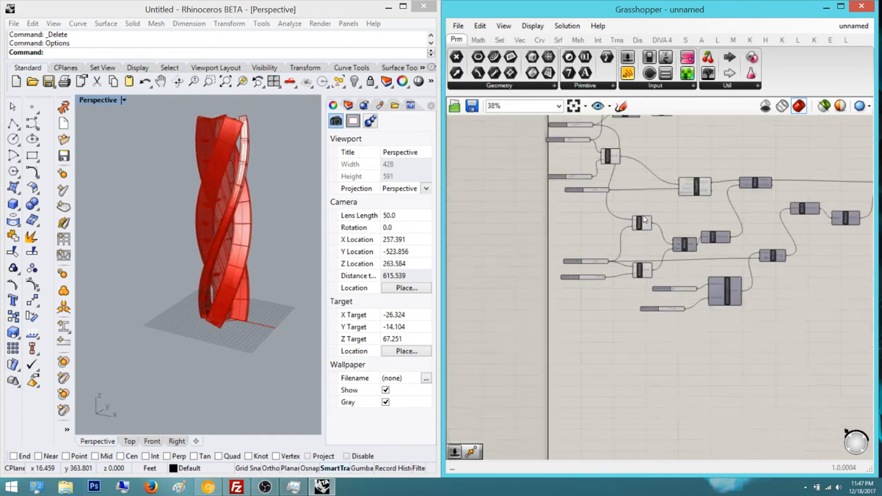
scroll(657, 224, "up", 4)
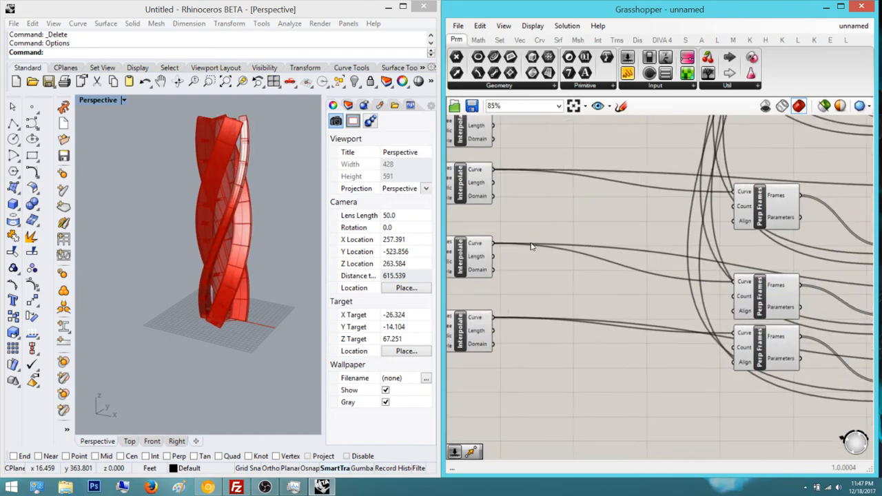
right_click_drag(608, 250, 470, 239)
scroll(494, 268, "up", 1)
left_click(577, 314)
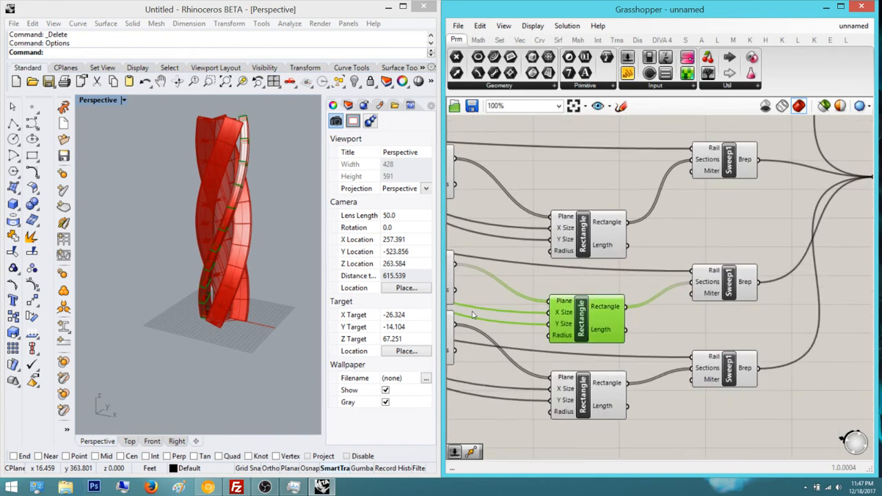
left_click(583, 394)
left_click(727, 369)
left_click(616, 261)
Set the second Number Slider in the grouped rectangle-size domains to 6
right_click_drag(615, 261, 805, 285)
scroll(805, 284, "down", 2)
scroll(520, 197, "down", 1)
right_click_drag(520, 196, 571, 320)
right_click_drag(492, 186, 494, 253)
scroll(455, 148, "up", 3)
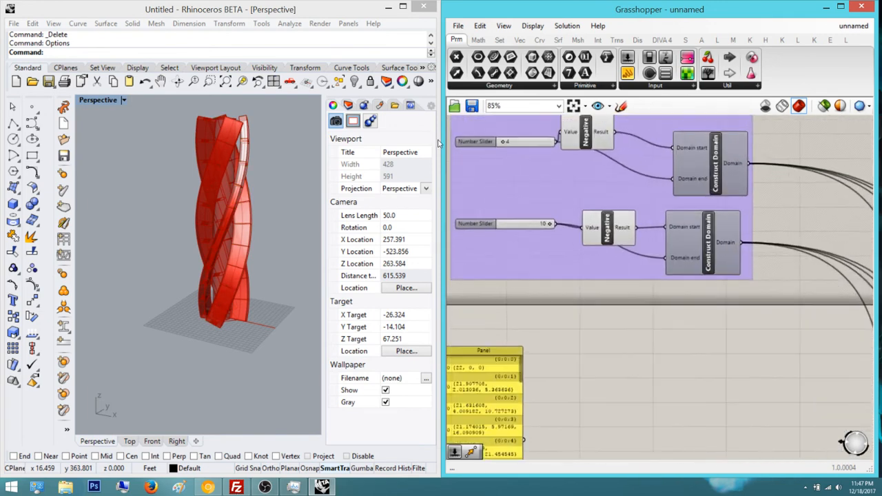
right_click_drag(455, 141, 508, 210)
scroll(482, 217, "up", 1)
scroll(173, 190, "up", 5)
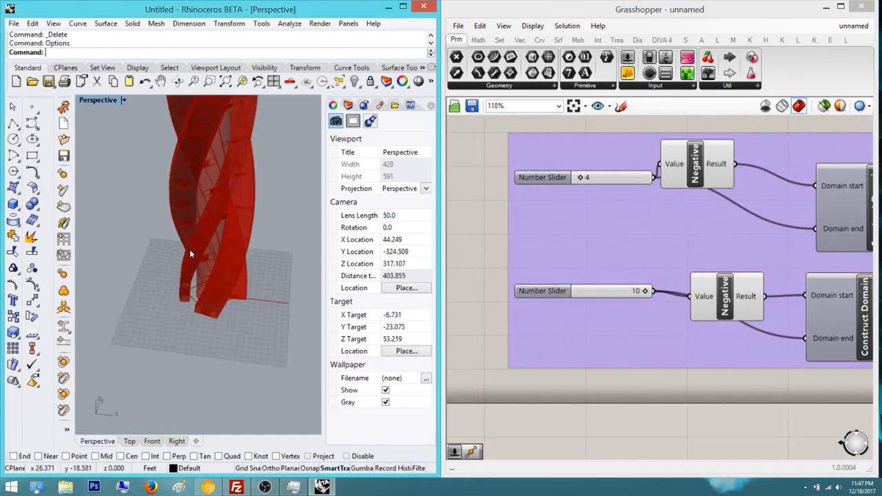
right_click_drag(189, 180, 235, 242)
right_click_drag(475, 242, 572, 252)
scroll(588, 222, "up", 2)
scroll(586, 222, "down", 2)
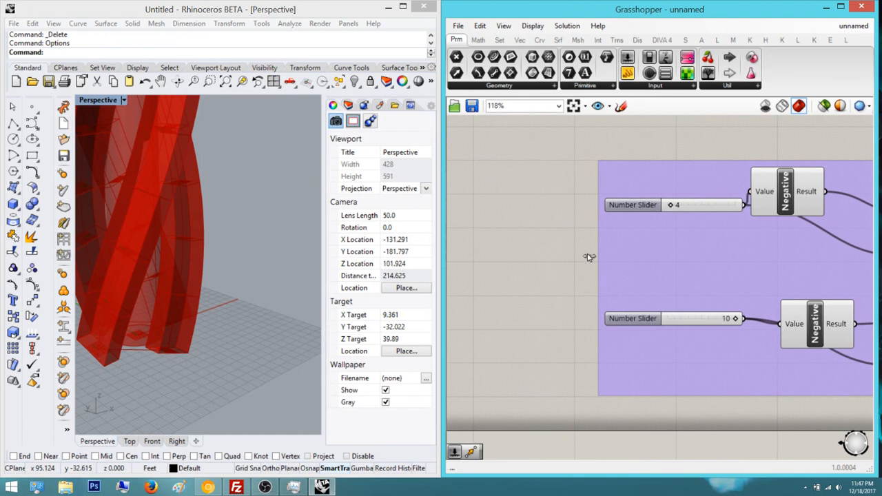
left_click_drag(589, 257, 566, 260)
Set the first Number Slider in the grouped rectangle-size domains to 3
right_click_drag(178, 199, 196, 282)
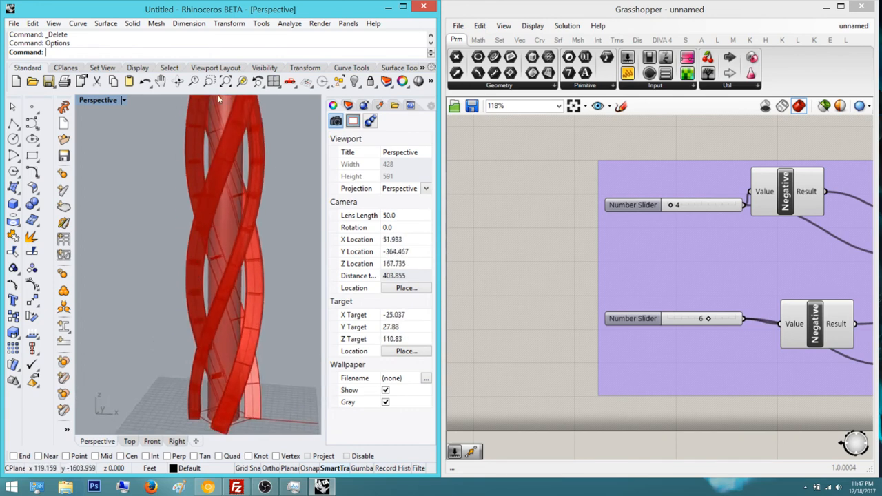
mouse_move(218, 97)
right_mouse_down("shift")
mouse_move(215, 166)
mouse_move(211, 90)
right_mouse_up("shift")
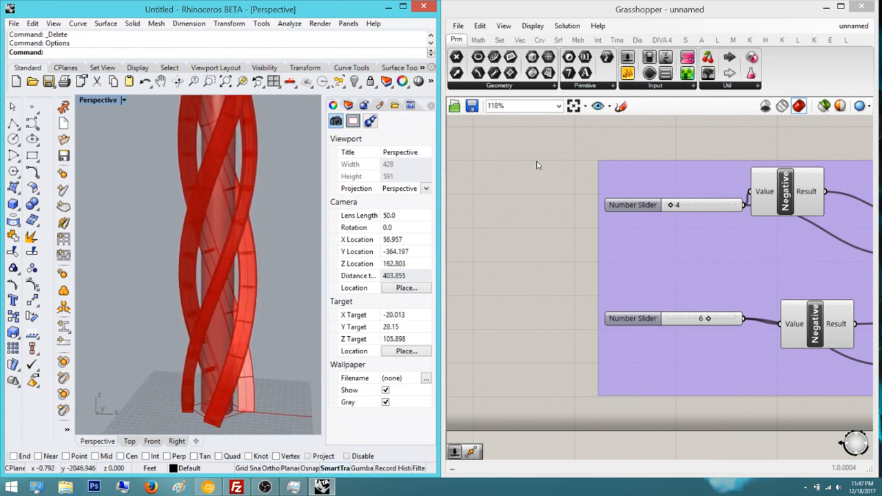
left_click(537, 165)
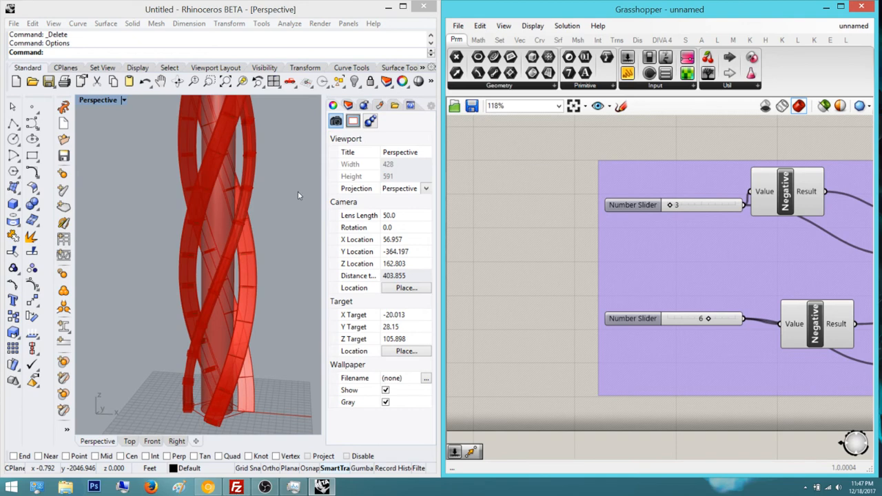
Examine the swept spiral rails around the cylinder from several angles and distances, including from above and near the base
right_click_drag(165, 219, 170, 241)
scroll(184, 292, "up", 8)
scroll(181, 198, "down", 4)
scroll(171, 242, "down", 6)
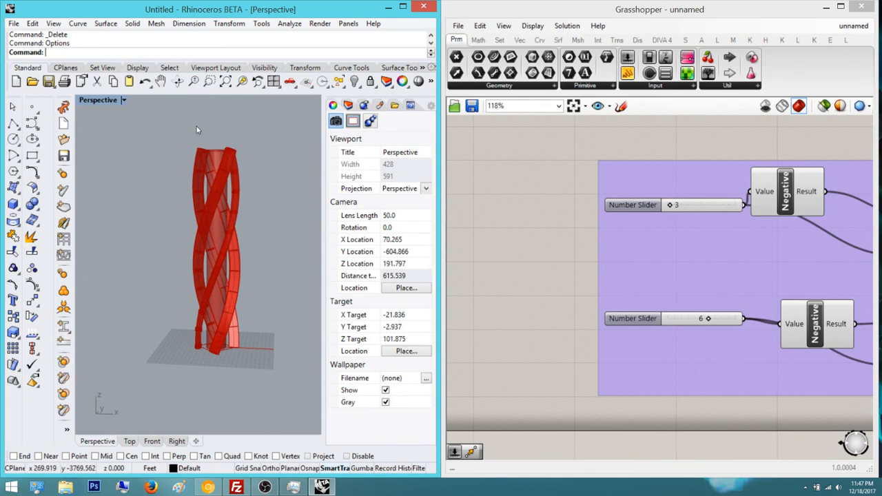
right_click_drag(197, 126, 173, 159)
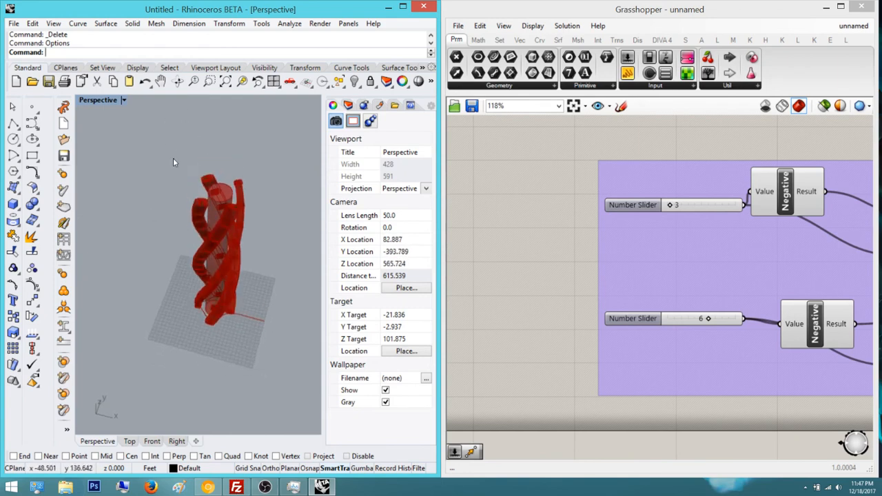
scroll(169, 152, "up", 6)
scroll(165, 144, "down", 3)
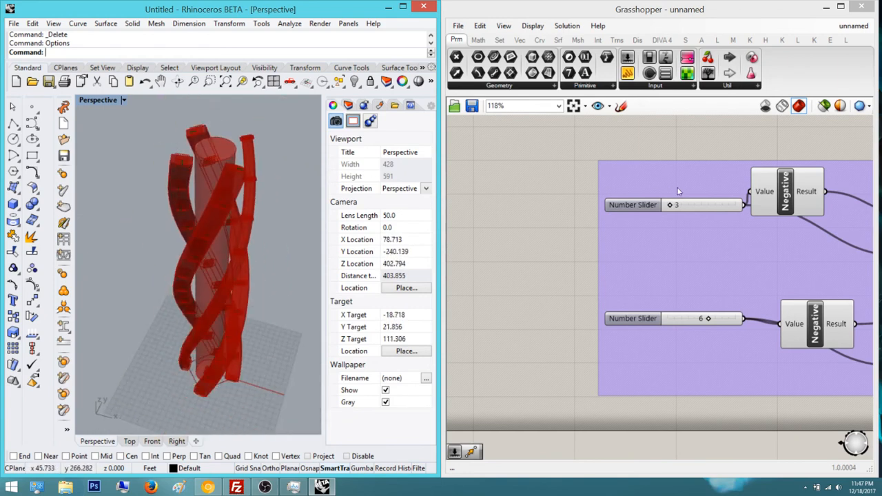
right_click_drag(229, 174, 173, 188)
right_click_drag(179, 303, 164, 315)
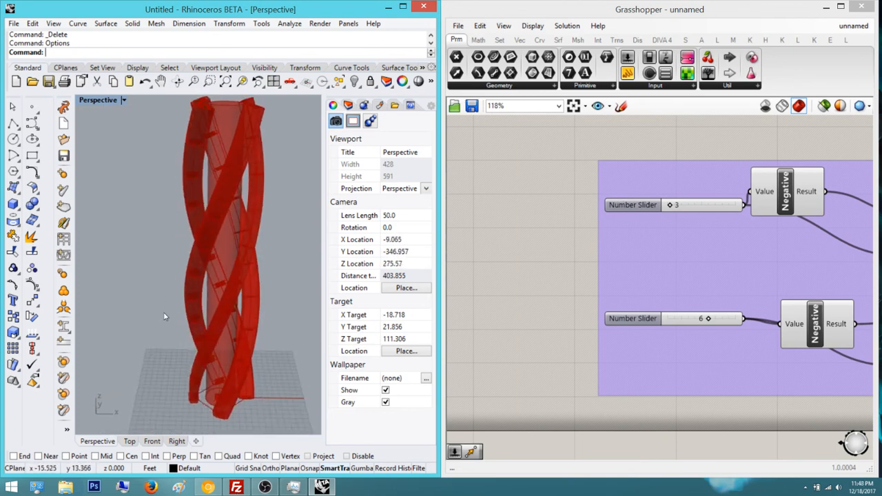
scroll(182, 312, "up", 6)
scroll(483, 214, "down", 5)
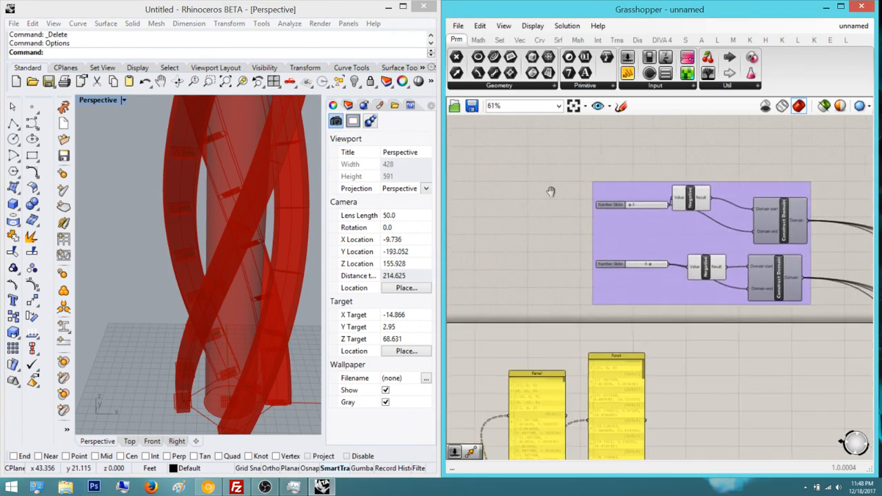
Add a Circle component on the free canvas below the spiral's Construct Domain component
scroll(512, 159, "down", 3)
scroll(488, 197, "up", 8)
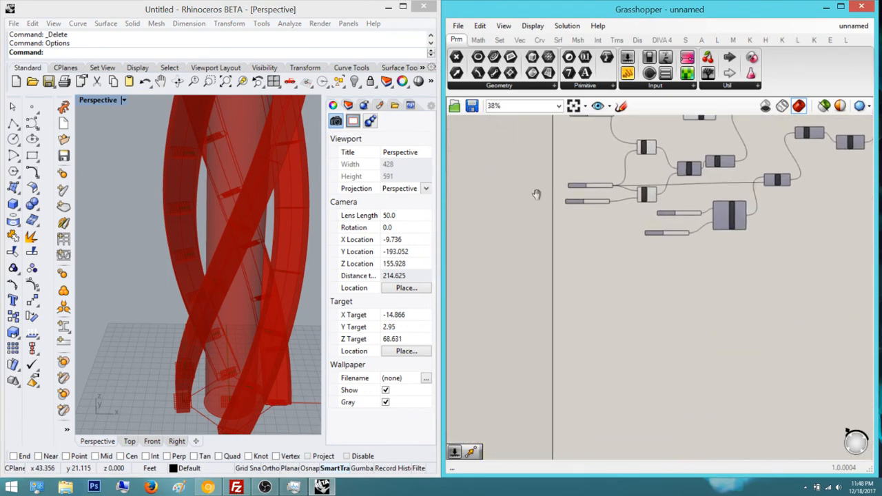
scroll(517, 217, "down", 3)
double_click(499, 230)
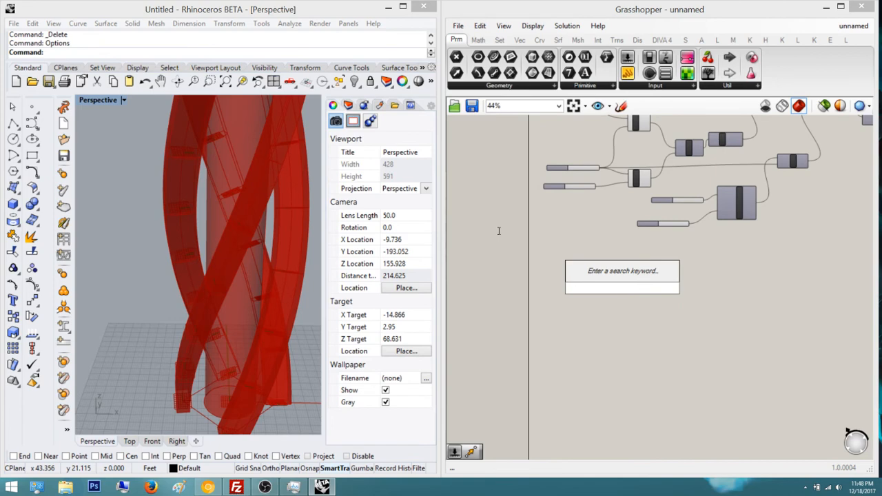
type("cir")
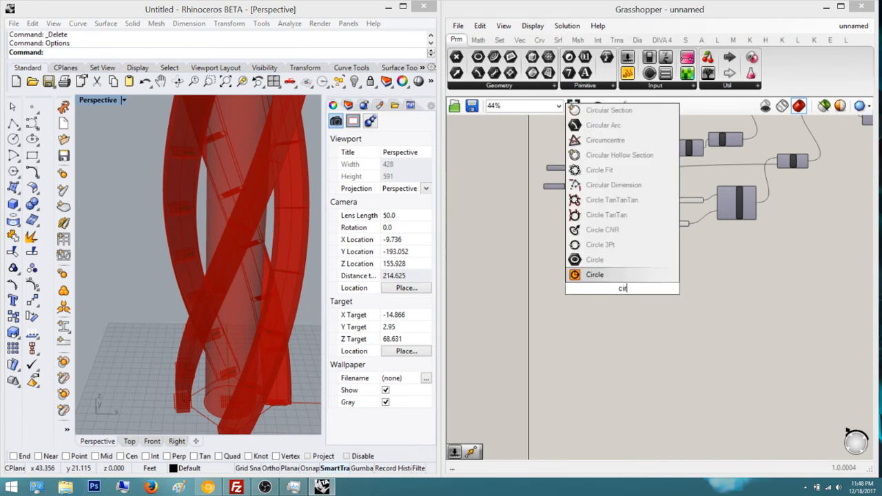
key("Escape")
Add an Addition component beside the new Circle component
scroll(498, 235, "down", 2)
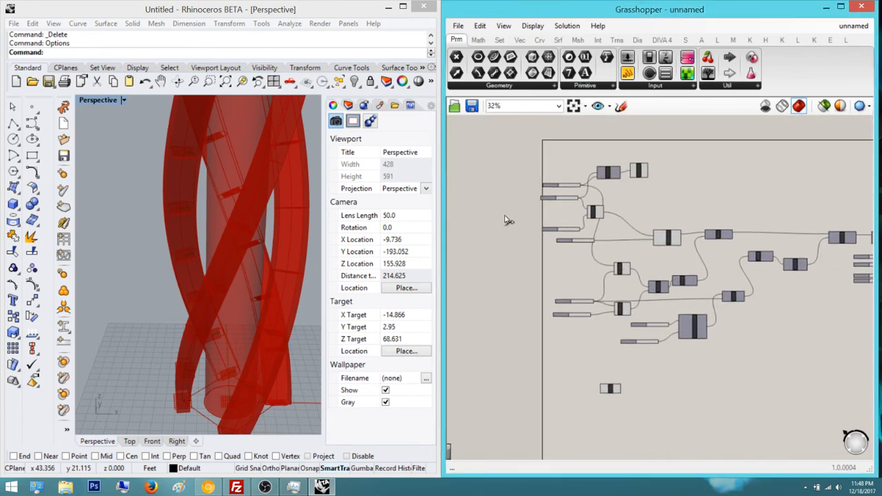
scroll(505, 220, "up", 6)
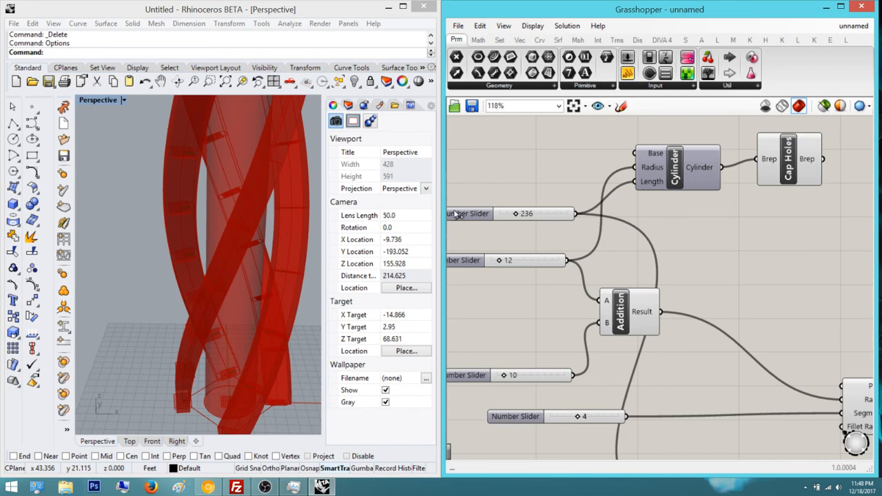
scroll(473, 209, "down", 8)
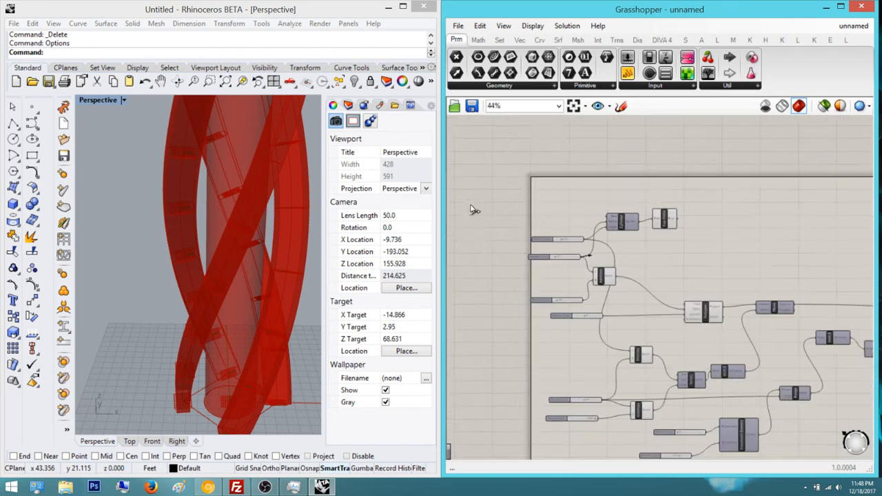
scroll(467, 284, "up", 4)
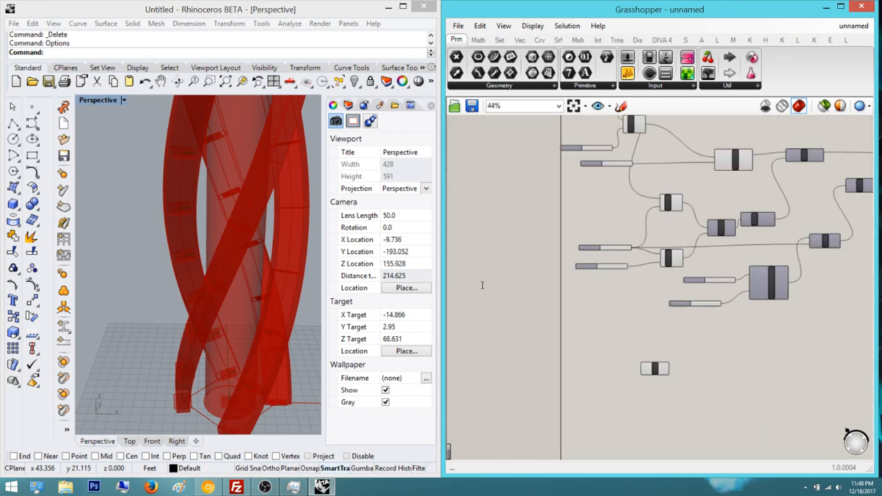
right_click_drag(493, 309, 504, 266)
double_click(495, 243)
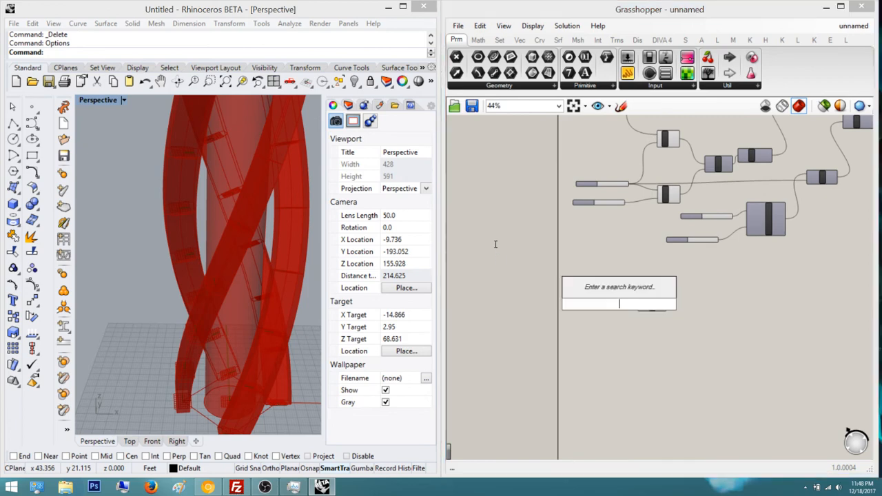
type("addit")
key("Return")
Add a Number Slider of 15 and connect it to the new Addition's B input
scroll(496, 249, "up", 4)
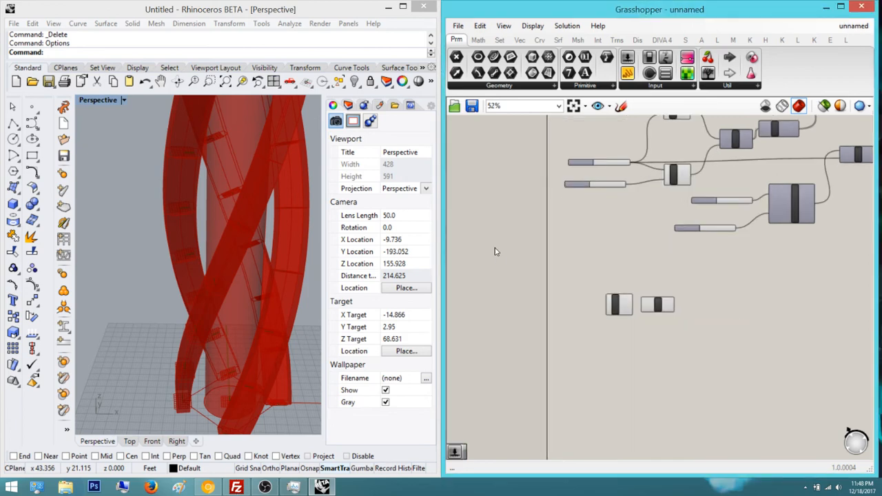
double_click(450, 261)
type("15")
key("Return")
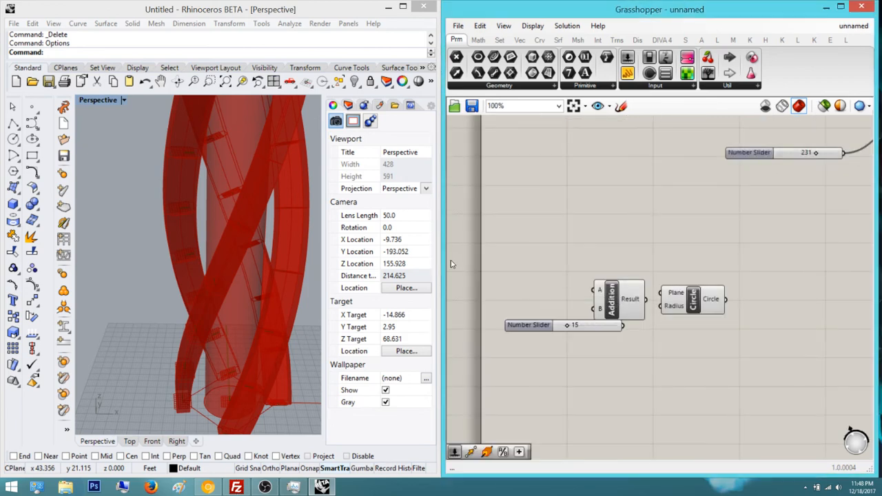
scroll(446, 261, "up", 2)
left_click_drag(427, 260, 451, 259)
Connect the cylinder's radius slider to the A input of the new Addition beside the Circle
scroll(485, 224, "down", 14)
left_click_drag(485, 224, 448, 215)
scroll(492, 148, "up", 7)
scroll(482, 153, "up", 6)
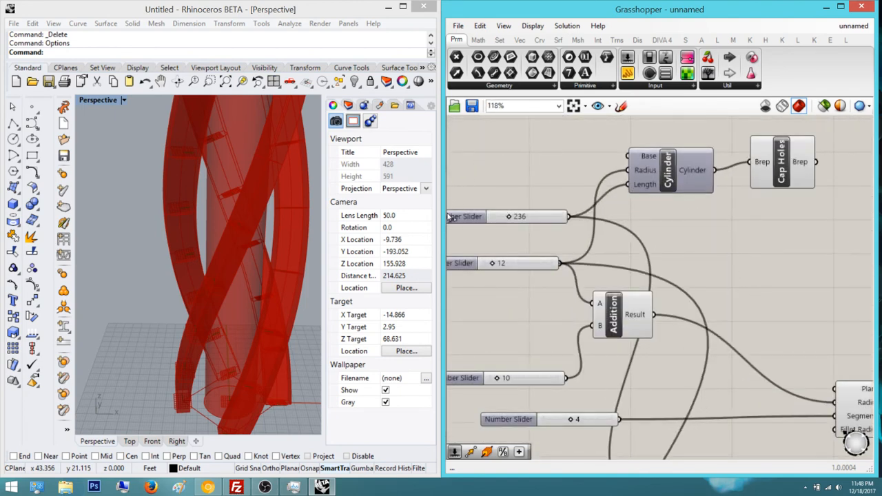
scroll(534, 260, "down", 1)
right_click_drag(529, 263, 489, 195)
scroll(503, 210, "down", 3)
right_click_drag(507, 313, 492, 216)
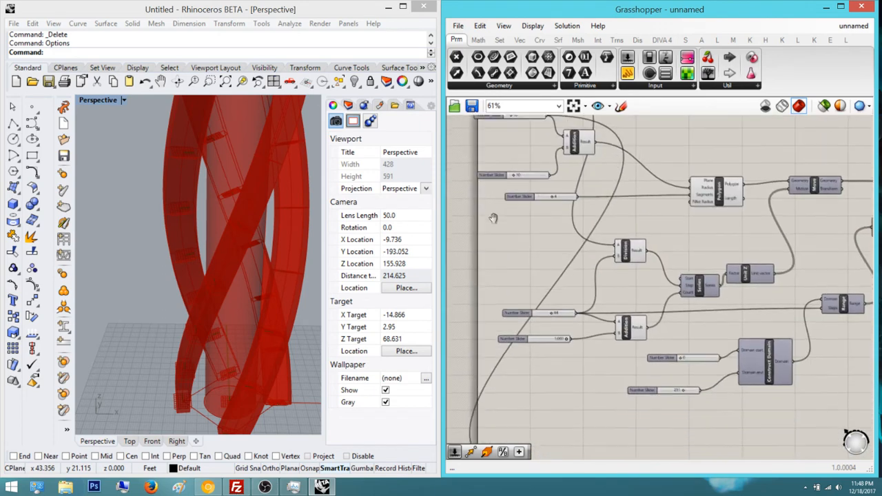
scroll(492, 228, "down", 2)
right_click_drag(475, 279, 490, 181)
scroll(490, 180, "up", 3)
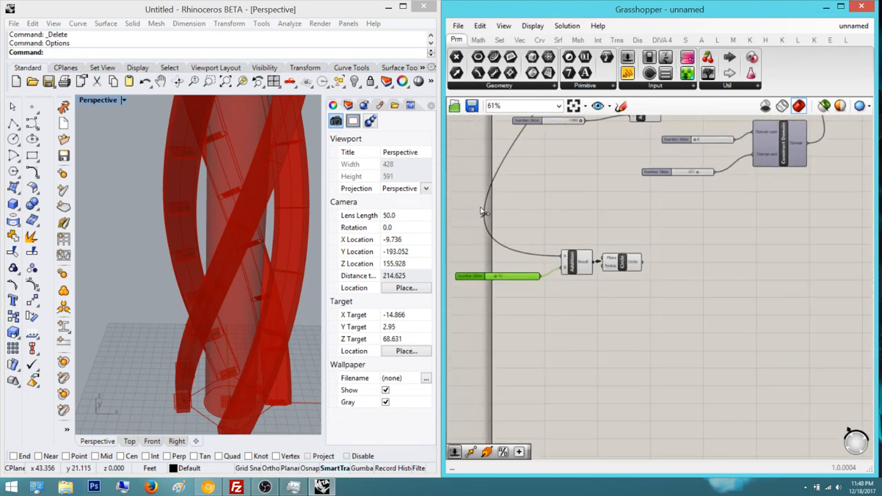
Connect the Addition's Result to the Circle's Radius and check the circle around the cylinder's base
left_click(623, 262)
mouse_move(163, 277)
right_mouse_down()
mouse_move(205, 257)
mouse_move(177, 280)
right_mouse_up()
right_click_drag(519, 274, 453, 190)
scroll(505, 147, "up", 2)
right_click_drag(631, 185, 675, 204)
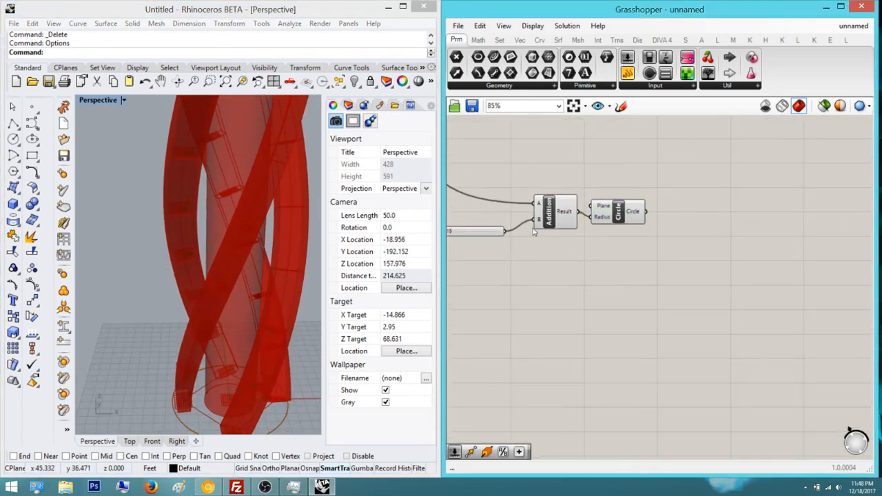
Add a second Circle component below the first one
double_click(667, 285)
type("cir")
key("Return")
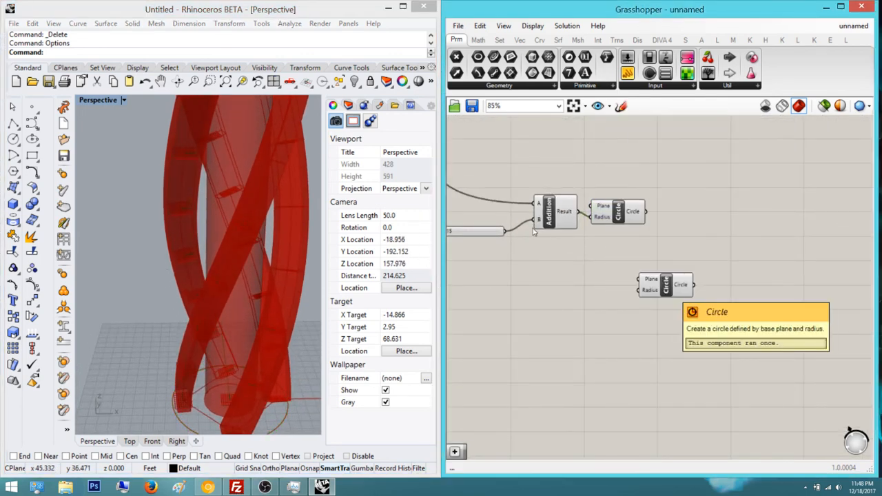
scroll(671, 284, "up", 1)
left_click_drag(670, 284, 656, 283)
Add a second Addition component beside the second Circle
right_click_drag(502, 224, 545, 208)
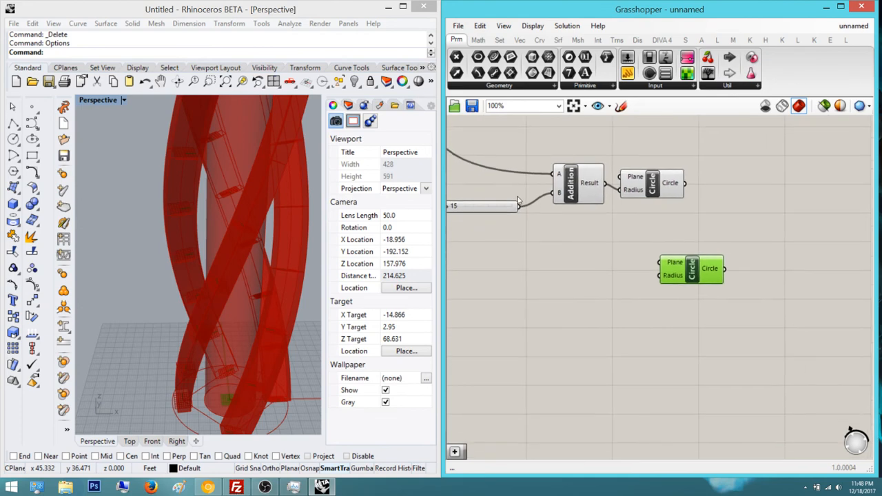
right_click_drag(470, 193, 525, 200)
double_click(615, 261)
type("add")
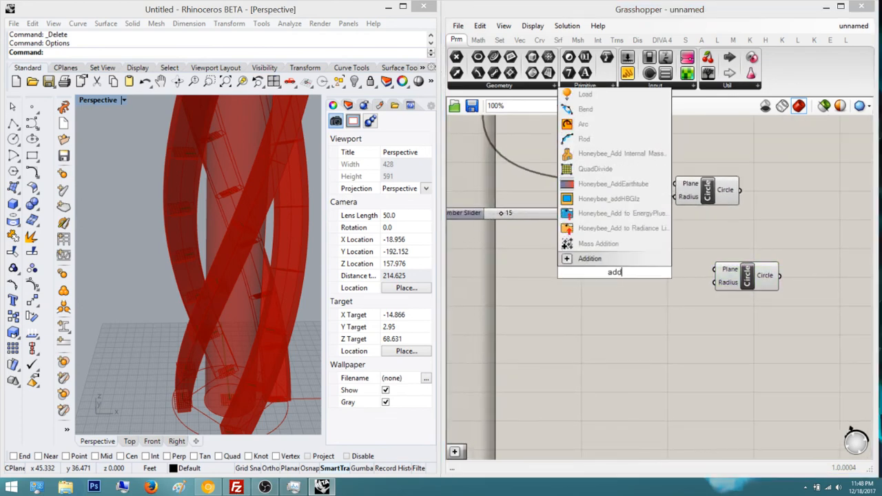
key("Return")
Add a Number Slider of 5 beside the second Addition
double_click(549, 276)
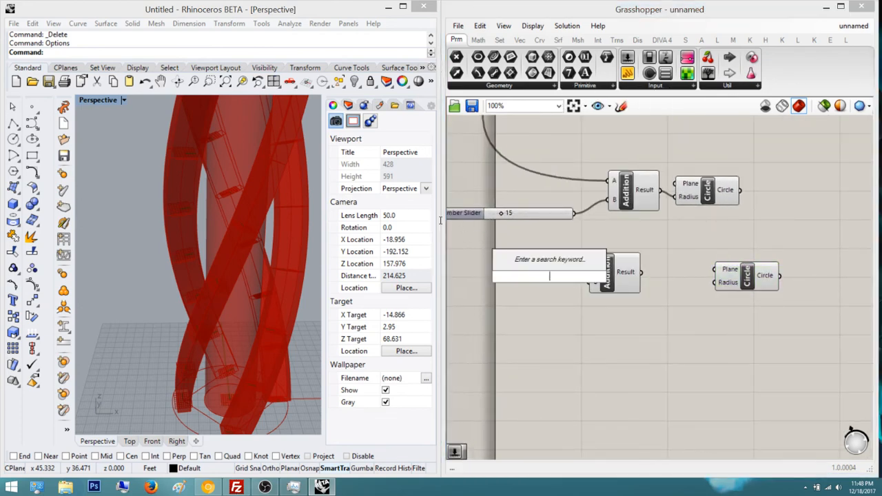
type("5")
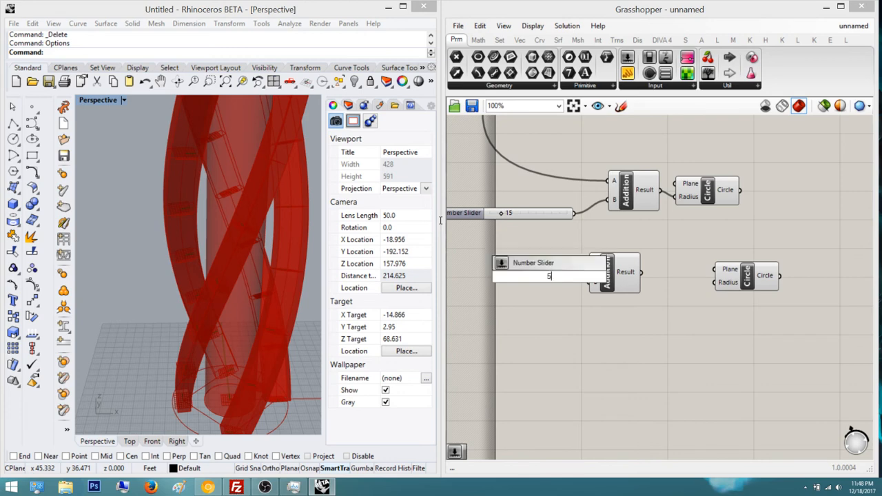
key("Return")
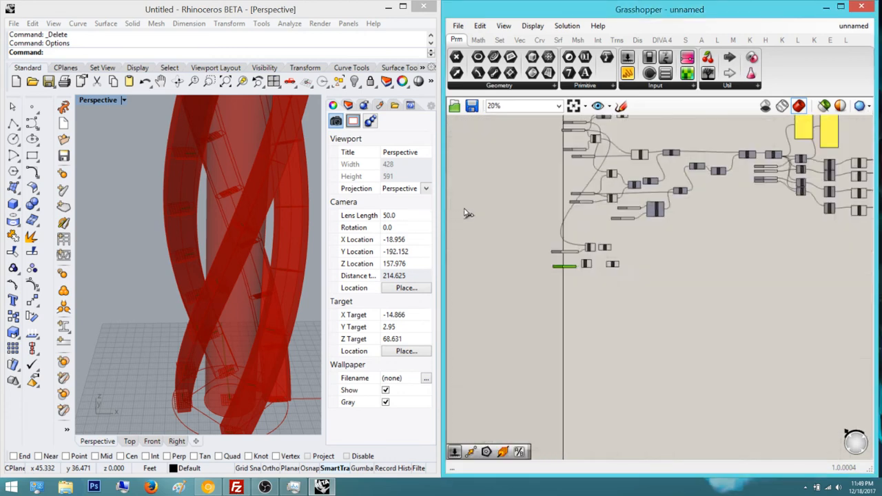
Add the cylinder's radius slider and the 5 slider in the second Addition, feeding its Result to the second Circle's Radius
scroll(525, 236, "down", 5)
mouse_move(525, 236)
left_mouse_down()
mouse_move(504, 233)
mouse_move(526, 221)
left_mouse_up()
scroll(503, 232, "up", 7)
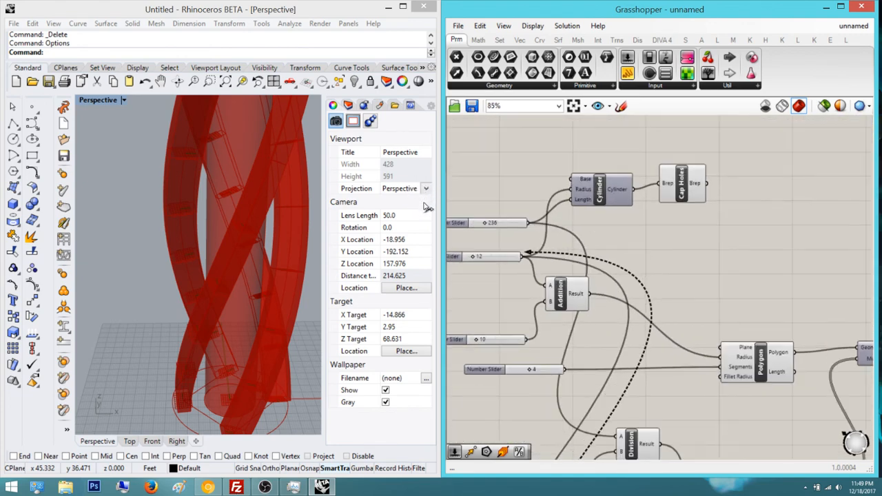
scroll(461, 177, "down", 4)
scroll(479, 272, "up", 4)
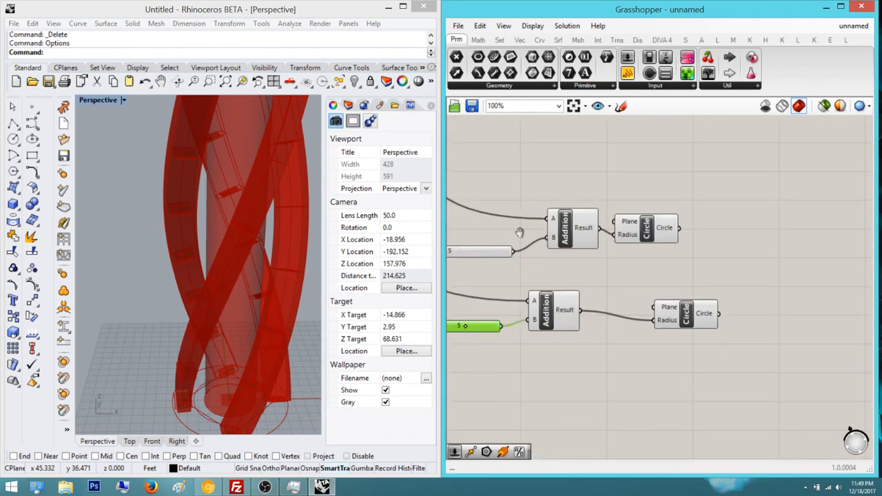
right_click_drag(520, 233, 544, 238)
Examine the inner and outer circles at the cylinder's base by highlighting each Circle component in turn
left_click(709, 319)
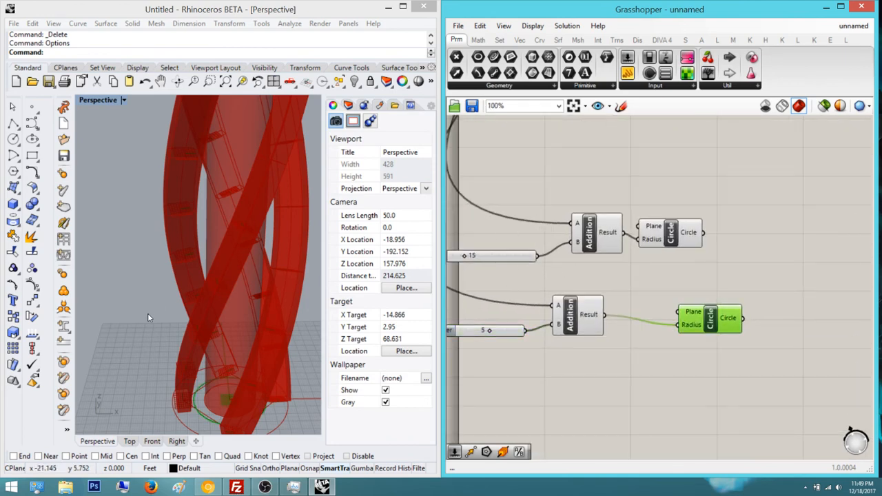
right_click_drag(161, 359, 206, 257, "shift")
scroll(207, 257, "up", 2)
left_click(670, 231)
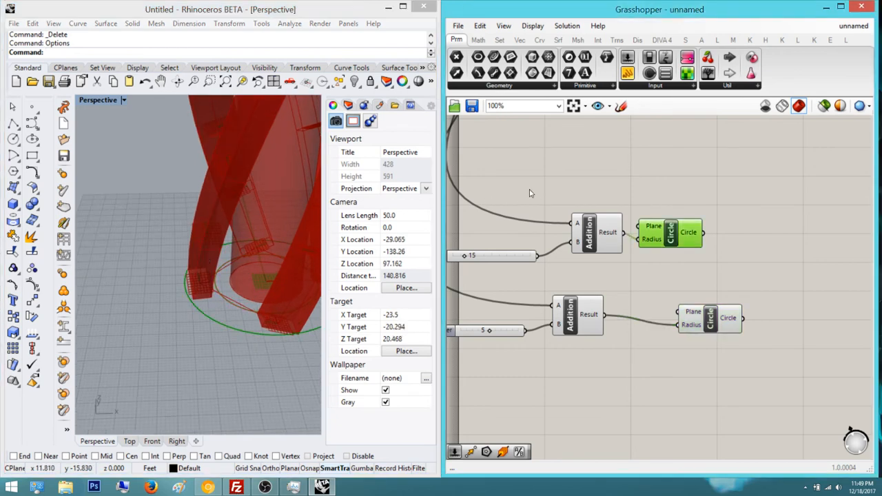
Align the two Circle components on a common vertical centre line
right_click_drag(606, 220, 502, 213)
left_click_drag(673, 331, 559, 195)
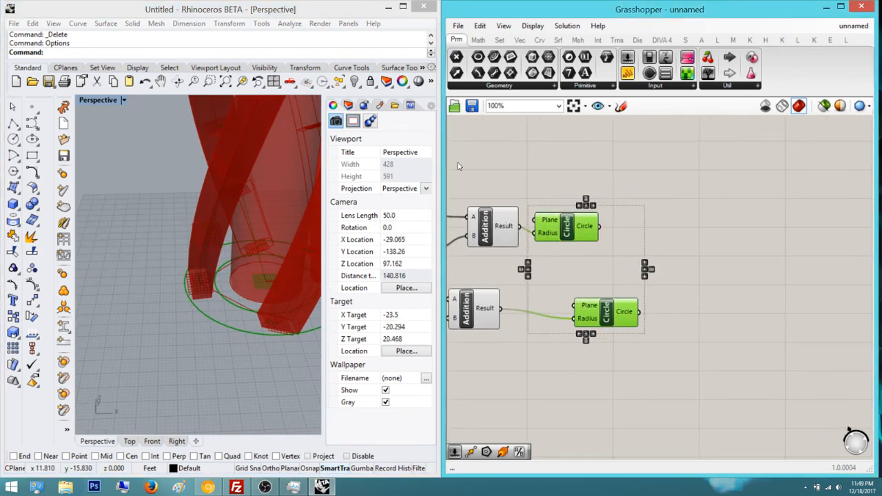
left_click(587, 206)
left_click(628, 271)
right_click_drag(628, 271, 700, 274)
Align the two Addition components in one centred column and their 15 and 5 Number Sliders in another
left_click_drag(580, 353, 559, 188)
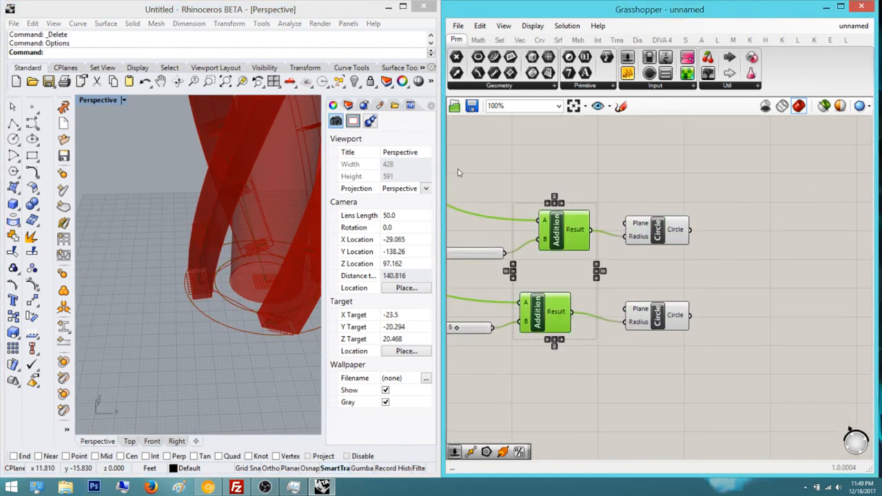
left_click(555, 204)
right_click_drag(562, 262, 663, 250)
left_click_drag(583, 372, 475, 194)
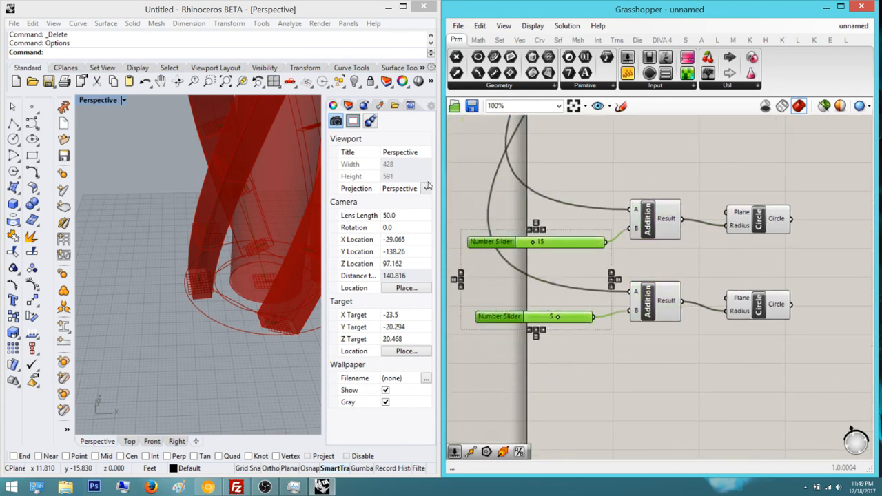
left_click(535, 229)
Add a Move component downstream of the two Circle components
right_click_drag(694, 213, 573, 236)
scroll(632, 206, "up", 2)
double_click(632, 206)
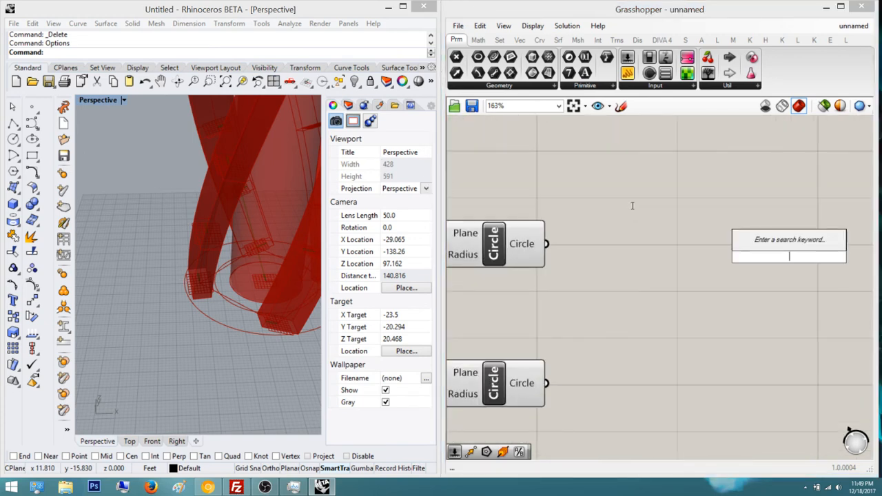
type("move")
key("Return")
Connect the second, smaller Circle to the Move component's Geometry input
left_click(496, 384)
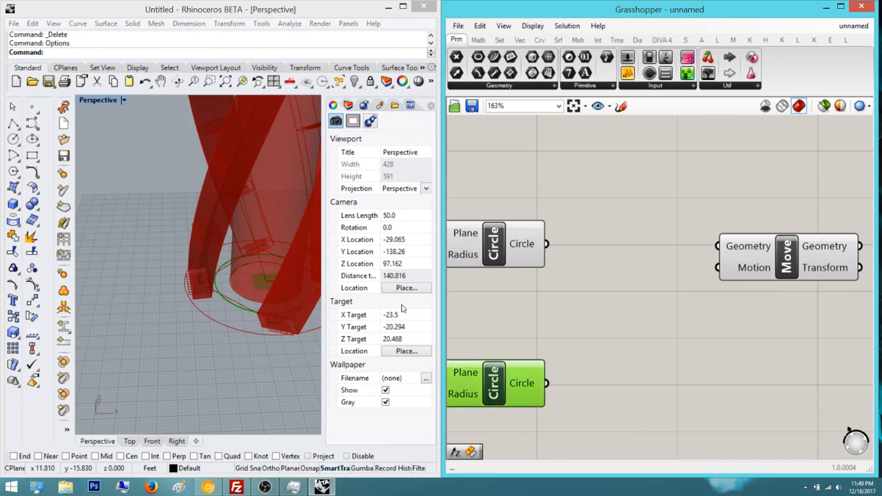
right_click_drag(572, 210, 600, 228)
left_click_drag(572, 365, 745, 228)
Add a Unit Z component and connect its Unit vector output to the Move component's Motion input
double_click(657, 386)
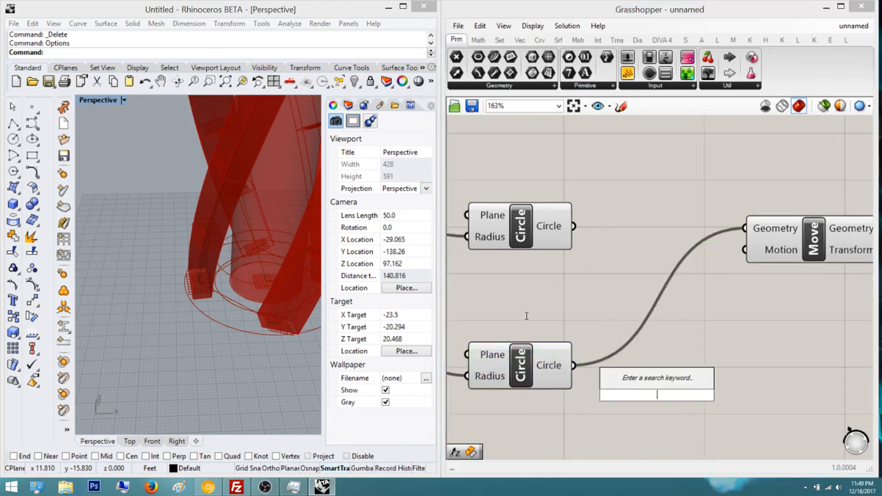
type("z")
key("Return")
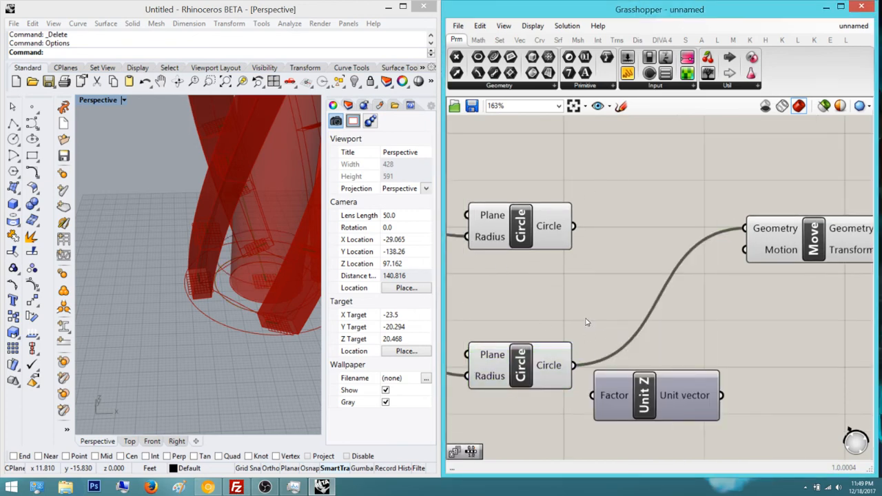
left_click_drag(721, 395, 746, 249)
Turn off the viewport preview of the second, smaller Circle component
left_click(518, 366)
middle_click(519, 376)
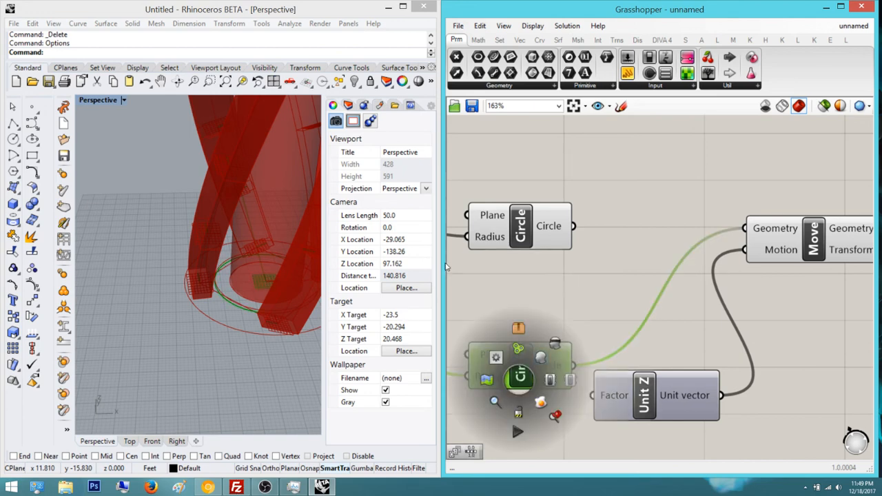
left_click(555, 342)
left_click(610, 303)
Reposition the Unit Z component in the free canvas area below the Move component
right_click_drag(622, 300, 556, 289)
scroll(675, 271, "down", 4)
right_click_drag(657, 275, 644, 197)
mouse_move(732, 324)
left_mouse_down()
mouse_move(647, 267)
mouse_move(641, 274)
left_mouse_up()
left_click_drag(624, 268, 643, 304)
left_click(672, 332)
right_click_drag(673, 332, 705, 328)
Add a Number Slider with value 12, connected to the Unit Z Factor input and placed beside that component
left_click(732, 167)
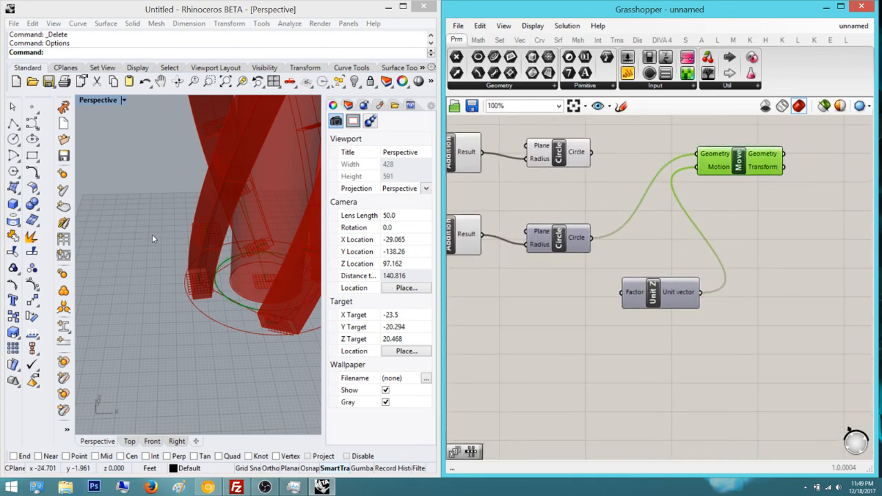
right_click_drag(152, 237, 288, 278)
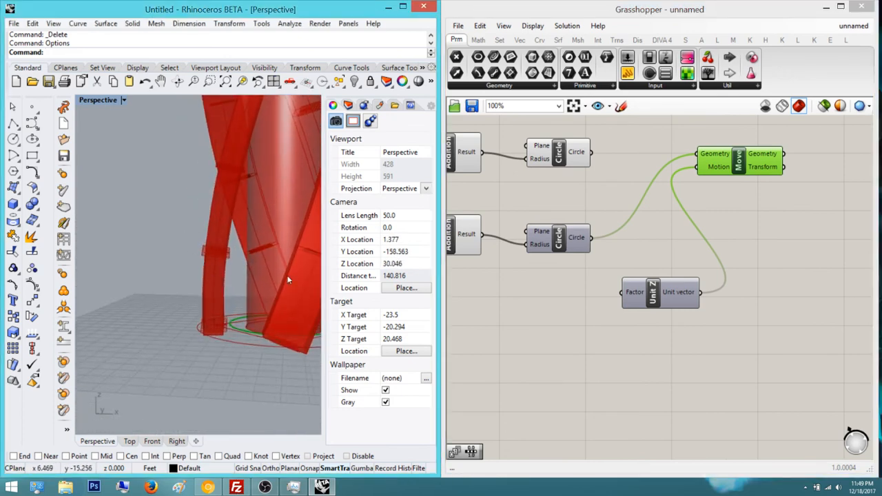
double_click(494, 290)
type("12")
key("Return")
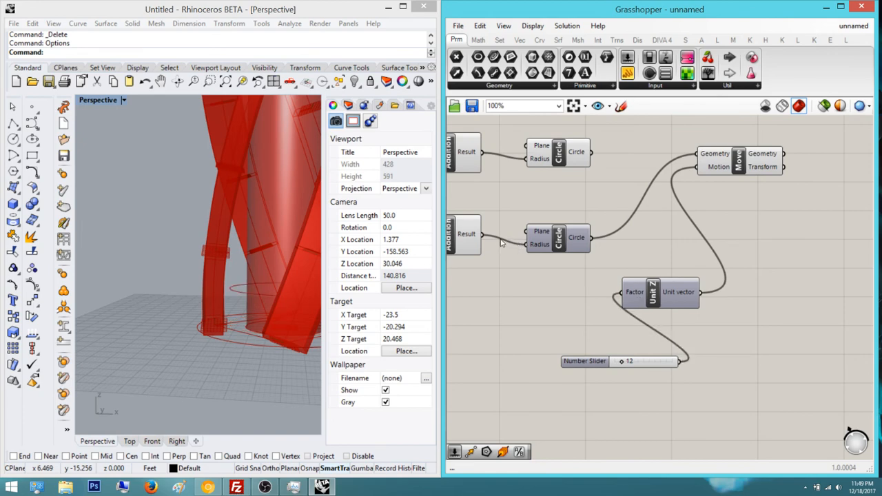
left_click_drag(648, 362, 567, 333)
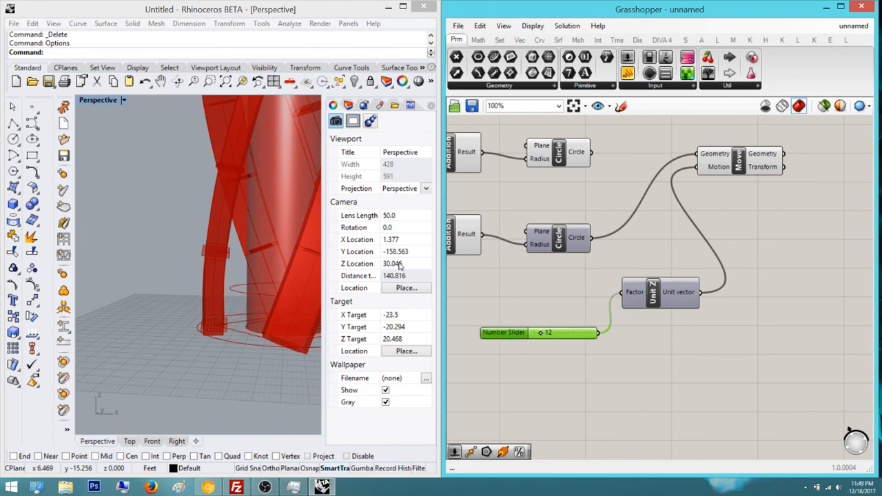
Set the Number Slider feeding the Unit Z Factor to 24, raising the moved circle
right_click_drag(239, 221, 231, 263)
scroll(203, 251, "down", 6)
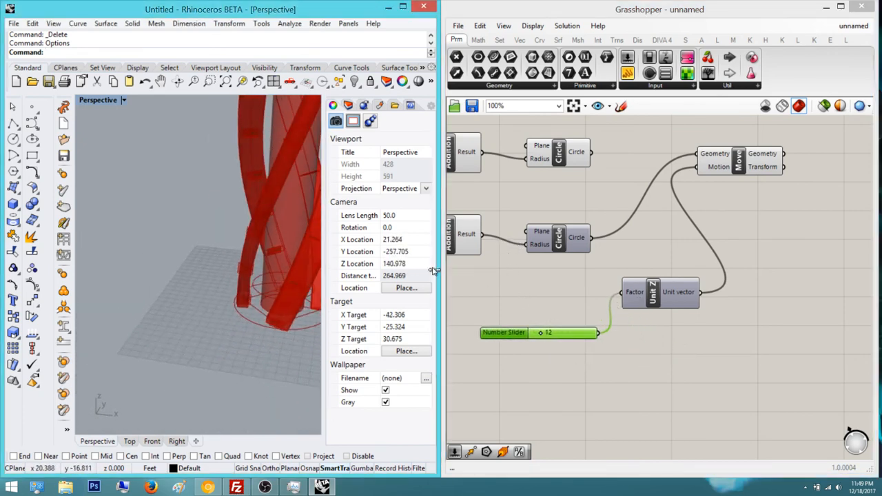
left_click_drag(541, 332, 547, 333)
scroll(195, 213, "down", 6)
right_click_drag(232, 219, 198, 222)
Add a Loft component downstream of the Move component
left_click(650, 156)
right_click_drag(650, 157, 532, 170)
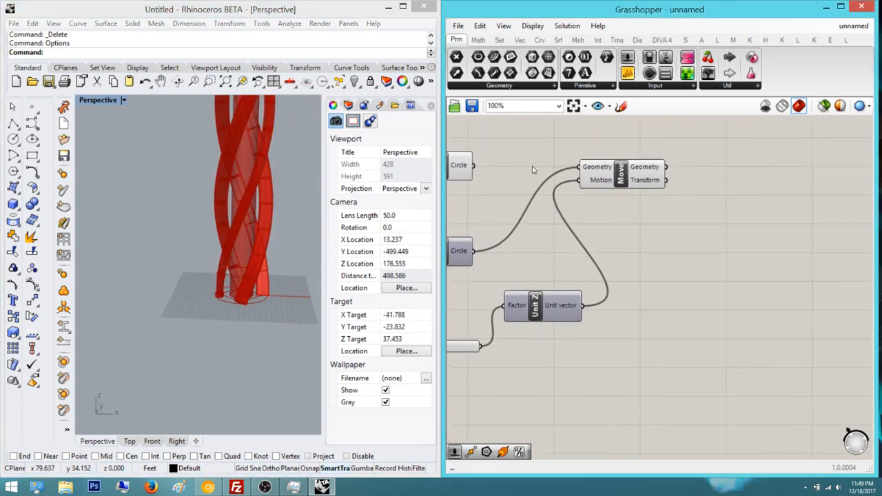
double_click(598, 148)
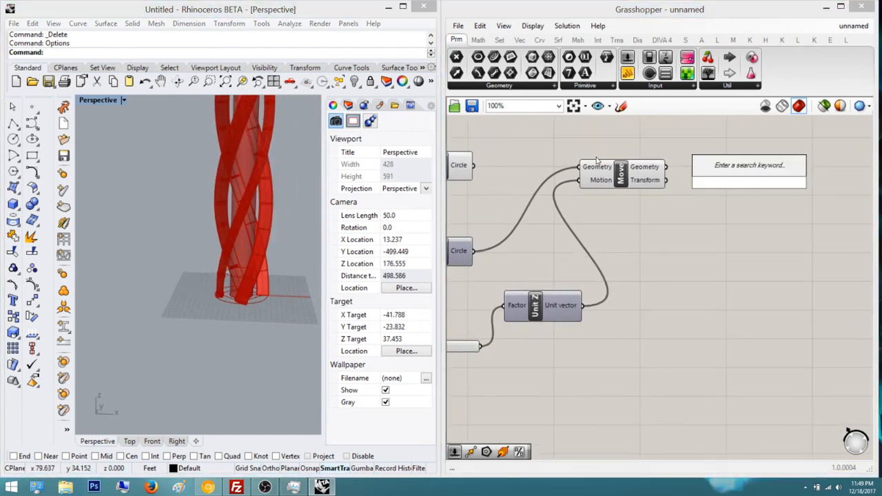
type("loft")
key("Return")
right_click_drag(605, 202, 651, 236)
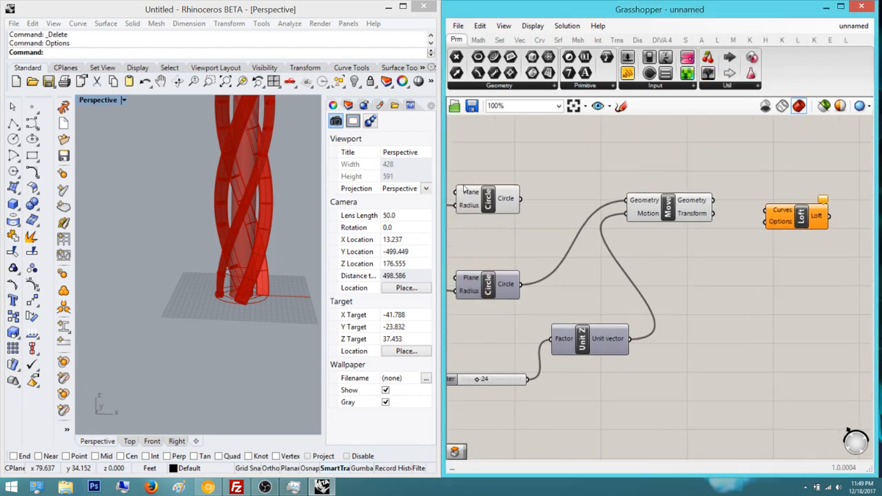
Connect both the larger Circle and the Move component's Geometry output to the Loft's Curves input
left_click_drag(650, 203, 660, 239)
left_click(652, 187)
left_click(488, 195)
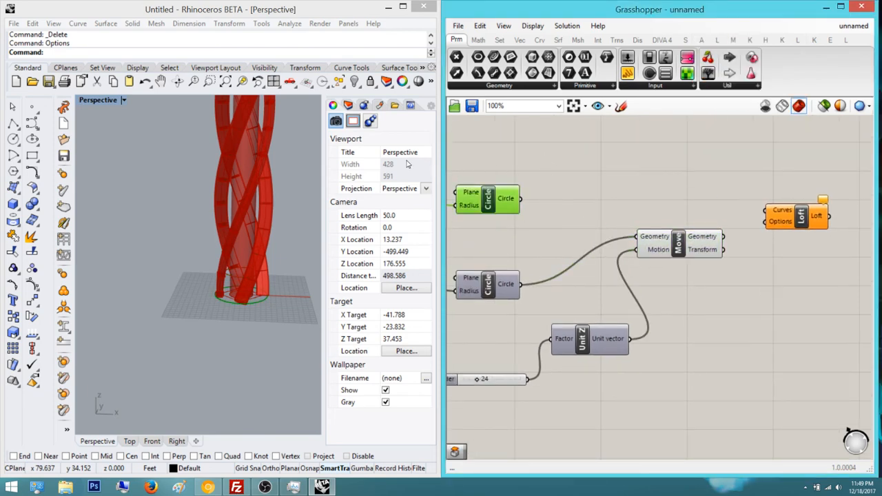
left_click_drag(520, 198, 767, 210)
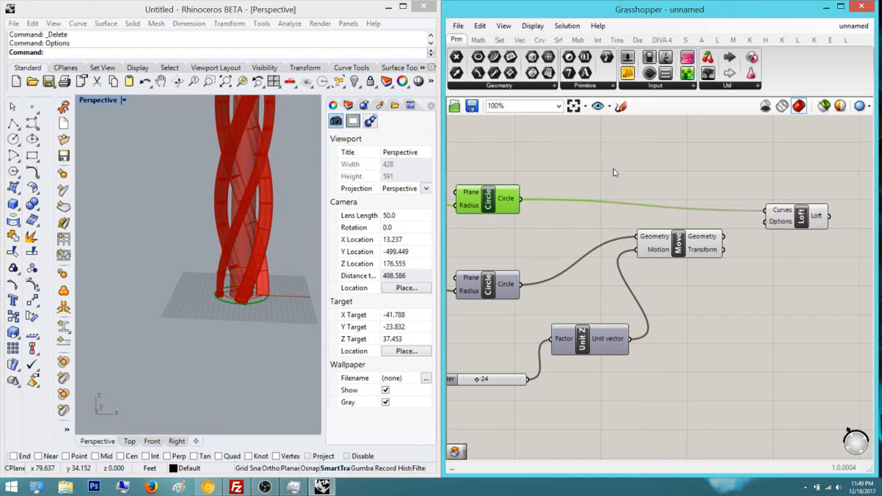
left_click_drag(723, 236, 766, 210, "shift")
Add a Cap Holes component after the Loft and connect the Loft output to its Brep input
left_click(628, 221)
right_click_drag(628, 220, 602, 217)
double_click(664, 161)
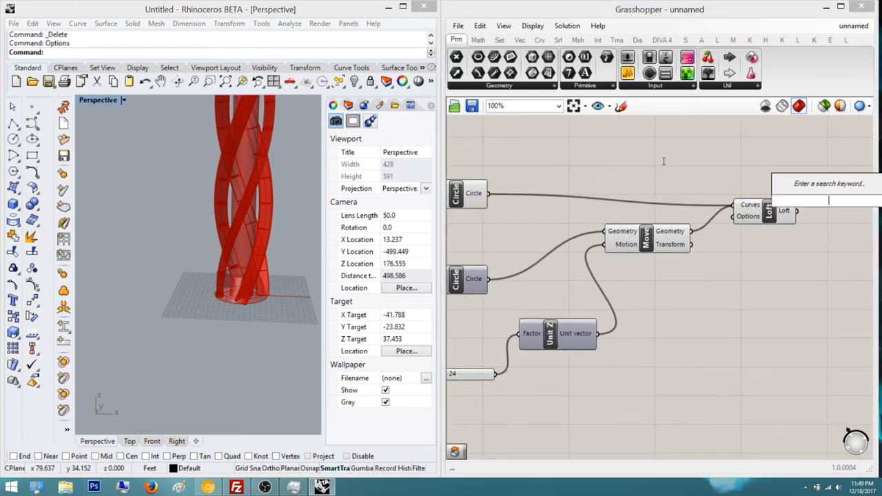
type("cap")
key("Return")
right_click_drag(664, 158, 533, 177)
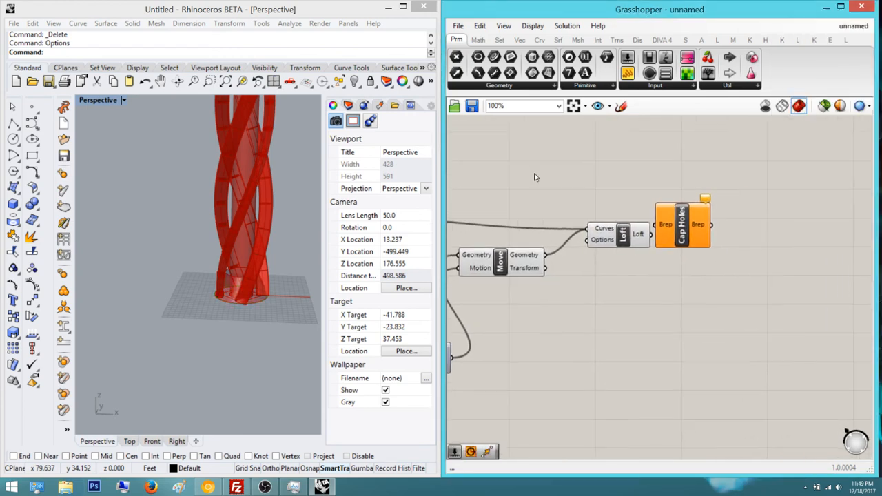
left_click_drag(730, 246, 651, 234)
right_click_drag(692, 256, 628, 273)
left_click_drag(707, 272, 707, 253)
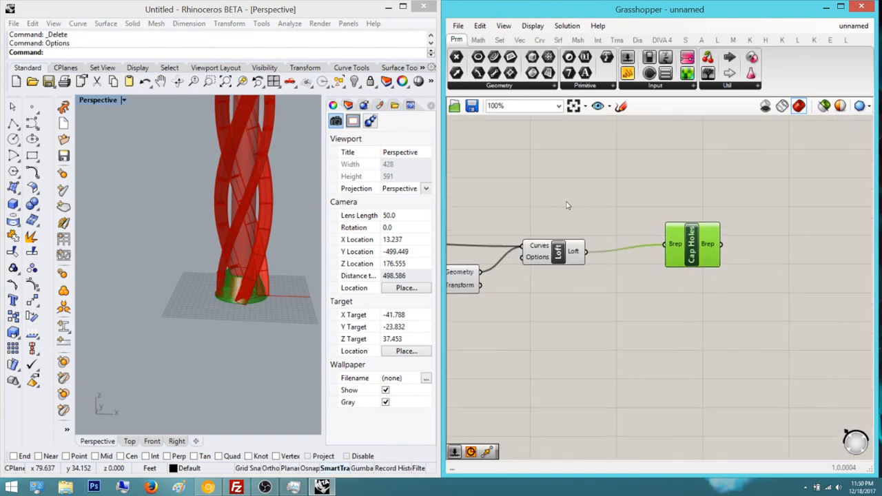
left_click(647, 279)
Examine the lofted base around the cylinder and spiral rails, both close up and in the full tower view
scroll(210, 224, "up", 6)
right_click_drag(153, 210, 143, 169)
scroll(200, 252, "up", 5)
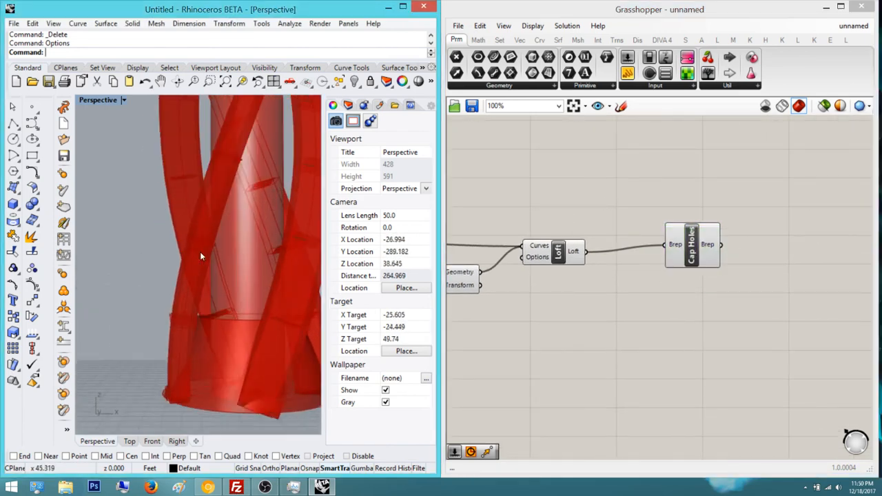
scroll(196, 248, "down", 7)
right_click_drag(195, 234, 198, 269, "shift")
right_click_drag(183, 242, 196, 298)
scroll(196, 264, "down", 4)
right_click_drag(191, 278, 180, 260)
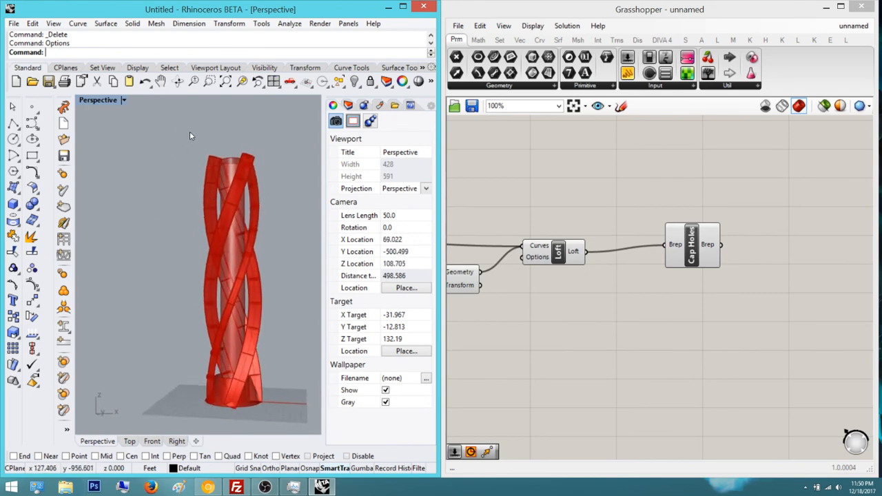
Return to the Cylinder's Cap Holes component and browse the Surface and Mesh component categories
scroll(554, 238, "down", 4)
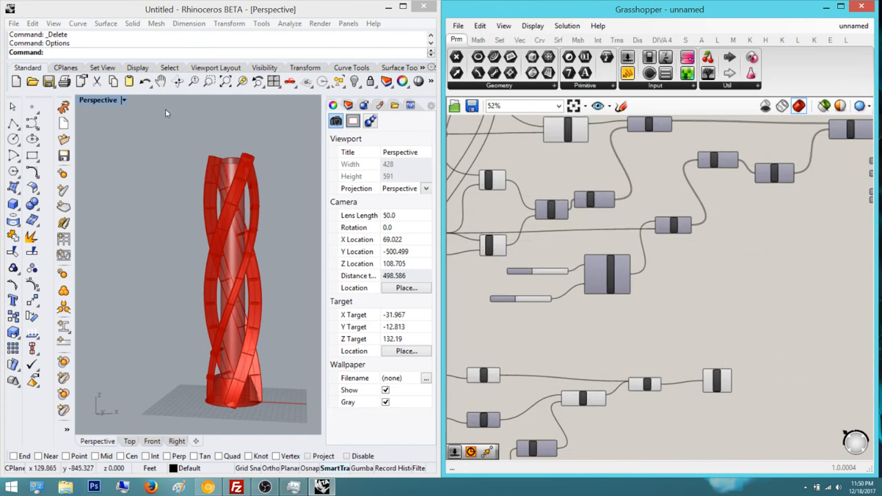
scroll(540, 212, "up", 4)
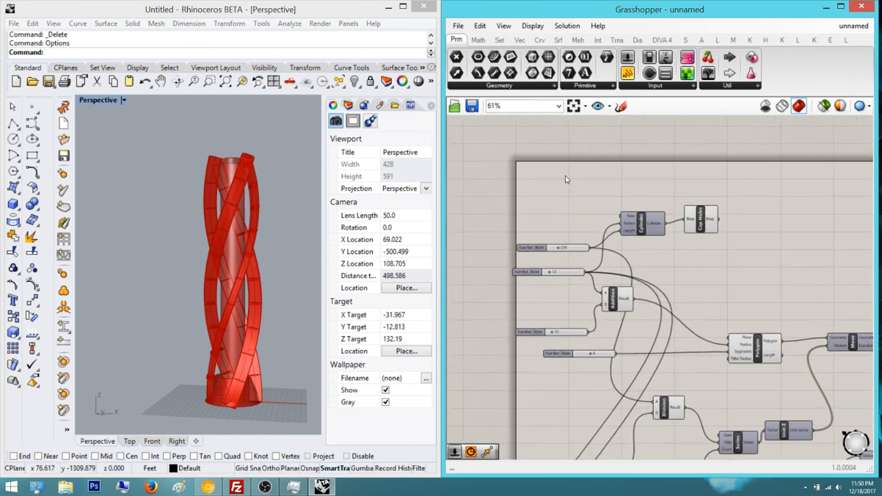
left_click(622, 166)
right_click_drag(622, 166, 493, 184)
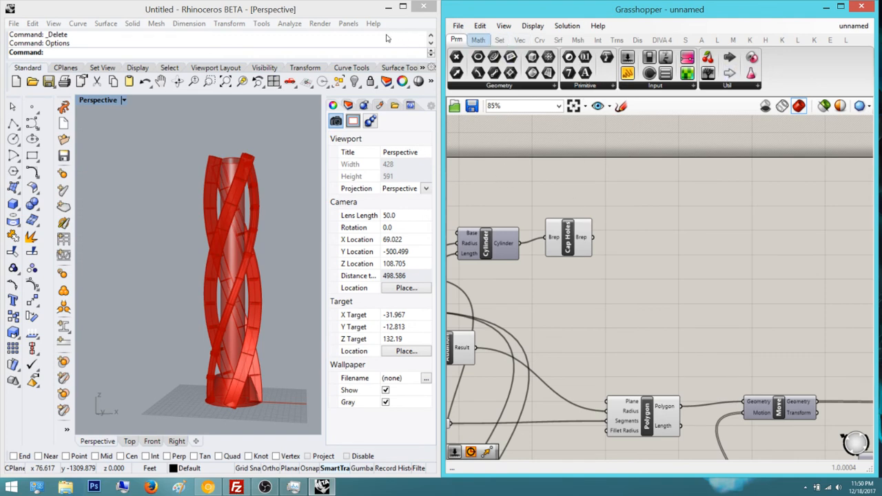
left_click(481, 40)
left_click(501, 40)
scroll(478, 39, "down", 5)
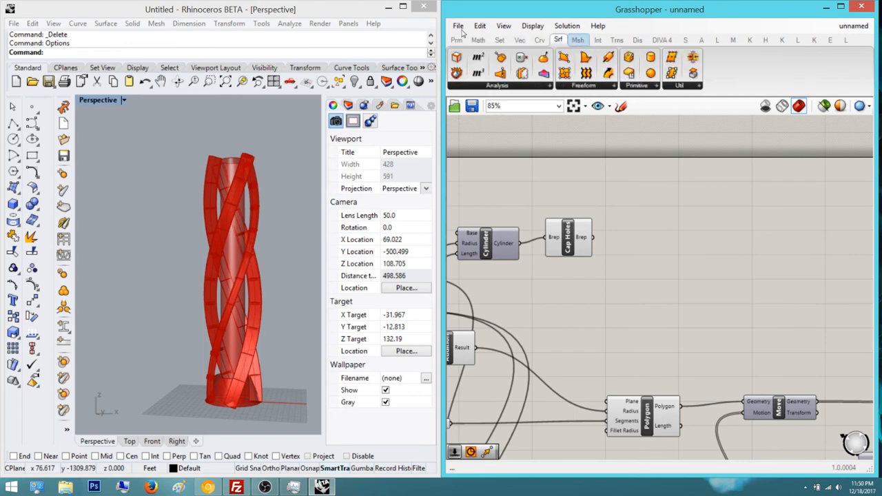
scroll(467, 40, "up", 2)
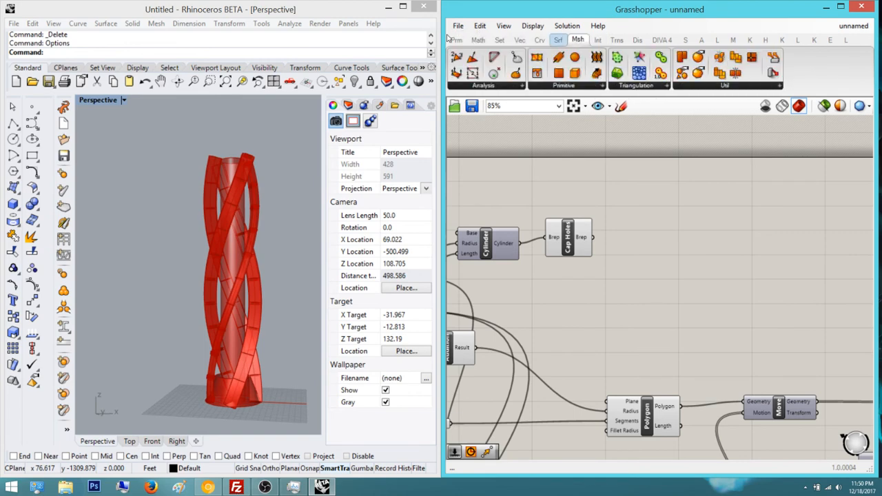
right_click_drag(156, 215, 181, 208)
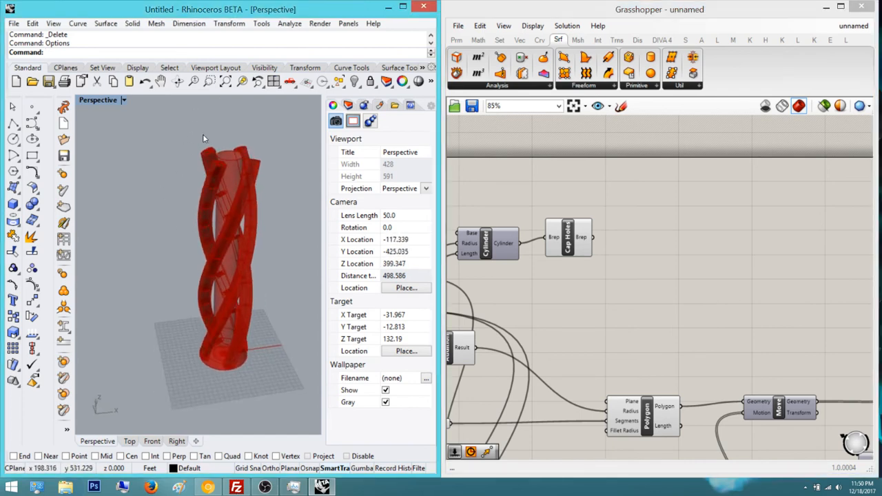
left_click(567, 237)
double_click(553, 177)
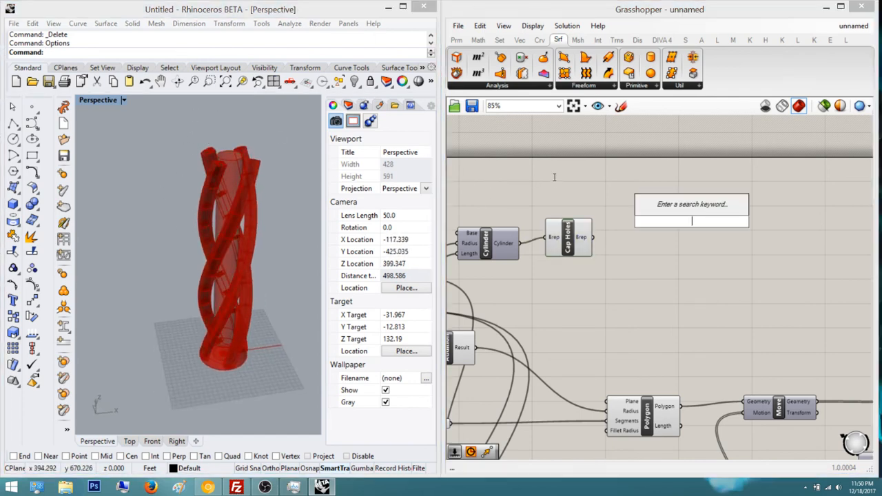
left_click(560, 210)
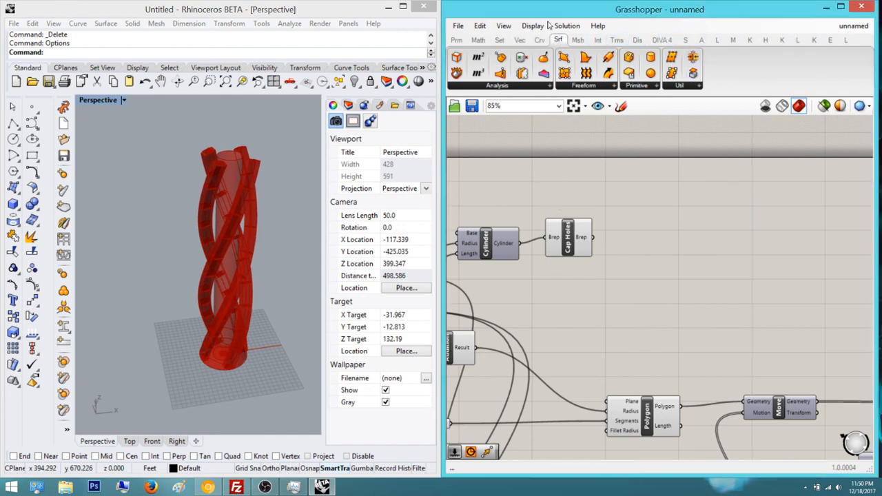
Look at the Ladybug and Millipede components, and maximise the Grasshopper window to show full category names
left_click(689, 40)
left_click(717, 40)
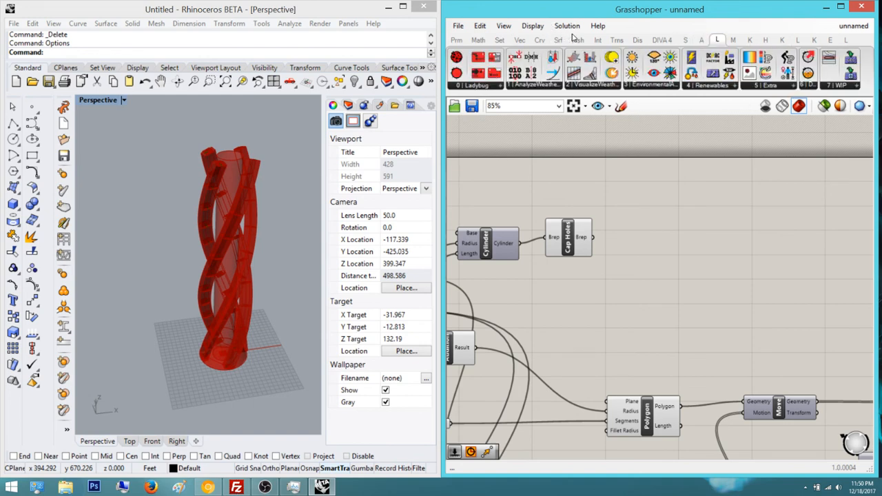
left_click(732, 40)
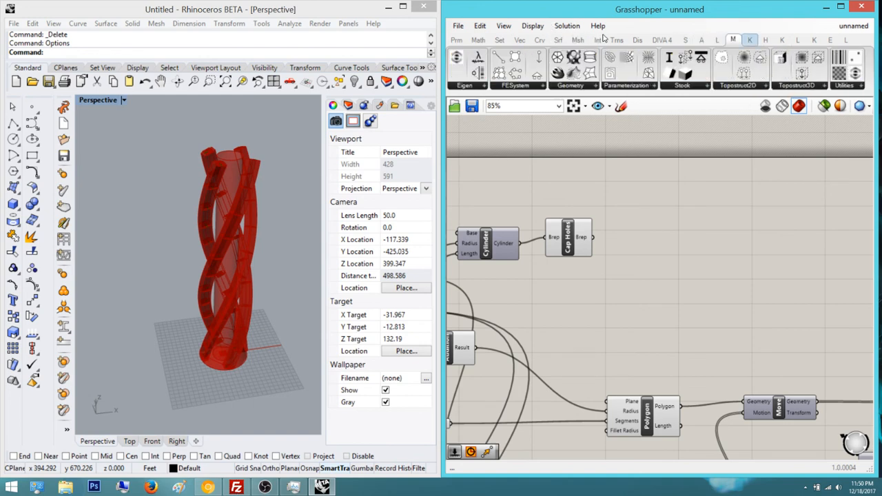
left_click_drag(635, 9, 414, 1)
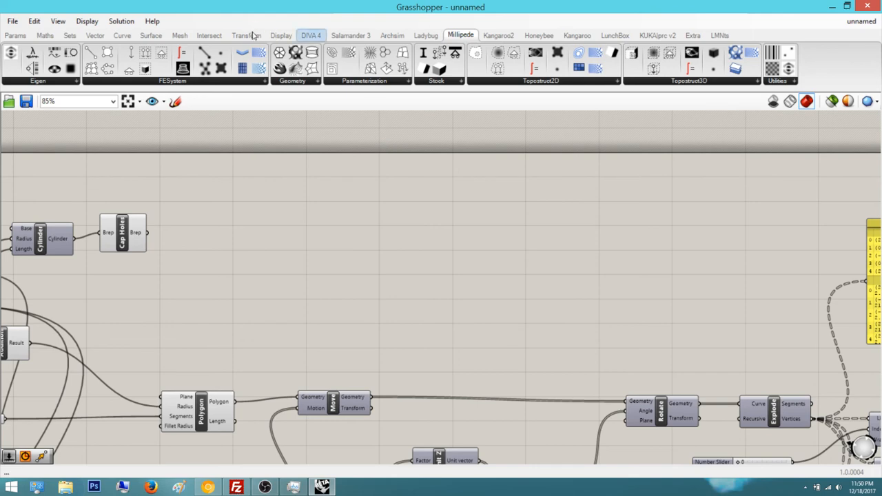
Browse the component sets of the DIVA 4, Salamander 3, Ladybug, Archsim and Millipede plug-ins
left_click(310, 35)
left_click(351, 35)
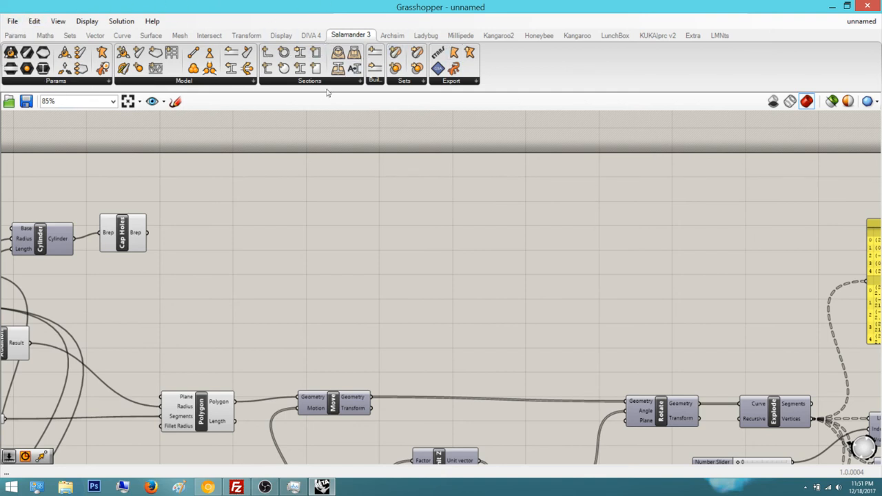
left_click(311, 35)
left_click(349, 35)
left_click(311, 35)
left_click(349, 35)
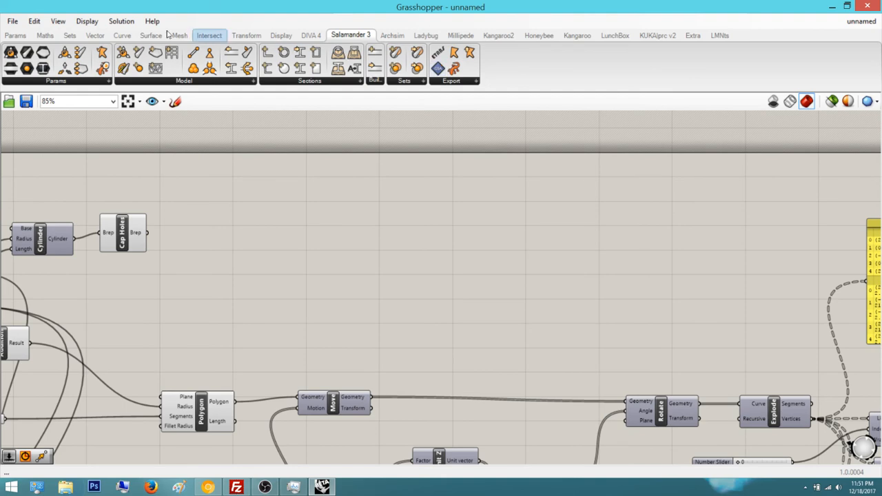
left_click(426, 35)
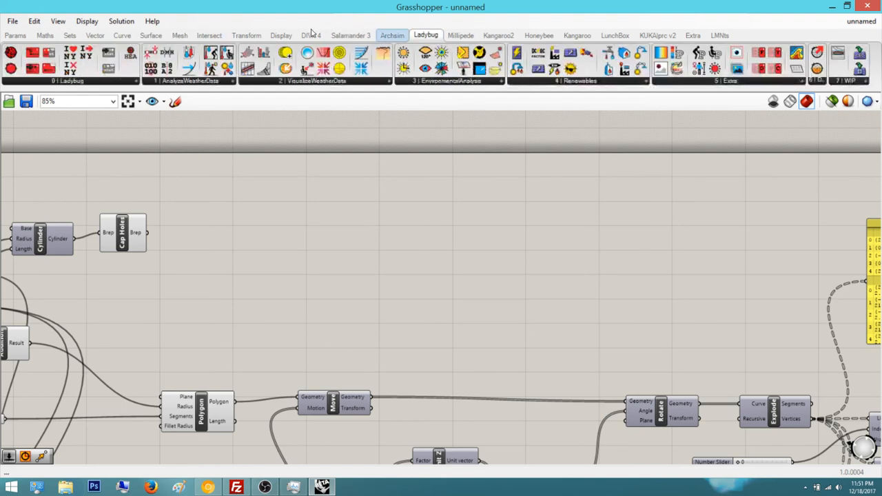
left_click(392, 35)
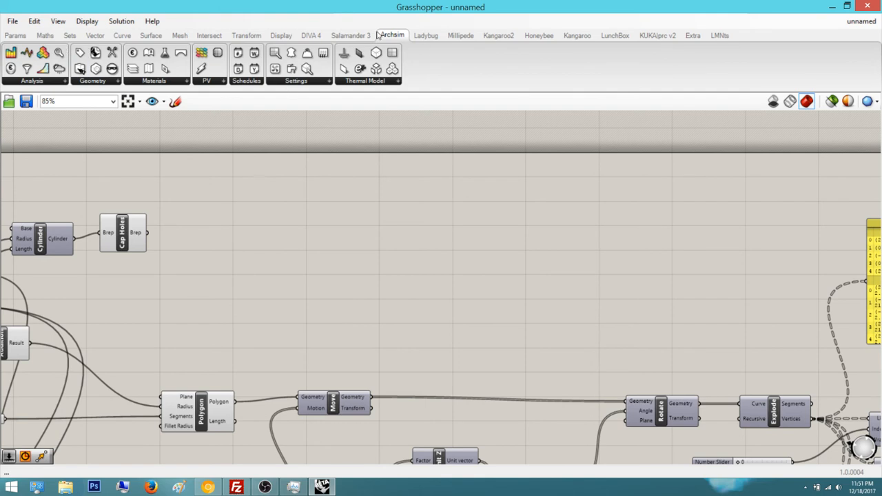
left_click(460, 35)
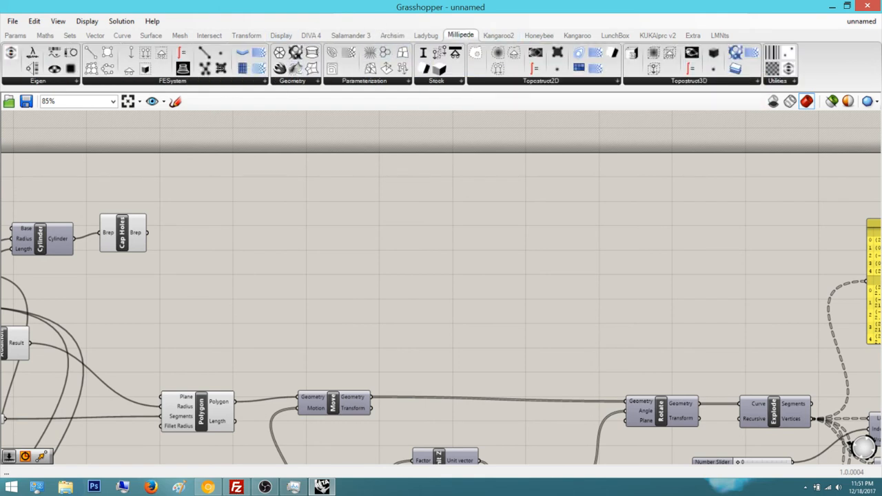
Try to add a Millipede Parameterization component to the empty canvas area above the definition
left_click(403, 52)
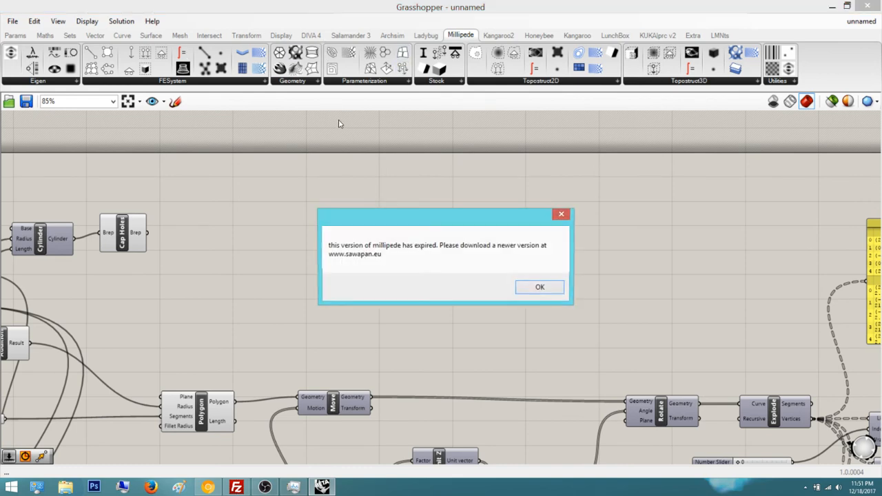
key("Return")
right_click_drag(363, 111, 332, 130)
scroll(332, 131, "up", 3)
key("Delete")
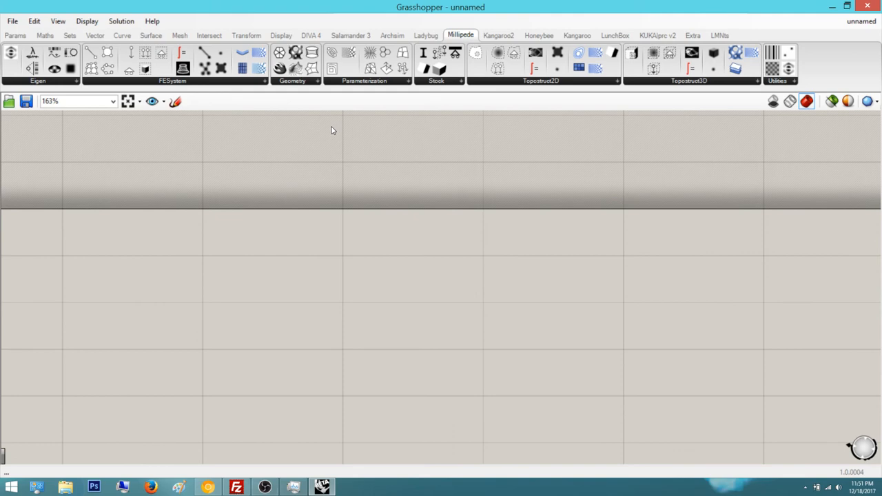
Browse the Kangaroo2, Honeybee, Extra, LMNts and Params component categories
left_click(498, 35)
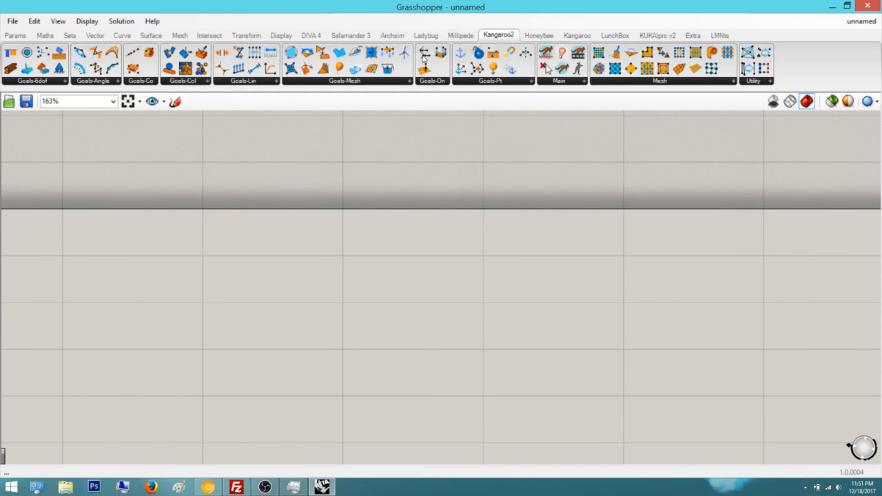
left_click(539, 35)
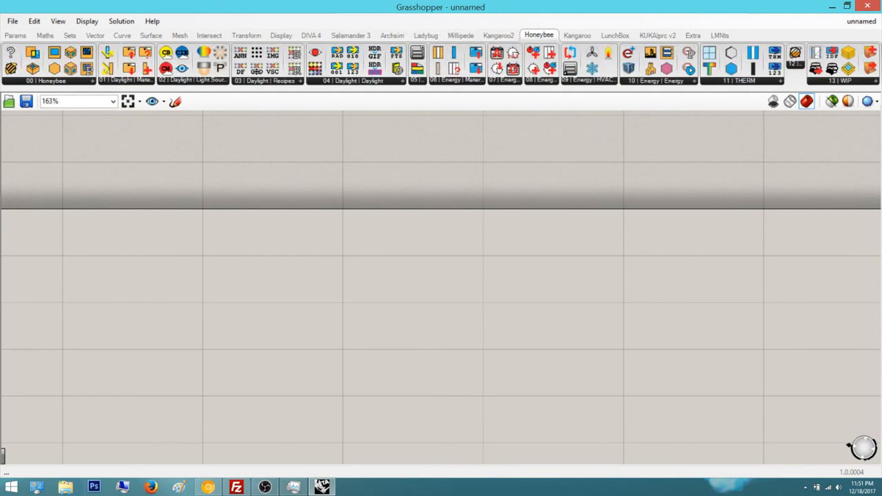
left_click(658, 35)
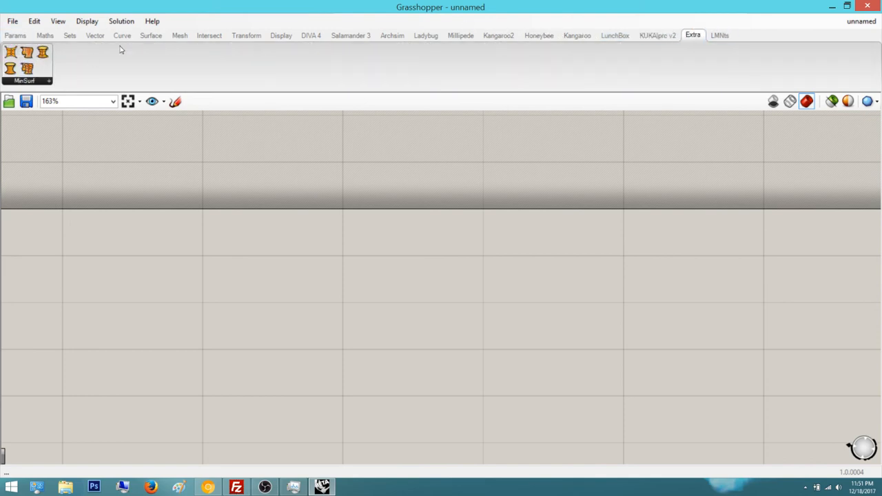
left_click(719, 36)
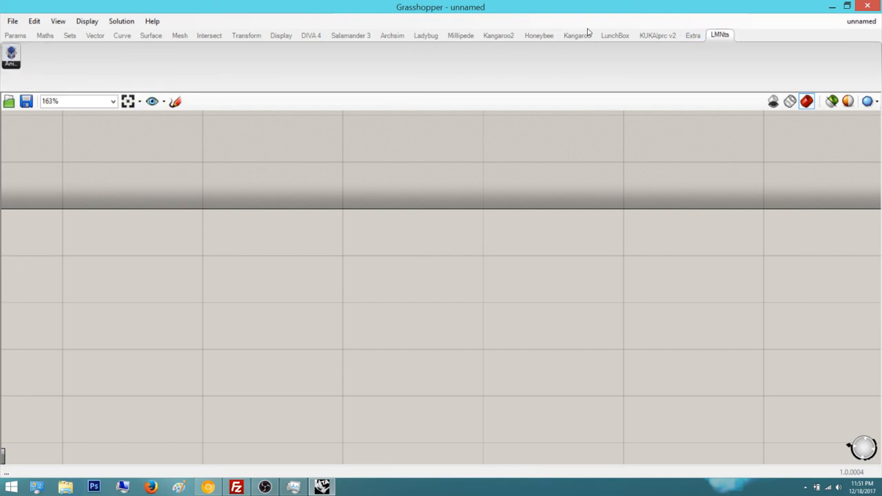
left_click(15, 35)
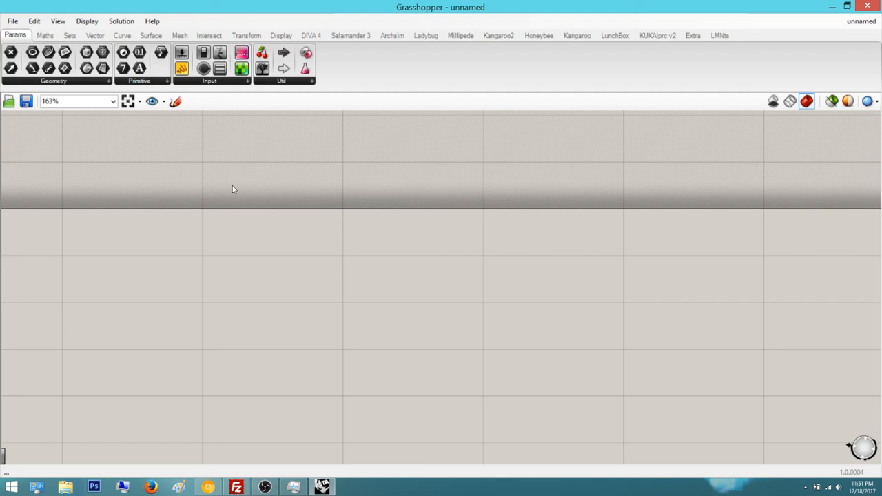
Add LunchBox's Quad Panels component to the canvas beside the Cylinder's Cap Holes component
scroll(306, 201, "down", 5)
scroll(307, 205, "up", 2)
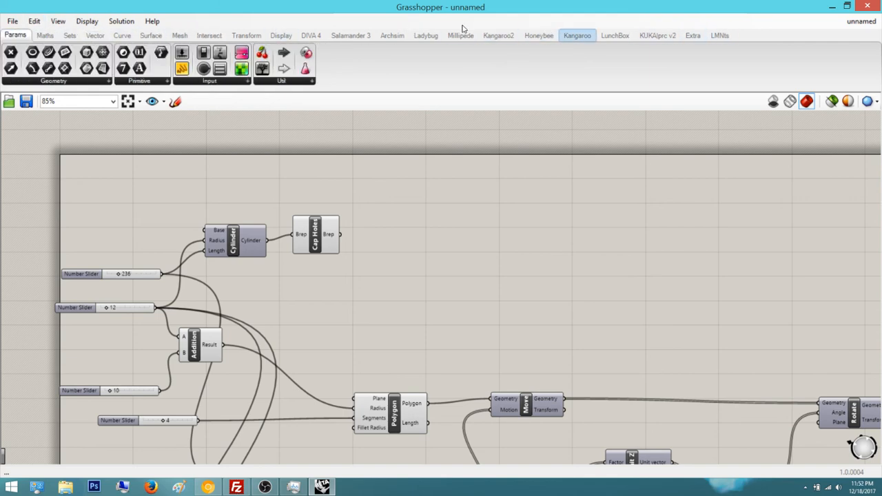
left_click(615, 35)
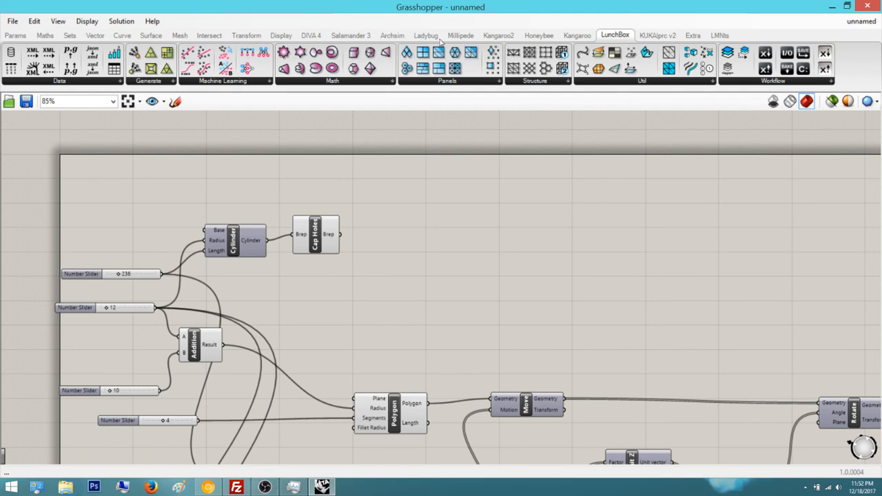
left_click(539, 81)
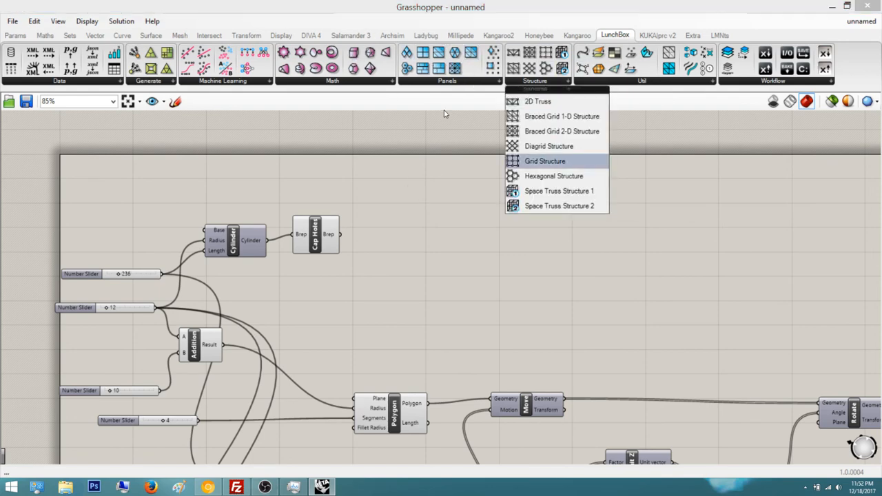
left_click(447, 81)
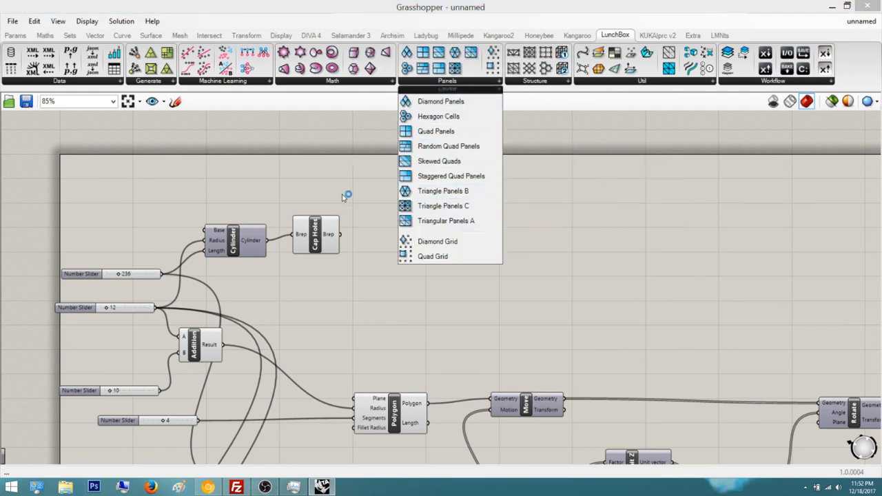
left_click(372, 113)
left_click(365, 204)
scroll(362, 206, "up", 3)
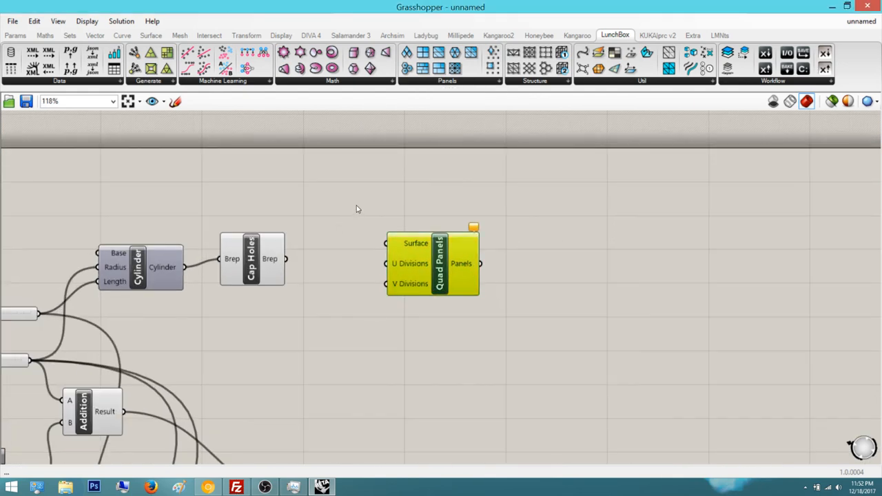
Restore the Grasshopper window beside Rhino and move the Cap Holes component below the level of the Cylinder
double_click(435, 8)
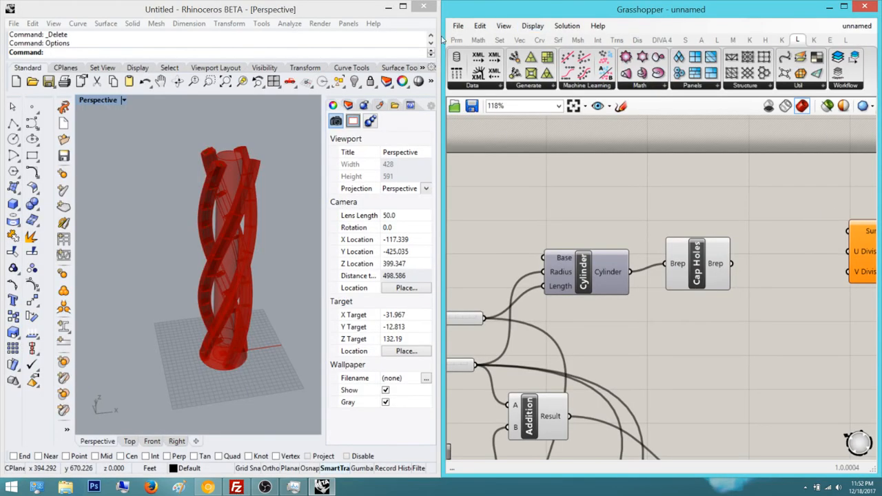
right_click_drag(628, 211, 616, 212)
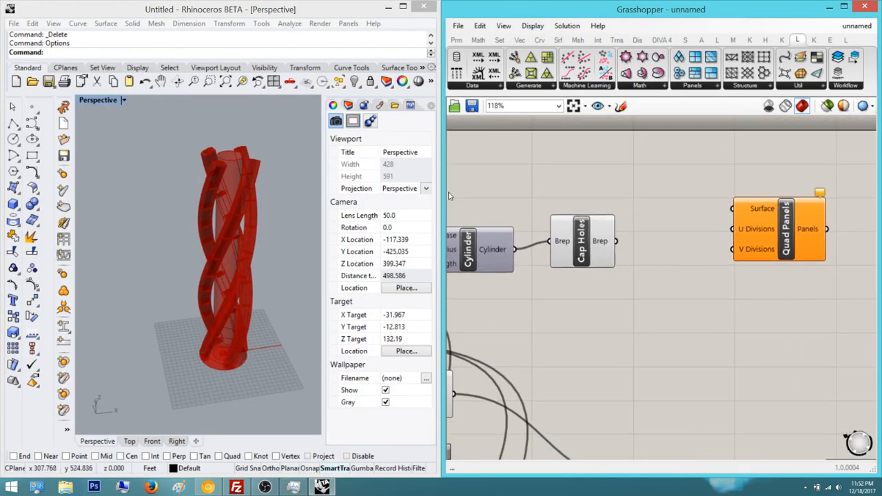
right_click_drag(561, 241, 547, 241)
left_click(557, 242)
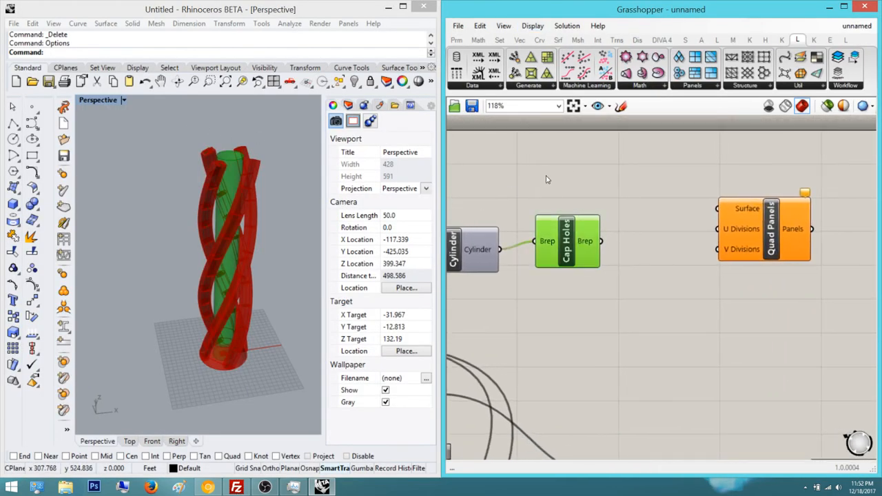
scroll(507, 186, "up", 3)
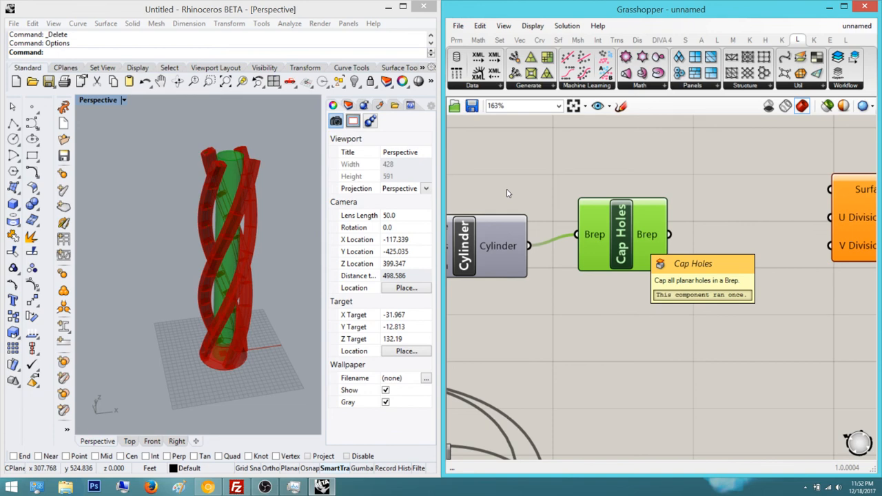
left_click_drag(633, 238, 639, 314)
left_click(687, 239)
left_click(626, 293)
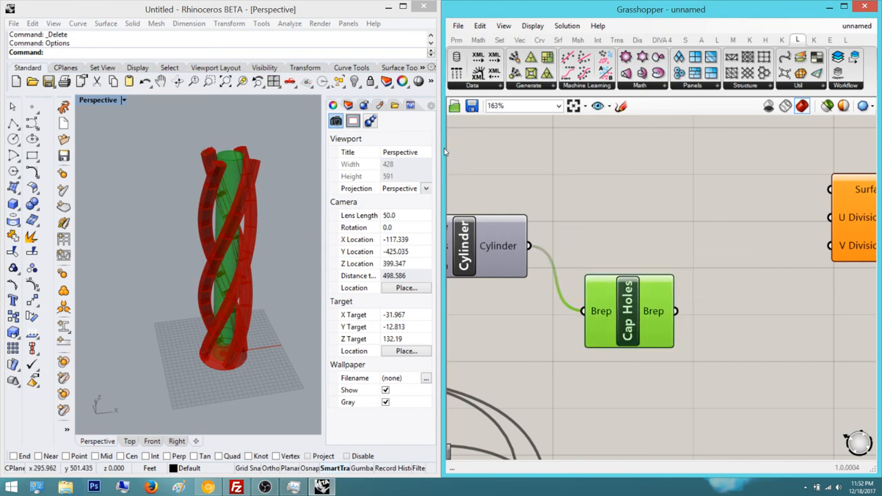
Connect the Cylinder output directly to the Surface input of Quad Panels
left_click(460, 169)
right_click_drag(450, 180, 414, 193)
left_click_drag(493, 258, 548, 238)
right_click_drag(523, 244, 623, 230)
left_click(535, 247)
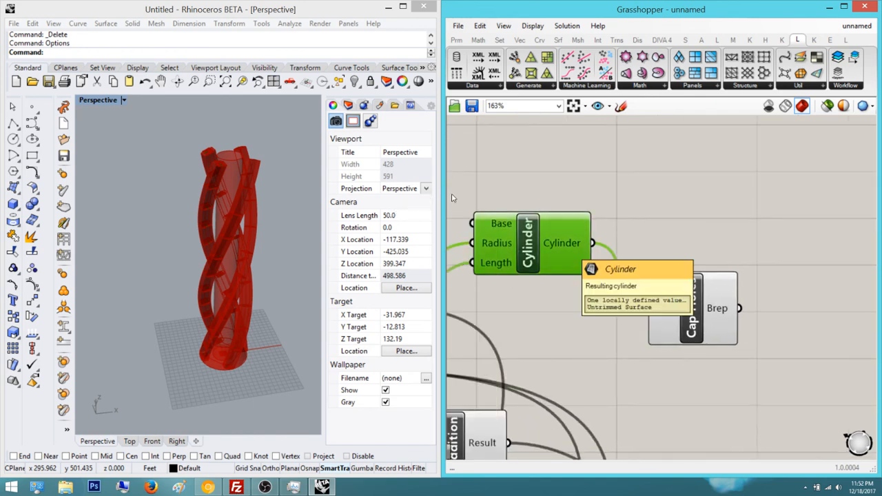
right_click_drag(617, 226, 586, 232)
mouse_move(562, 249)
left_mouse_down()
mouse_move(627, 177)
mouse_move(640, 196)
mouse_move(766, 190)
left_mouse_up()
scroll(617, 177, "down", 3)
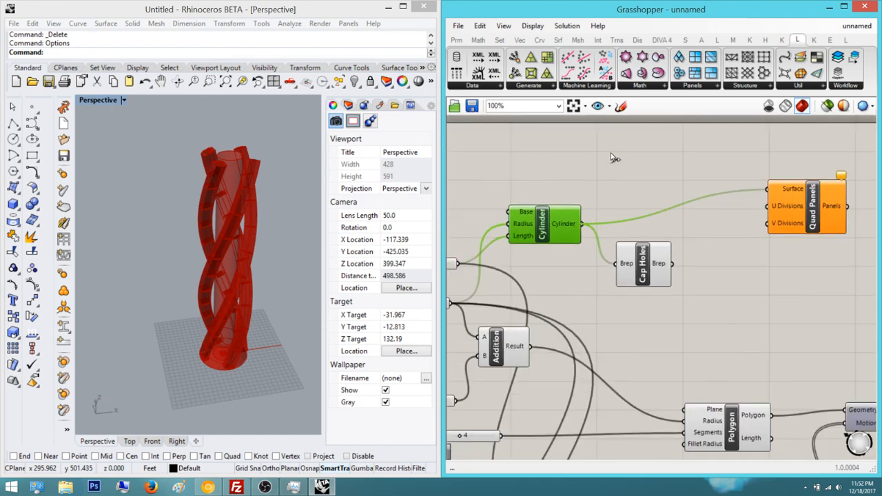
Try feeding the Cap Holes Brep output into the Quad Panels Surface input, and restore the Cylinder connection
right_click_drag(640, 253, 508, 263)
left_click_drag(539, 275, 635, 200)
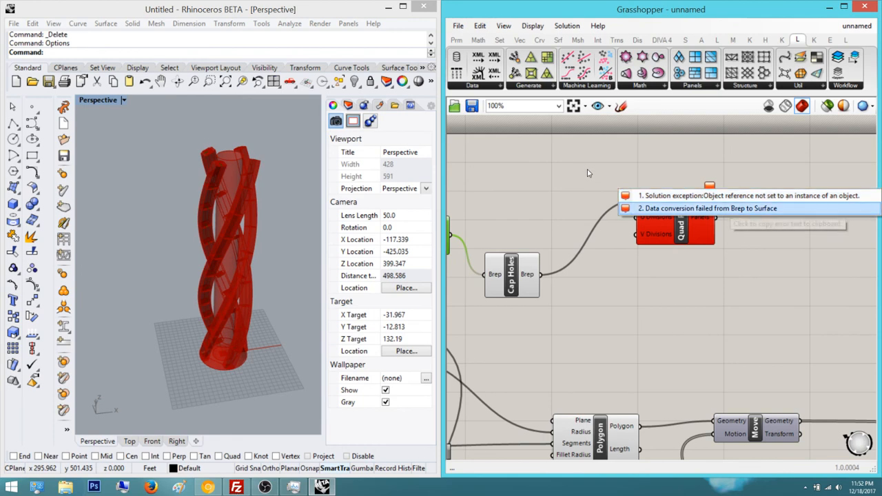
right_click_drag(563, 166, 570, 161)
left_click_drag(710, 196, 523, 230)
right_click_drag(586, 167, 505, 183)
Highlight the Quad Panels result and examine the panelled cylinder up close in the Perspective view
left_click(641, 219)
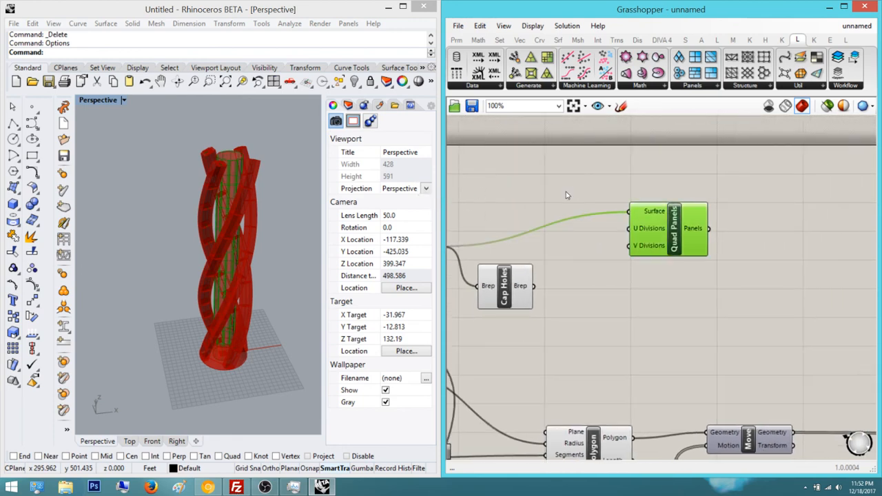
right_click_drag(156, 129, 197, 139)
scroll(227, 172, "up", 4)
right_click_drag(471, 185, 450, 177)
scroll(520, 181, "up", 1)
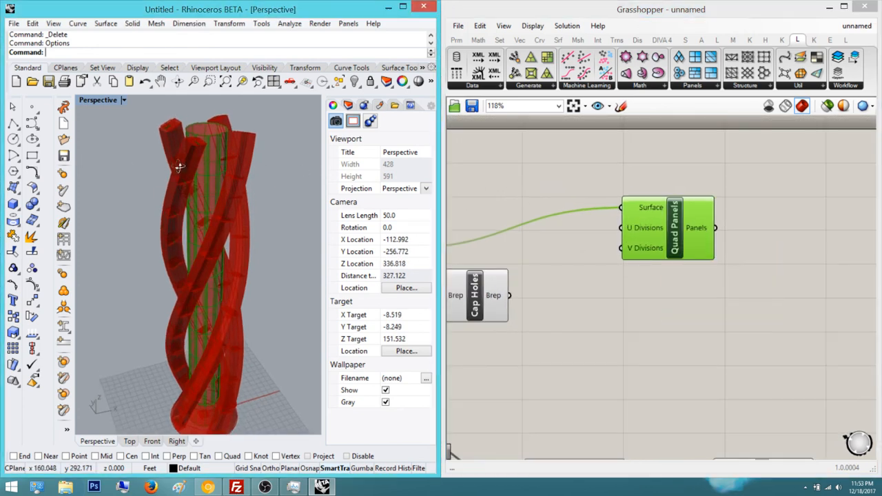
scroll(169, 128, "up", 5)
scroll(164, 131, "down", 5)
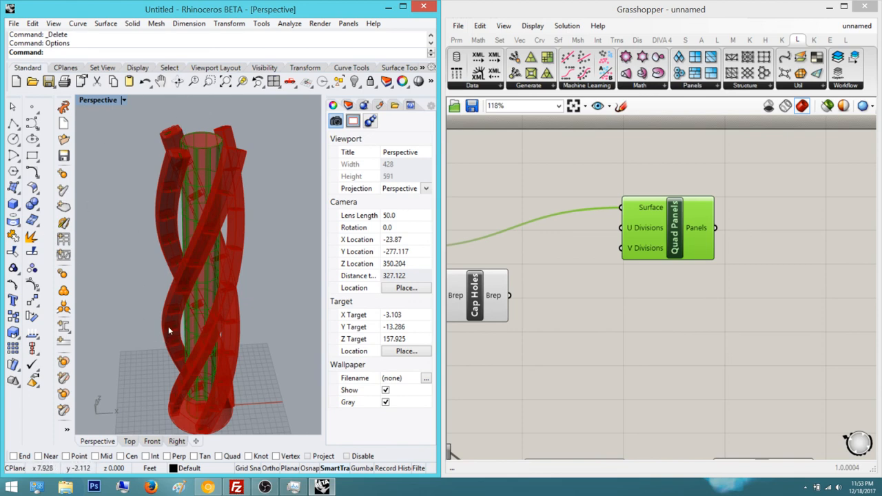
Move Quad Panels aside to make room and add a number slider with the value 15 below it
right_click_drag(519, 221, 471, 185)
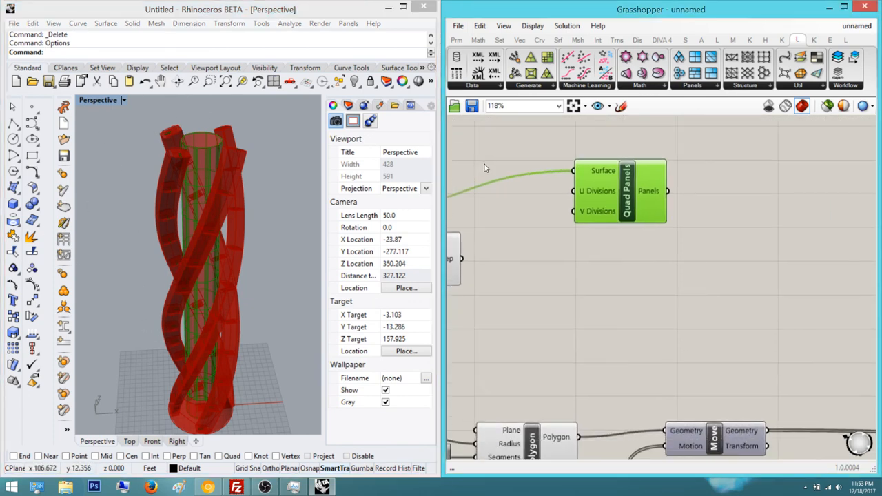
left_click_drag(484, 168, 509, 162)
double_click(505, 201)
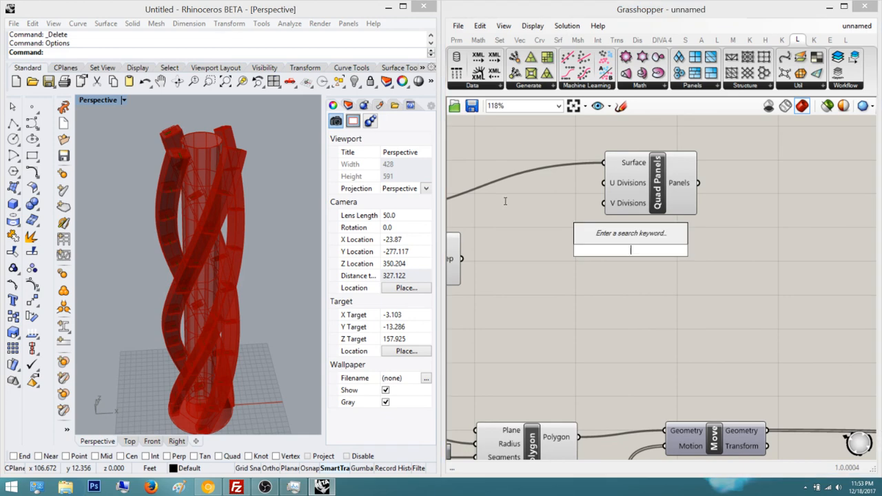
type("15")
key("Return")
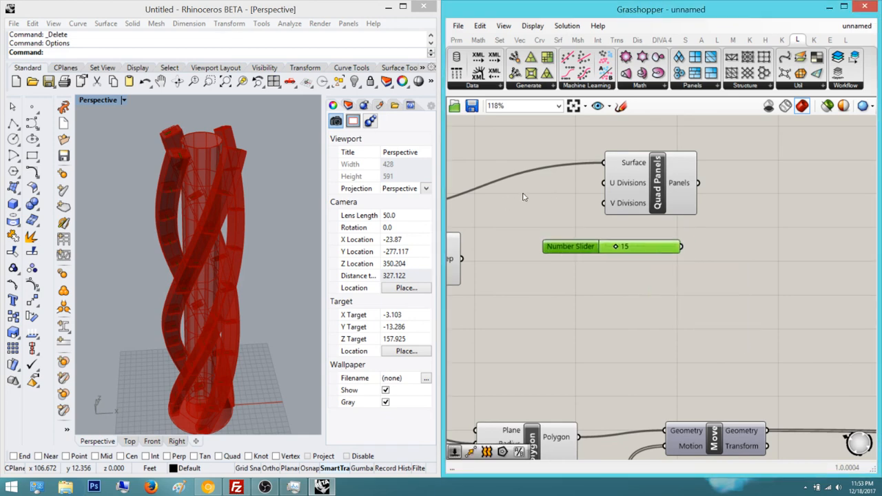
Connect the 15 slider to both the U Divisions and V Divisions inputs of Quad Panels
left_click_drag(523, 194, 486, 143)
scroll(473, 167, "up", 3)
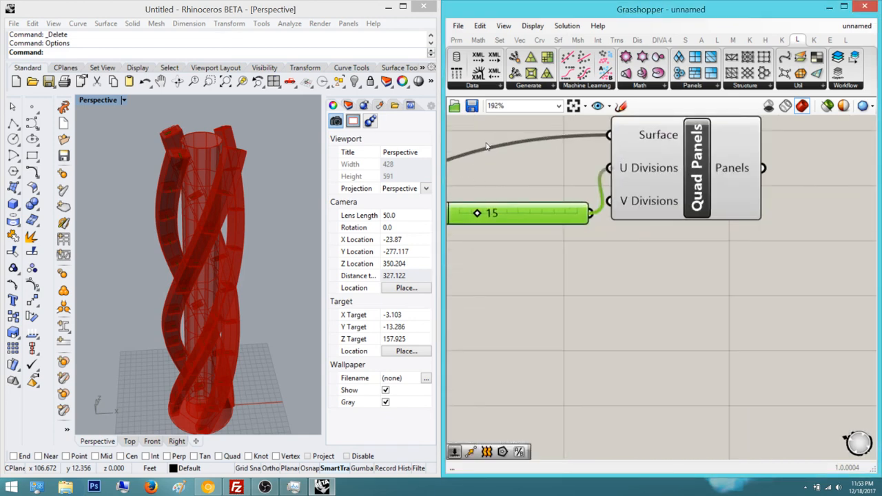
left_click_drag(542, 133, 638, 135)
scroll(491, 183, "down", 2)
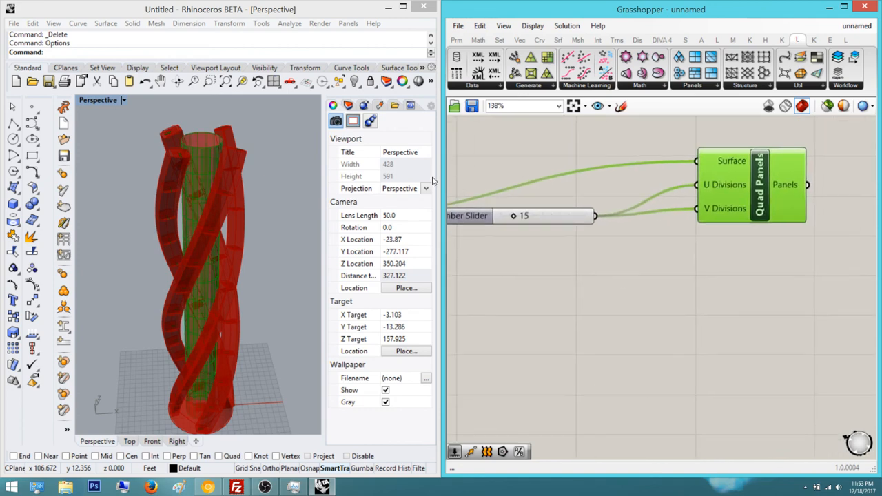
Set the panel divisions slider to 37 and highlight the Quad Panels result on the cylinder to check it
mouse_move(437, 176)
left_mouse_down()
mouse_move(470, 185)
mouse_move(452, 191)
left_mouse_up()
scroll(443, 184, "up", 1)
left_click(782, 159)
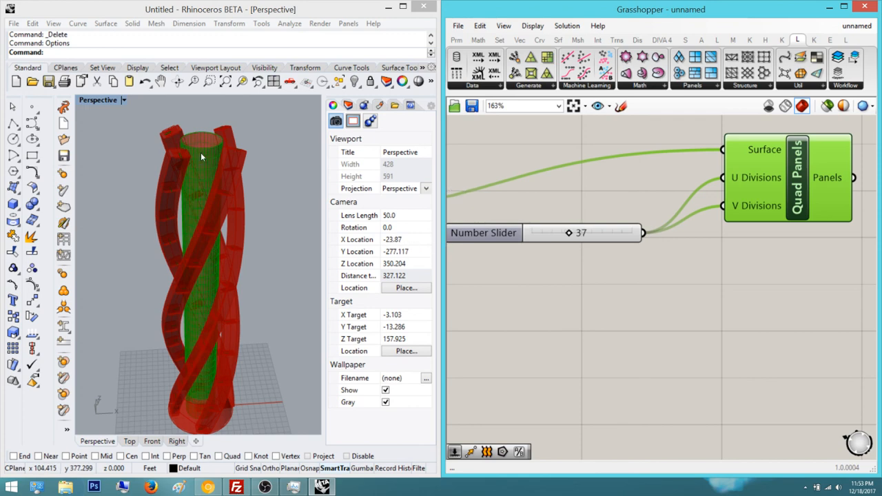
left_click(573, 209)
right_click_drag(539, 190, 476, 179)
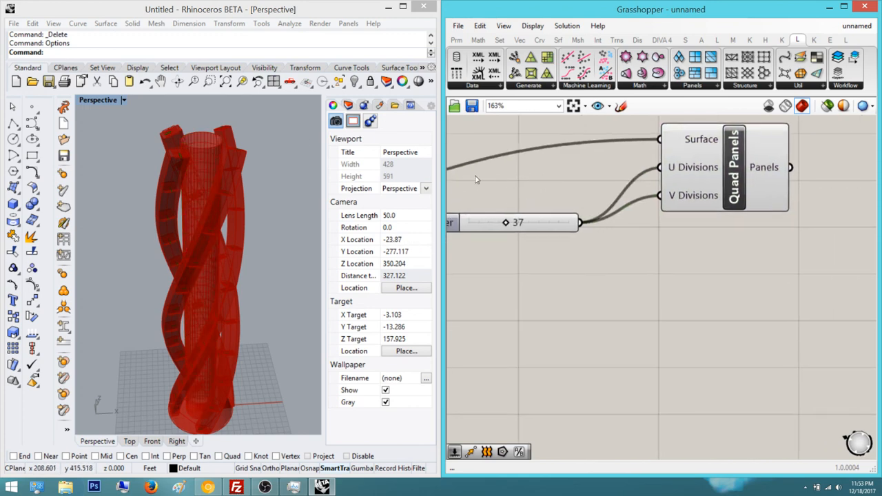
Add a Brep Join component beside Quad Panels and connect the Panels output to its Breps input
left_click(598, 141)
left_click(512, 205)
scroll(527, 165, "up", 3)
left_click(568, 129)
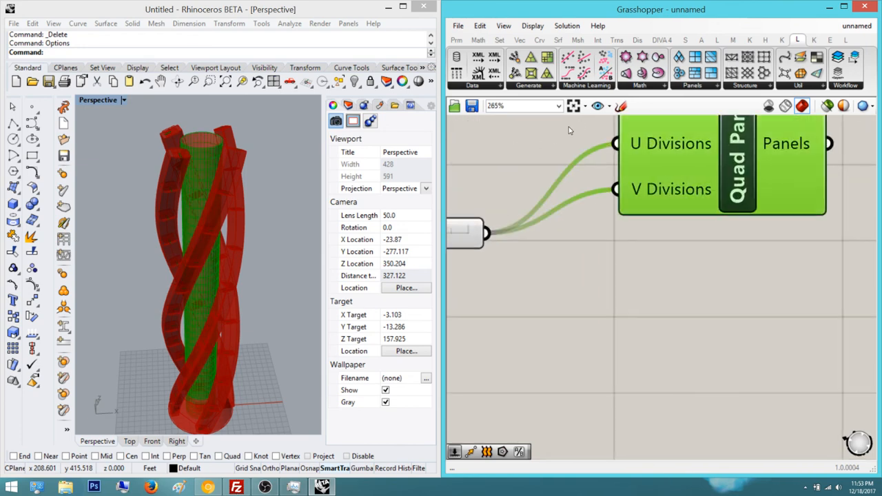
scroll(563, 195, "down", 4)
double_click(618, 233)
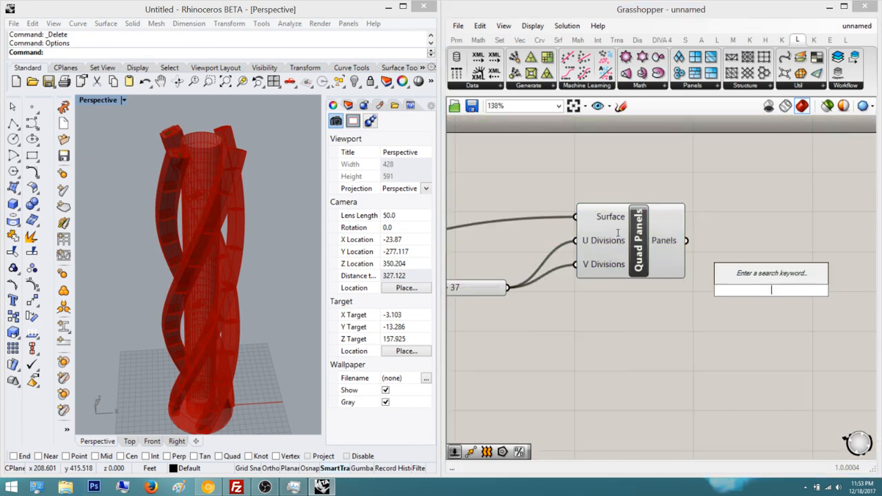
type("join")
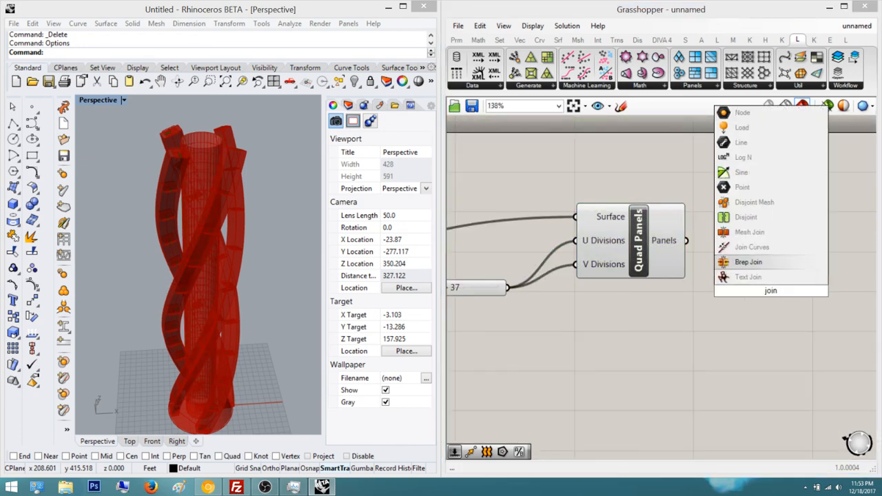
key("Return")
scroll(618, 237, "up", 2)
left_click_drag(654, 220, 710, 289)
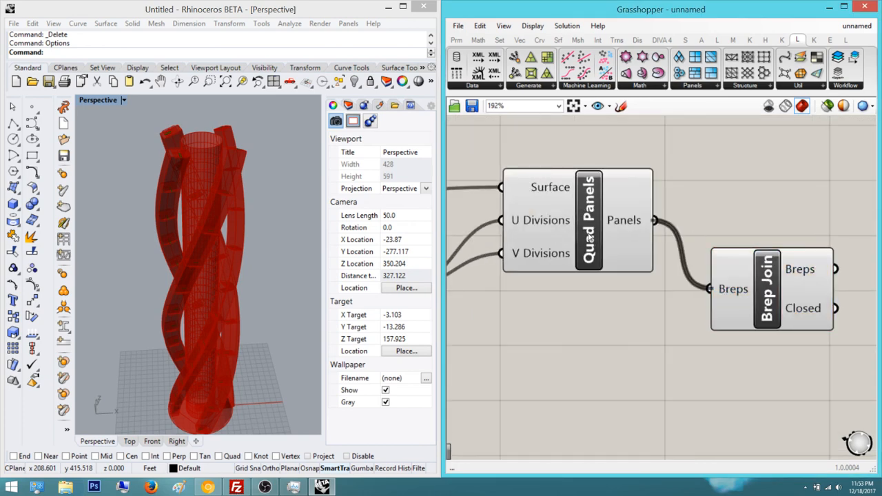
Add a Cap Holes component after Brep Join and connect the joined Breps output to its Brep input
right_click_drag(636, 159, 580, 201)
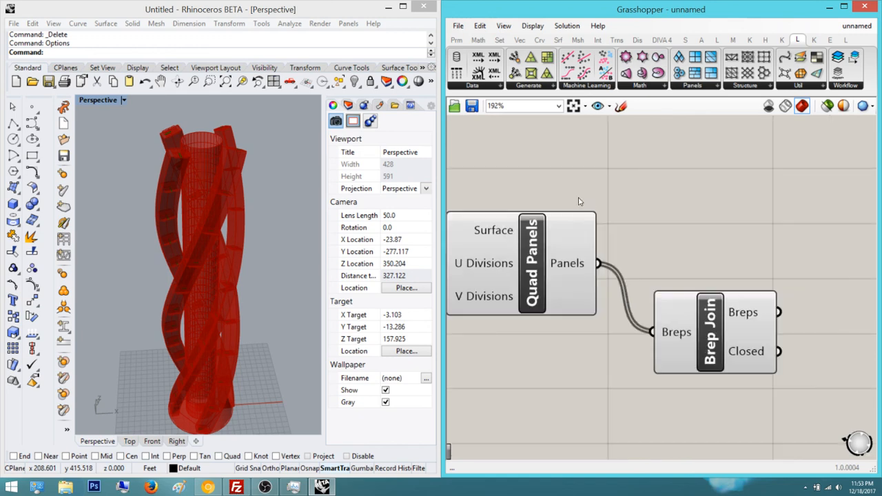
double_click(620, 170)
type("cap")
key("Return")
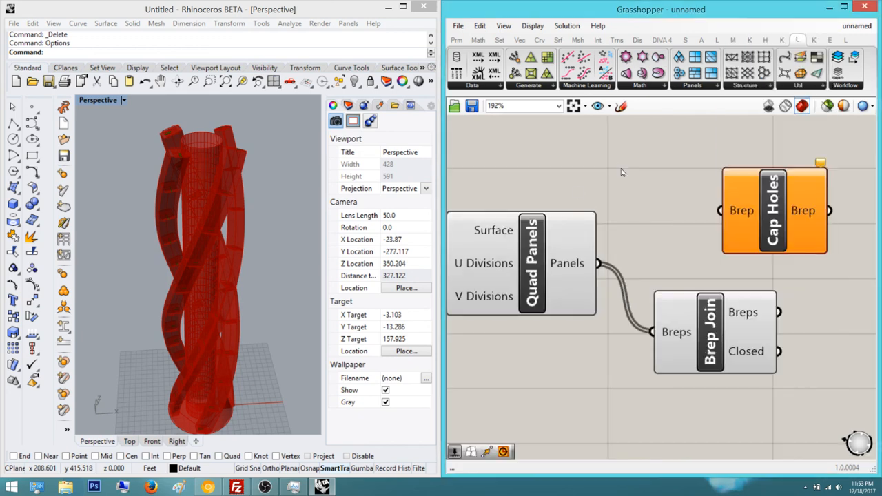
right_click_drag(564, 238, 393, 238)
left_click_drag(602, 208, 767, 290)
left_click_drag(714, 293, 606, 311)
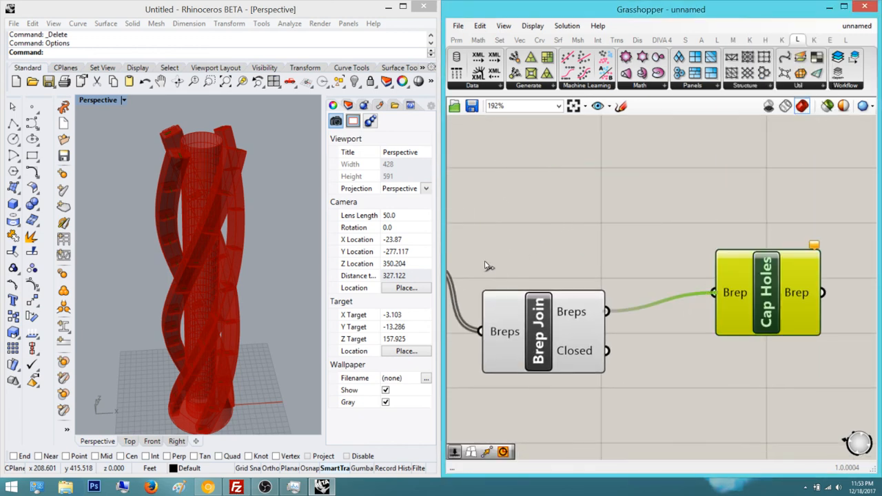
left_click(507, 170)
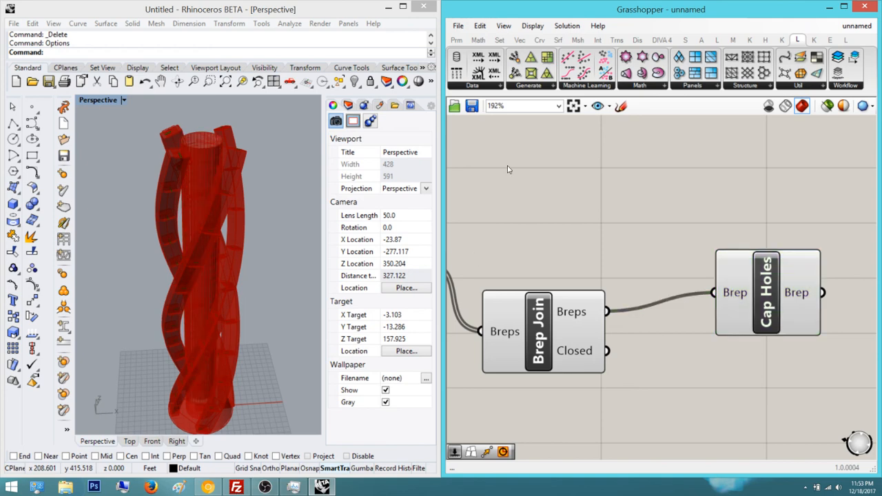
Highlight the new Cap Holes result and examine the capped upper end of the cylinder up close
left_click(764, 293)
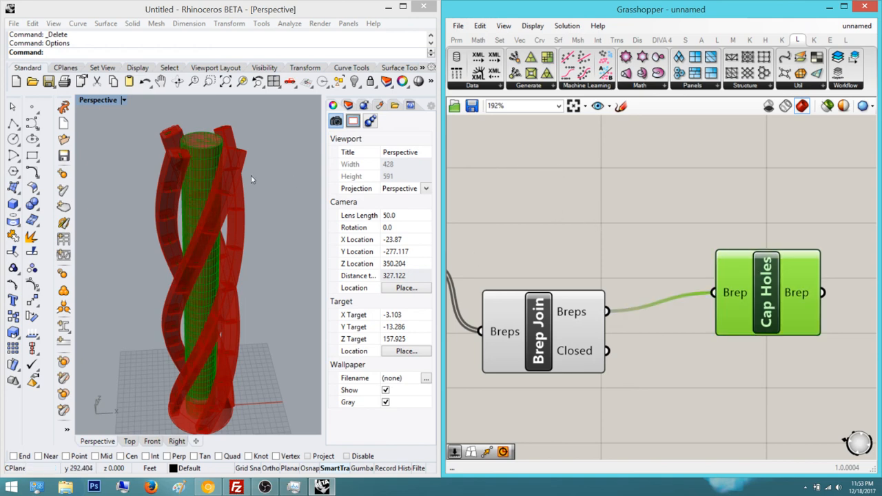
scroll(172, 127, "up", 6)
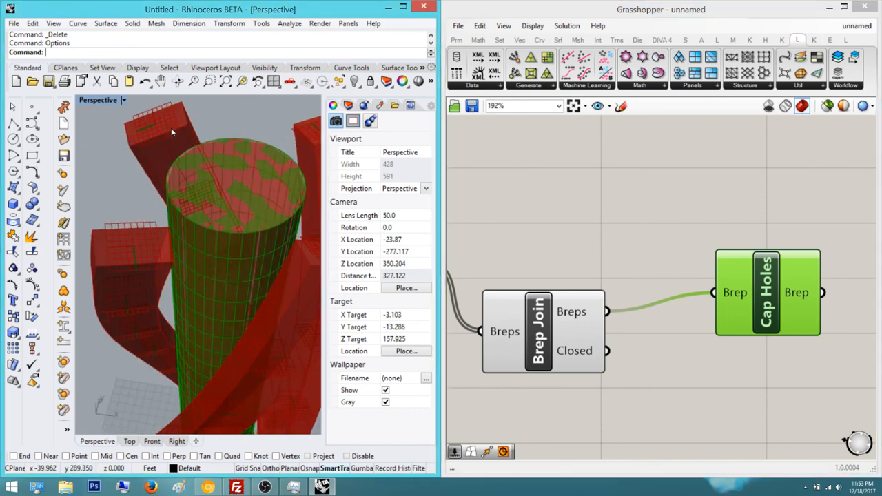
scroll(172, 138, "down", 6)
left_click(552, 206)
Examine the tower's base and lower cylinder end up close, as well as the whole tower, in the Perspective view
scroll(272, 238, "down", 2)
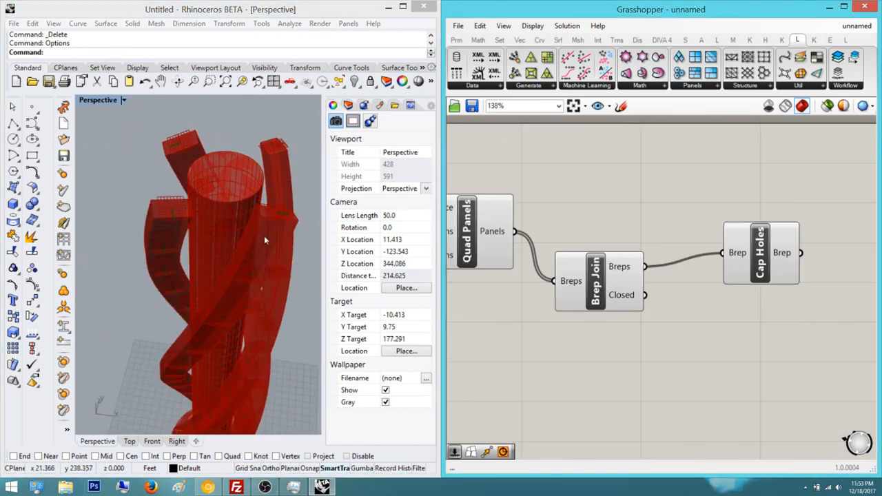
right_click_drag(215, 210, 190, 204)
scroll(174, 194, "down", 5)
scroll(177, 293, "up", 6)
scroll(171, 235, "up", 4)
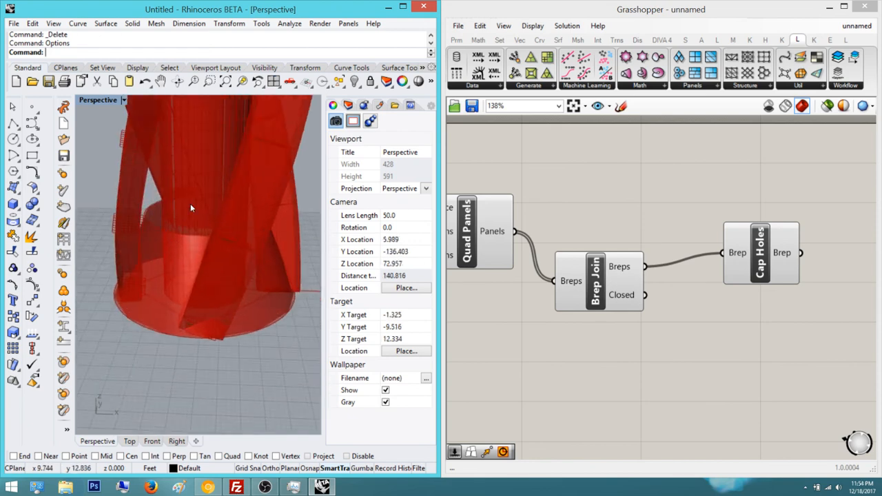
right_click_drag(148, 281, 158, 227)
right_click_drag(203, 173, 176, 204)
scroll(488, 229, "down", 2)
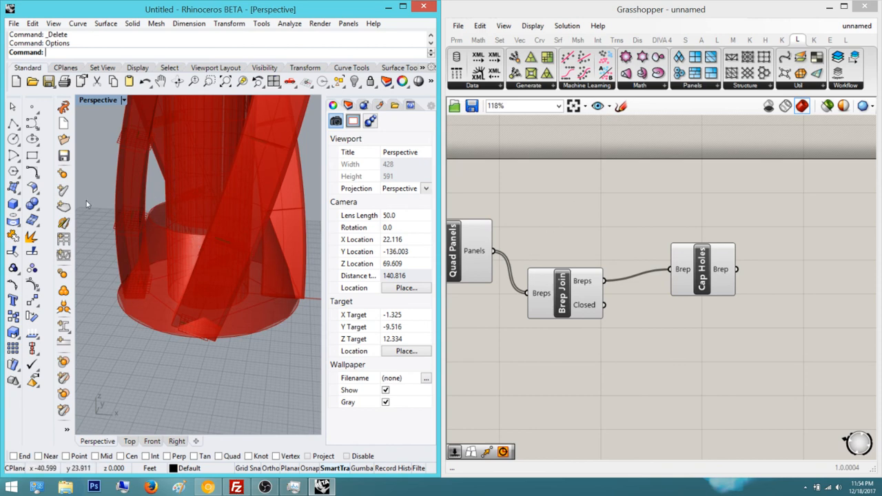
scroll(151, 181, "down", 5)
scroll(151, 181, "down", 4)
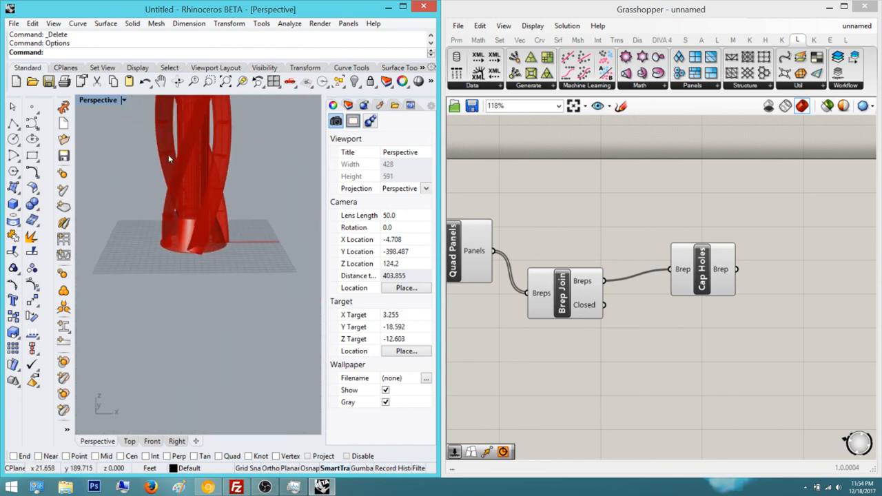
right_click_drag(168, 155, 149, 260, "shift")
right_click_drag(157, 110, 177, 135, "shift")
scroll(176, 215, "down", 2)
Highlight the Brep Join result and the Cap Holes component fed by the four rail sweeps to check their geometry
left_click(562, 294)
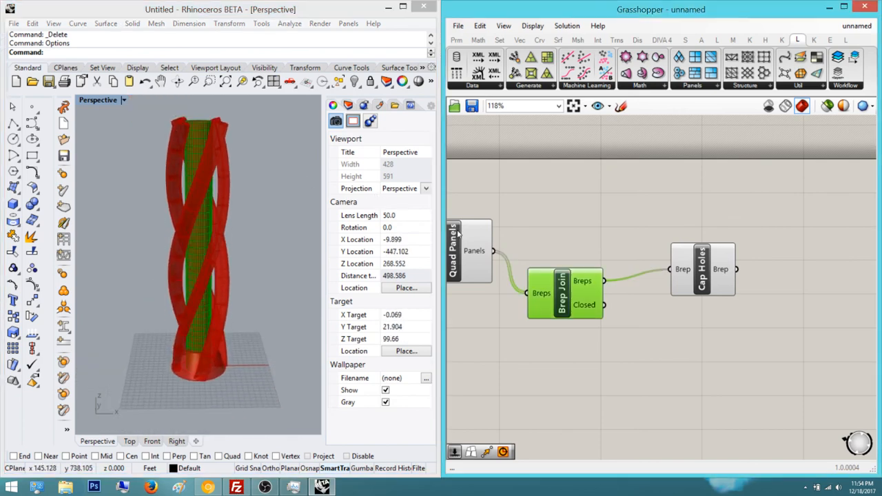
left_click(484, 184)
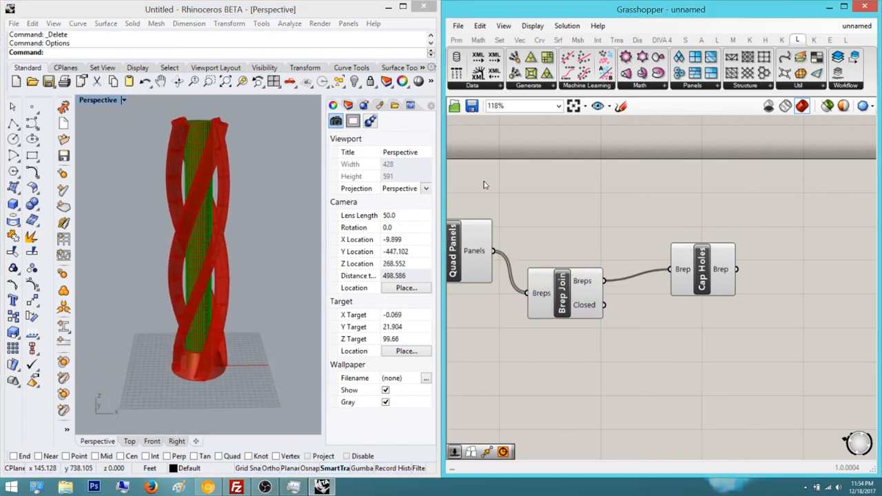
scroll(486, 218, "down", 8)
right_click_drag(437, 222, 452, 255)
scroll(522, 272, "down", 3)
right_click_drag(635, 285, 510, 203)
scroll(623, 245, "up", 8)
scroll(761, 321, "up", 5)
left_click(768, 308)
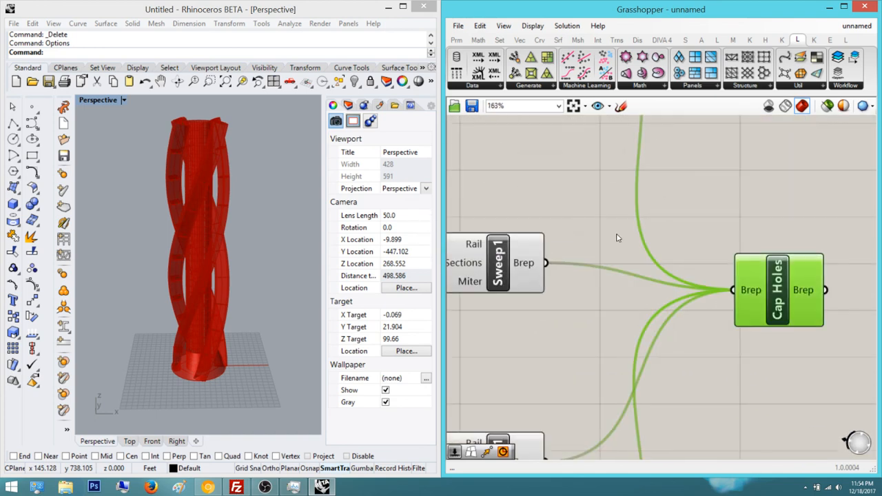
scroll(594, 257, "down", 9)
scroll(467, 248, "up", 5)
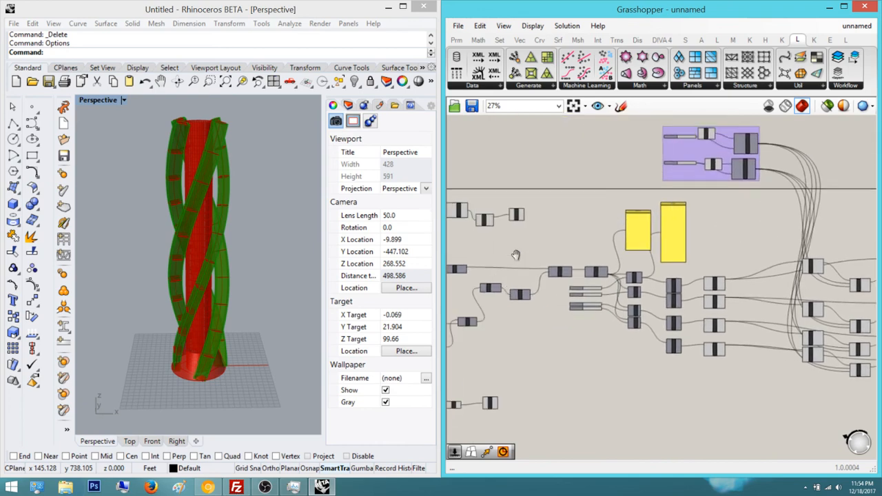
left_click(466, 188)
scroll(569, 255, "down", 5)
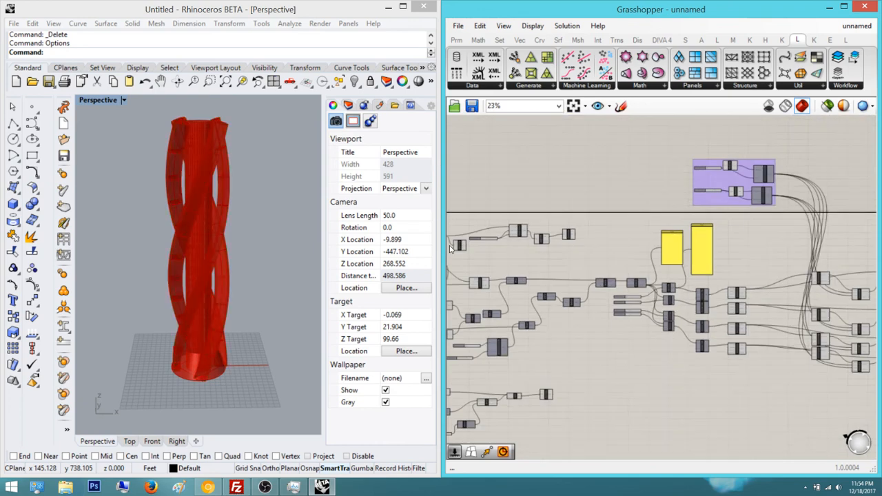
Bake the lofted base from its Cap Holes component to the Default layer and set the Perspective view to Shaded
right_click_drag(570, 255, 651, 200)
scroll(553, 318, "up", 4)
right_click_drag(553, 318, 564, 255)
scroll(658, 286, "up", 4)
mouse_move(658, 285)
right_mouse_down()
mouse_move(593, 250)
mouse_move(544, 250)
right_mouse_up()
left_click(593, 248)
left_click(626, 208)
scroll(545, 250, "up", 3)
left_click(548, 249)
right_click(558, 264)
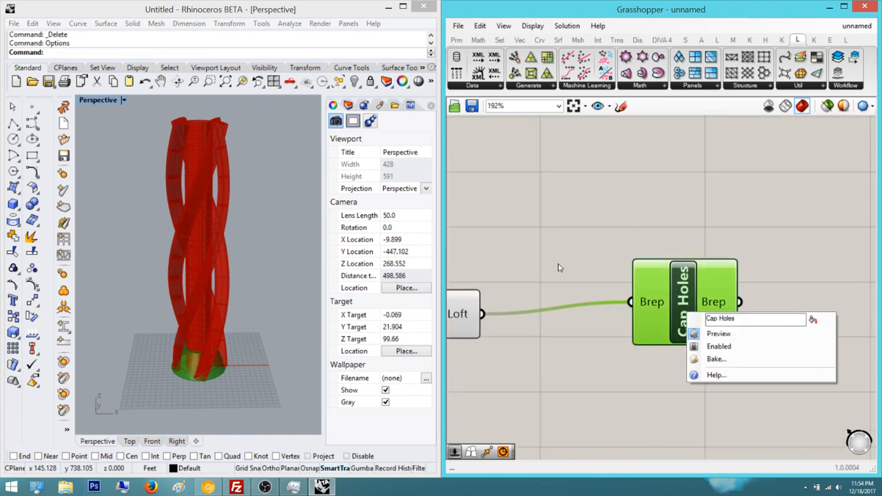
left_click(571, 291)
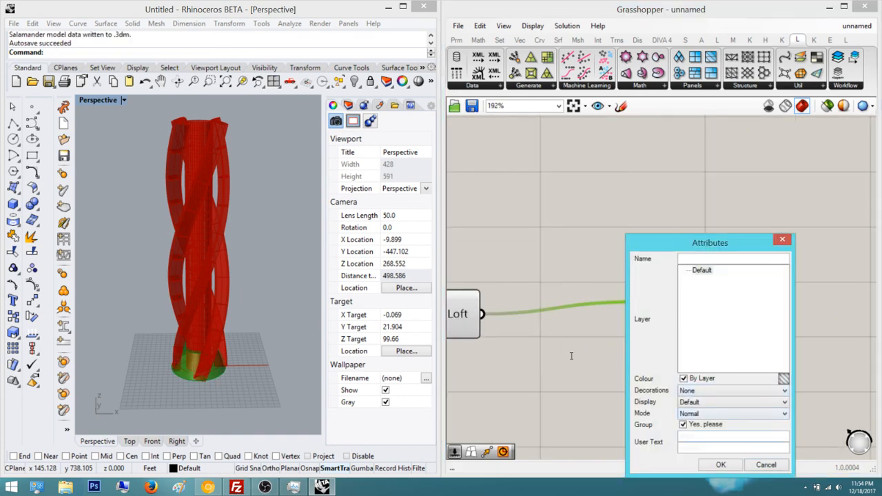
key("Return")
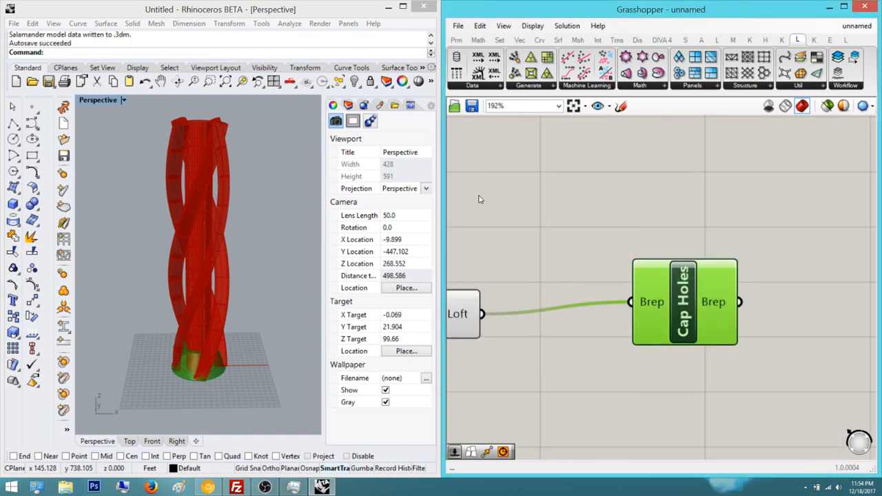
left_click(481, 199)
scroll(583, 275, "down", 3)
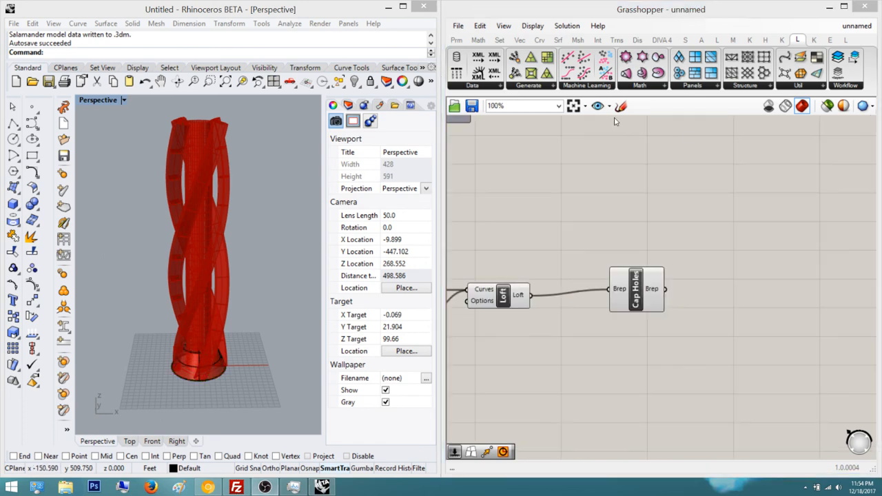
left_click(98, 100)
left_click(149, 136)
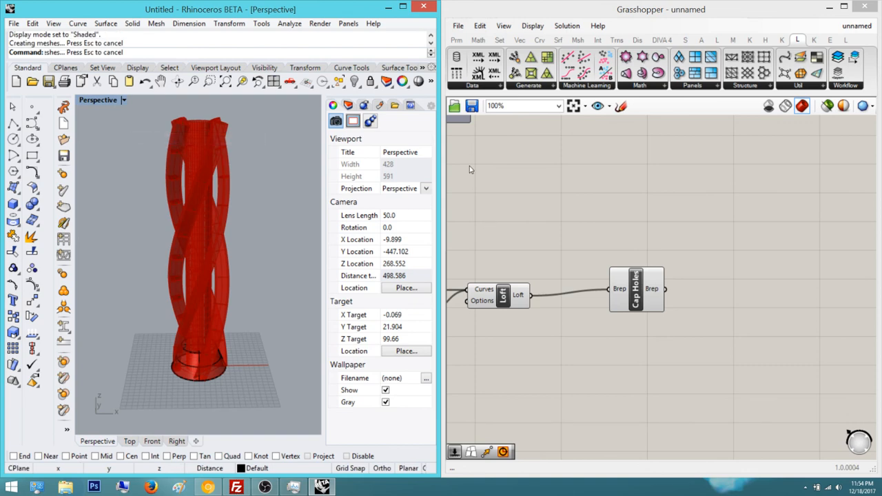
Bake the panelled cylinder from the Cap Holes component after Brep Join, keeping the default attributes
right_click_drag(488, 188, 553, 296)
scroll(553, 295, "down", 3)
right_click_drag(479, 268, 507, 407)
mouse_move(477, 260)
right_mouse_down()
mouse_move(467, 301)
mouse_move(551, 340)
right_mouse_up()
scroll(758, 201, "up", 6)
right_click(817, 195)
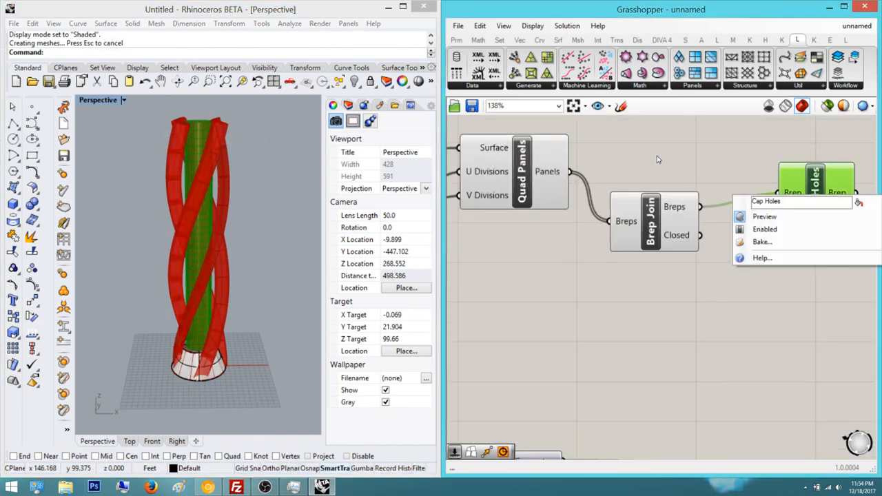
left_click(763, 242)
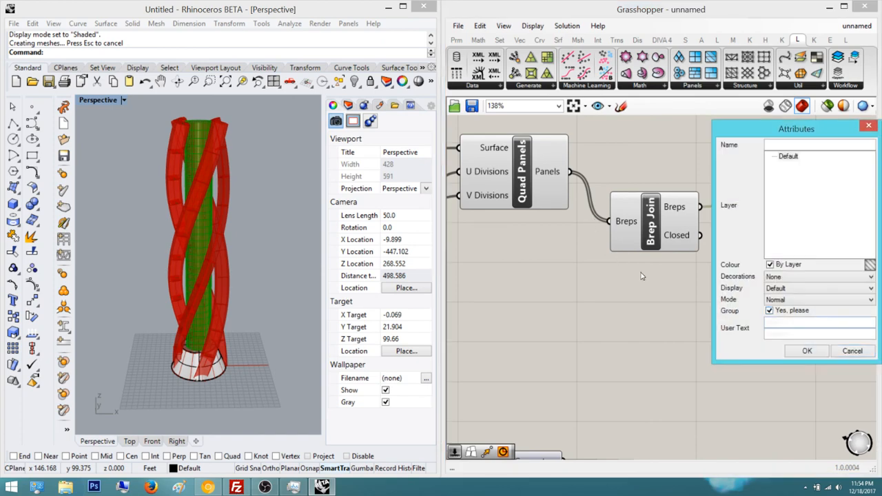
key("Return")
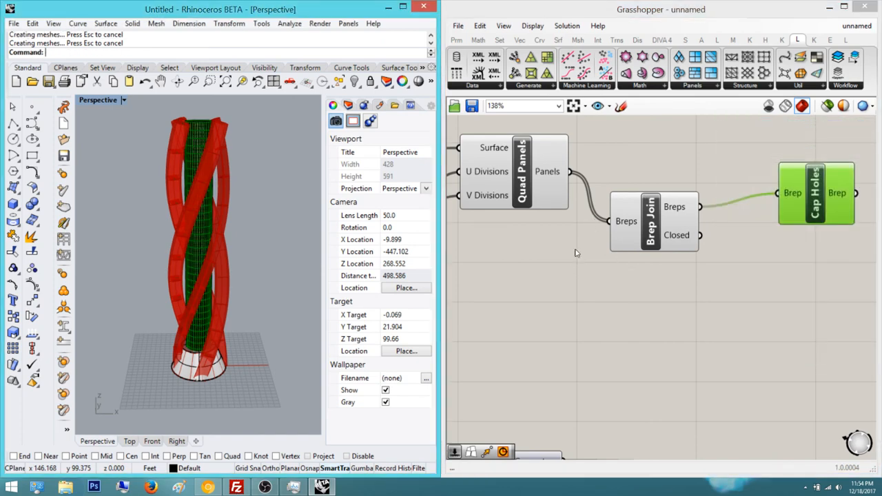
left_click(576, 249)
Bake the four swept spiral rails from their shared Cap Holes component, keeping the default attributes
scroll(746, 187, "down", 2)
right_click_drag(746, 187, 490, 199)
scroll(490, 199, "down", 2)
right_click_drag(619, 213, 524, 214)
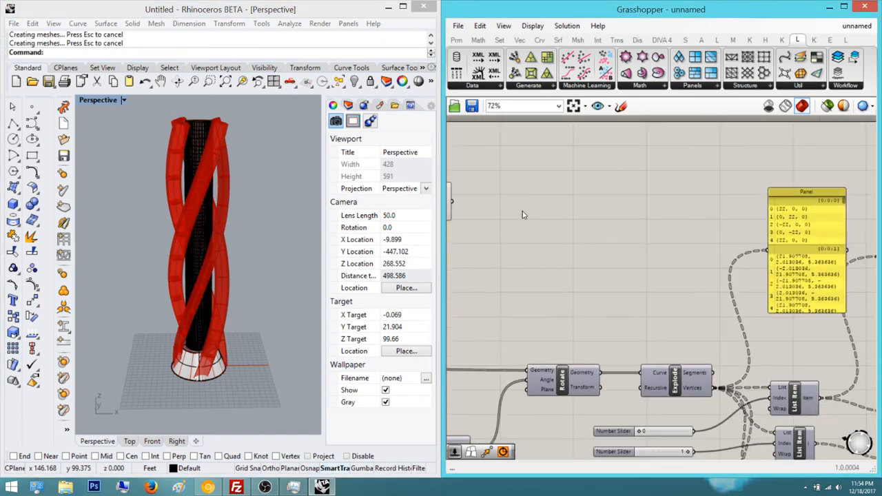
right_click_drag(635, 243, 541, 248)
right_click_drag(687, 338, 577, 250)
right_click_drag(669, 314, 556, 237)
right_click_drag(583, 265, 475, 238)
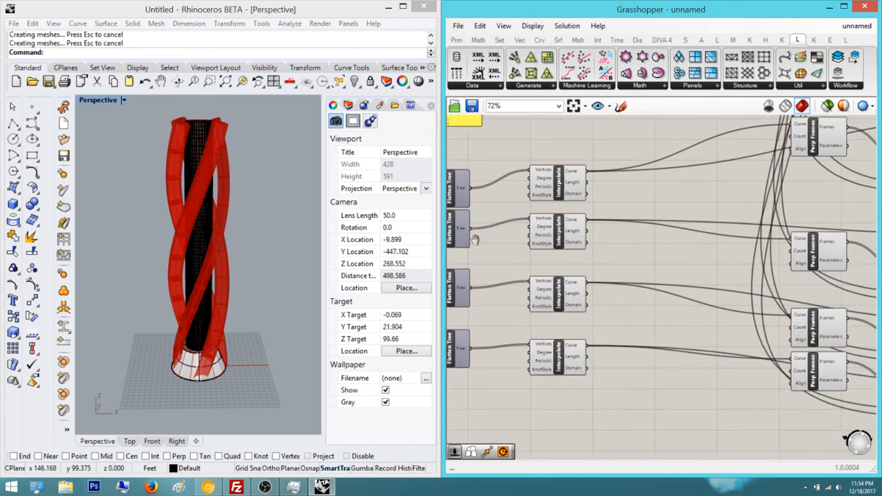
right_click_drag(827, 260, 551, 268)
scroll(551, 268, "down", 3)
right_click_drag(664, 240, 591, 217)
scroll(591, 216, "up", 4)
left_click(734, 264)
right_click_drag(734, 264, 729, 265)
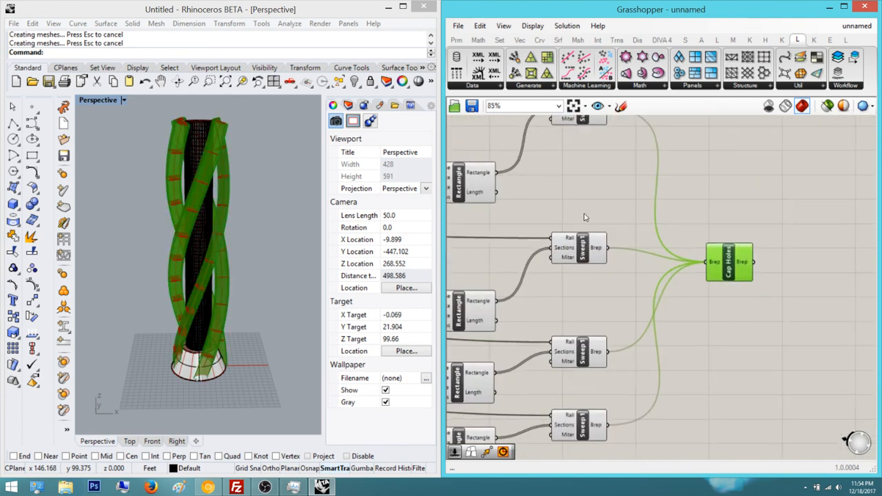
right_click(729, 265)
left_click(752, 314)
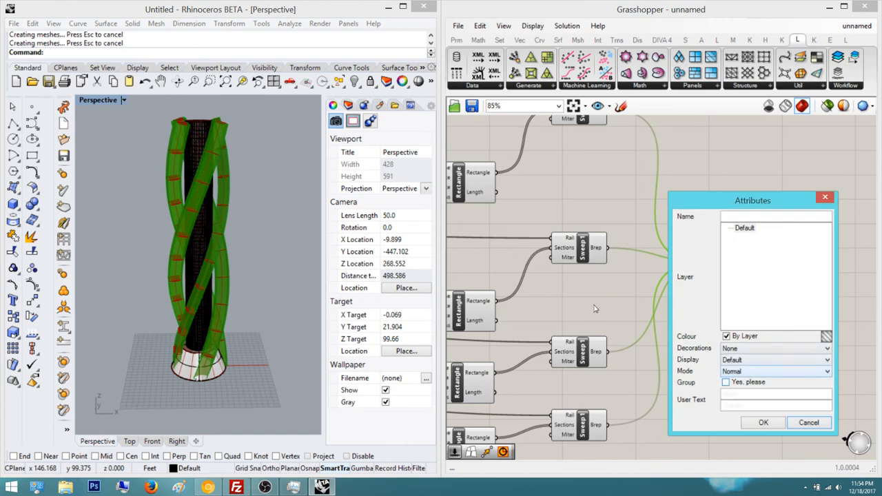
key("Return")
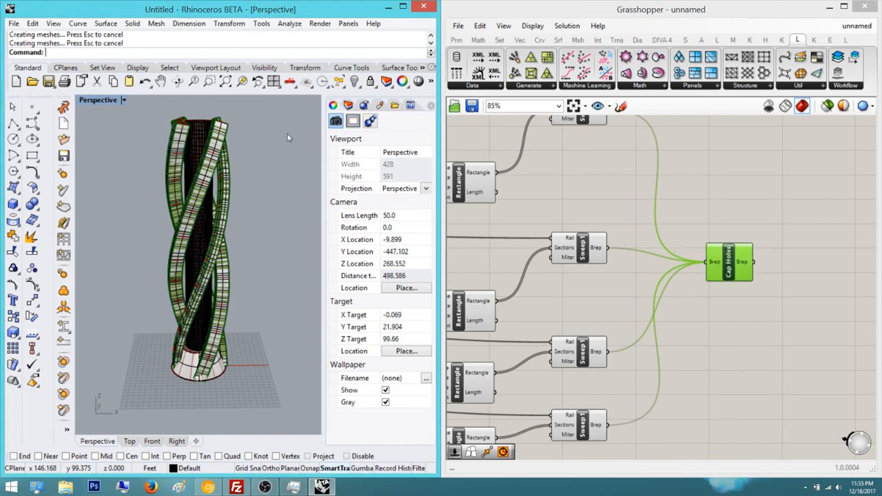
left_click(609, 132)
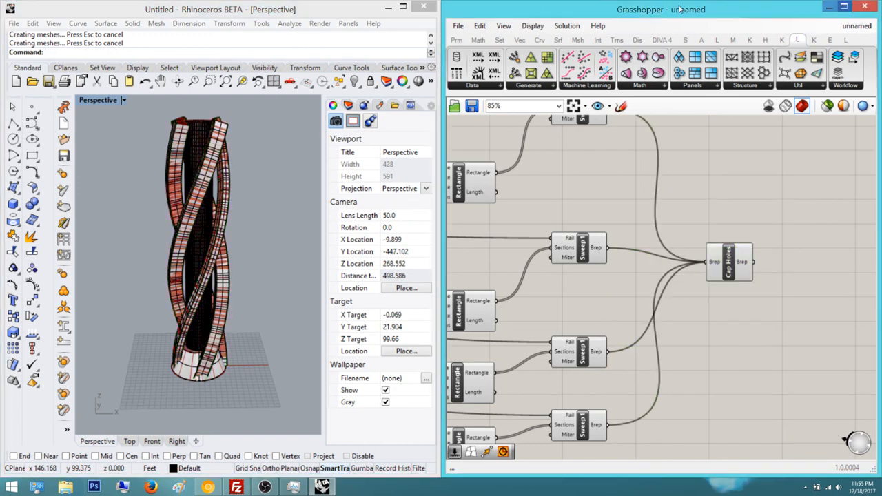
Close the Grasshopper window and examine the baked tower from several angles and distances in the Perspective view
left_click(865, 7)
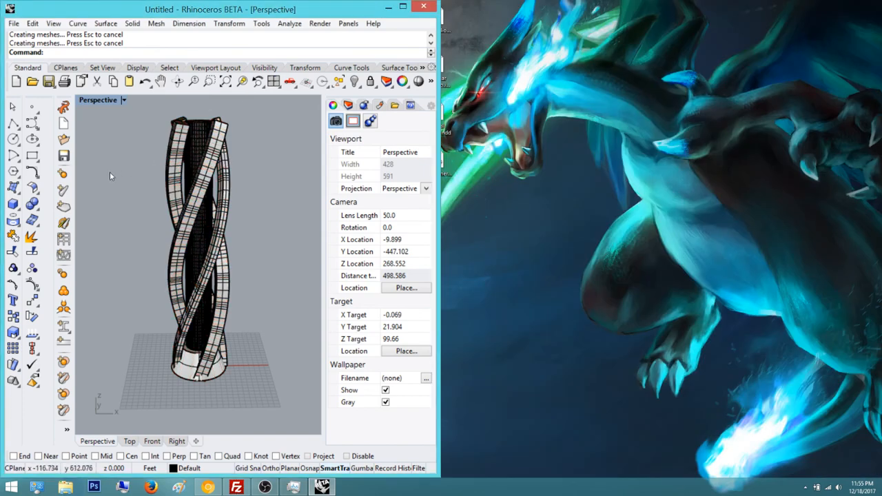
right_click_drag(157, 212, 175, 265)
scroll(177, 142, "up", 2)
right_click_drag(176, 143, 111, 275)
scroll(201, 169, "down", 5)
scroll(246, 290, "up", 10)
scroll(169, 262, "down", 10)
right_click_drag(138, 216, 106, 224)
scroll(177, 178, "up", 9)
scroll(169, 141, "down", 5)
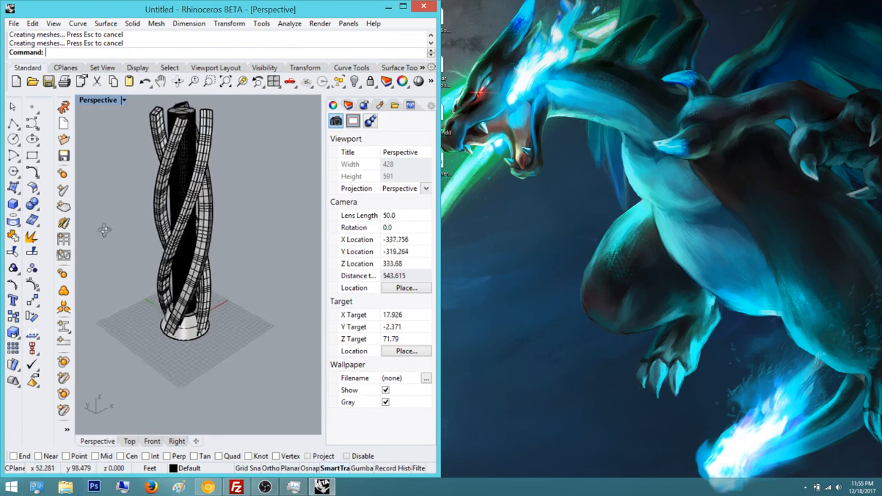
Set the Perspective view to the Rendered display mode and examine the baked tower close up and as a whole
scroll(105, 230, "up", 5)
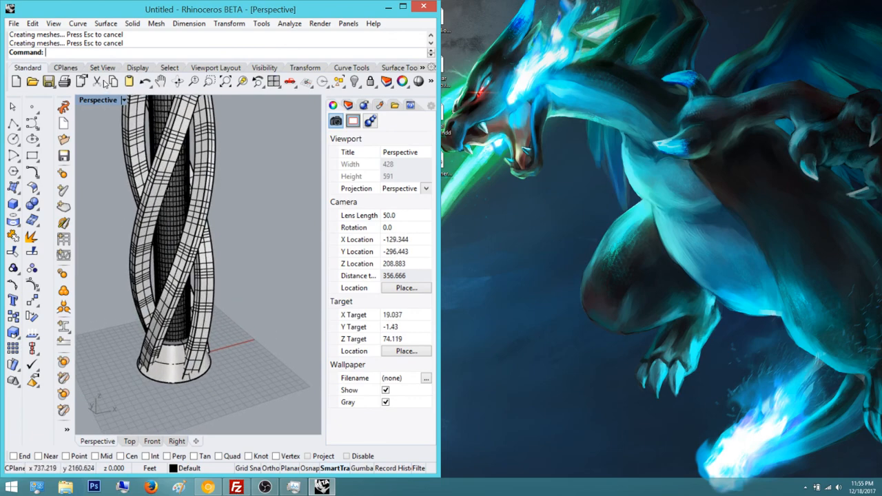
left_click(103, 81)
left_click(123, 100)
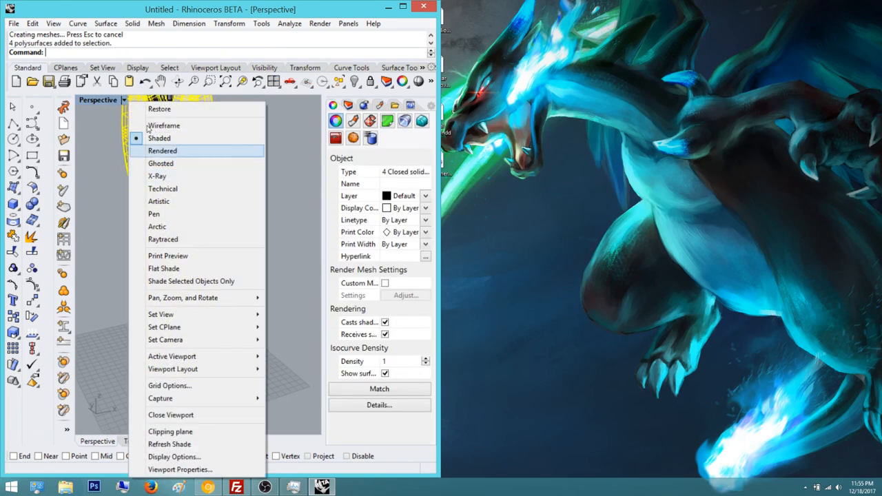
left_click(163, 150)
left_click(212, 188)
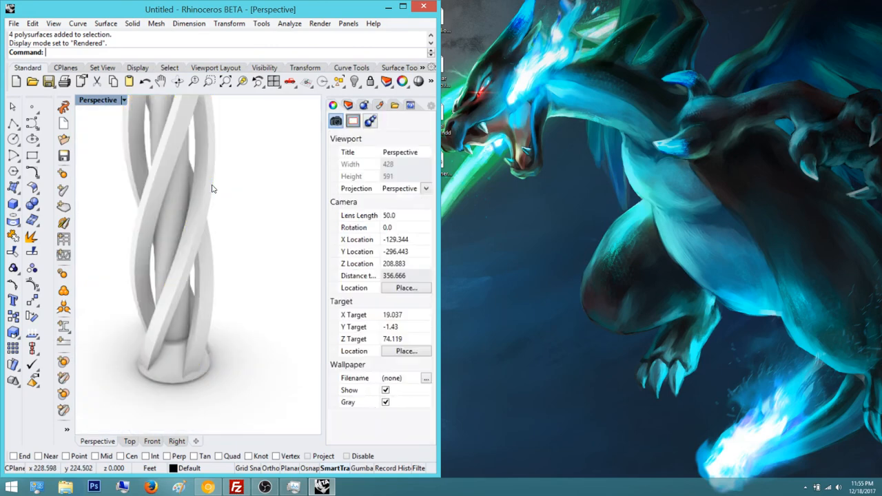
mouse_move(212, 188)
right_mouse_down()
mouse_move(155, 165)
mouse_move(186, 175)
right_mouse_up()
scroll(155, 165, "down", 6)
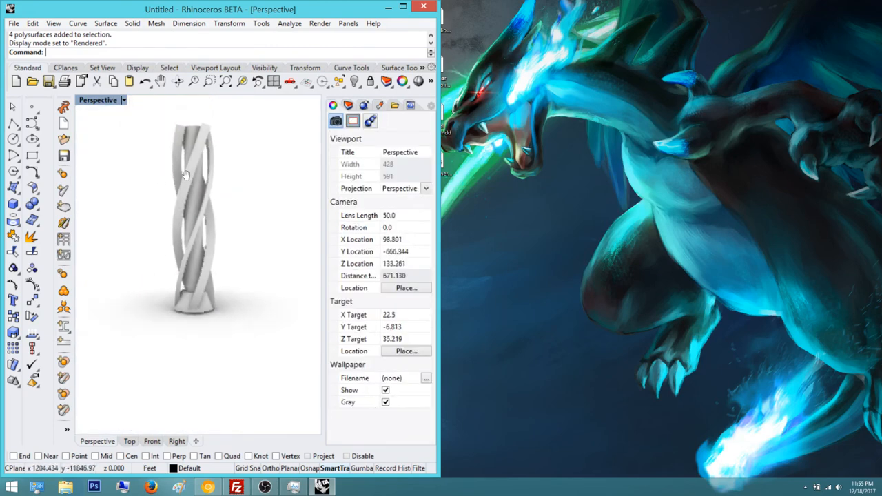
scroll(168, 196, "up", 6)
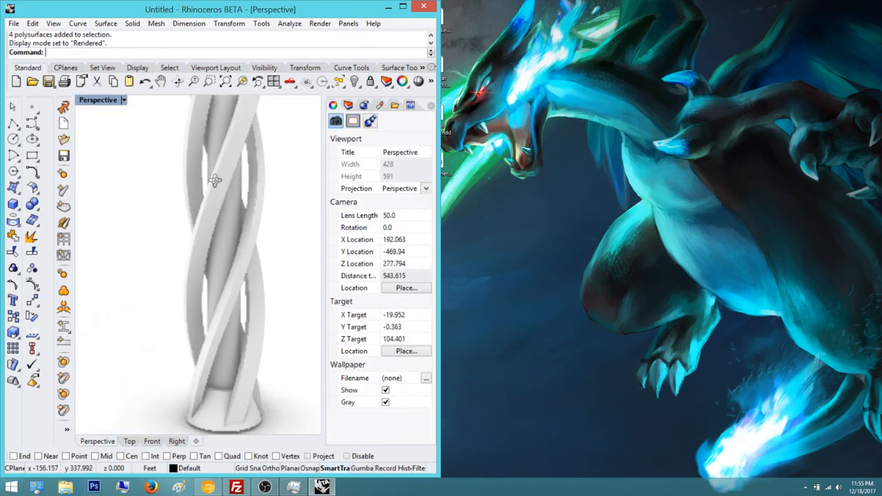
right_click_drag(118, 176, 188, 190)
scroll(187, 190, "down", 5)
right_click_drag(188, 190, 216, 159, "shift")
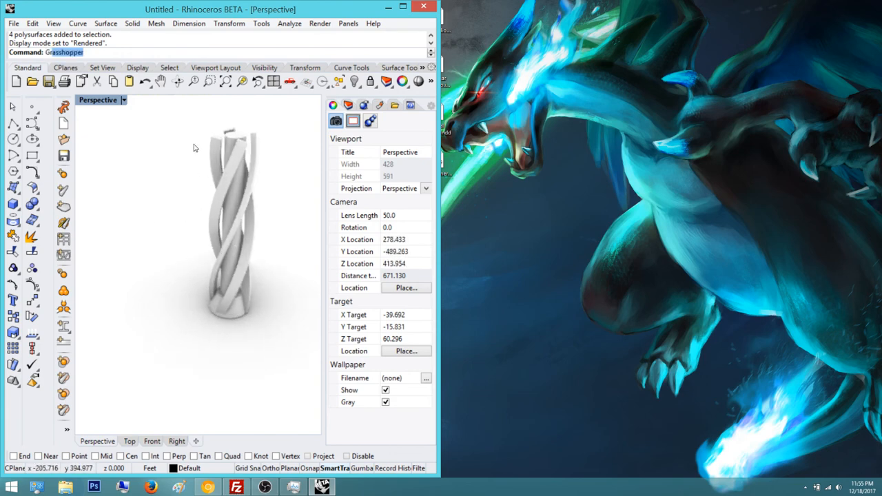
Reopen Grasshopper with the Cap Holes definition and inspect the rendered tower from other angles in the Perspective view
key("Return")
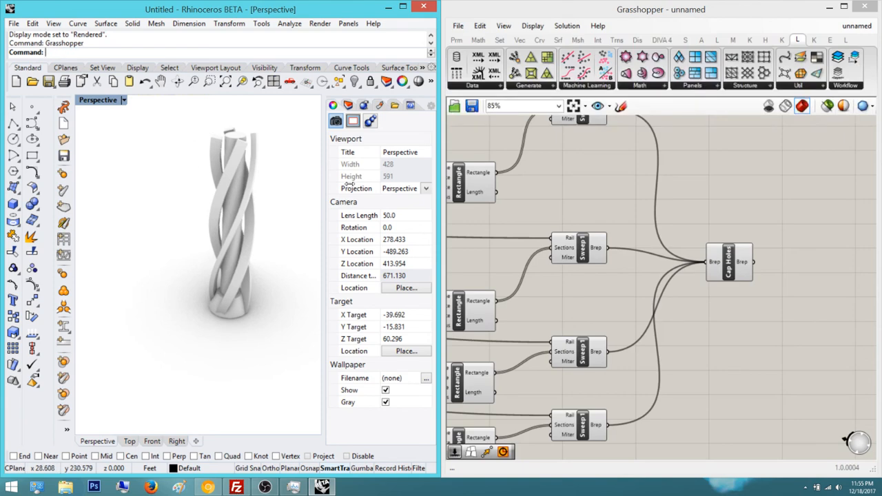
right_click_drag(514, 184, 483, 210)
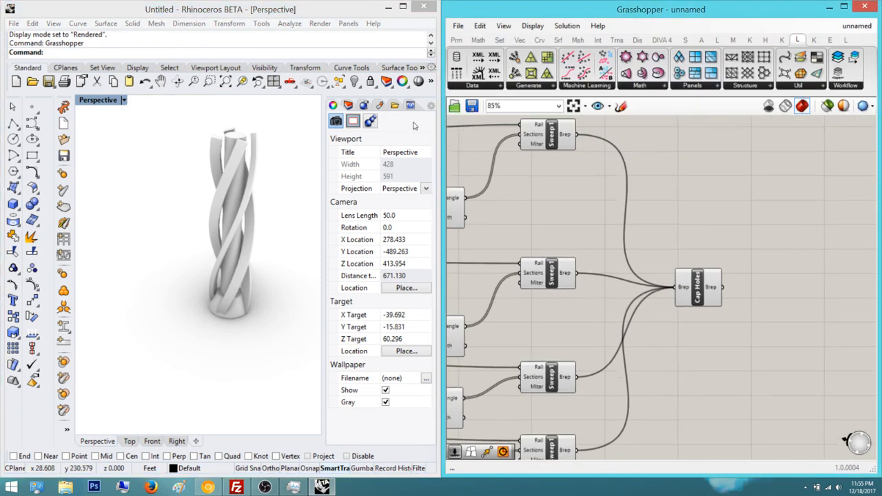
right_click_drag(175, 131, 150, 133)
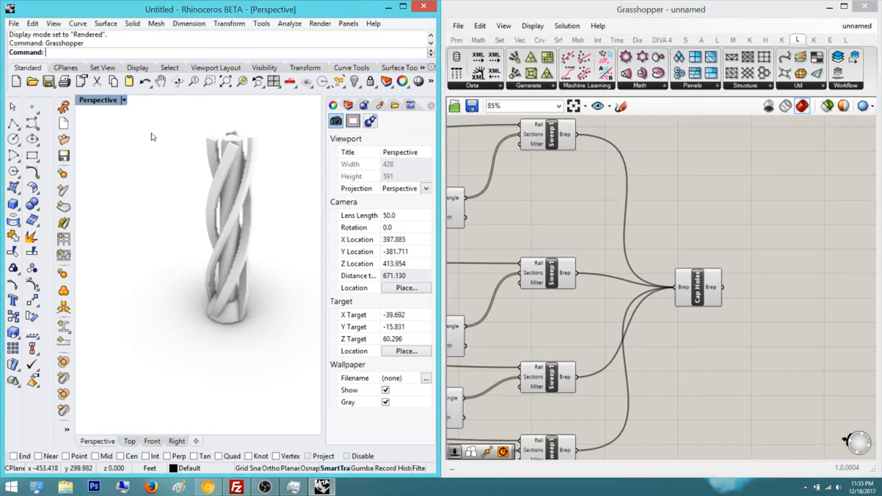
right_click_drag(188, 172, 200, 185, "shift")
scroll(181, 224, "up", 4)
mouse_move(181, 224)
right_mouse_down()
mouse_move(186, 204)
mouse_move(186, 222)
right_mouse_up()
scroll(187, 203, "down", 4)
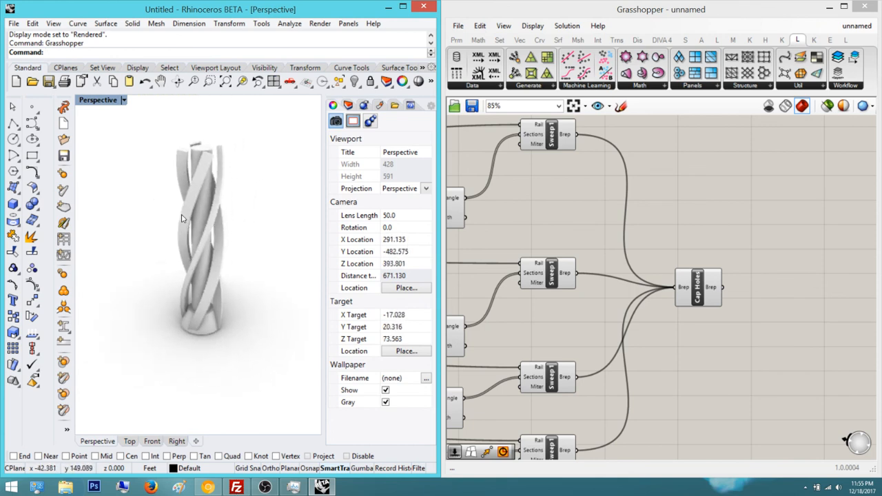